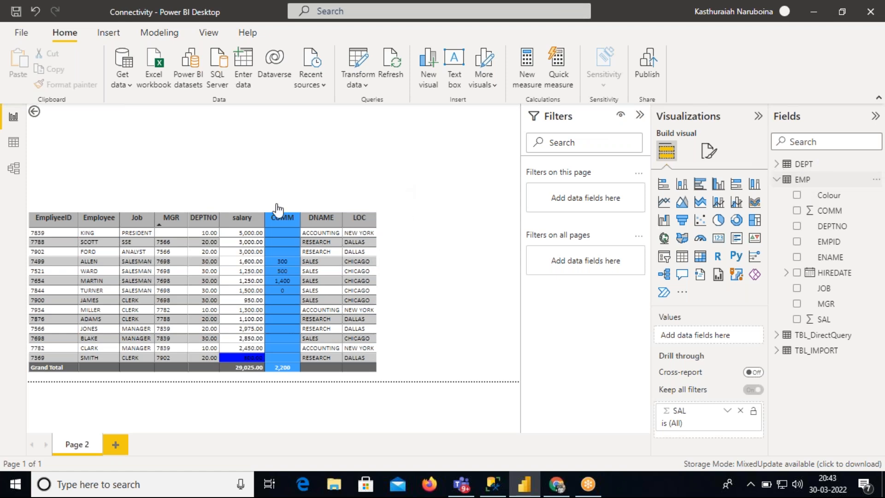
# Examine the employee table visual on the report page and the DEPT and EMP fields it uses.
pyautogui.click(229, 287)
pyautogui.click(438, 248)
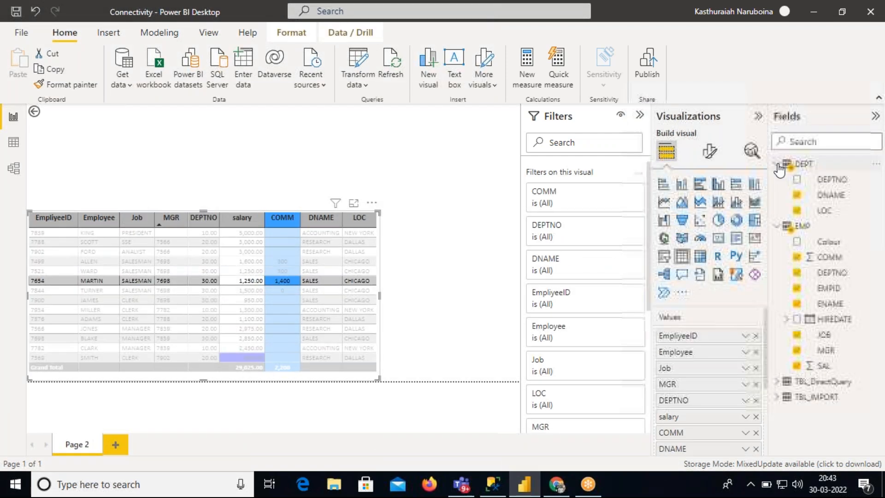
pyautogui.click(378, 272)
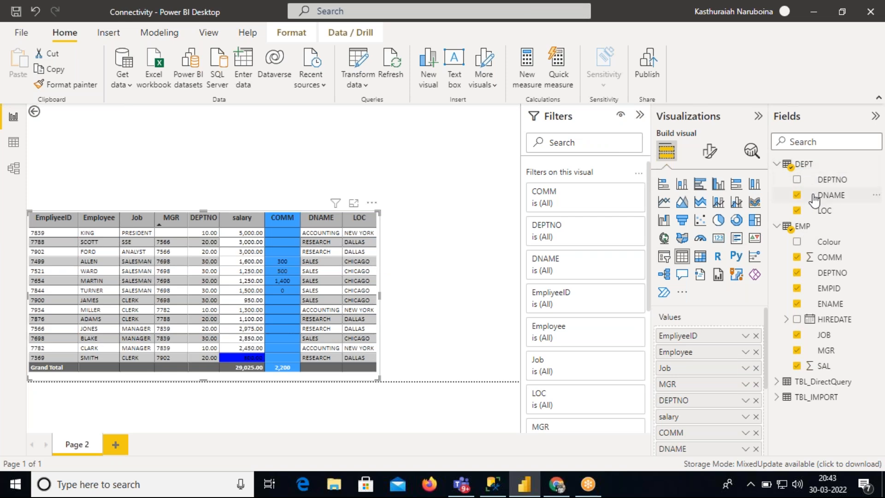
pyautogui.moveTo(818, 202); pyautogui.dragTo(375, 275)
pyautogui.click(15, 172)
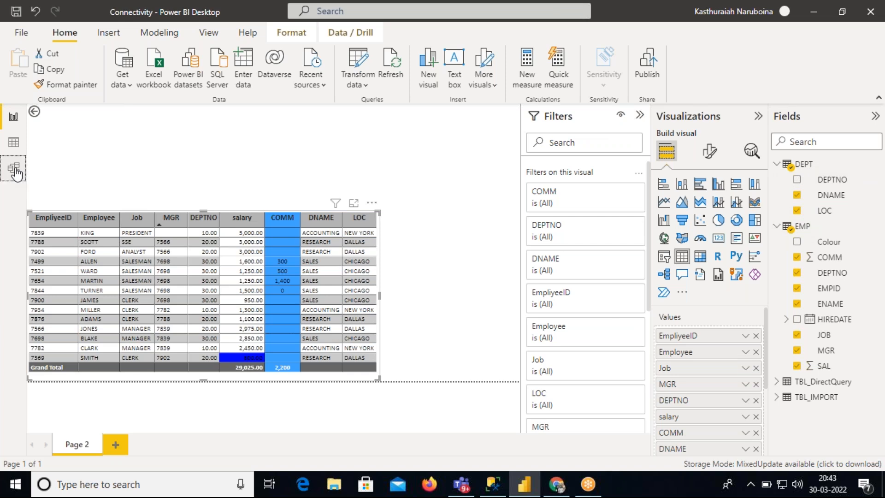
pyautogui.click(13, 118)
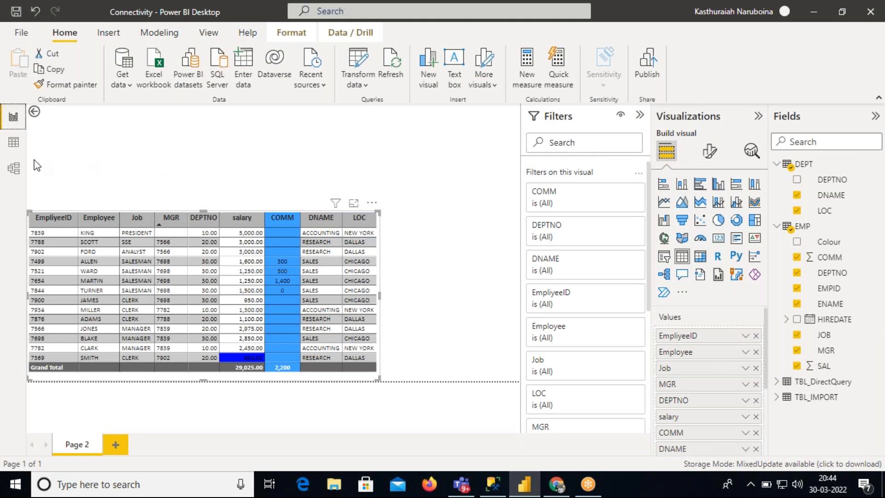
# Delete the TBL_IMPORT table from the data model and confirm the deletion.
pyautogui.click(13, 168)
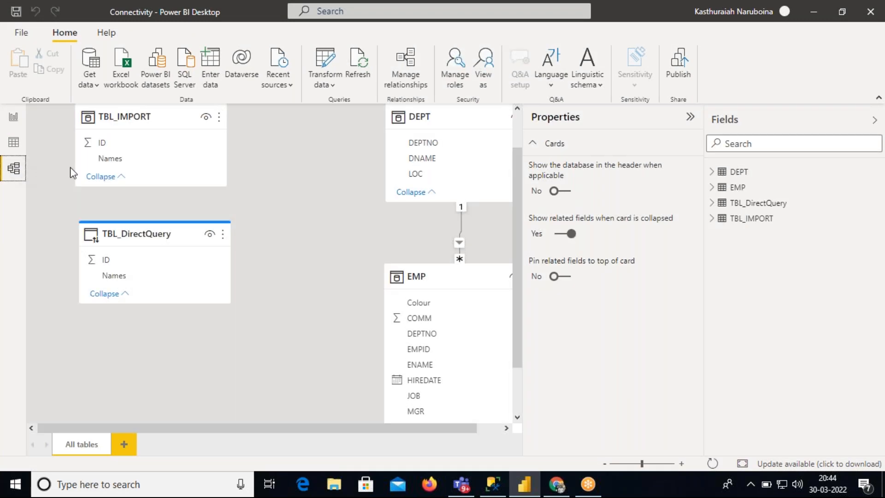
pyautogui.click(689, 117)
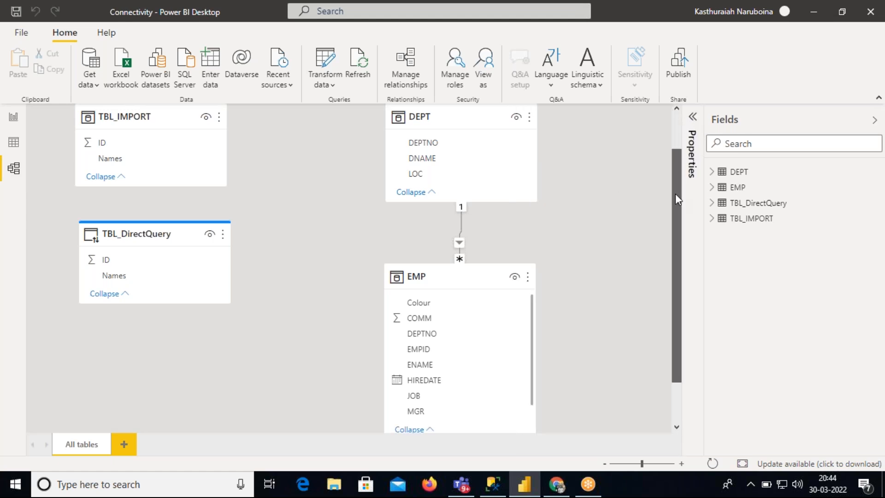
pyautogui.moveTo(675, 193); pyautogui.dragTo(673, 168)
pyautogui.moveTo(142, 159)
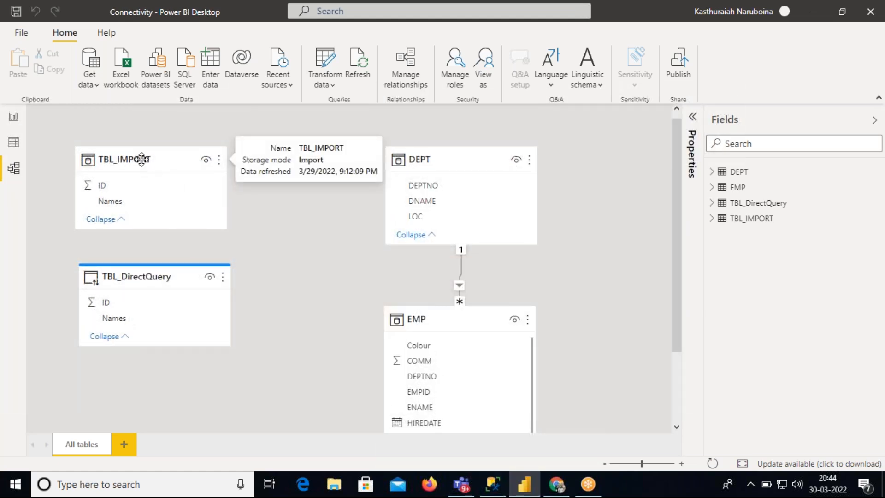
pyautogui.click(141, 159)
pyautogui.press('Delete')
pyautogui.click(507, 265)
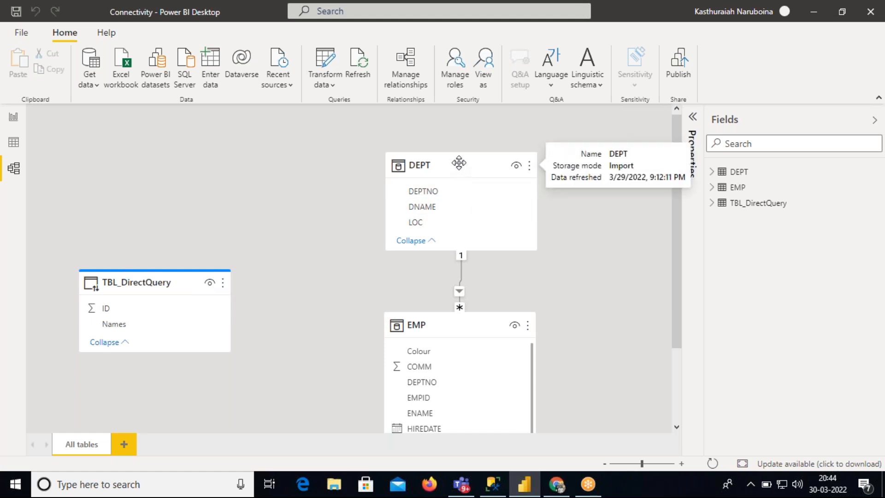
# Move the DEPT and EMP tables apart horizontally in the model diagram to expose the line connecting them.
pyautogui.moveTo(459, 165); pyautogui.dragTo(420, 146)
pyautogui.moveTo(488, 318); pyautogui.dragTo(531, 299)
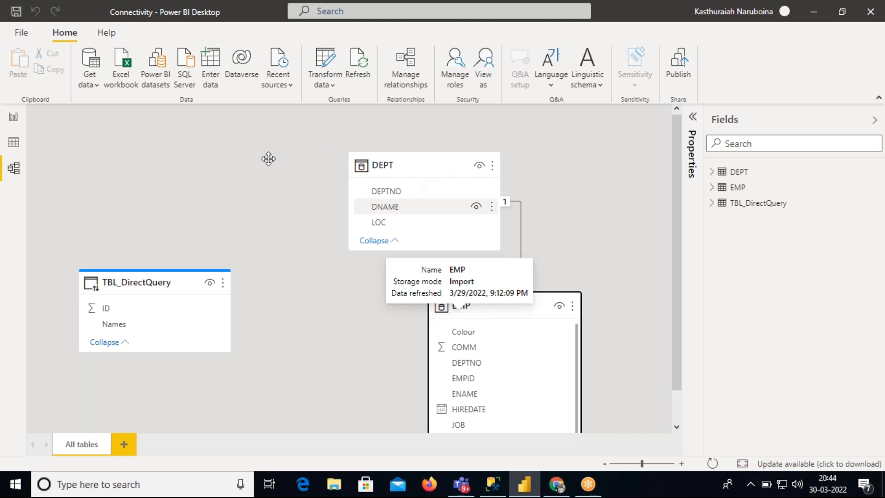
pyautogui.click(422, 167)
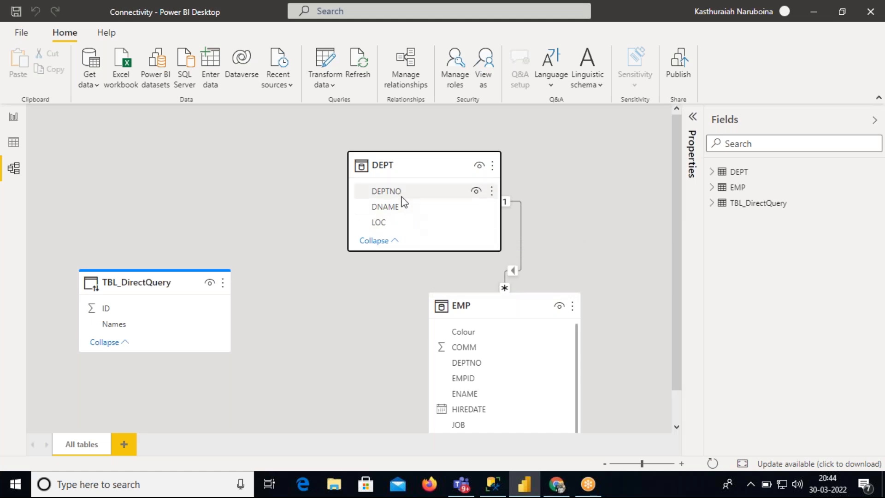
# Delete the existing relationship between the DEPT and EMP tables and confirm the deletion.
pyautogui.rightClick(520, 242)
pyautogui.press('Escape')
pyautogui.rightClick(521, 238)
pyautogui.click(538, 246)
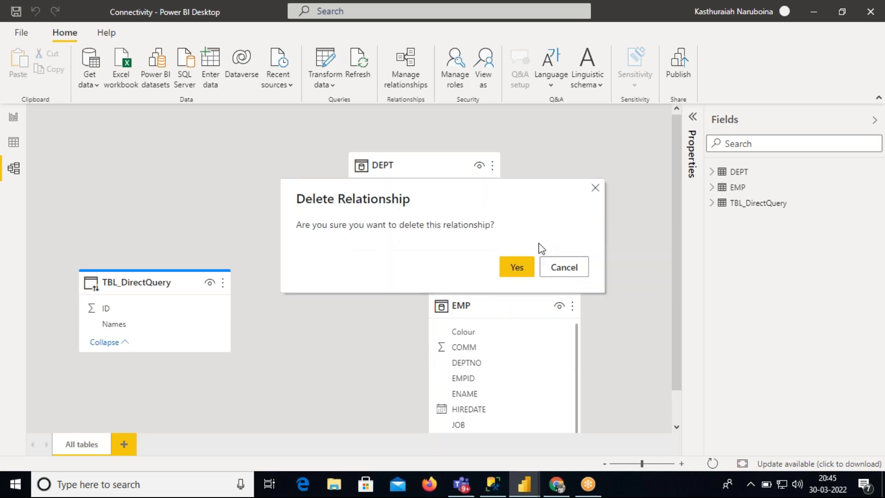
pyautogui.click(517, 267)
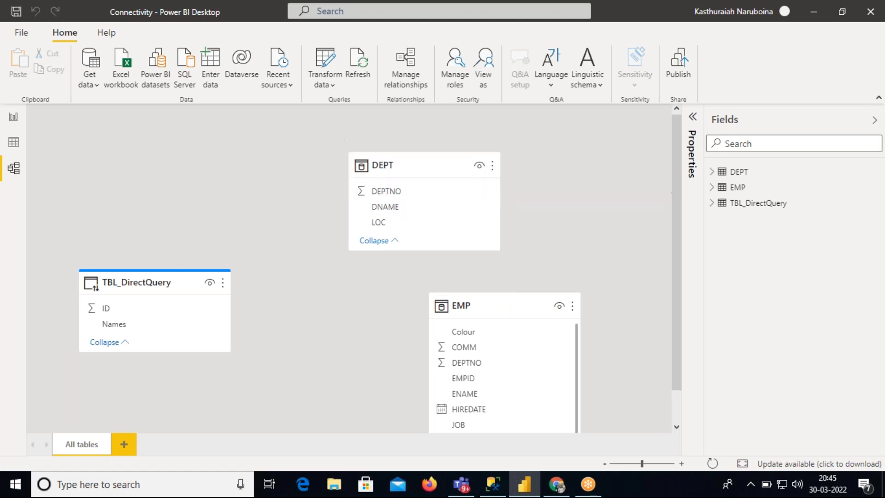
# Arrange the tables side by side in the model diagram, with DEPT on the left and EMP on the right.
pyautogui.moveTo(431, 170); pyautogui.dragTo(321, 170)
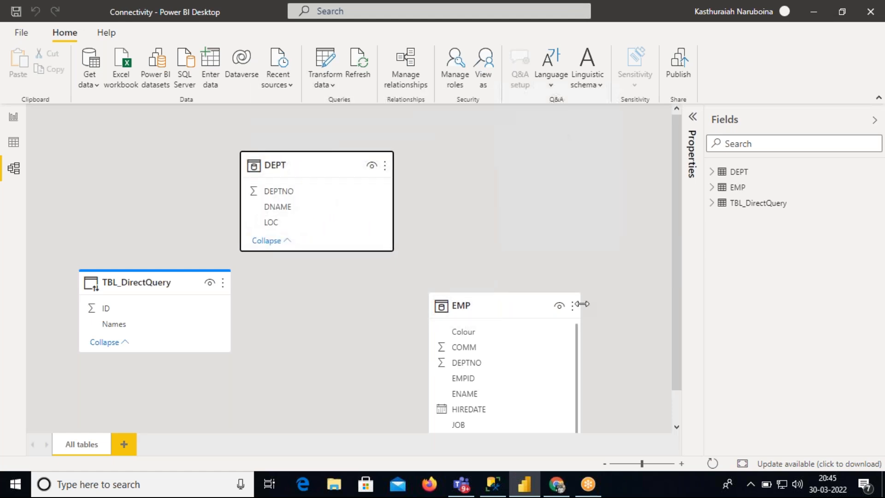
pyautogui.moveTo(533, 310); pyautogui.dragTo(562, 168)
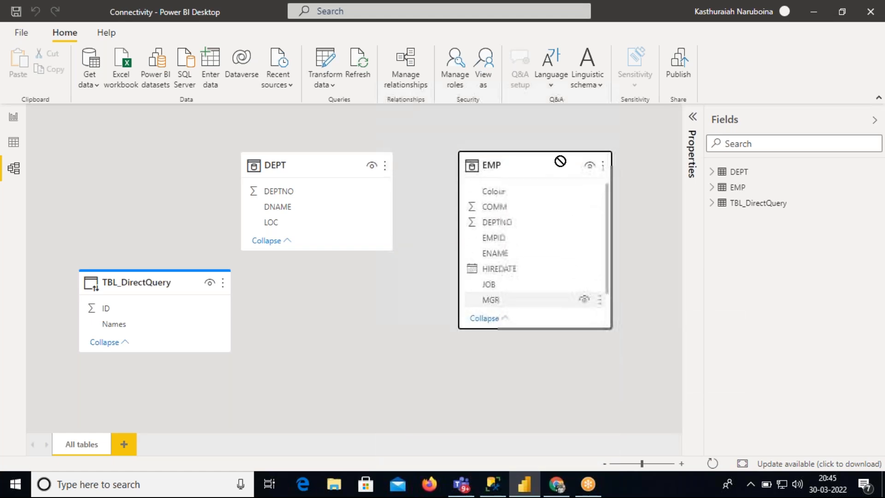
pyautogui.moveTo(344, 159); pyautogui.dragTo(336, 152)
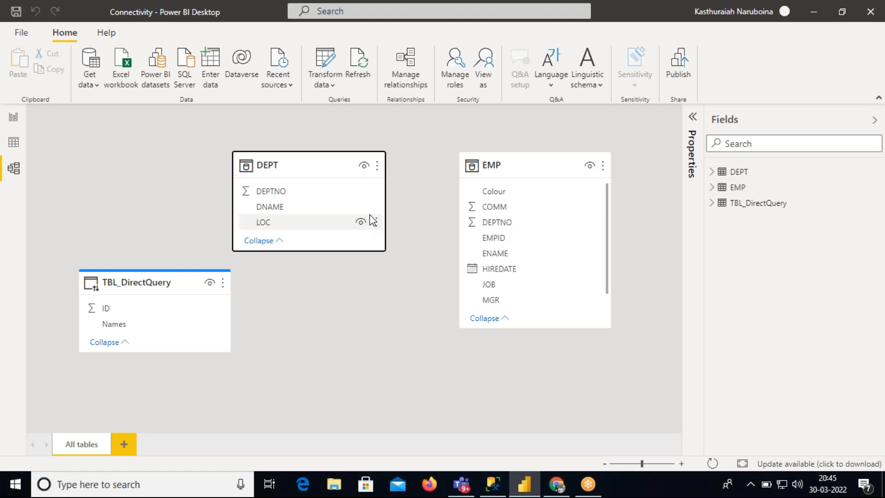
pyautogui.moveTo(335, 167)
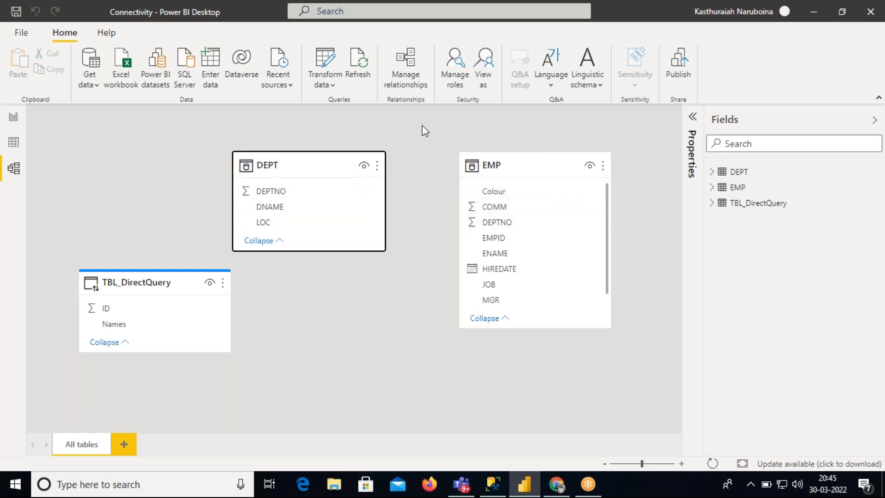
# Set up a new relationship in Manage relationships between EMP and DEPT, matching the DEPTNO column of both tables.
pyautogui.click(407, 78)
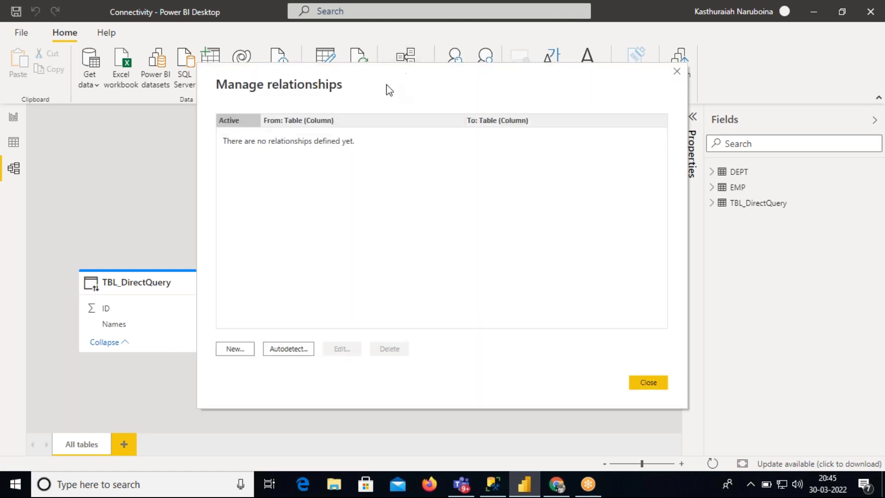
pyautogui.moveTo(370, 79); pyautogui.dragTo(382, 86)
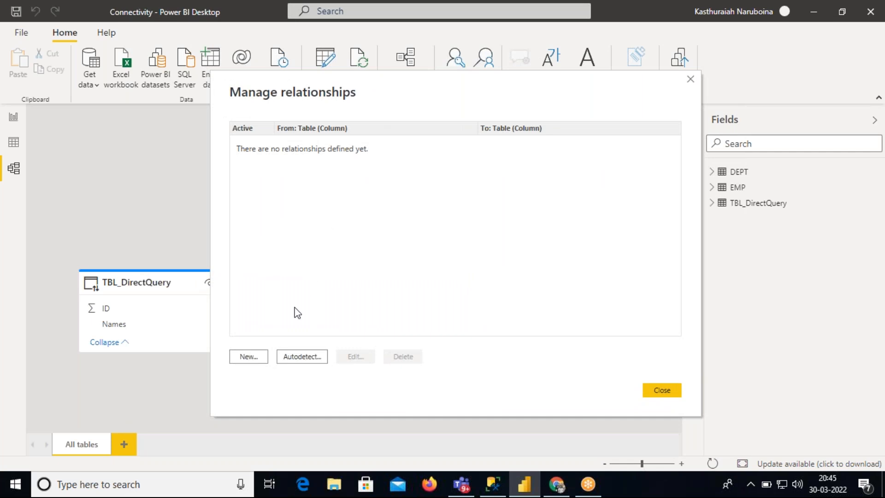
pyautogui.click(249, 356)
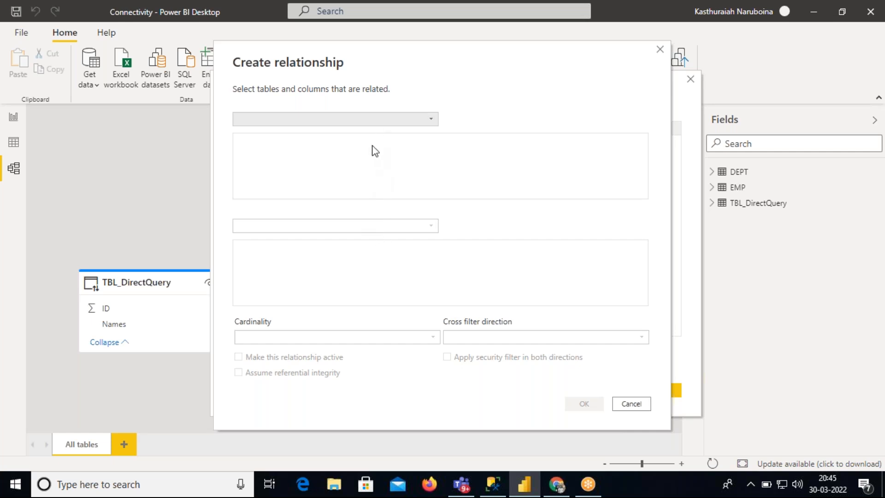
pyautogui.click(373, 120)
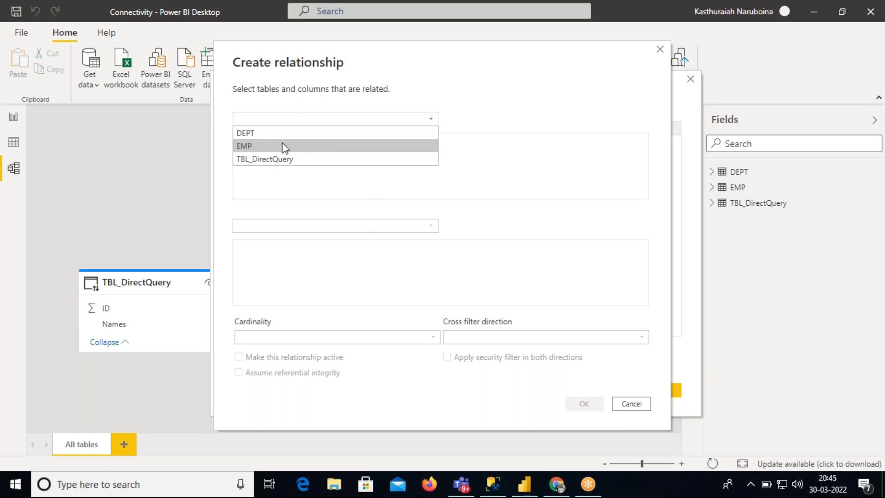
pyautogui.click(246, 147)
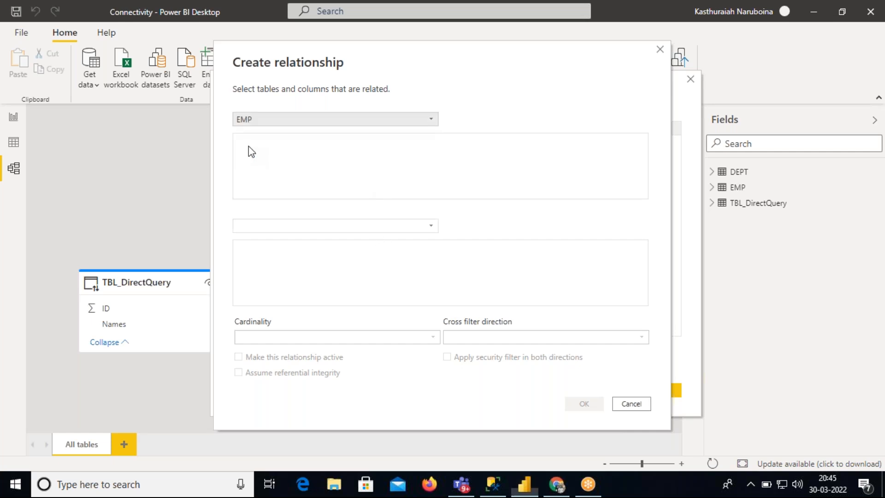
pyautogui.click(298, 224)
pyautogui.click(263, 243)
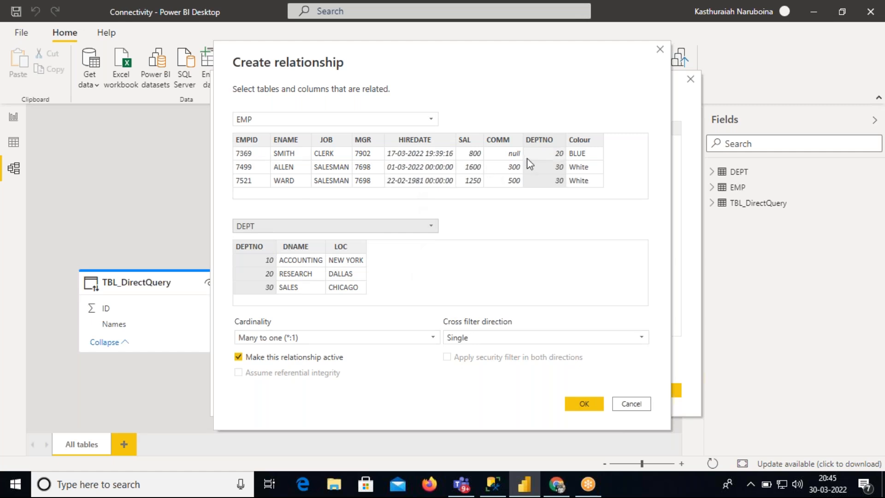
pyautogui.click(539, 143)
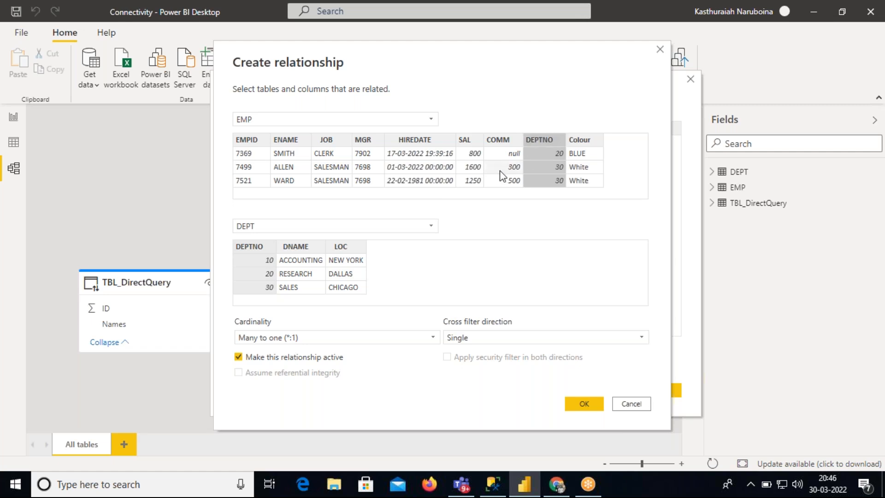
pyautogui.click(251, 249)
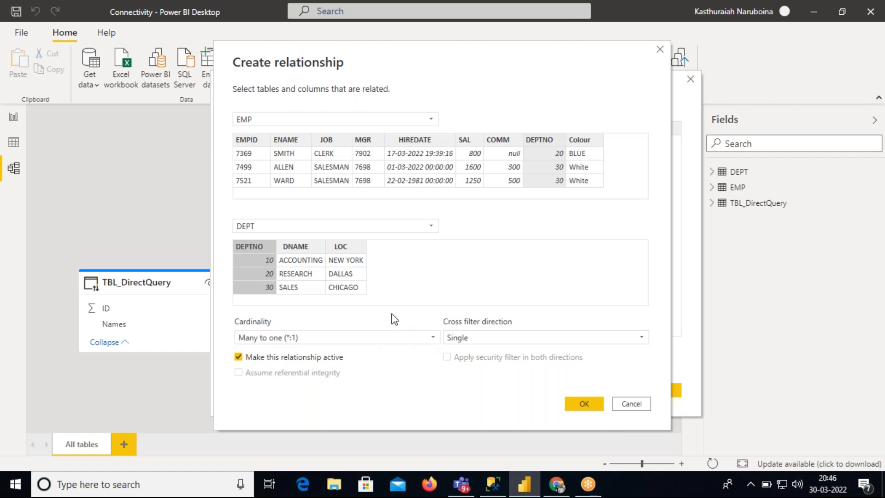
# Examine the cardinality options for the EMP and DEPT relationship on DEPTNO, and cancel creating it.
pyautogui.moveTo(419, 55); pyautogui.dragTo(366, 37)
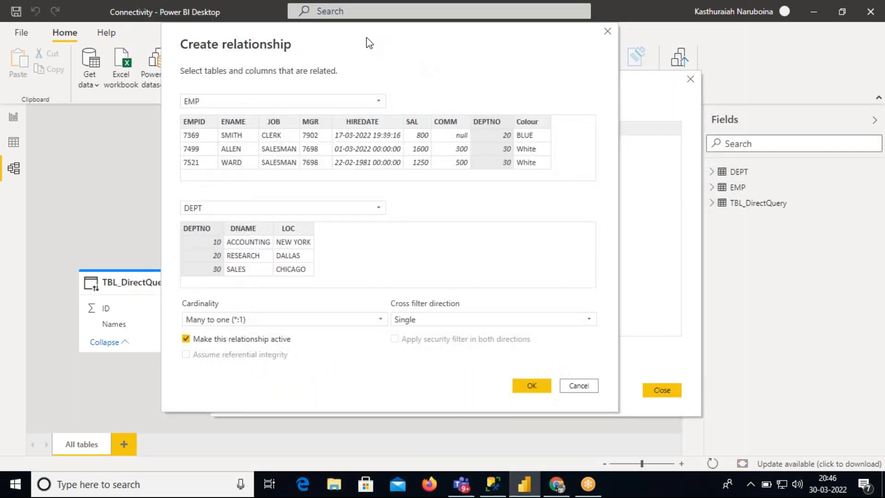
pyautogui.click(292, 318)
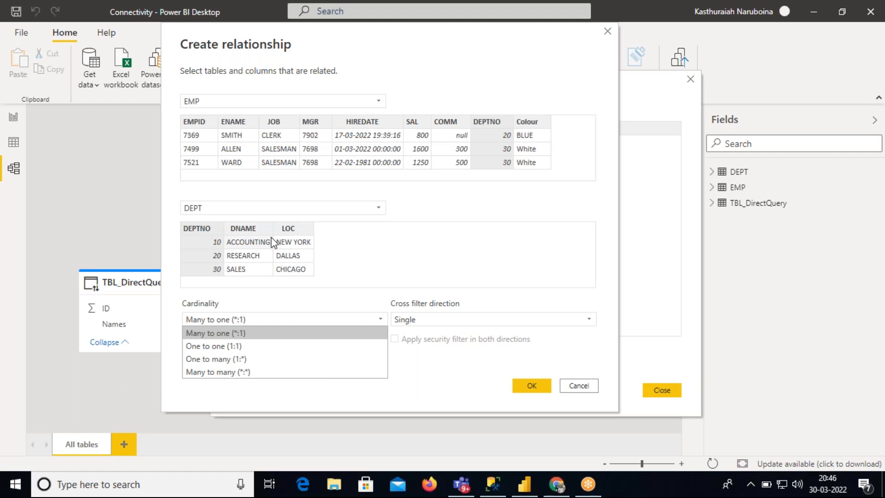
pyautogui.click(659, 19)
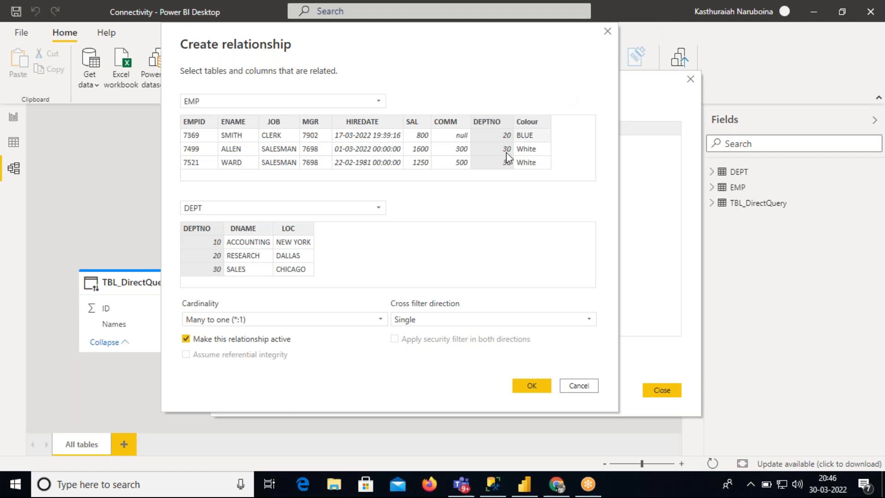
pyautogui.click(272, 320)
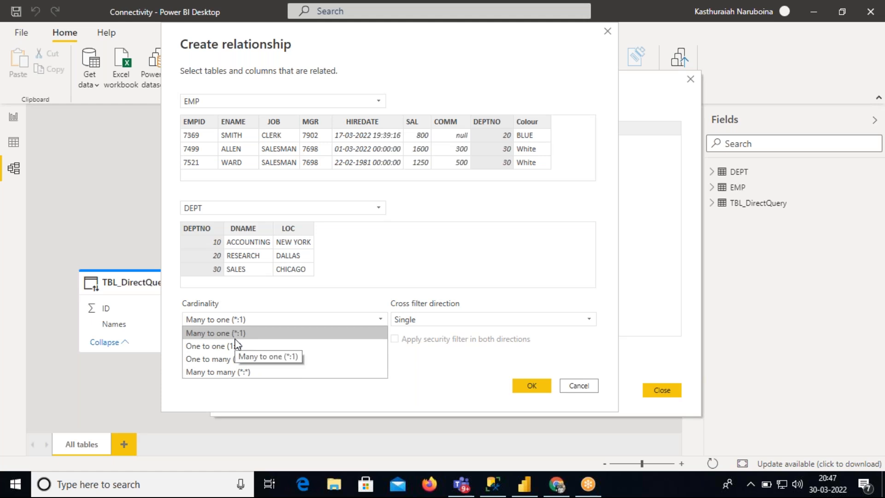
pyautogui.click(577, 206)
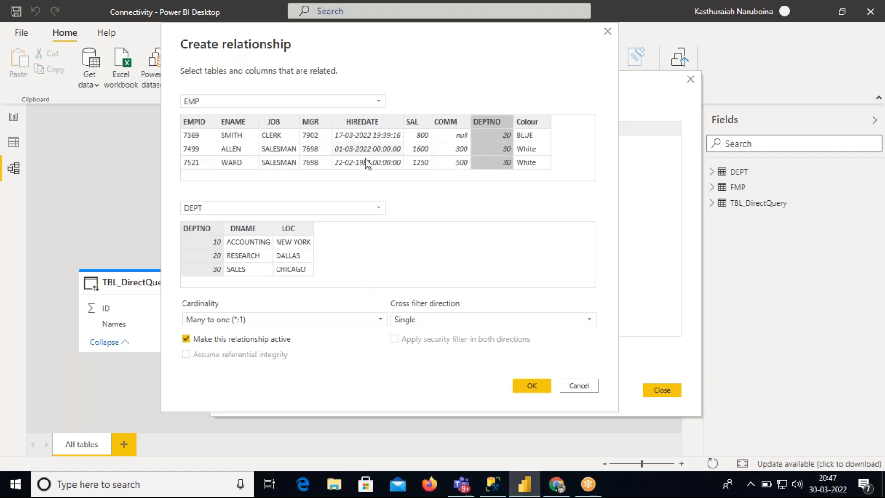
pyautogui.click(198, 229)
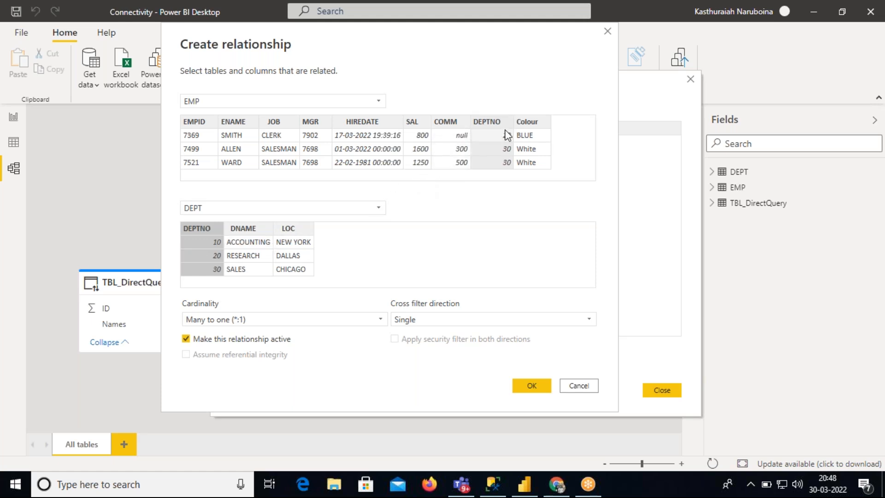
pyautogui.click(267, 319)
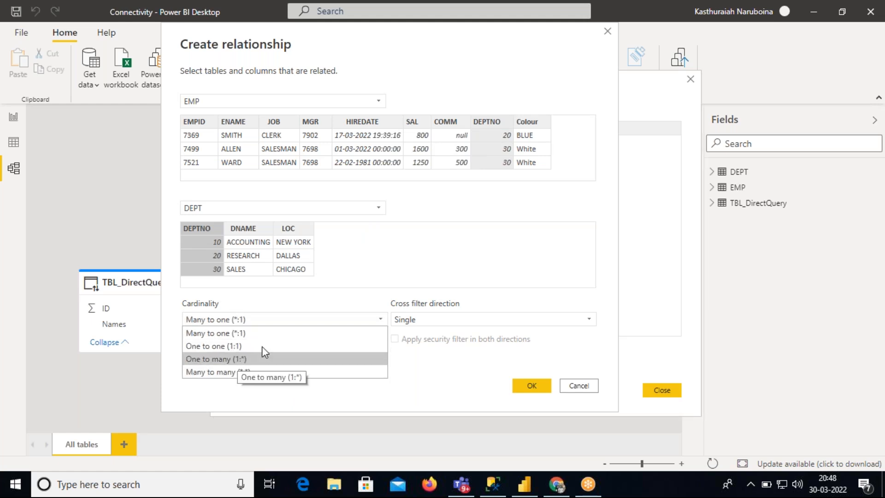
pyautogui.click(433, 218)
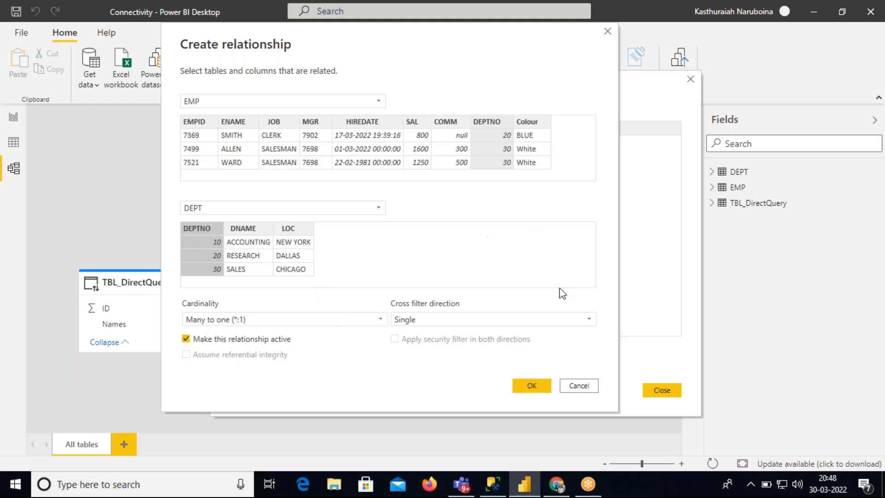
pyautogui.click(578, 386)
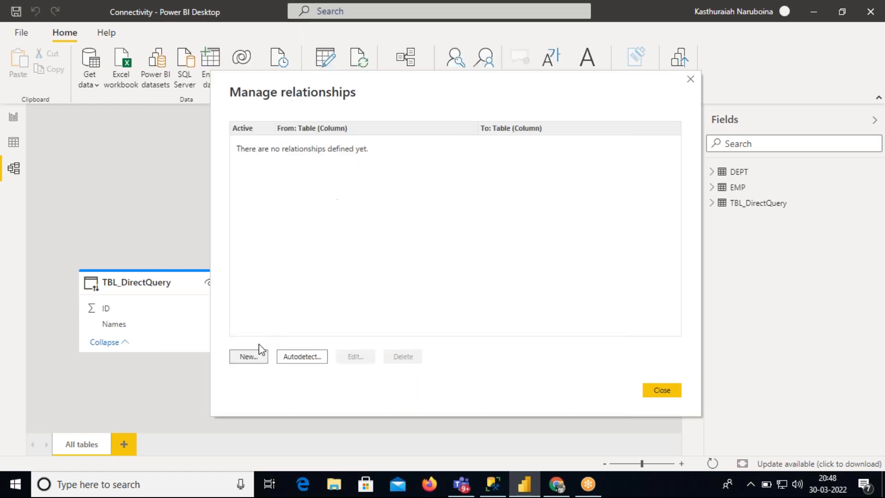
# Set up a new relationship between EMP and DEPT on DEPTNO, and review its cardinality options, keeping Many to one (*:1).
pyautogui.click(249, 357)
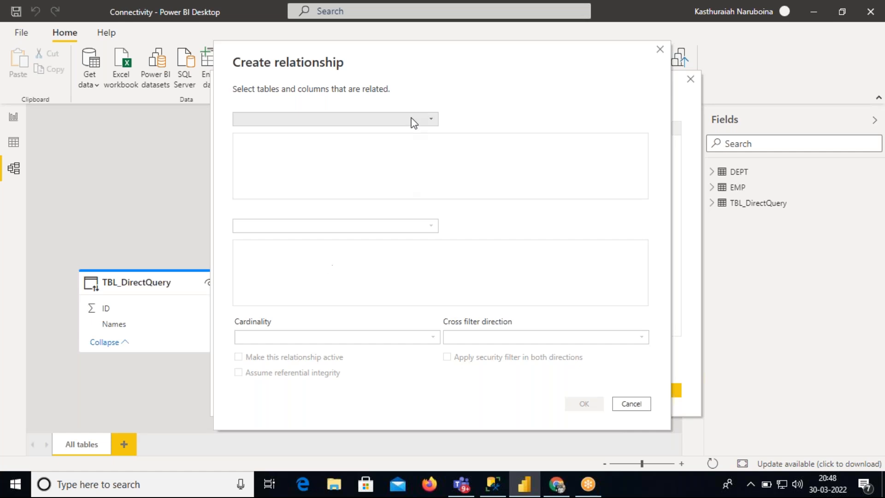
pyautogui.click(410, 119)
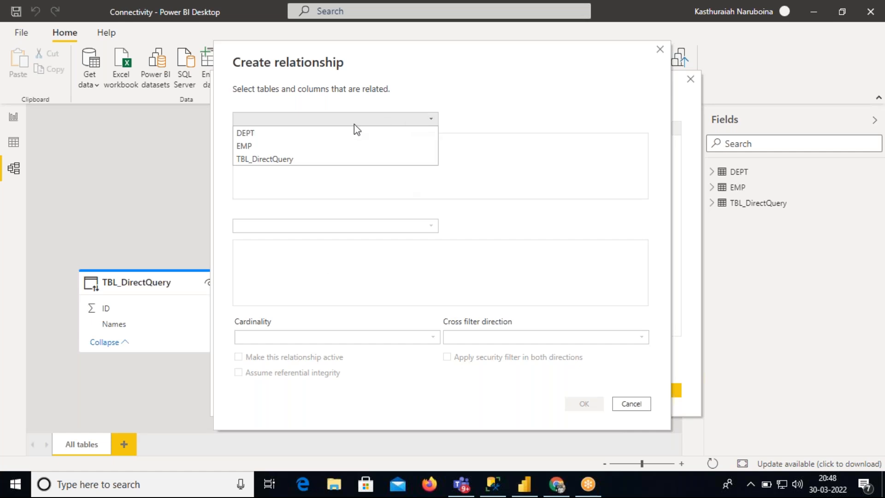
pyautogui.click(256, 145)
pyautogui.click(295, 226)
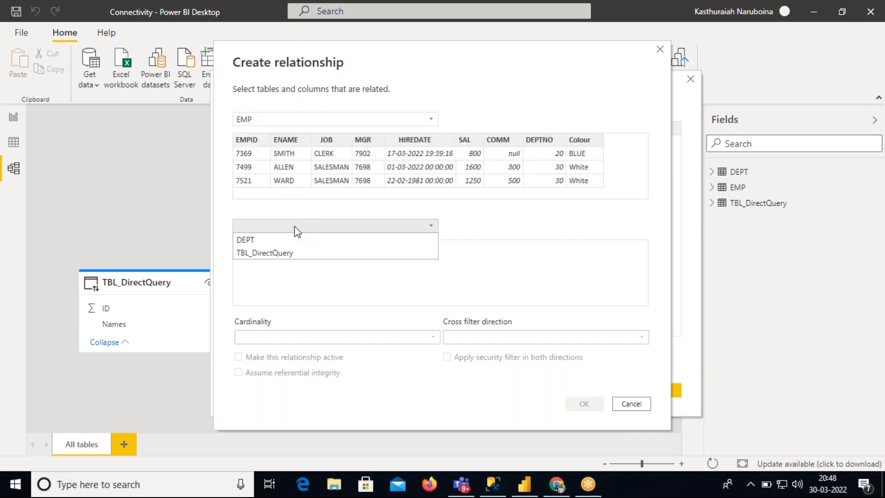
pyautogui.click(275, 243)
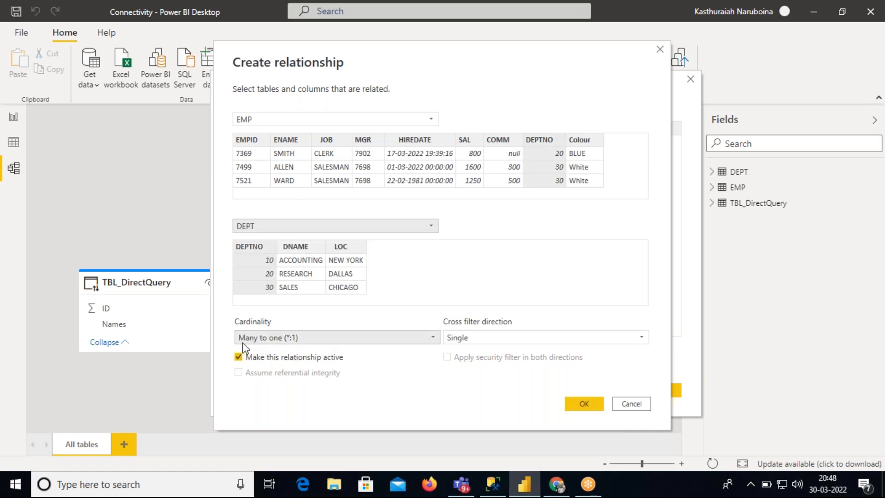
pyautogui.click(278, 337)
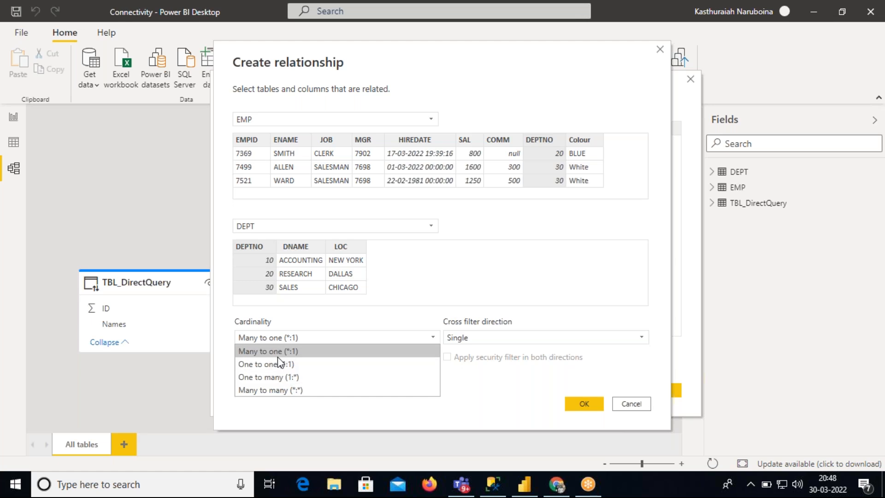
pyautogui.click(434, 282)
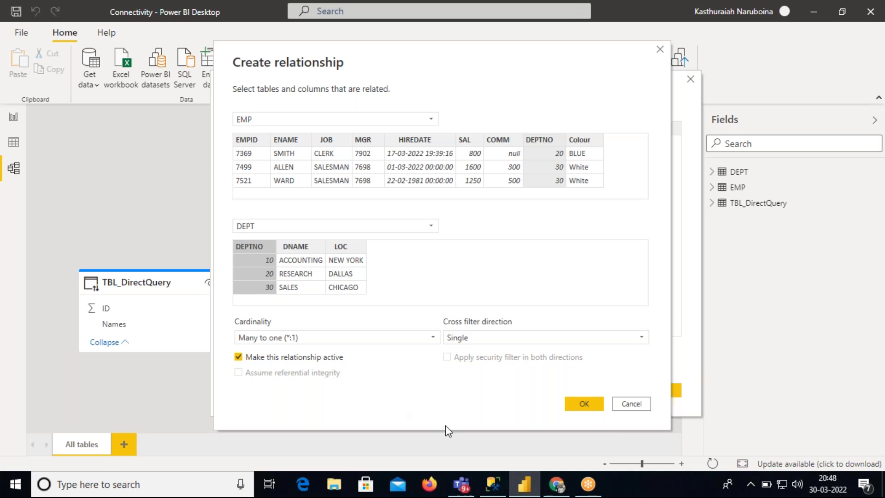
# Switch to a new blank Excel workbook and enter the heading "Type of relationships" in cell A2.
pyautogui.click(202, 483)
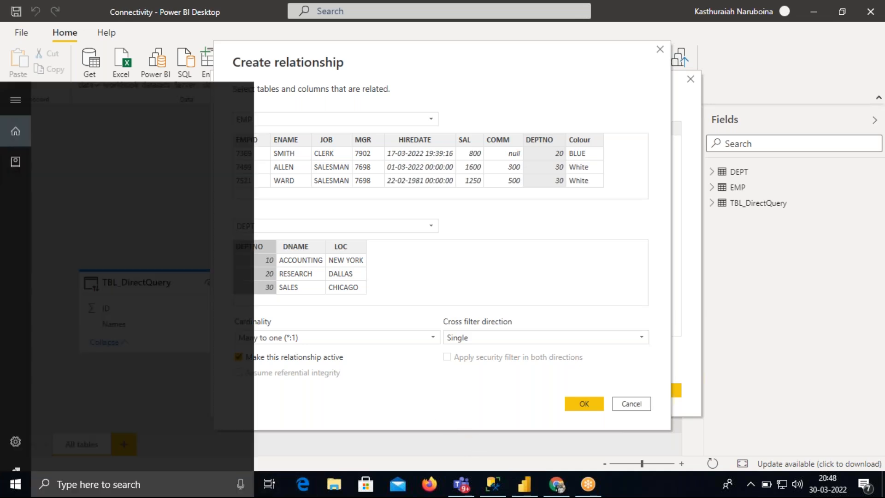
pyautogui.write('excel')
pyautogui.click(140, 133)
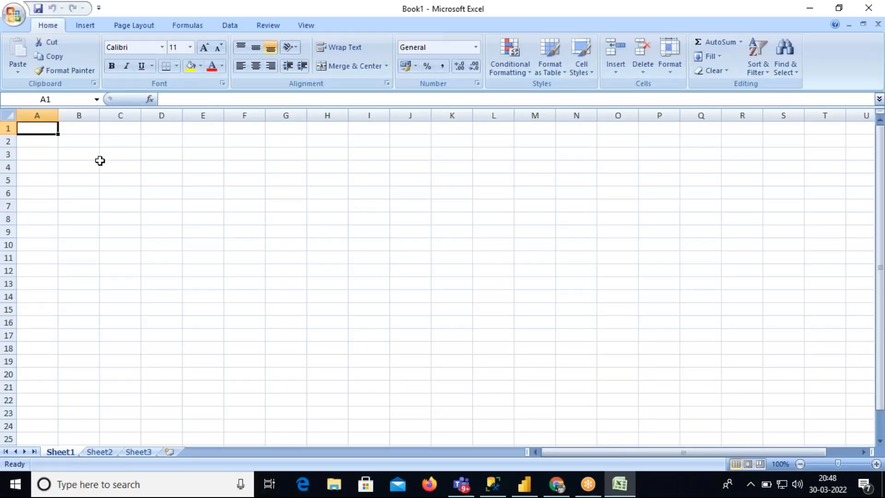
pyautogui.click(44, 142)
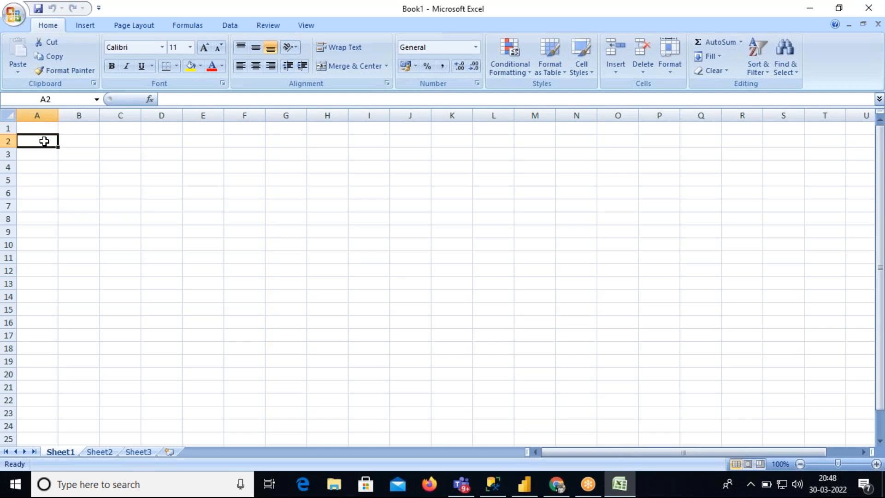
pyautogui.write('Typ')
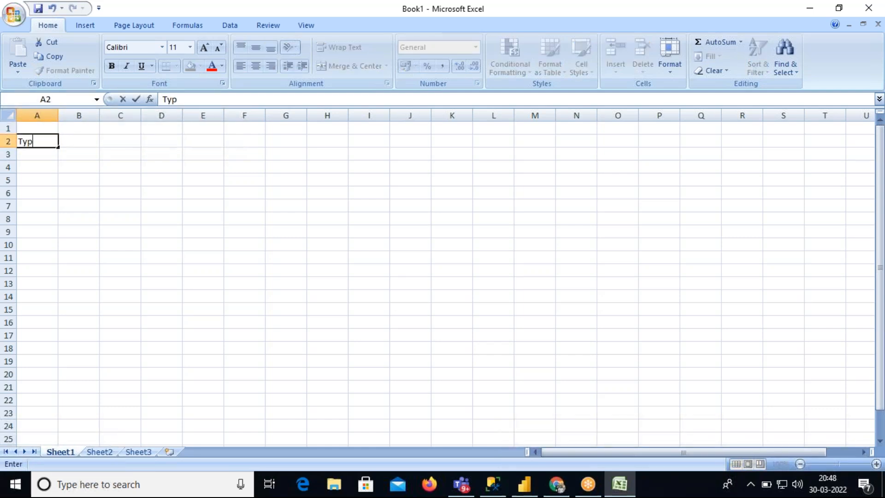
pyautogui.write('e of relationships')
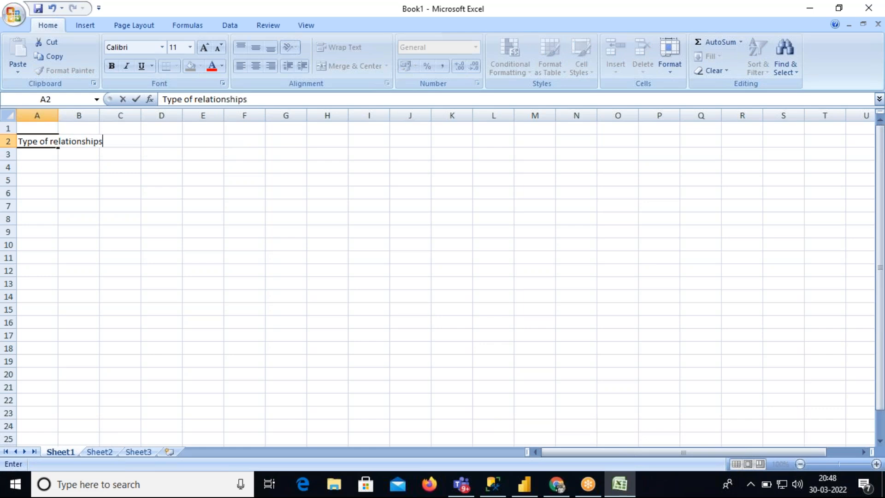
pyautogui.press('Return')
pyautogui.press('Return')
pyautogui.press('Return')
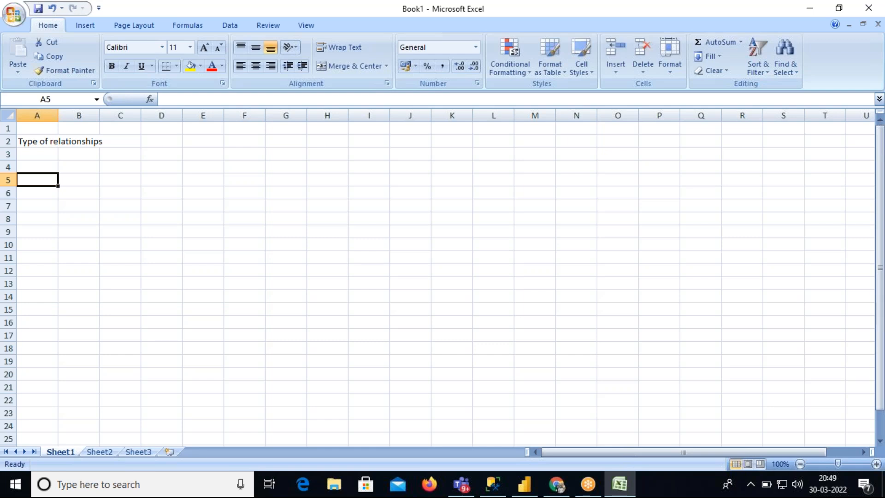
# List One to One, One to Many, Many to One and Many to Many in cells A5 to A8, and fit column A's width.
pyautogui.write('Oe')
pyautogui.press('BackSpace')
pyautogui.write('n')
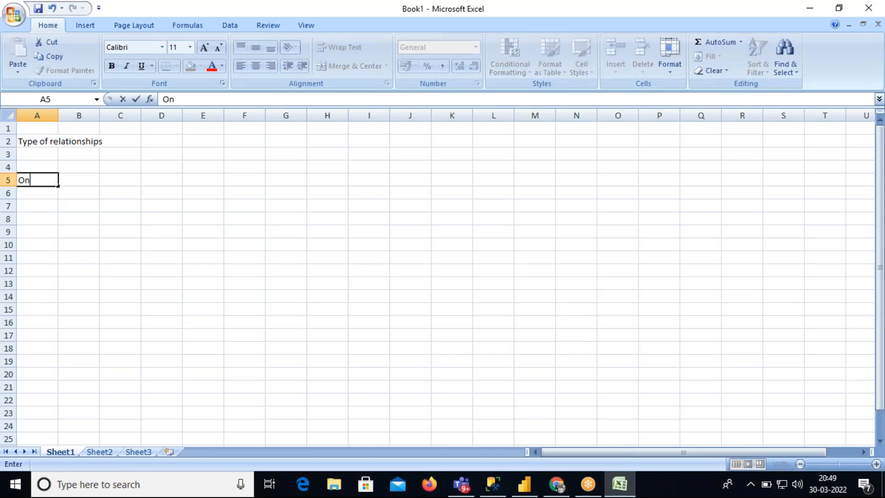
pyautogui.write('e to One')
pyautogui.press('Return')
pyautogui.write('On')
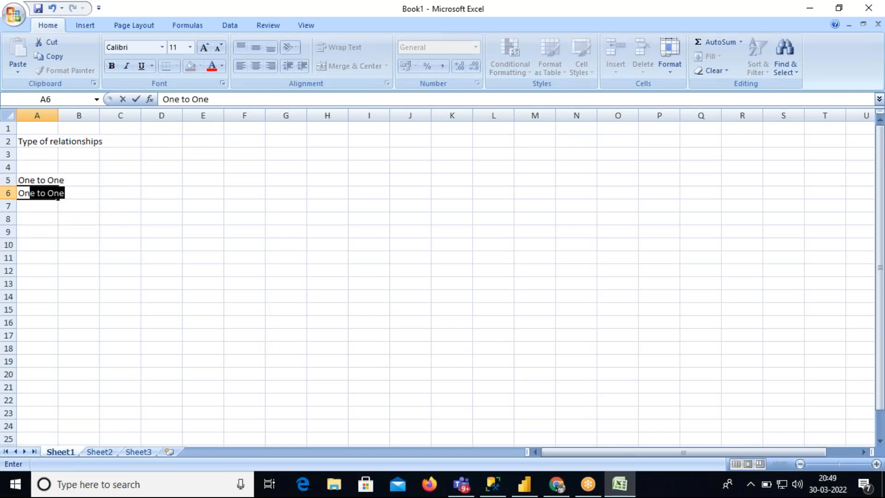
pyautogui.write('e to Many')
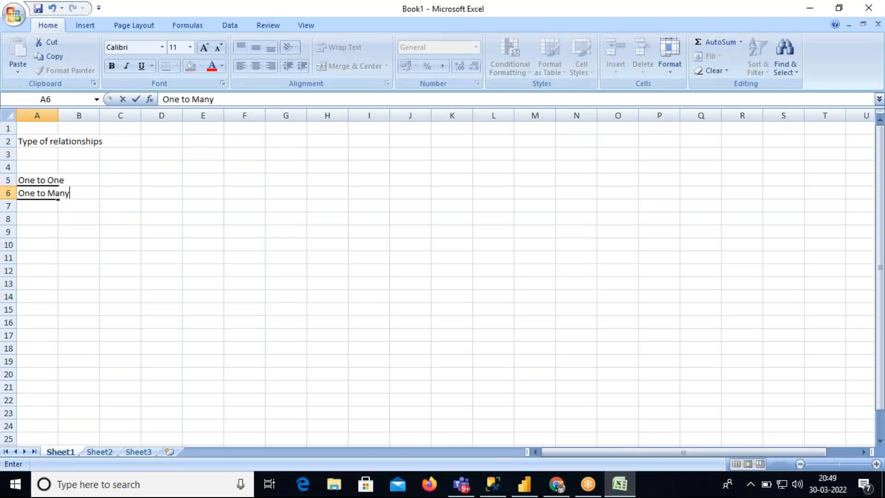
pyautogui.press('Return')
pyautogui.write('Many')
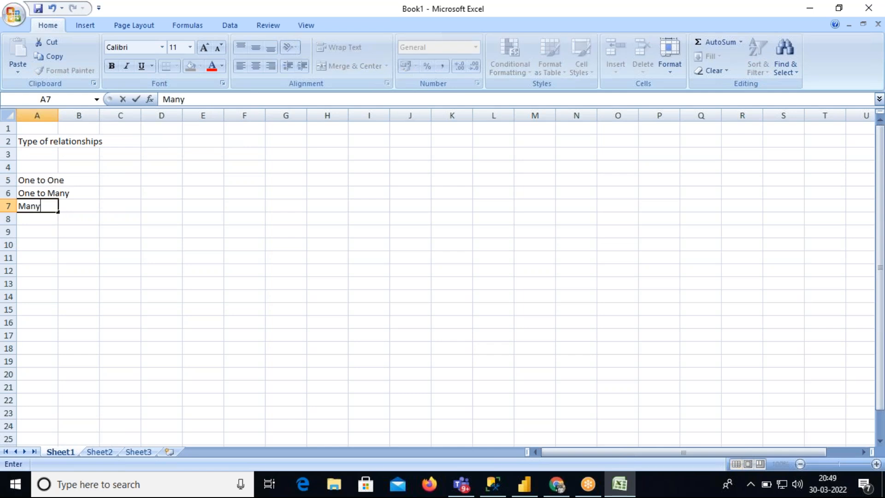
pyautogui.write(' to One')
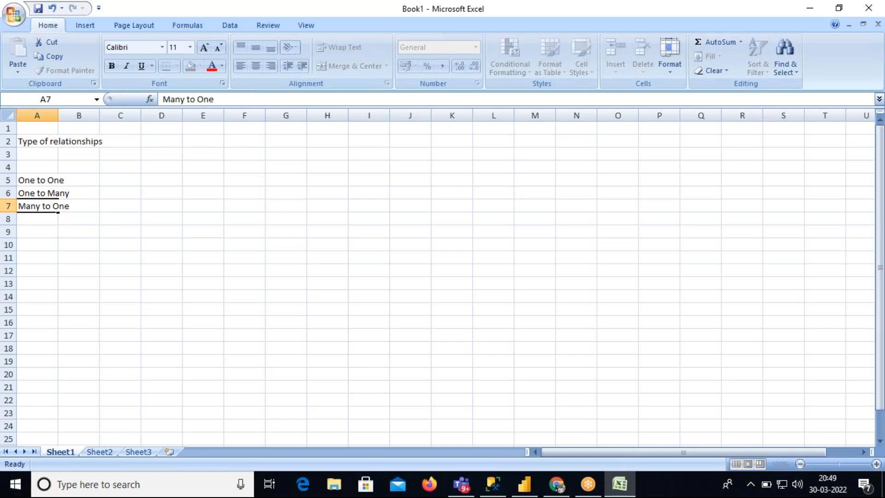
pyautogui.press('Return')
pyautogui.write('Man')
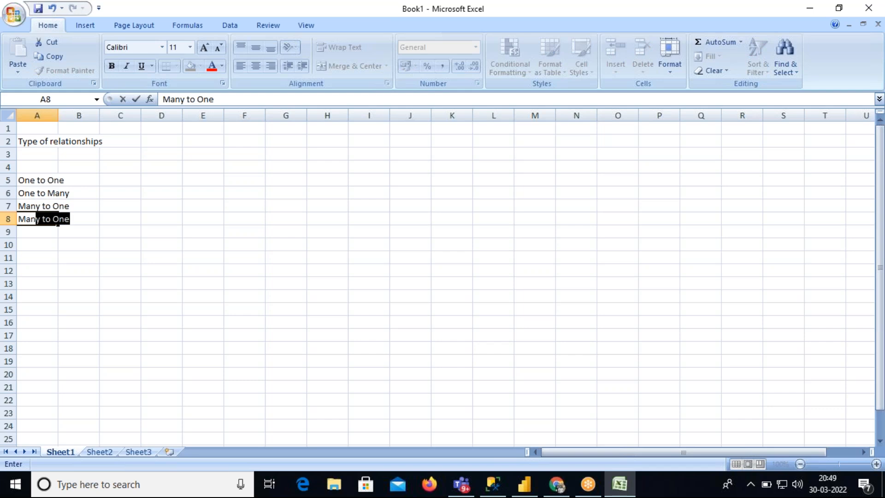
pyautogui.write('y to Many')
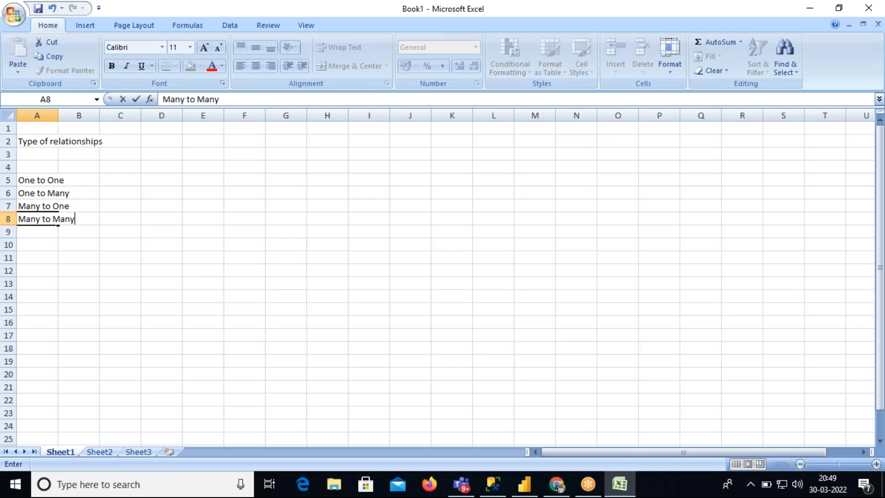
pyautogui.press('Return')
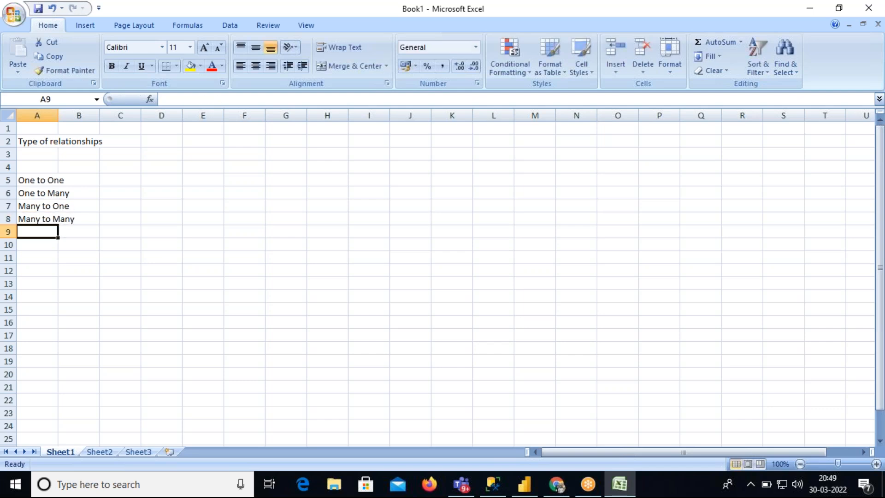
pyautogui.doubleClick(58, 115)
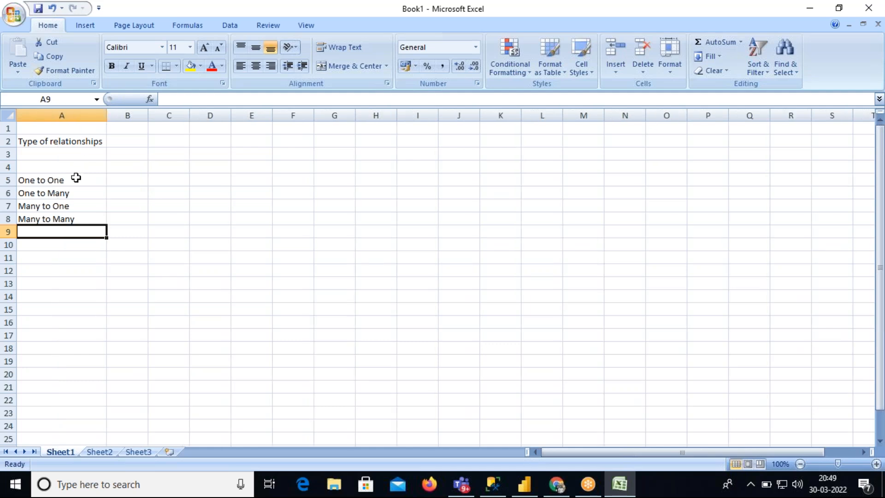
# Enter the headers of two sample tables in row 5: empid and ename in G5:H5, empid and sal in M5:N5.
pyautogui.click(76, 178)
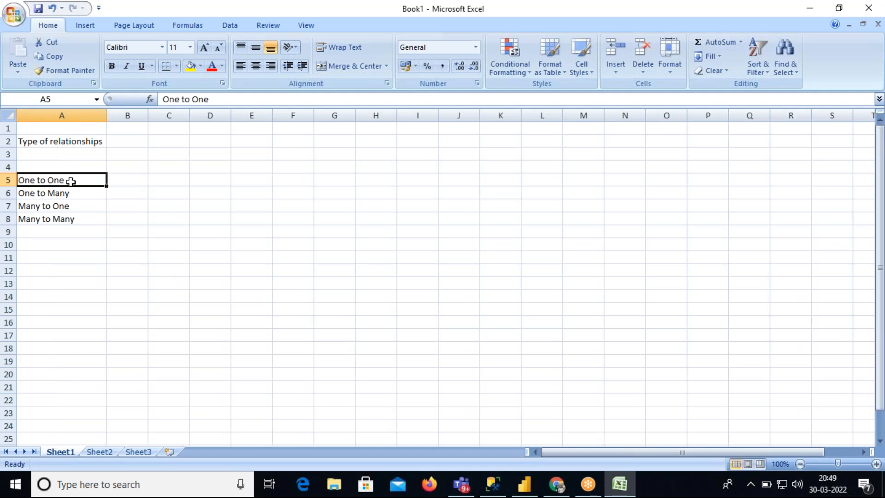
pyautogui.click(331, 180)
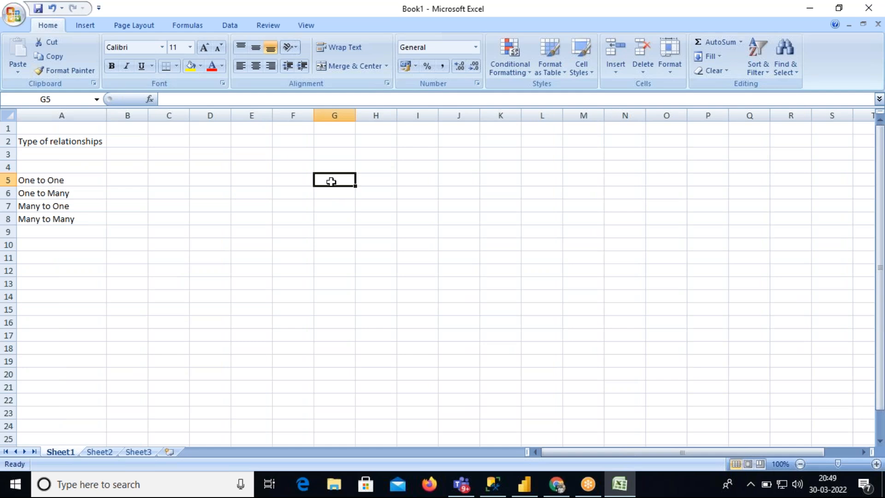
pyautogui.write('empid')
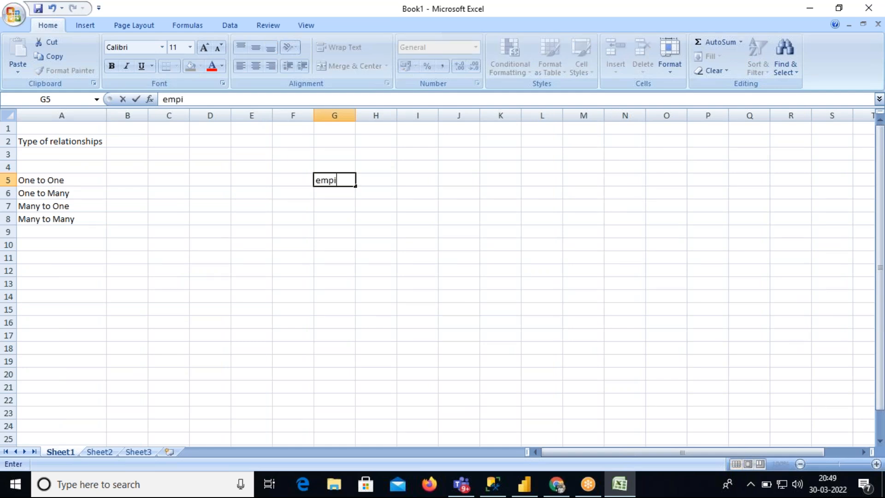
pyautogui.press('Tab')
pyautogui.write('ename')
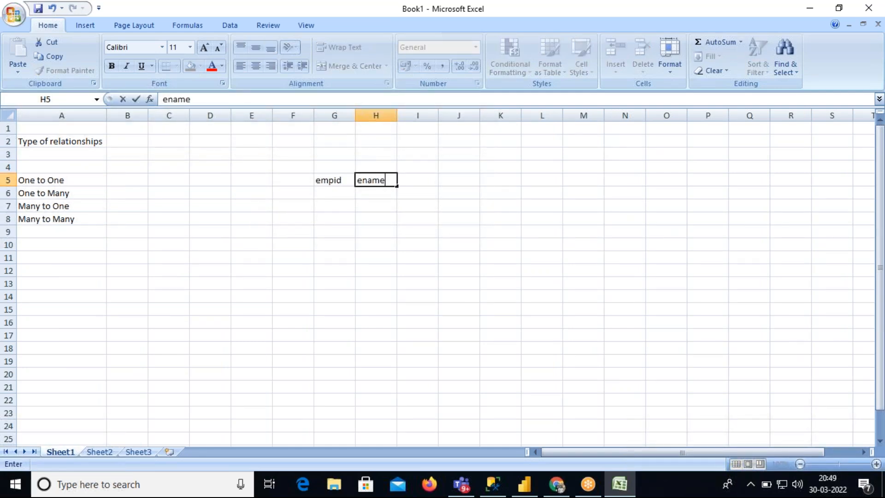
pyautogui.press('Tab')
pyautogui.press('Tab')
pyautogui.press('Tab')
pyautogui.press('Tab')
pyautogui.press('Tab')
pyautogui.write('empid')
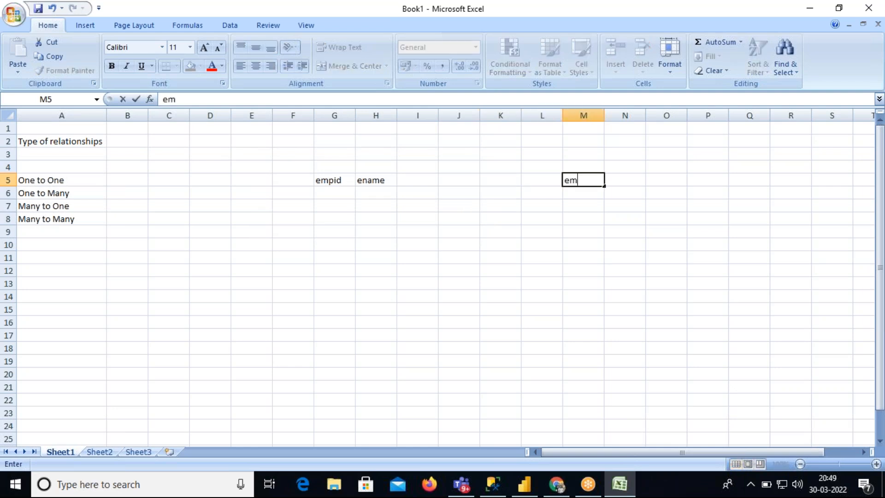
pyautogui.write('sal')
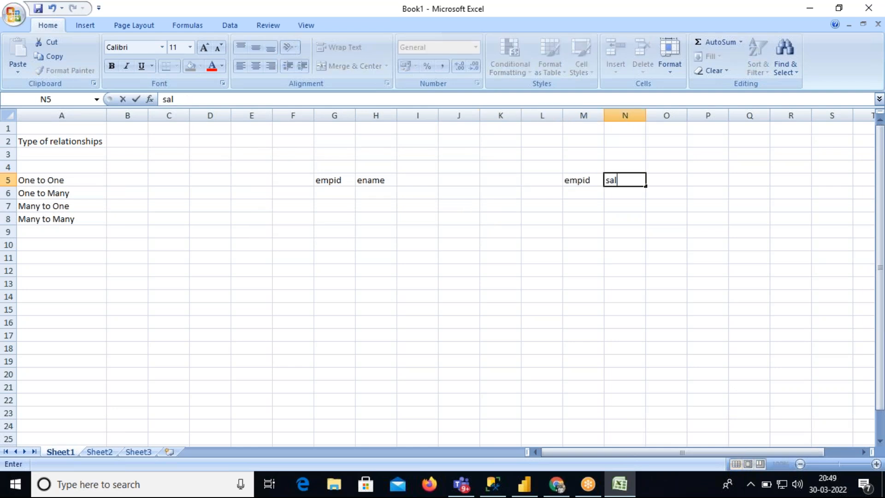
pyautogui.press('Return')
pyautogui.moveTo(328, 179); pyautogui.dragTo(358, 250)
pyautogui.moveTo(587, 180); pyautogui.dragTo(614, 253)
# Fill the empid and ename table in rows 6 to 8 with V1985 A, V1986 B and V1986 C.
pyautogui.click(342, 194)
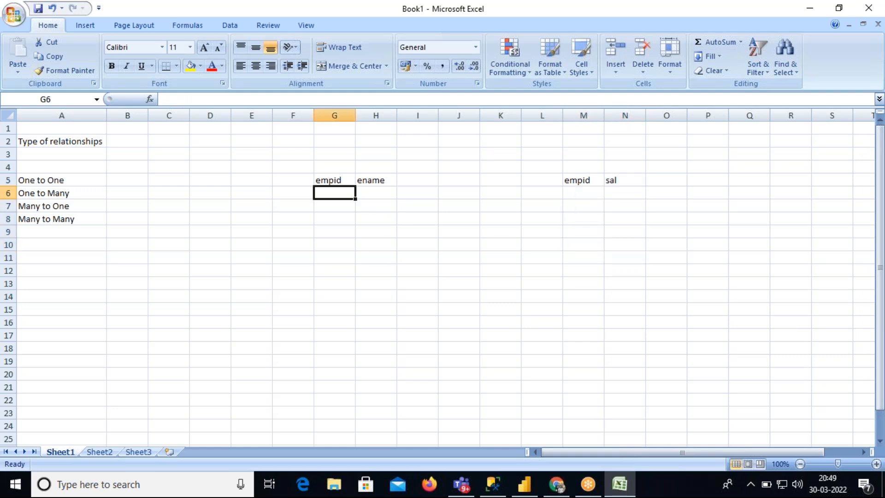
pyautogui.write('V1985')
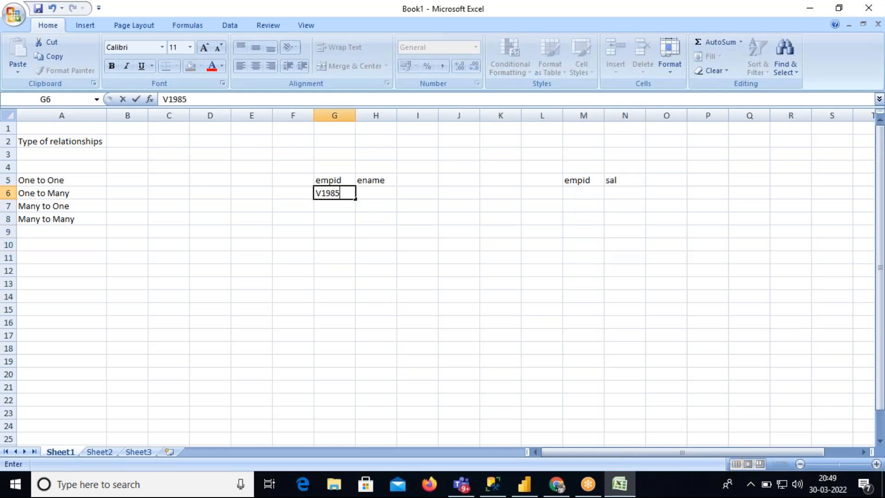
pyautogui.press('Tab')
pyautogui.write('A')
pyautogui.press('Return')
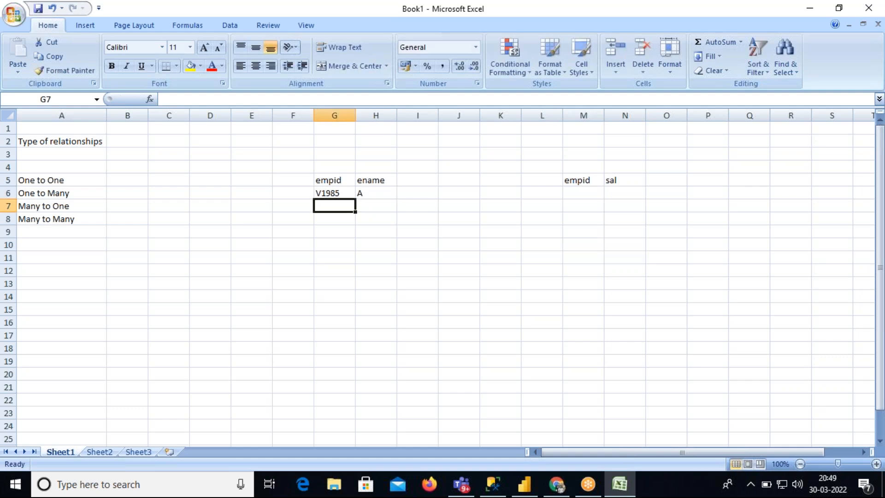
pyautogui.write('V1')
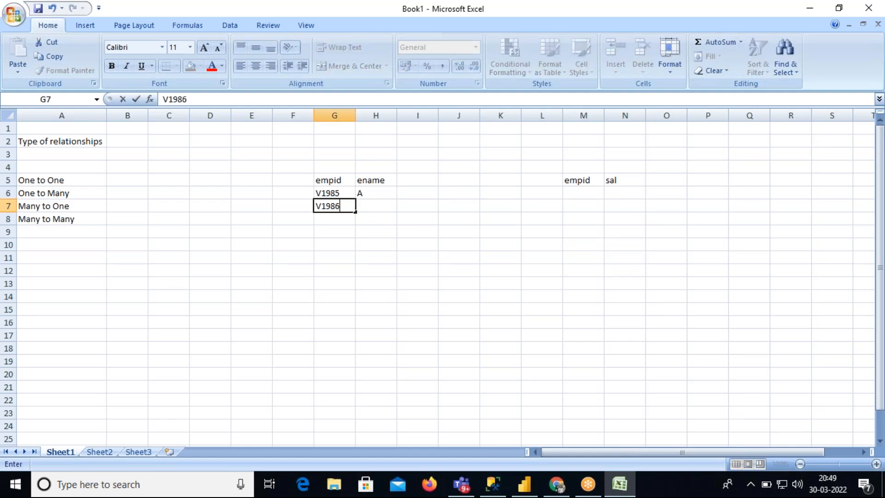
pyautogui.write('986')
pyautogui.press('Tab')
pyautogui.write('B')
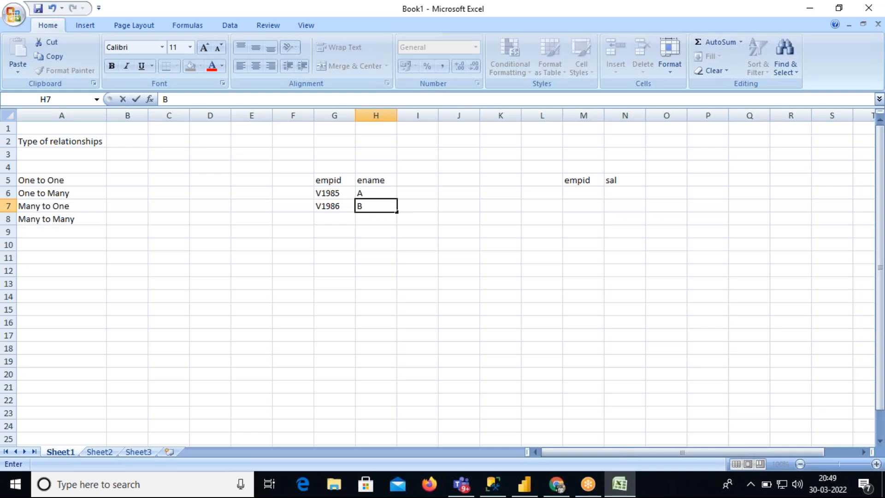
pyautogui.press('Return')
pyautogui.write('V1986')
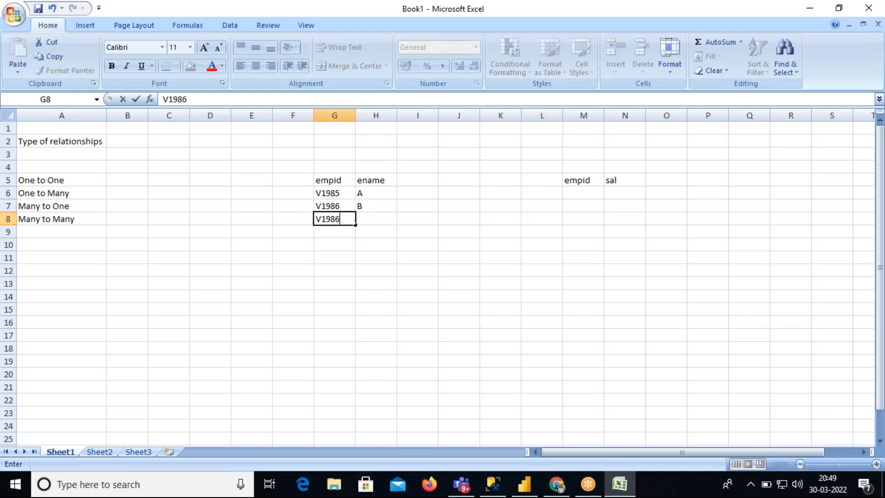
pyautogui.press('Tab')
pyautogui.write('C')
pyautogui.press('Tab')
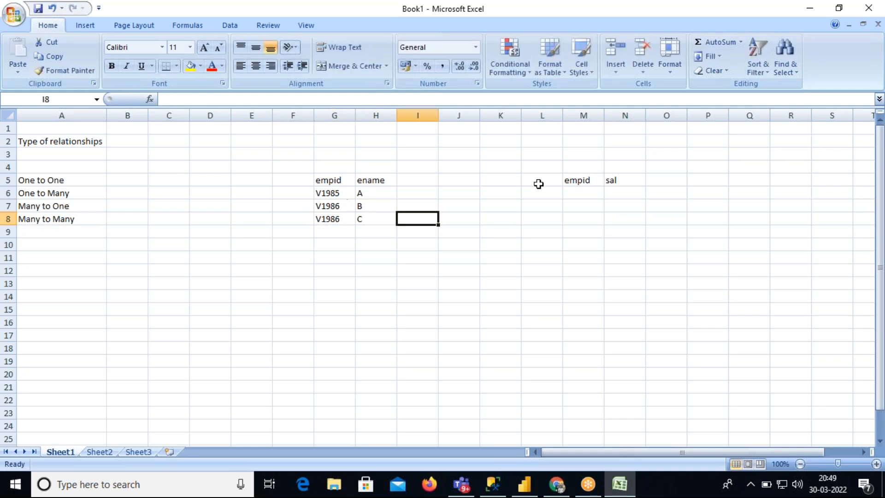
# Copy empids V1985 and V1986 from G6:G7 into M6:M7 and enter their salaries 500 and 650 in N6:N7.
pyautogui.click(577, 192)
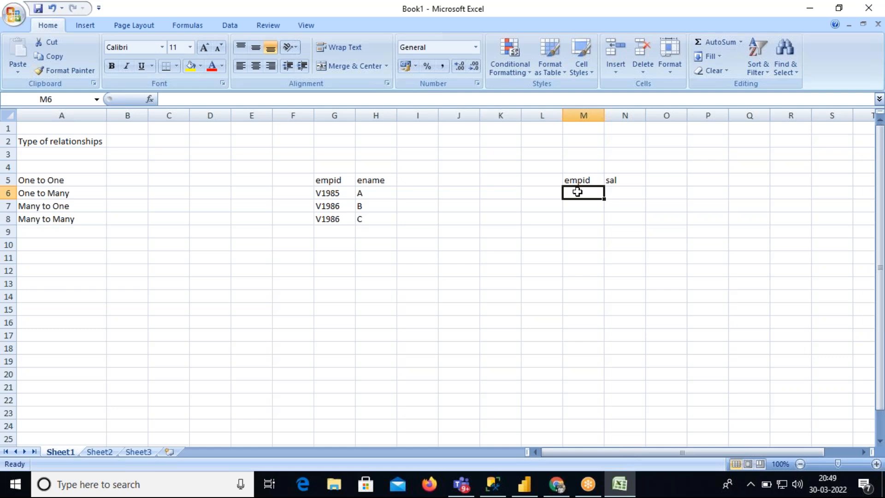
pyautogui.moveTo(340, 192); pyautogui.dragTo(339, 205)
pyautogui.hotkey('ctrl', 'c')
pyautogui.click(584, 192)
pyautogui.hotkey('ctrl', 'v')
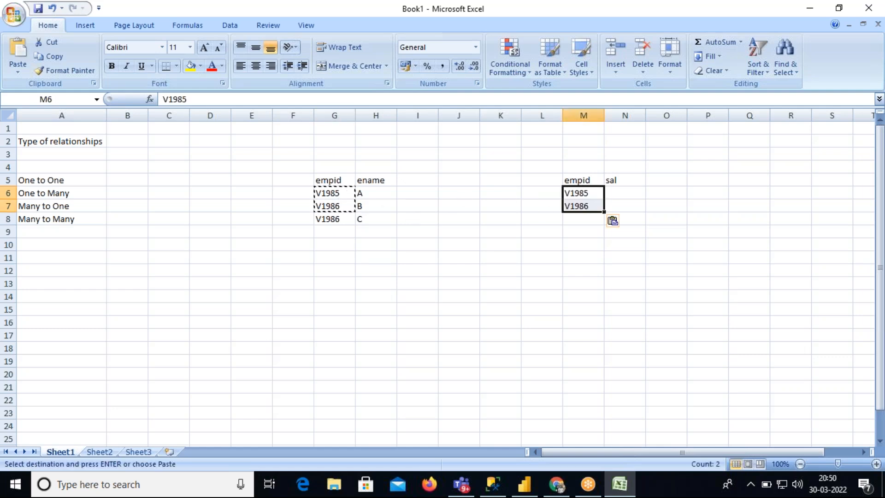
pyautogui.click(627, 196)
pyautogui.press('Escape')
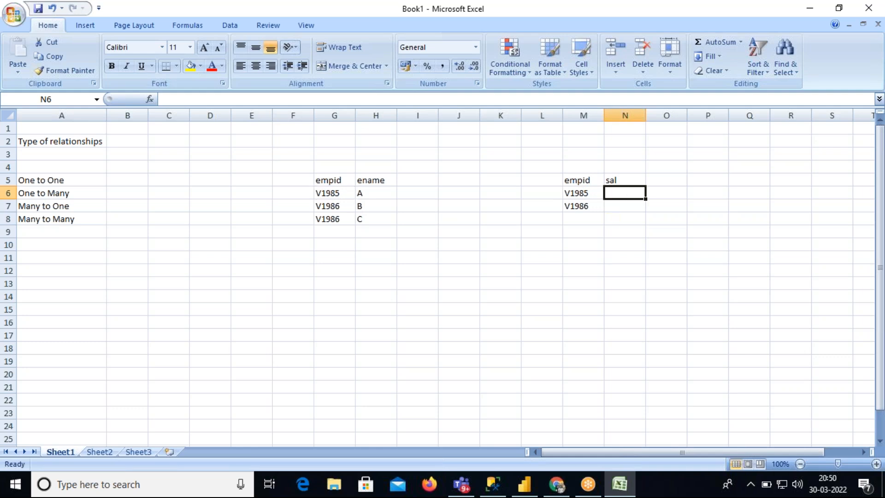
pyautogui.write('500')
pyautogui.press('Return')
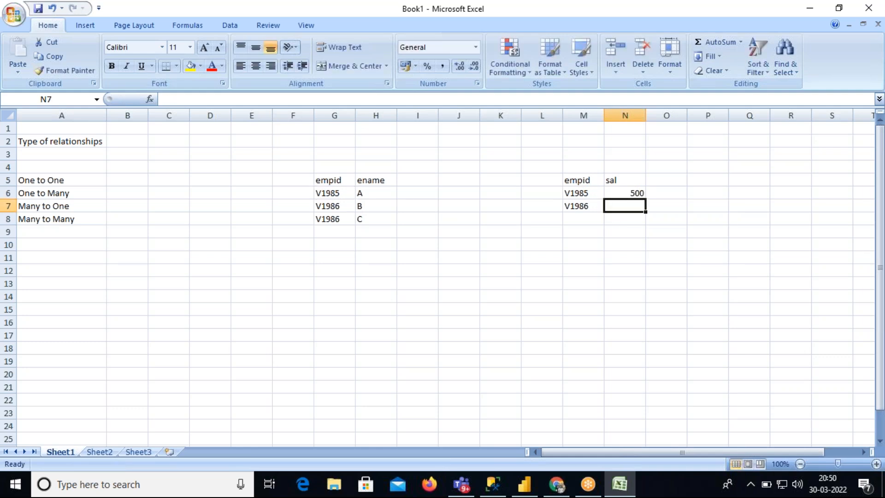
pyautogui.write('650')
pyautogui.press('Return')
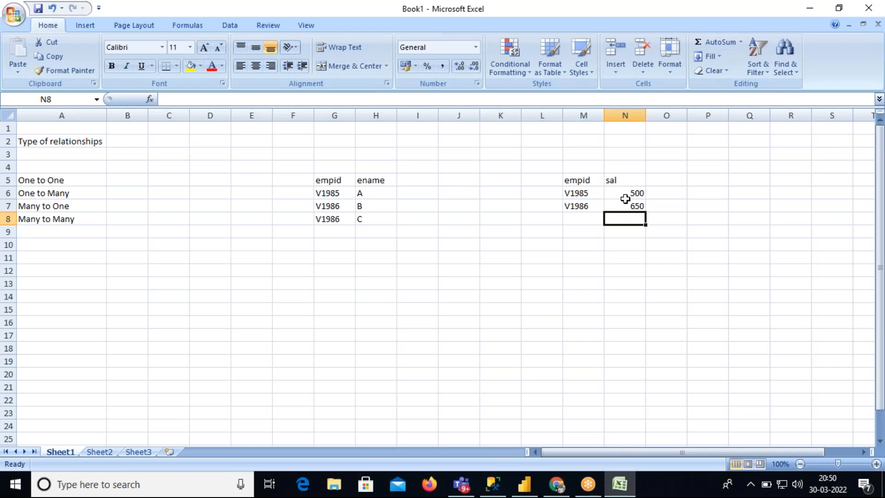
# Complete the salary table's third row by copying V1986 from G8 to M8 and entering 800 in N8.
pyautogui.click(346, 221)
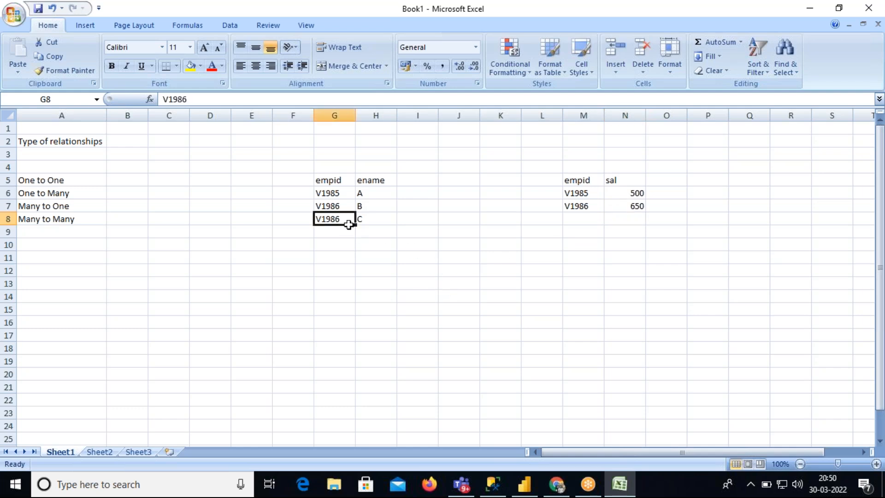
pyautogui.hotkey('ctrl', 'c')
pyautogui.click(574, 219)
pyautogui.hotkey('ctrl', 'v')
pyautogui.click(629, 220)
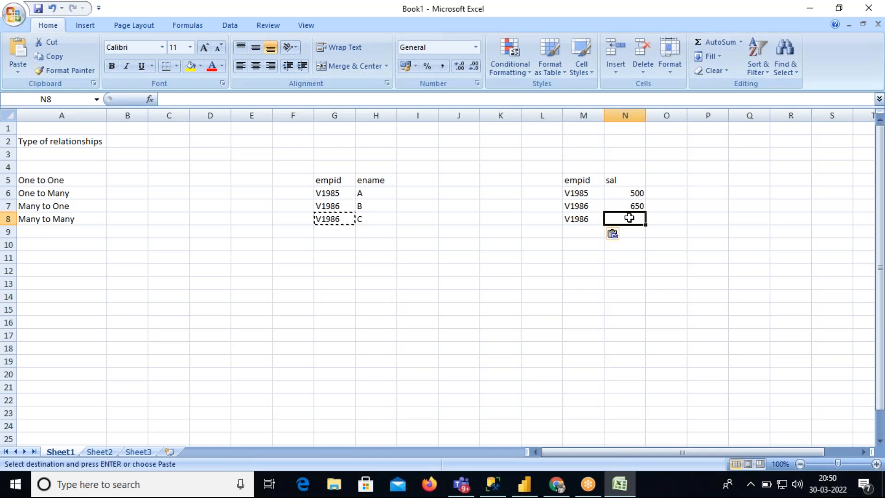
pyautogui.write('800')
pyautogui.press('Return')
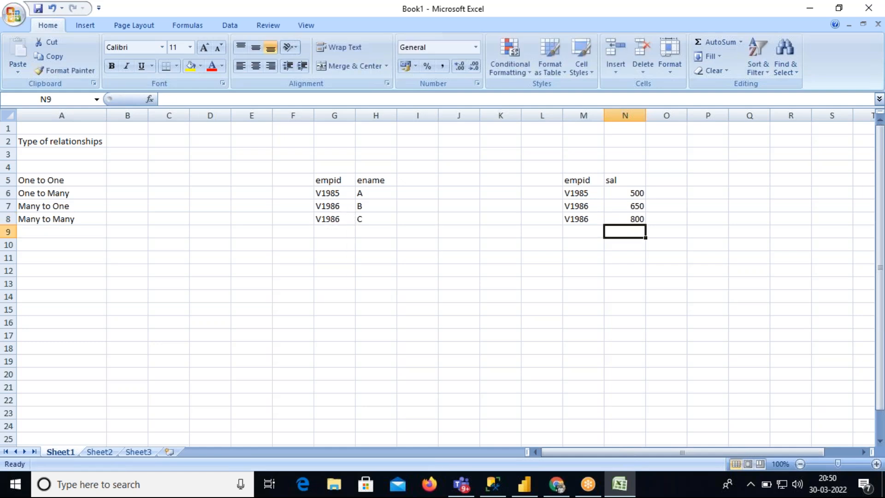
# With the annotation pen, outline the V1985 A row, draw an arrow from it to the salary table, and box that table.
pyautogui.click(364, 257)
pyautogui.moveTo(326, 181); pyautogui.dragTo(365, 220)
pyautogui.moveTo(577, 183); pyautogui.dragTo(625, 217)
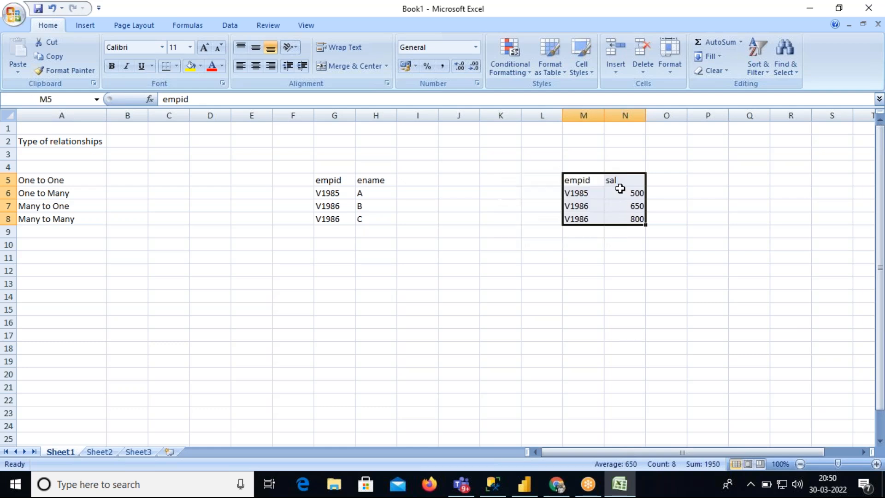
pyautogui.click(571, 17)
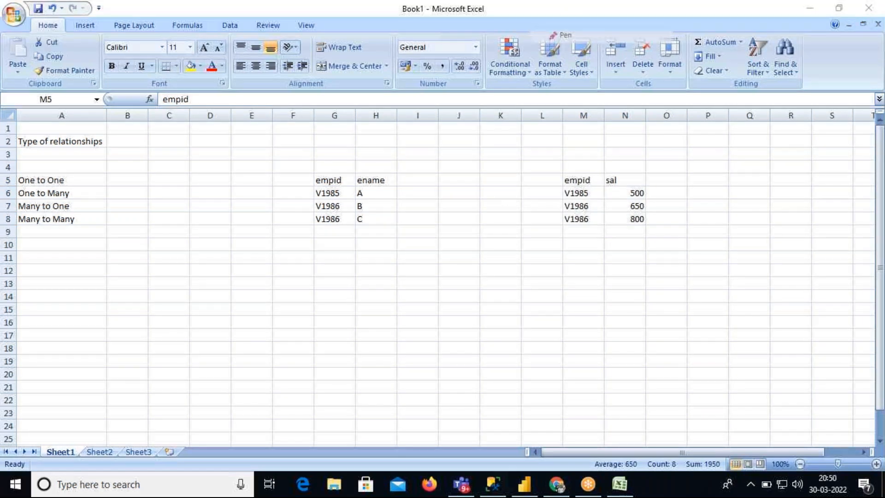
pyautogui.moveTo(325, 184)
pyautogui.mouseDown()
pyautogui.moveTo(308, 193)
pyautogui.moveTo(370, 198)
pyautogui.moveTo(367, 186)
pyautogui.moveTo(325, 185)
pyautogui.mouseUp()
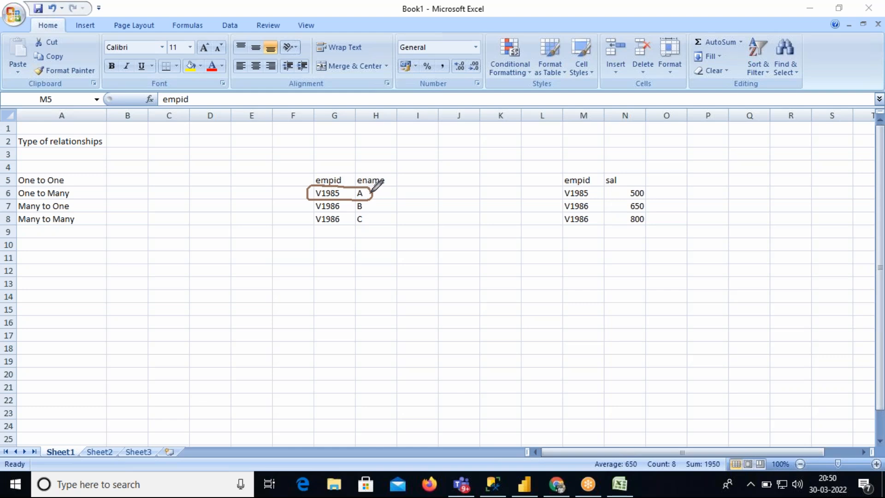
pyautogui.moveTo(372, 193)
pyautogui.mouseDown()
pyautogui.moveTo(534, 198)
pyautogui.moveTo(527, 212)
pyautogui.mouseUp()
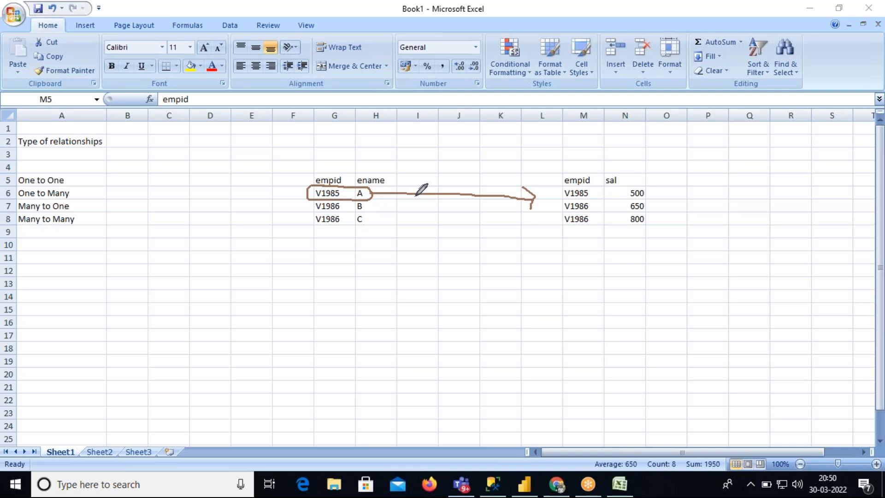
pyautogui.moveTo(554, 177)
pyautogui.mouseDown()
pyautogui.moveTo(558, 241)
pyautogui.moveTo(669, 241)
pyautogui.moveTo(659, 154)
pyautogui.moveTo(556, 160)
pyautogui.moveTo(556, 168)
pyautogui.mouseUp()
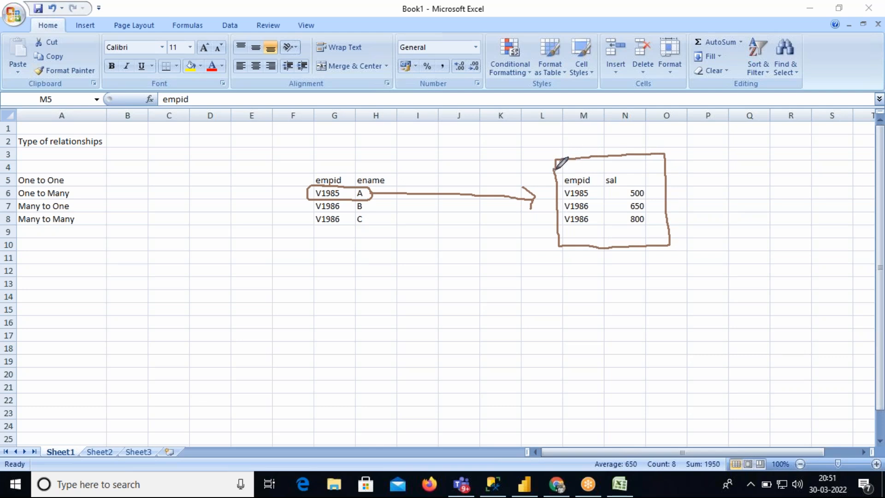
# Draw a check mark above each table and two more lines from the V1985 A row to the salary table's V1986 rows.
pyautogui.moveTo(328, 163); pyautogui.dragTo(341, 135)
pyautogui.moveTo(571, 141)
pyautogui.mouseDown()
pyautogui.moveTo(582, 147)
pyautogui.moveTo(594, 120)
pyautogui.mouseUp()
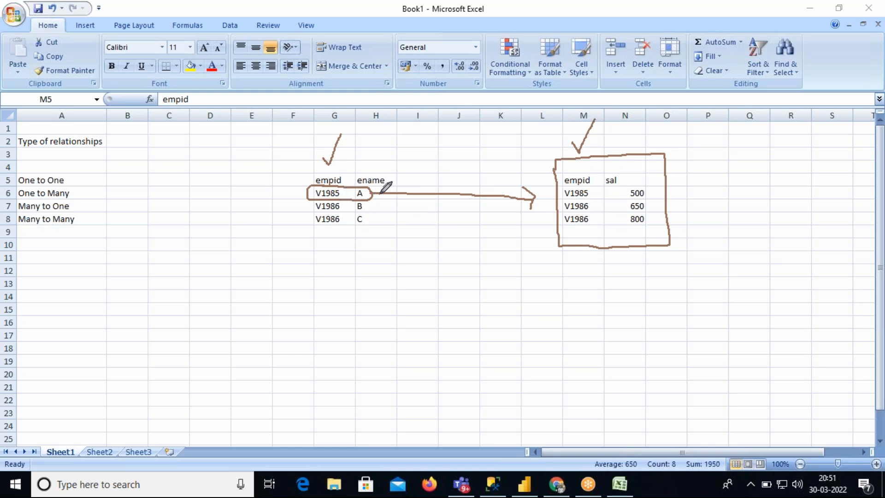
pyautogui.moveTo(369, 197); pyautogui.dragTo(548, 203)
pyautogui.moveTo(369, 200); pyautogui.dragTo(553, 216)
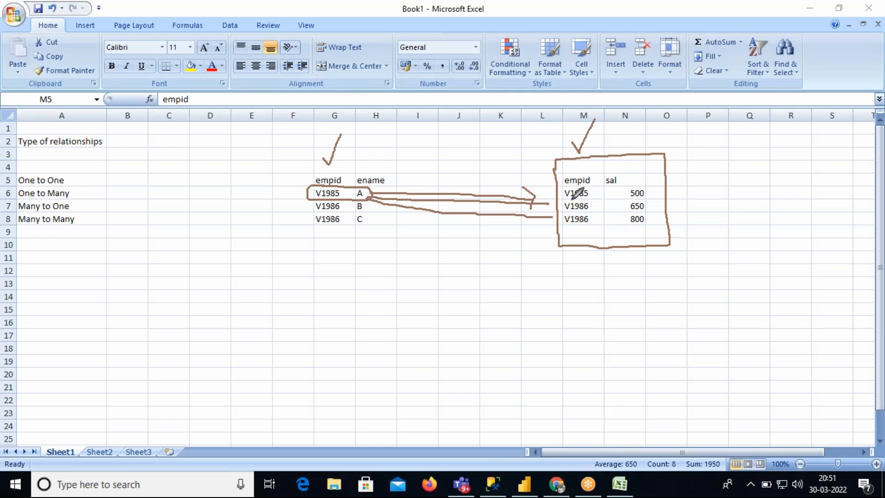
# Handwrite "one - to - one" below the tables and box it, outlining the V1985 500 row with a line leading back from it.
pyautogui.moveTo(308, 269)
pyautogui.mouseDown()
pyautogui.moveTo(299, 290)
pyautogui.moveTo(305, 268)
pyautogui.moveTo(328, 290)
pyautogui.moveTo(347, 276)
pyautogui.moveTo(353, 291)
pyautogui.moveTo(416, 285)
pyautogui.moveTo(457, 267)
pyautogui.moveTo(454, 279)
pyautogui.moveTo(517, 276)
pyautogui.mouseUp()
pyautogui.moveTo(651, 187)
pyautogui.mouseDown()
pyautogui.moveTo(565, 188)
pyautogui.moveTo(591, 201)
pyautogui.moveTo(650, 196)
pyautogui.mouseUp()
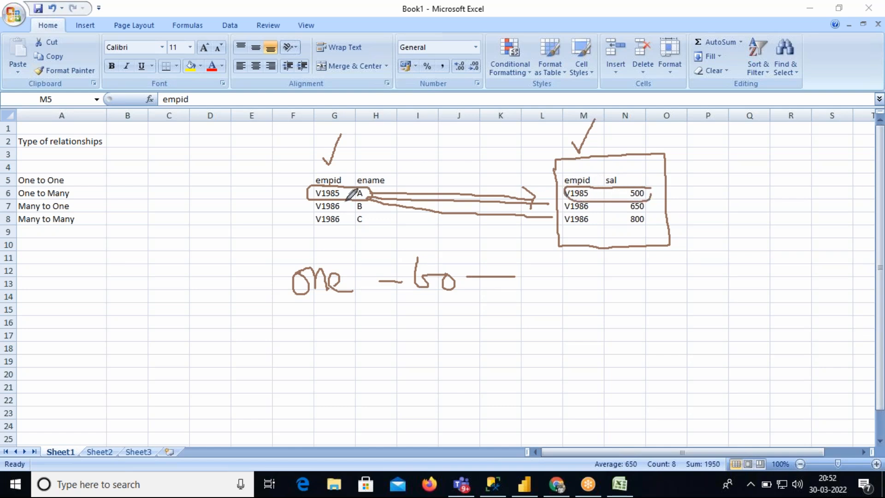
pyautogui.moveTo(566, 189)
pyautogui.mouseDown()
pyautogui.moveTo(516, 174)
pyautogui.moveTo(446, 170)
pyautogui.mouseUp()
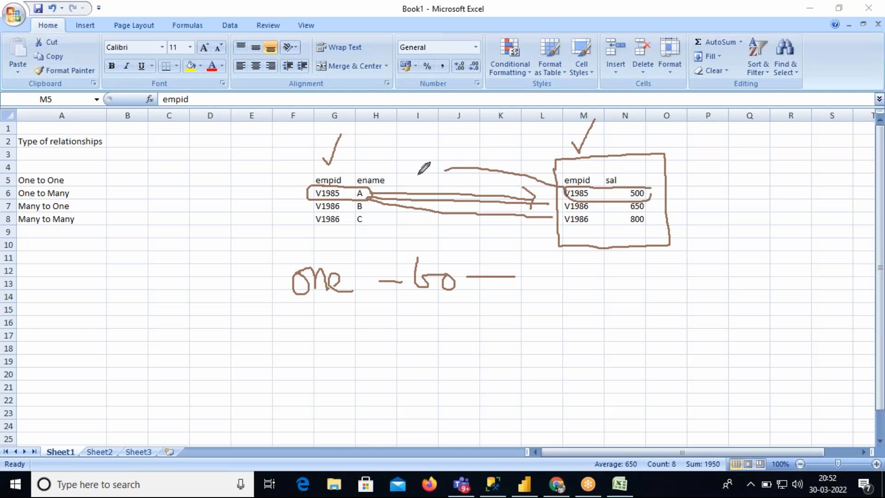
pyautogui.moveTo(553, 273)
pyautogui.mouseDown()
pyautogui.moveTo(564, 280)
pyautogui.moveTo(572, 260)
pyautogui.moveTo(579, 288)
pyautogui.moveTo(584, 265)
pyautogui.moveTo(583, 286)
pyautogui.mouseUp()
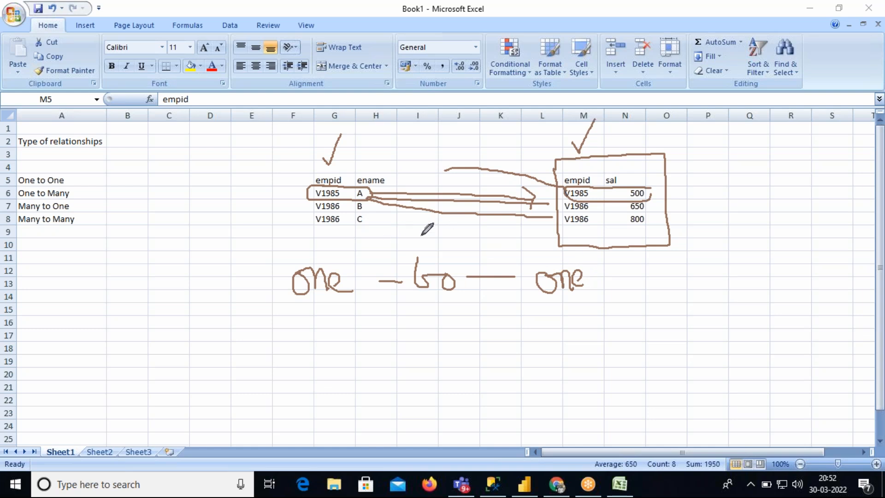
pyautogui.moveTo(266, 257)
pyautogui.mouseDown()
pyautogui.moveTo(590, 253)
pyautogui.moveTo(607, 262)
pyautogui.moveTo(607, 301)
pyautogui.moveTo(271, 328)
pyautogui.moveTo(272, 259)
pyautogui.mouseUp()
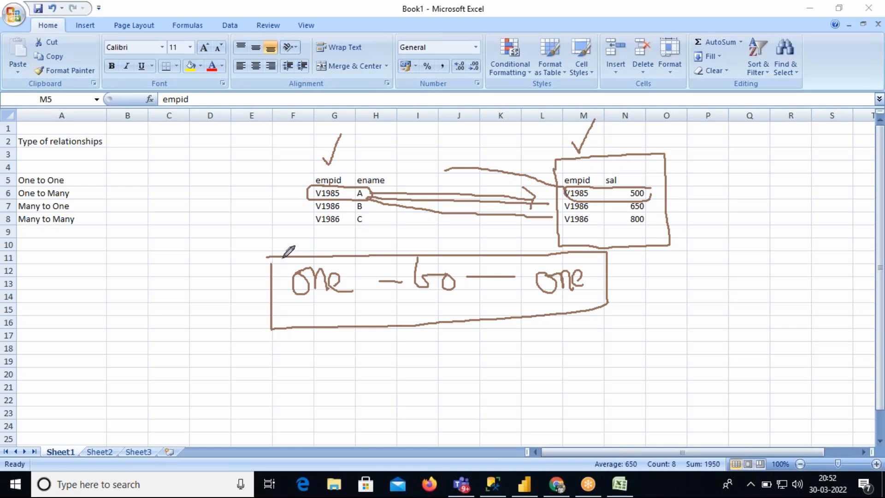
# Mark the V1985 row in each table, underline both handwritten "one" words, and draw a check mark beside the boxed text.
pyautogui.moveTo(301, 185)
pyautogui.mouseDown()
pyautogui.moveTo(306, 197)
pyautogui.moveTo(309, 164)
pyautogui.mouseUp()
pyautogui.moveTo(288, 310); pyautogui.dragTo(341, 307)
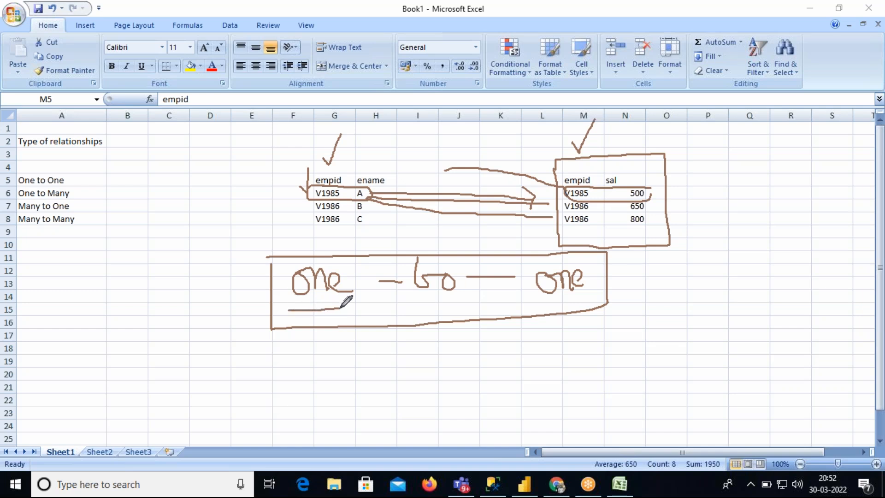
pyautogui.moveTo(651, 191); pyautogui.dragTo(652, 191)
pyautogui.moveTo(541, 304); pyautogui.dragTo(548, 303)
pyautogui.moveTo(581, 302); pyautogui.dragTo(543, 304)
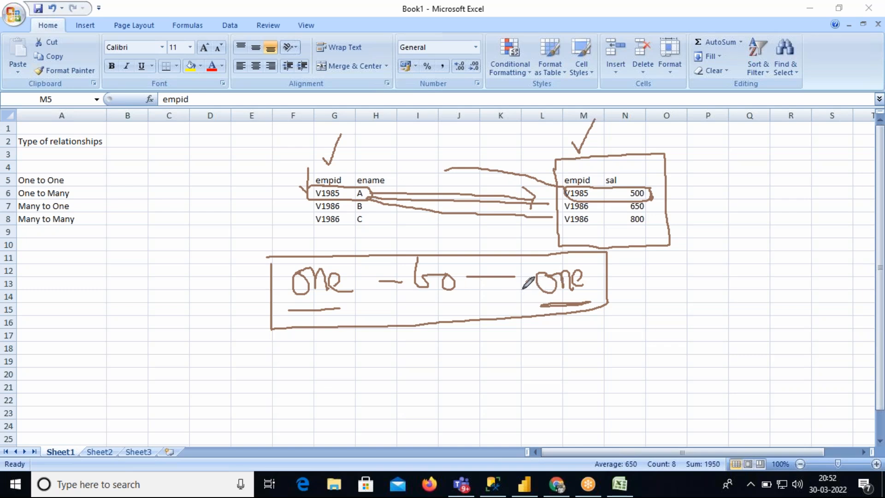
pyautogui.moveTo(627, 272); pyautogui.dragTo(687, 243)
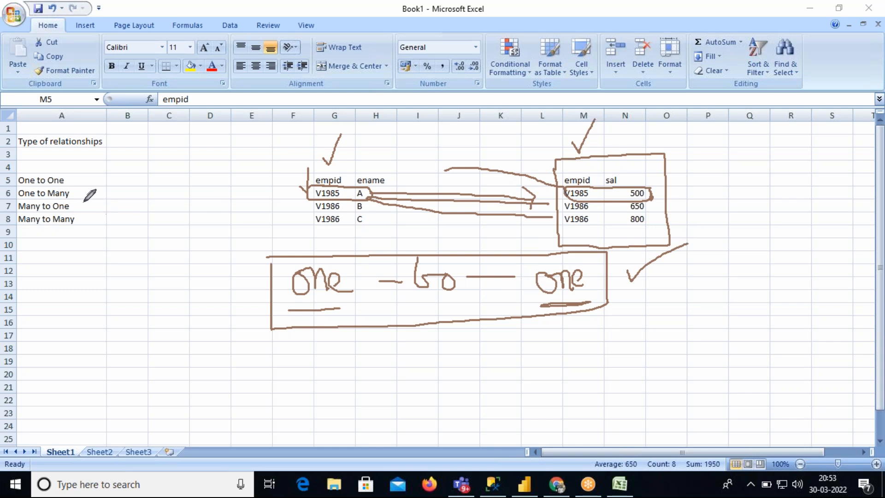
# Clear the pen annotations from the sheet and leave pen mode.
pyautogui.moveTo(75, 192); pyautogui.dragTo(83, 224)
pyautogui.click(571, 82)
pyautogui.click(376, 194)
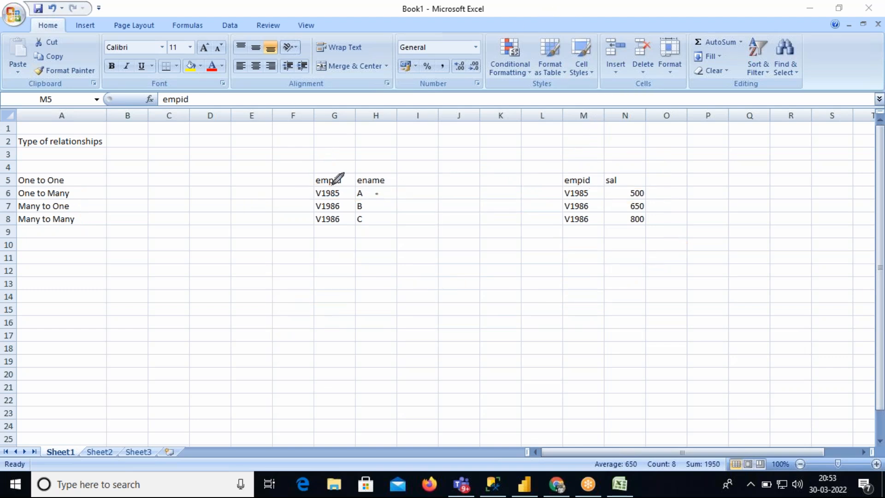
pyautogui.click(563, 25)
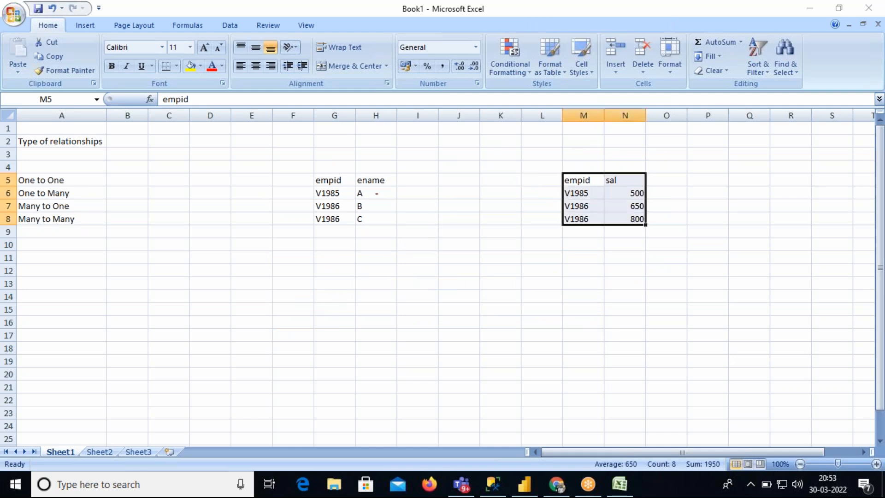
# Enter the headers stid and sname in G13:H13 and begin a second table's header in M13.
pyautogui.click(314, 281)
pyautogui.write('s')
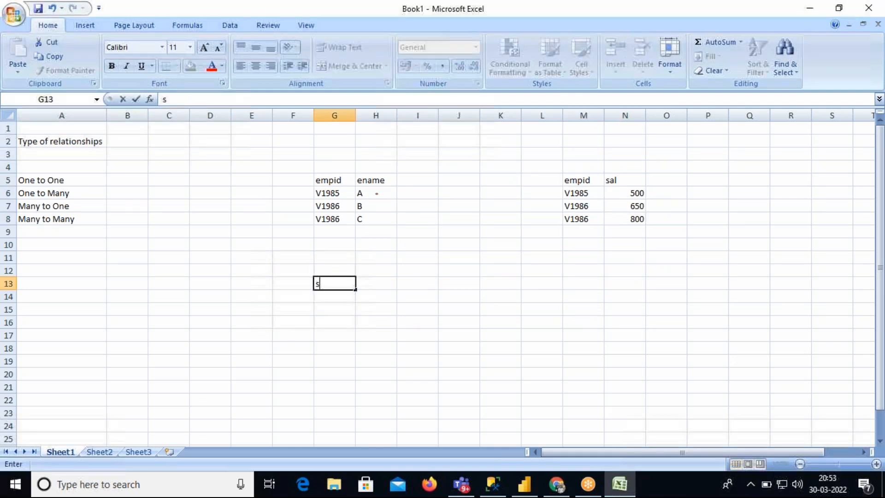
pyautogui.write('tid')
pyautogui.press('Tab')
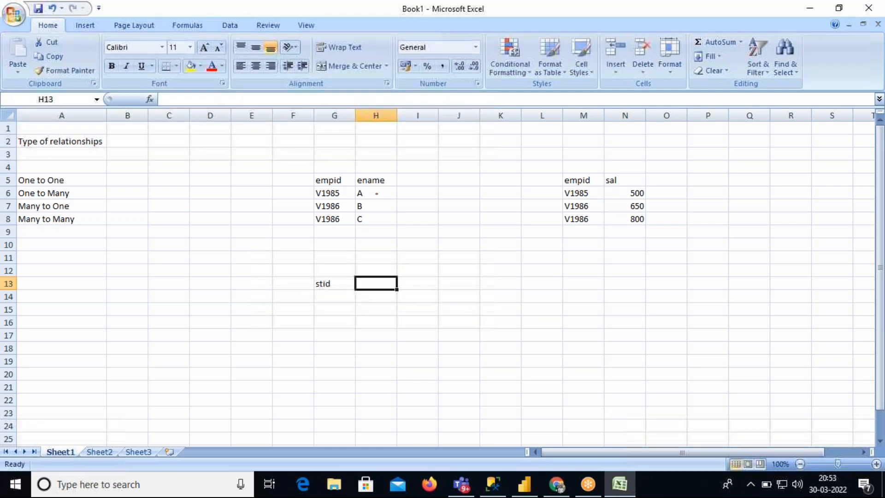
pyautogui.write('sname')
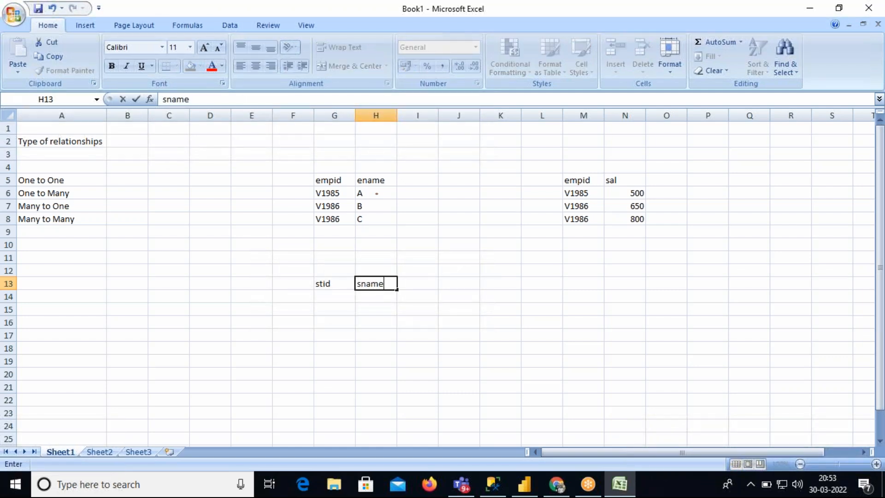
pyautogui.press('Tab')
pyautogui.press('Tab')
pyautogui.press('Tab')
pyautogui.press('Tab')
pyautogui.press('Tab')
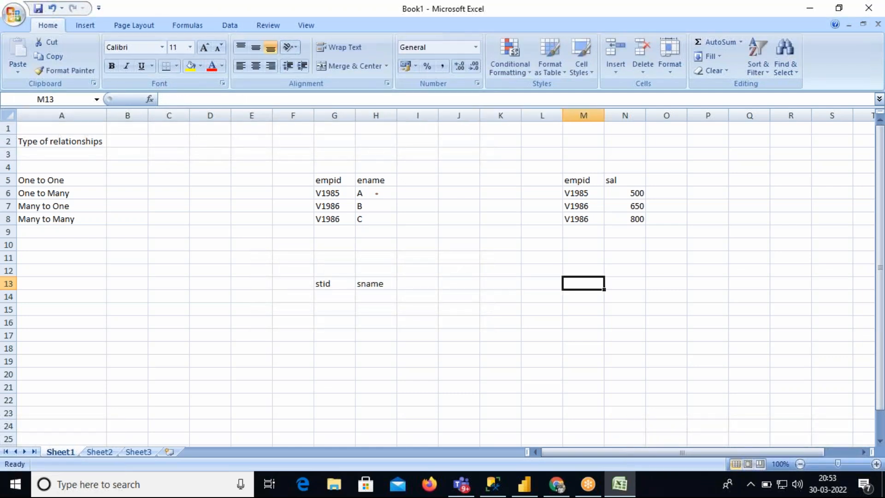
pyautogui.write('c')
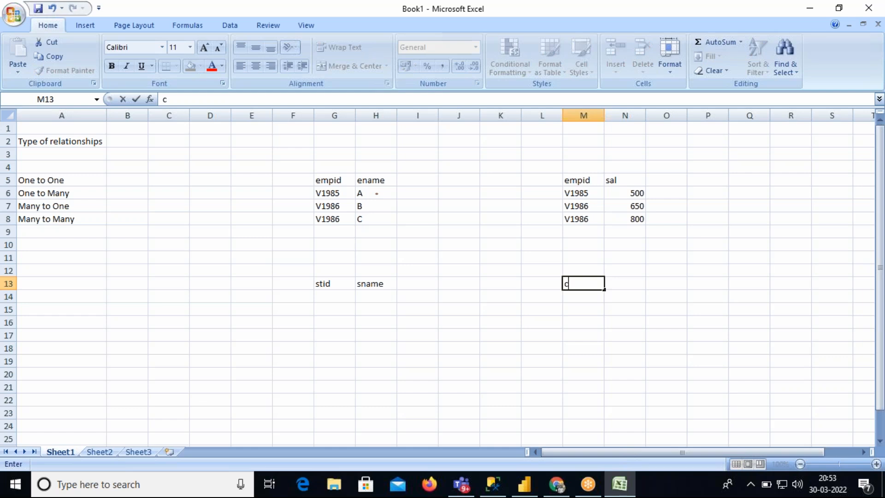
# Replace the headers in G13:H13 with deptno and Dname.
pyautogui.moveTo(326, 284); pyautogui.dragTo(376, 285)
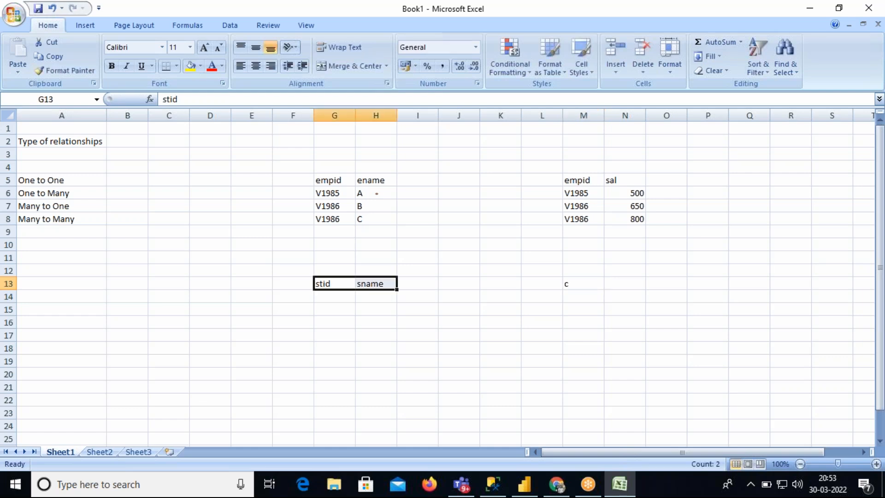
pyautogui.write('deptno')
pyautogui.press('Return')
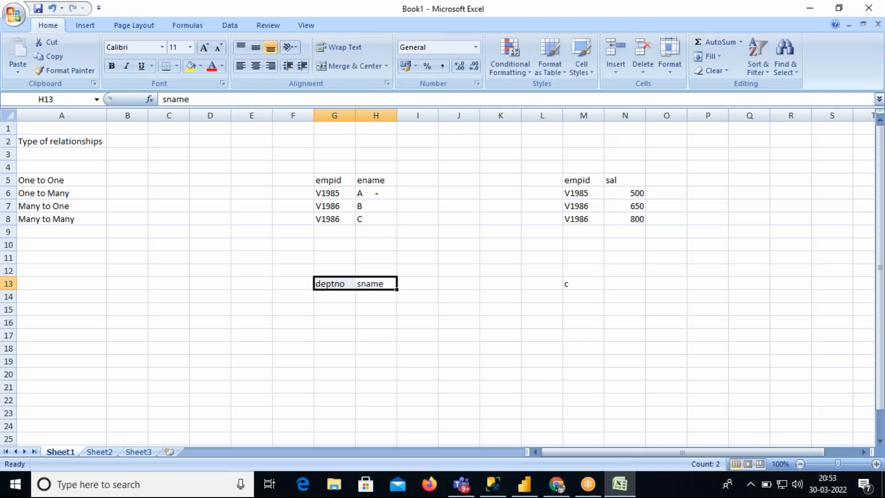
pyautogui.click(373, 283)
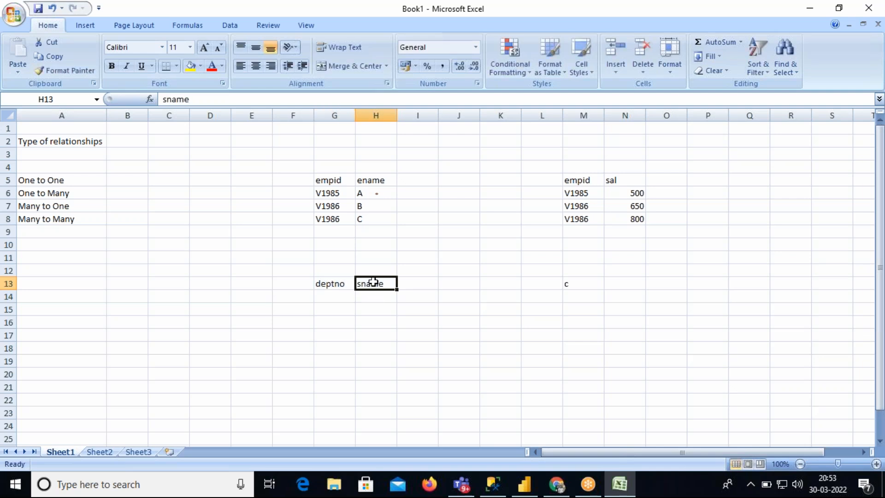
pyautogui.write('Dname')
# Enter the second table's headers Empid and Ename in M13:N13.
pyautogui.press('Right')
pyautogui.press('Right')
pyautogui.press('Right')
pyautogui.press('Right')
pyautogui.press('Right')
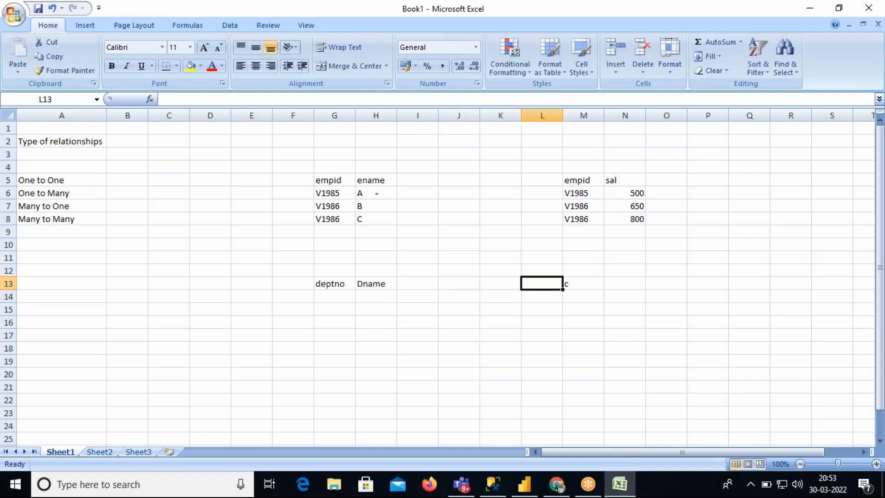
pyautogui.write('c')
pyautogui.press('BackSpace')
pyautogui.write('Empid')
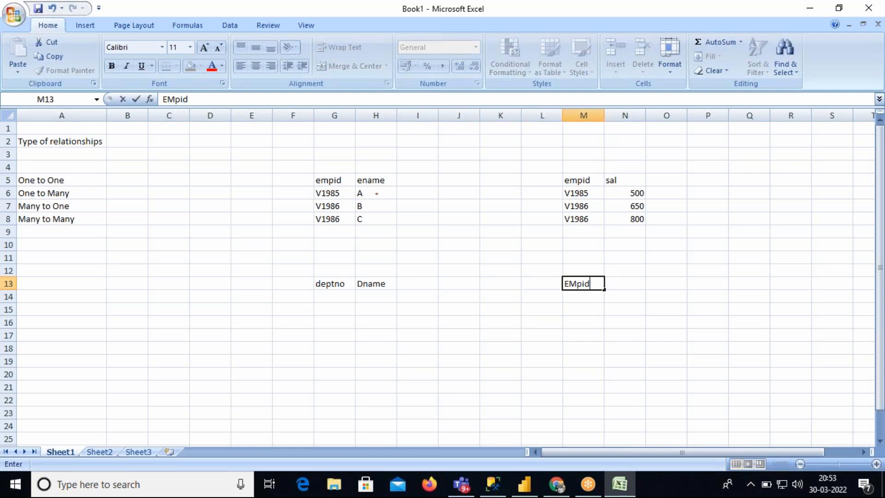
pyautogui.press('Right')
pyautogui.write('Ename')
pyautogui.press('Return')
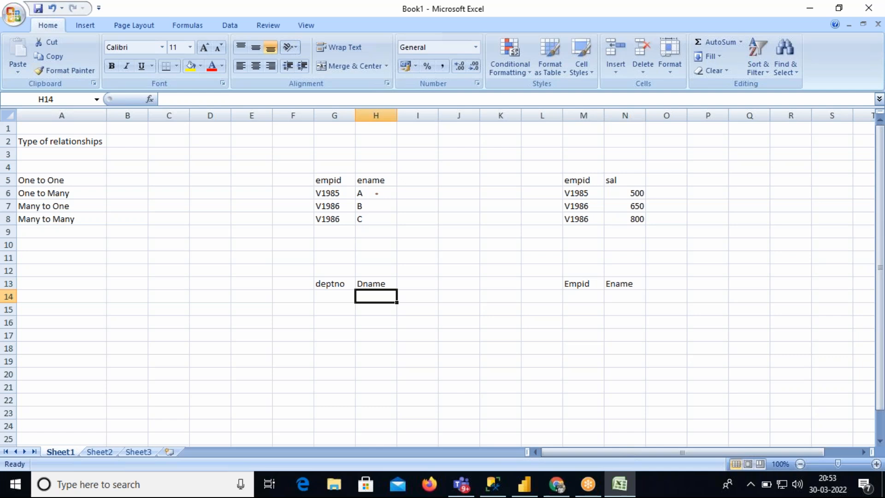
# Fill the department table under deptno and Dname with the rows 10 Sales and 20 FA in G14:H15.
pyautogui.click(348, 297)
pyautogui.write('10')
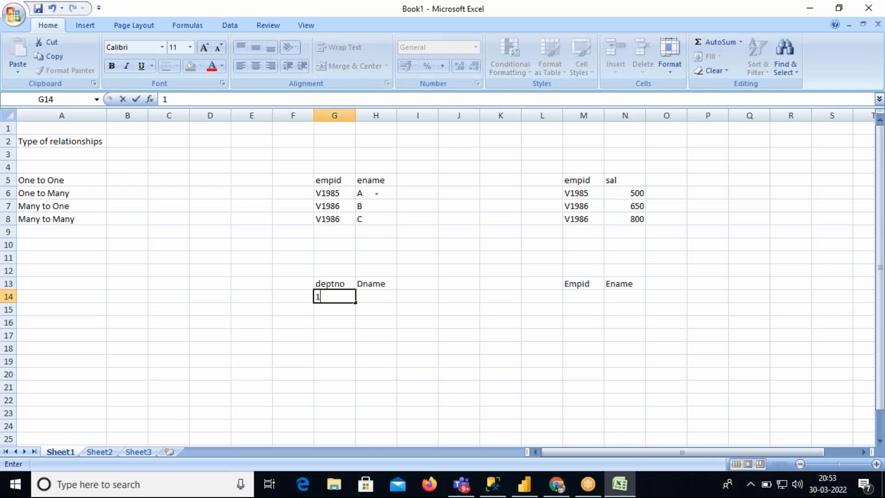
pyautogui.press('Tab')
pyautogui.write('Sales')
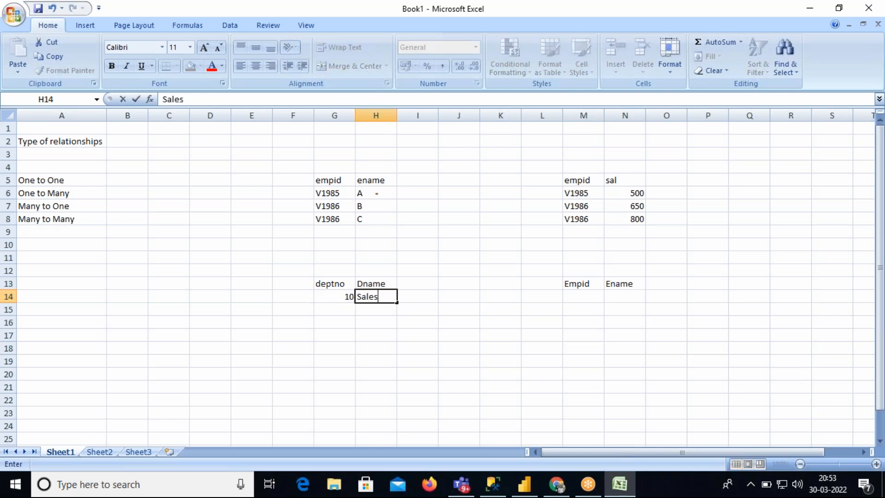
pyautogui.press('Return')
pyautogui.write('20')
pyautogui.press('Tab')
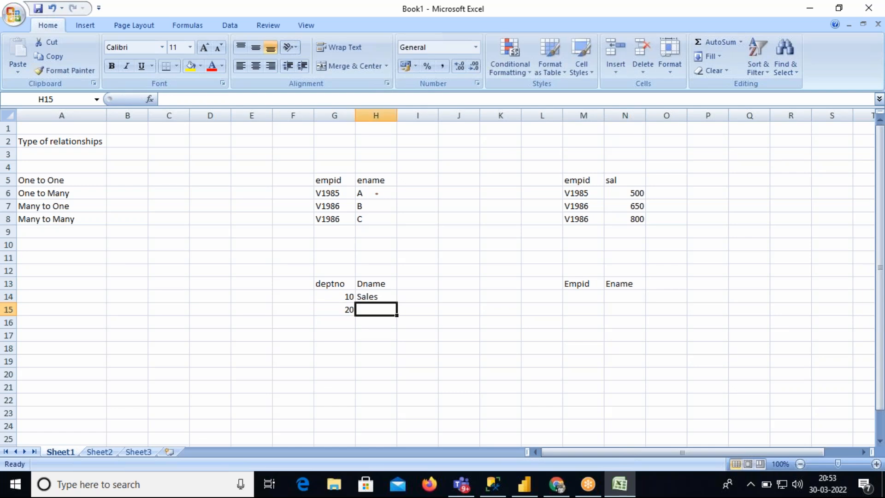
pyautogui.write('FA')
pyautogui.press('Tab')
pyautogui.press('Tab')
pyautogui.press('Tab')
pyautogui.press('Tab')
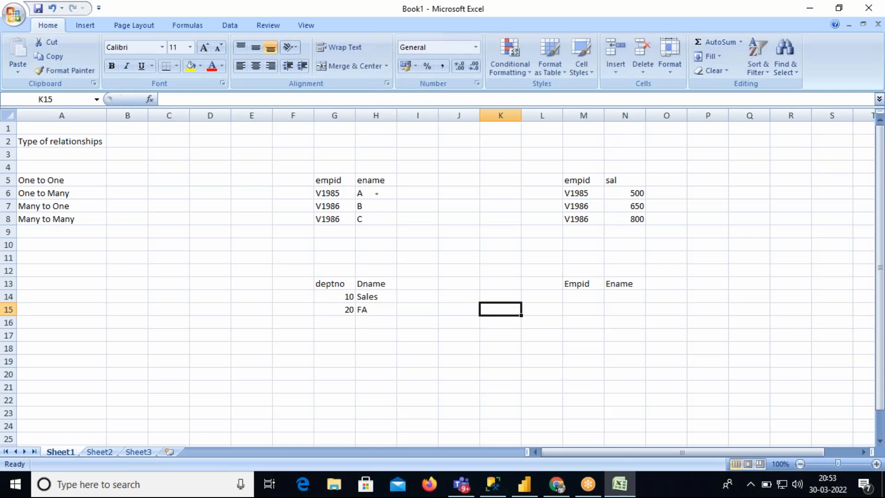
# Copy the three employee ID and name rows from G6:H8 into the Empid and Ename columns starting at M14.
pyautogui.click(572, 289)
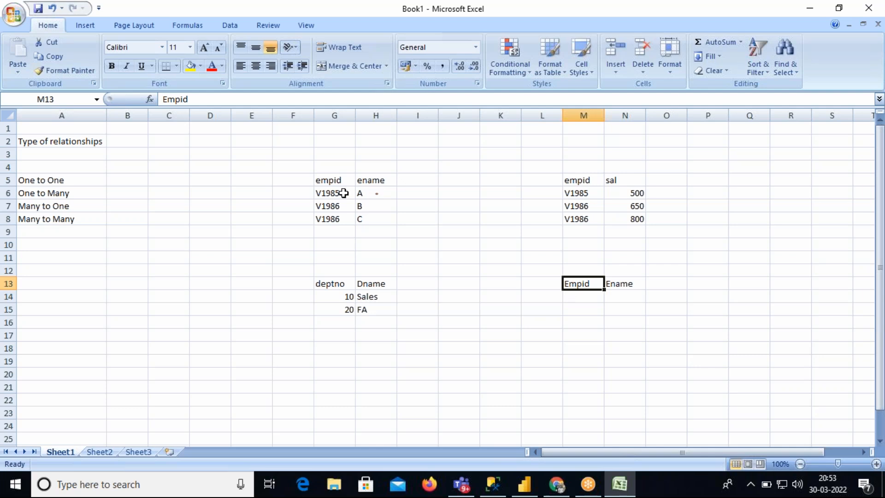
pyautogui.moveTo(343, 192); pyautogui.dragTo(366, 219)
pyautogui.hotkey('ctrl', 'c')
pyautogui.click(591, 297)
pyautogui.hotkey('ctrl', 'v')
# Add a deptno column to the employee table in O13 with the values 10, 10 and 20.
pyautogui.click(660, 284)
pyautogui.write('deptno')
pyautogui.press('Return')
pyautogui.write('10')
pyautogui.press('Return')
pyautogui.write('10')
pyautogui.press('Return')
pyautogui.write('20')
pyautogui.press('Return')
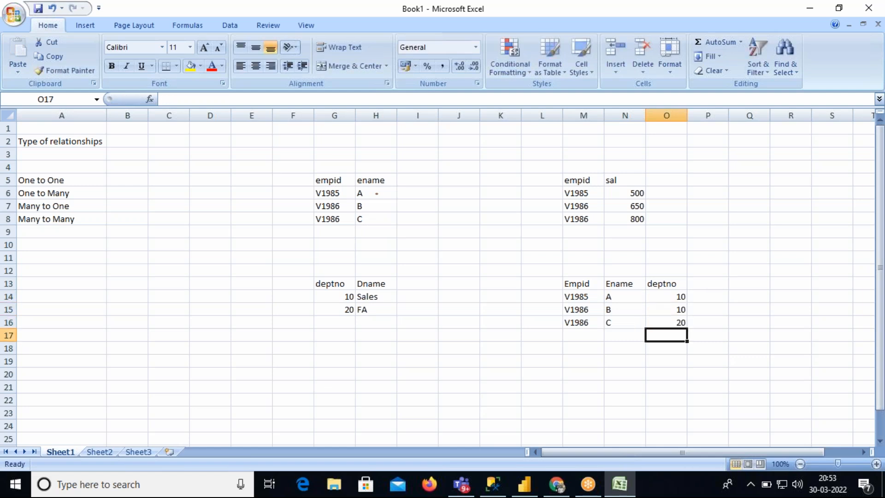
# Highlight the department and employee tables, check the Create relationship dialog in Power BI Desktop, and return to Excel.
pyautogui.moveTo(330, 286); pyautogui.dragTo(675, 349)
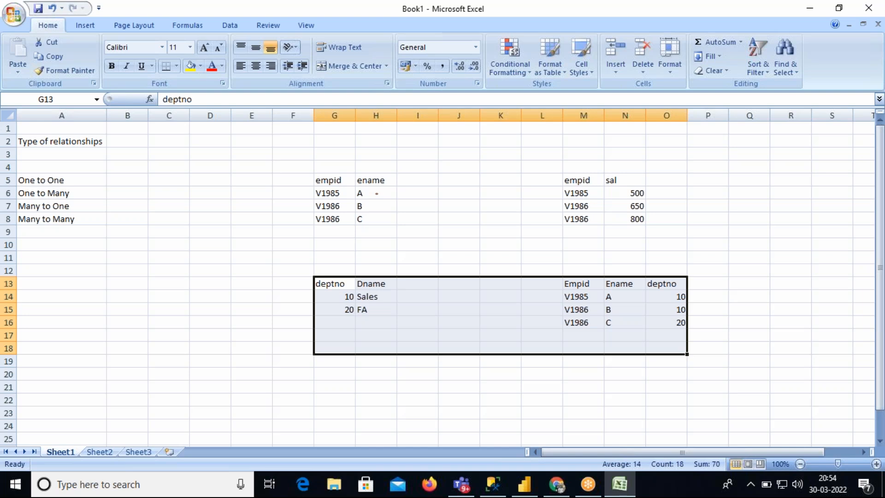
pyautogui.click(524, 486)
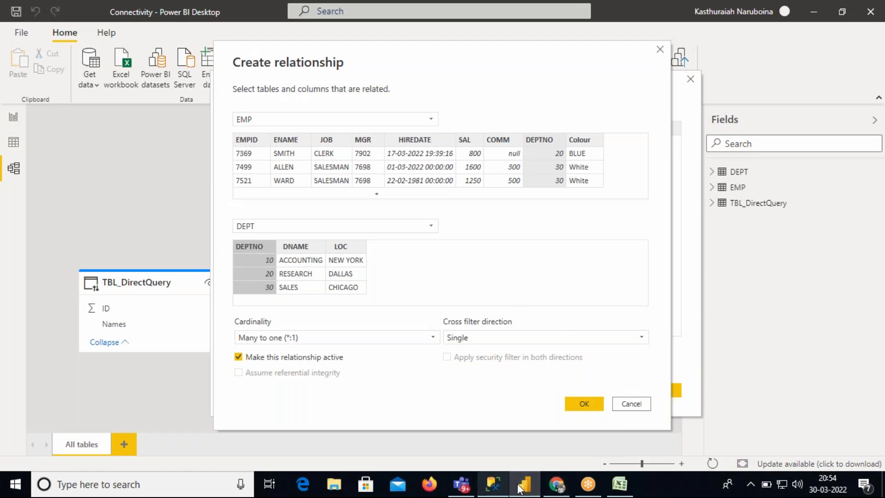
pyautogui.click(631, 488)
pyautogui.click(577, 336)
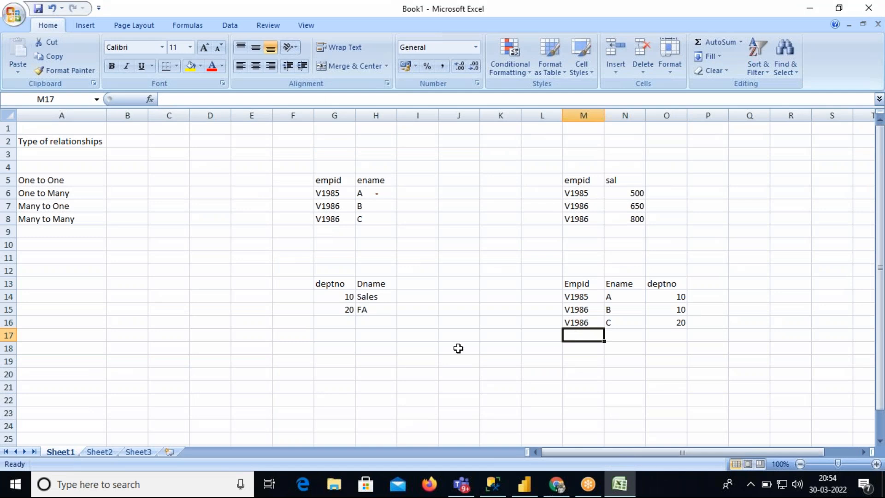
# Label the department table One in G19 and the employee table Many in M19.
pyautogui.click(340, 362)
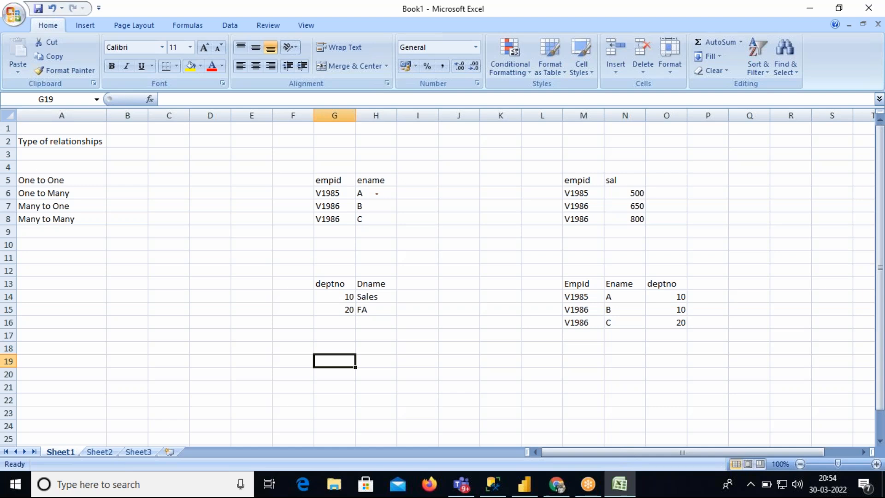
pyautogui.write('One')
pyautogui.press('Right')
pyautogui.press('Right')
pyautogui.press('Right')
pyautogui.press('Right')
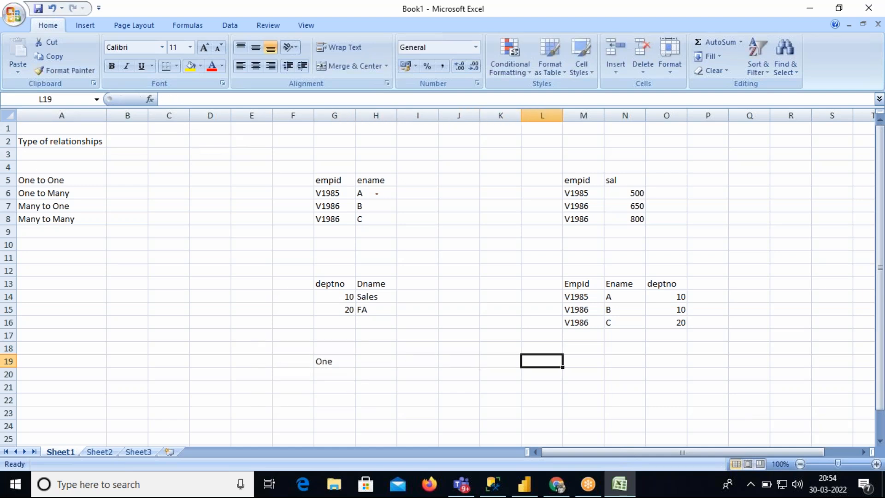
pyautogui.press('Right')
pyautogui.press('Right')
pyautogui.write('Many')
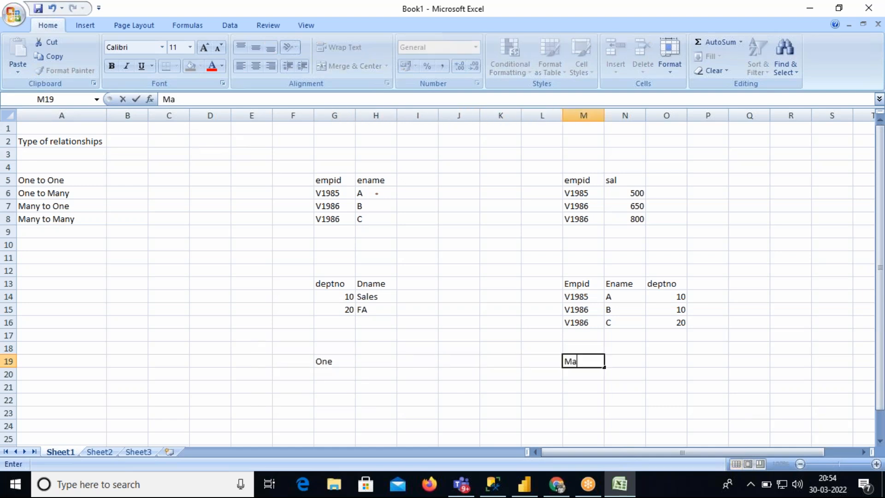
pyautogui.press('Return')
pyautogui.press('Return')
pyautogui.press('Return')
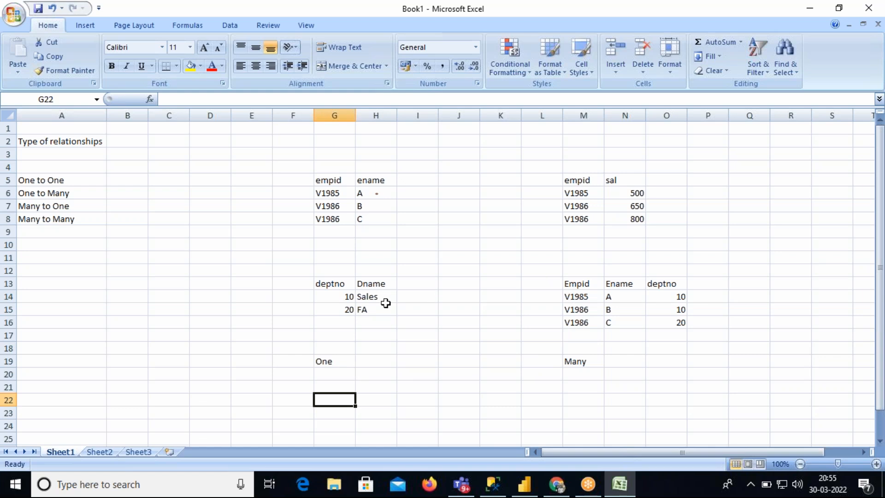
# Copy the department table G13:H15 to R13, beyond the employee table.
pyautogui.moveTo(336, 285); pyautogui.dragTo(364, 308)
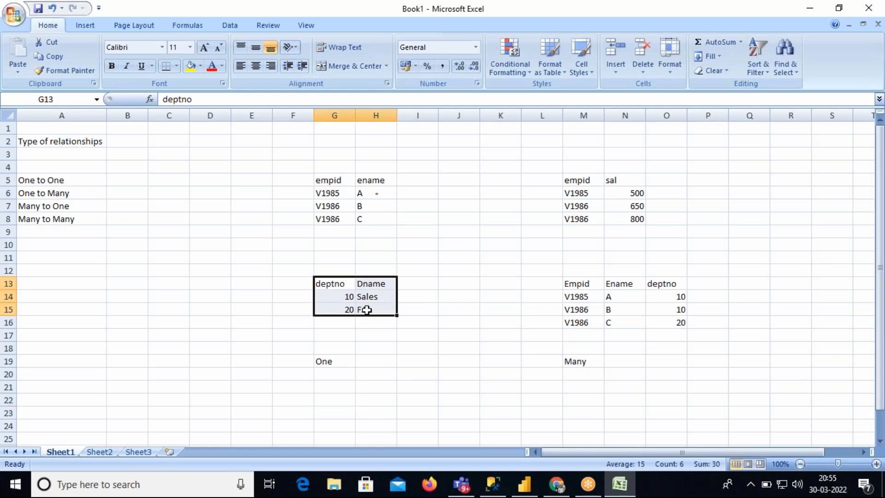
pyautogui.hotkey('ctrl', 'c')
pyautogui.click(780, 282)
pyautogui.hotkey('ctrl', 'v')
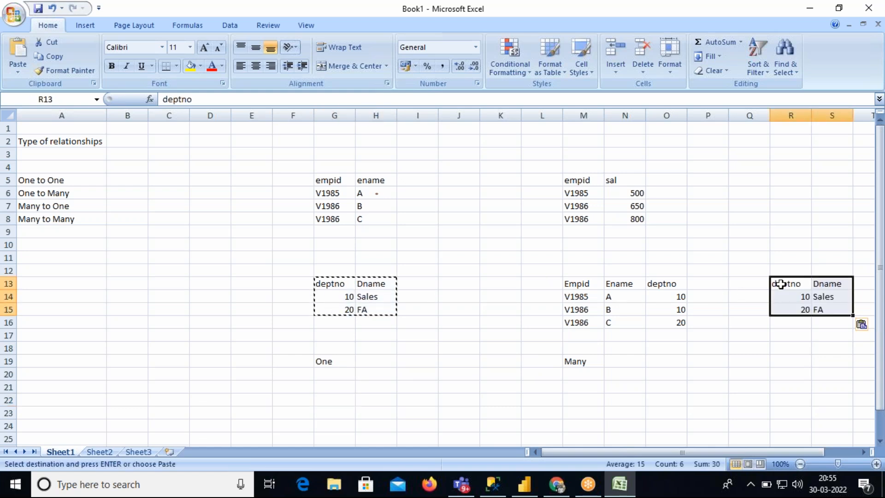
pyautogui.press('Escape')
# Compare the employee table in M13:O16 with the department table copy in R13:S15.
pyautogui.moveTo(581, 288); pyautogui.dragTo(659, 323)
pyautogui.moveTo(789, 283); pyautogui.dragTo(828, 313)
pyautogui.moveTo(573, 286); pyautogui.dragTo(659, 323)
pyautogui.moveTo(790, 282); pyautogui.dragTo(815, 308)
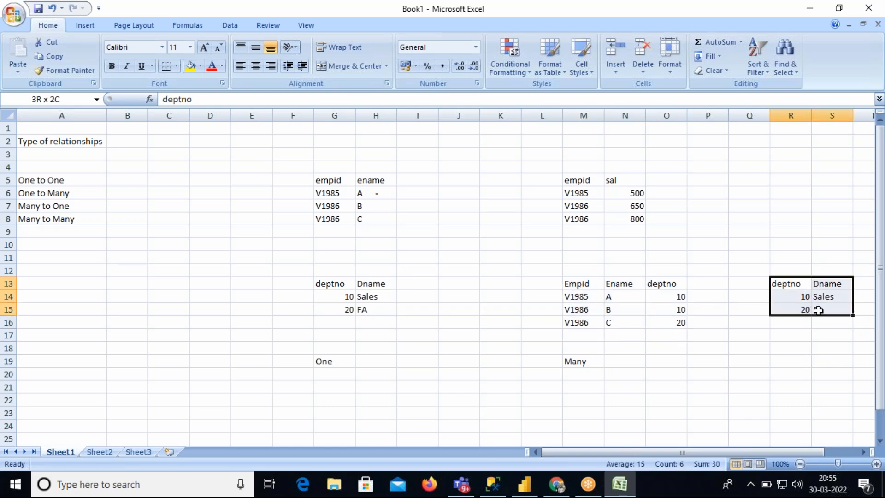
# Delete the labels Many in M19 and One in G19.
pyautogui.click(584, 361)
pyautogui.press('Delete')
pyautogui.click(331, 361)
pyautogui.press('Delete')
# Highlight the employee table and the department copy again, and check the cardinality in Power BI Desktop's Create relationship dialog.
pyautogui.click(585, 283)
pyautogui.moveTo(584, 283); pyautogui.dragTo(677, 318)
pyautogui.moveTo(771, 280); pyautogui.dragTo(832, 322)
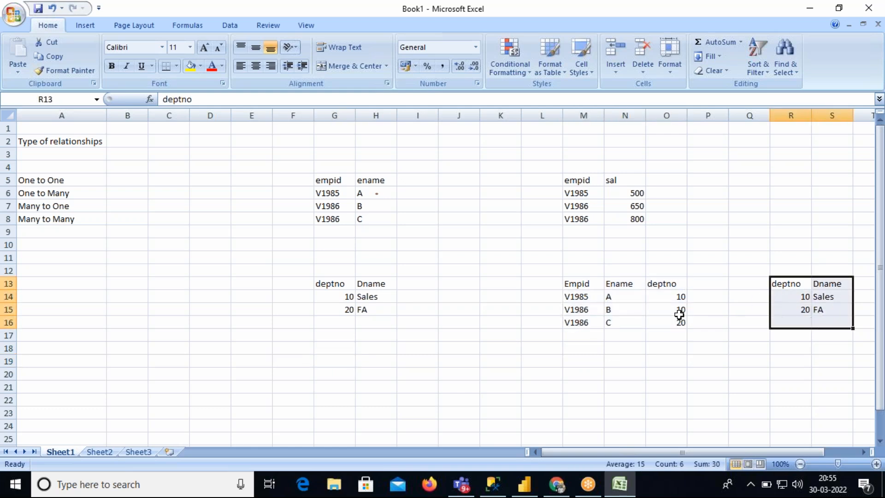
pyautogui.click(533, 479)
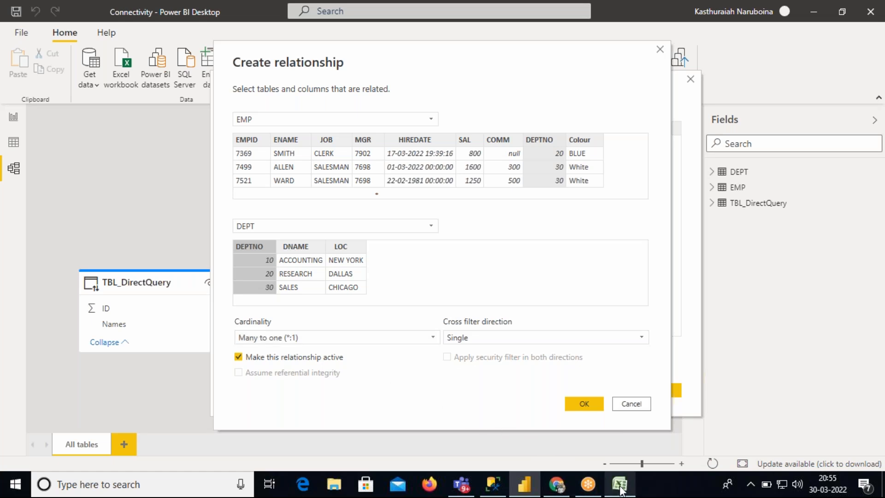
# Switch back to Excel and clear all the sample tables in G5:S18.
pyautogui.click(609, 484)
pyautogui.moveTo(332, 183); pyautogui.dragTo(820, 345)
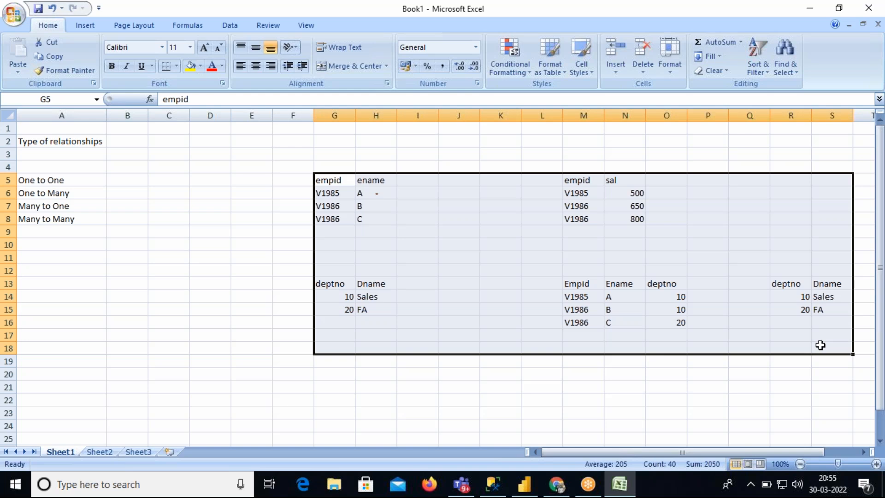
pyautogui.press('Delete')
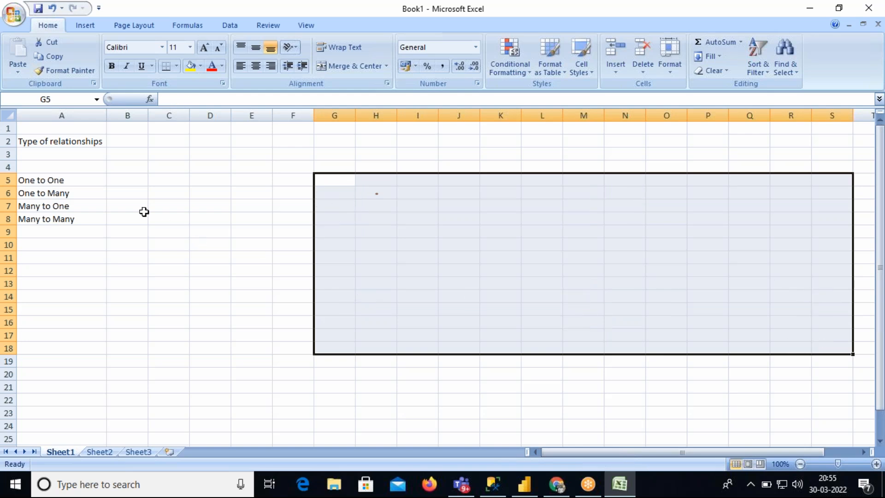
# Go through the relationship types listed in A5:A8, finishing on Many to Many.
pyautogui.click(75, 179)
pyautogui.click(73, 193)
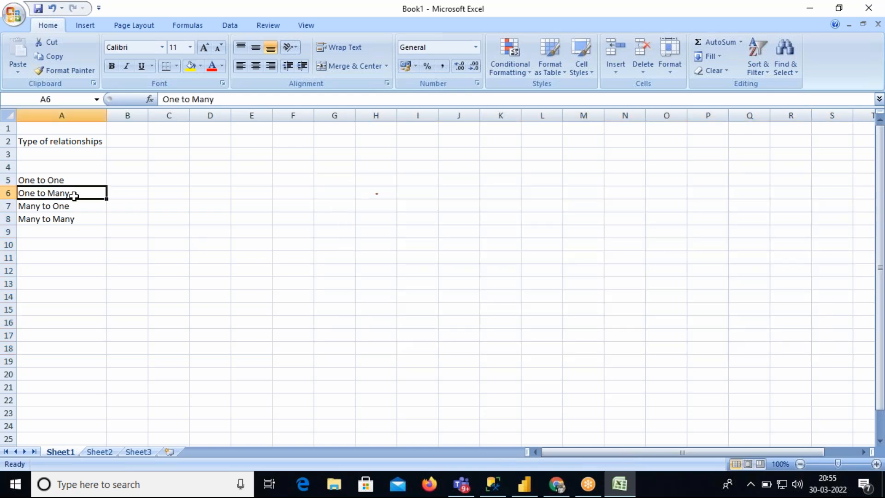
pyautogui.click(74, 206)
pyautogui.moveTo(74, 182); pyautogui.dragTo(73, 203)
pyautogui.click(73, 218)
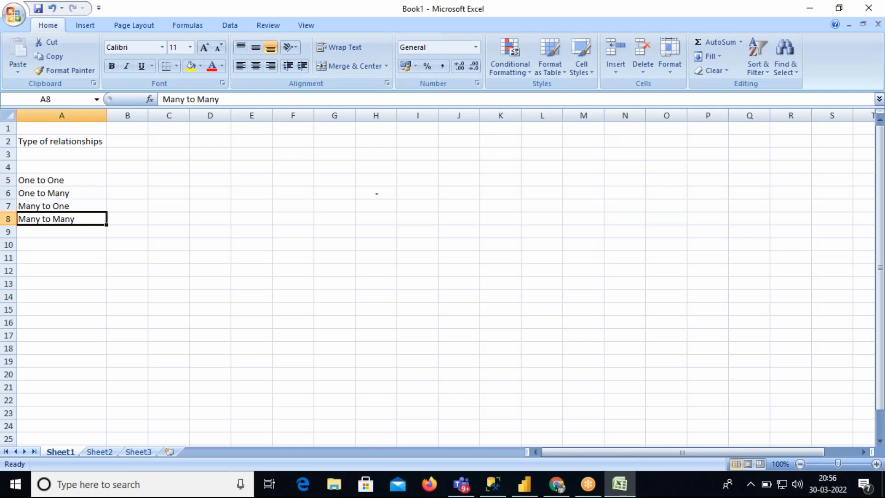
# Enter the student table's headers STID and STNAME in E5:F5.
pyautogui.click(245, 183)
pyautogui.write('STID')
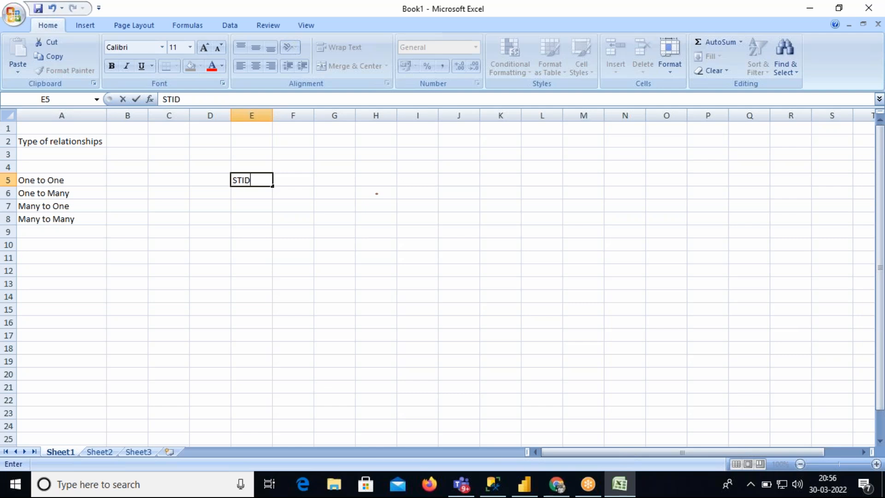
pyautogui.press('Tab')
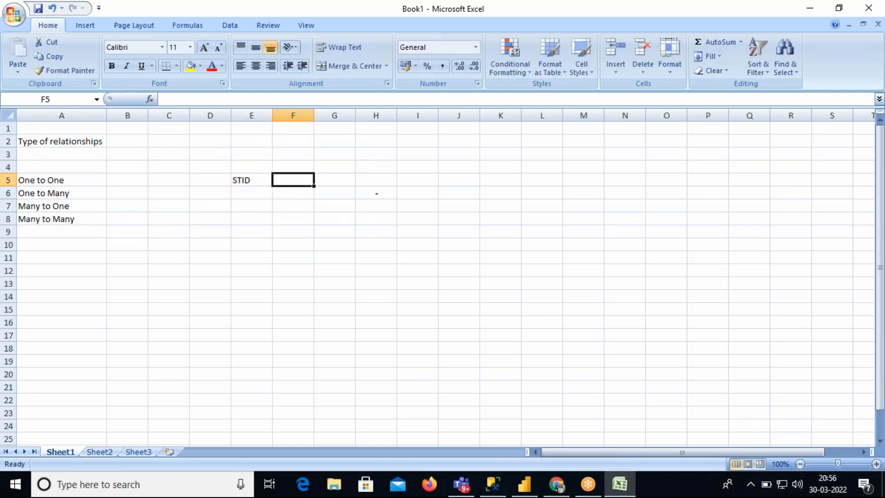
pyautogui.write('STNAME')
# Enter the class table's headers CID and CLASS in L5:M5.
pyautogui.press('Tab')
pyautogui.press('Tab')
pyautogui.press('Tab')
pyautogui.press('Tab')
pyautogui.press('Tab')
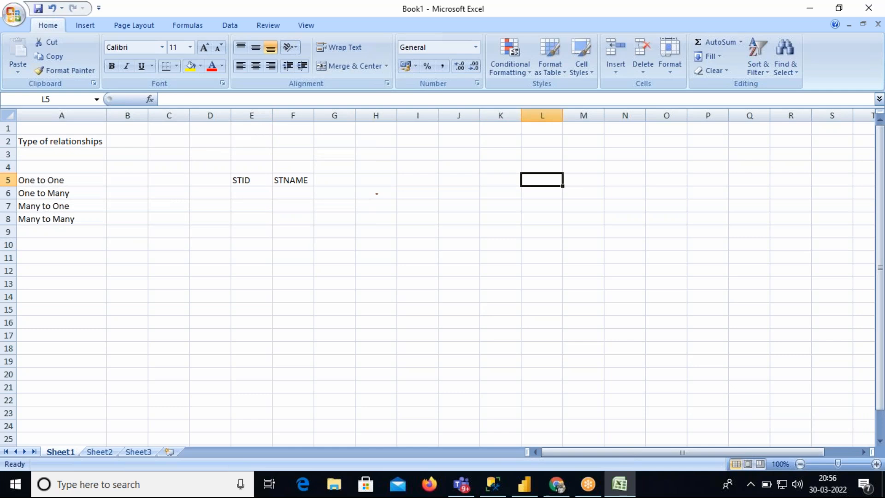
pyautogui.write('CID')
pyautogui.press('Tab')
pyautogui.write('CLASS')
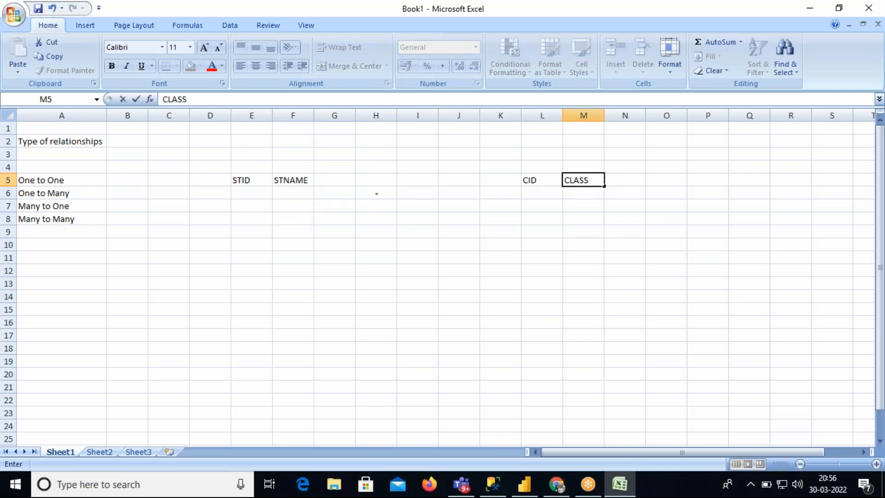
pyautogui.press('Return')
# Enter the first student row as S101 with name A, and put A102 as the second ID in E7.
pyautogui.write('S101')
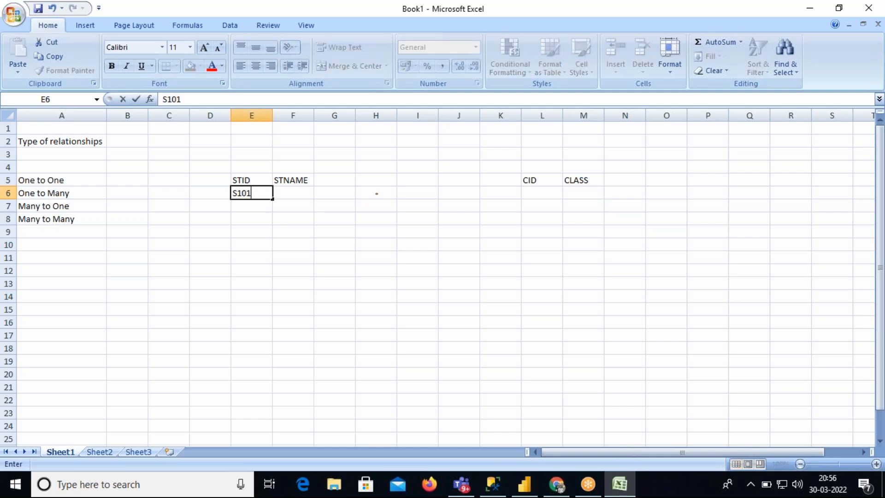
pyautogui.press('Tab')
pyautogui.write('A')
pyautogui.press('Return')
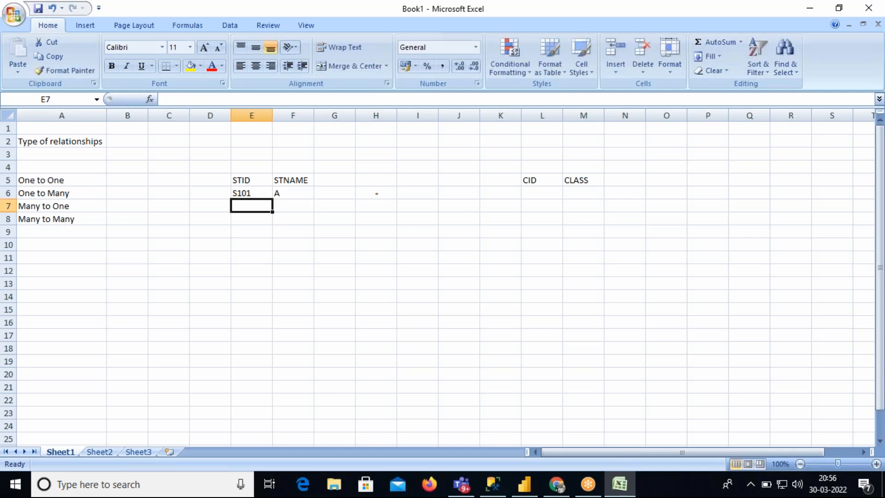
pyautogui.write('A102')
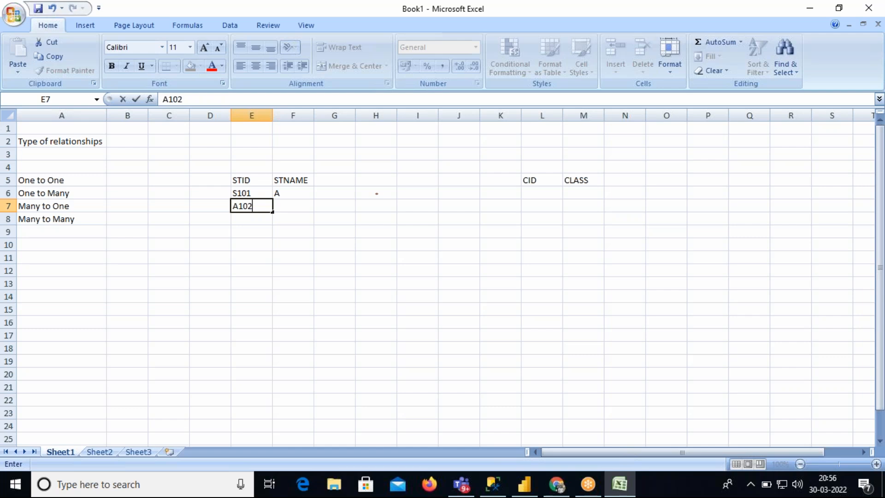
# Replace the first student's name in F6 with a full first name and enter the second student's name in F7.
pyautogui.click(294, 194)
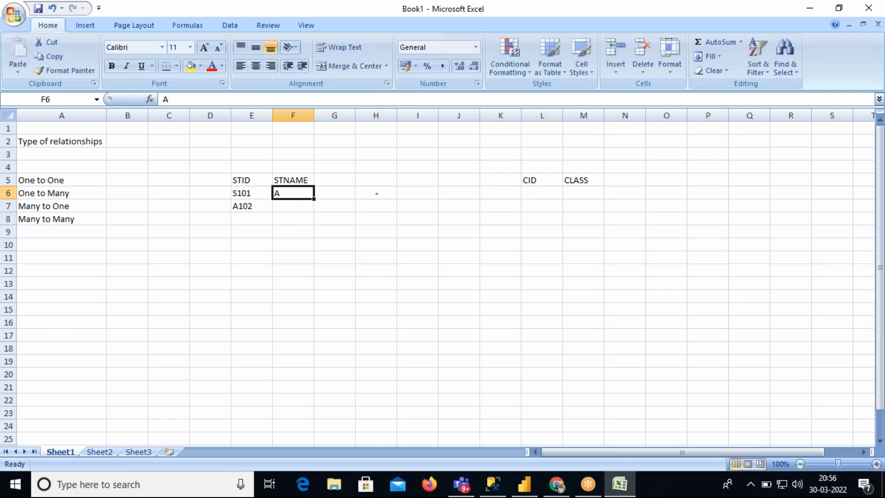
pyautogui.write('KALYAN')
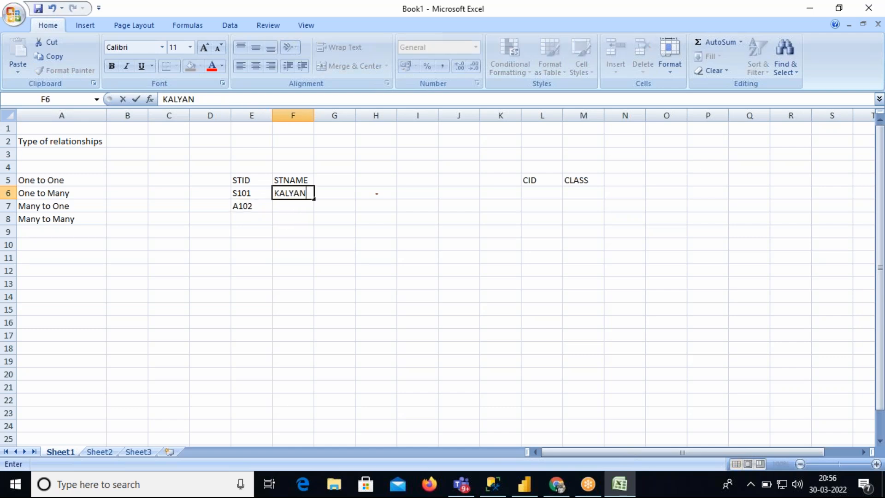
pyautogui.press('Return')
pyautogui.write('KAVYA')
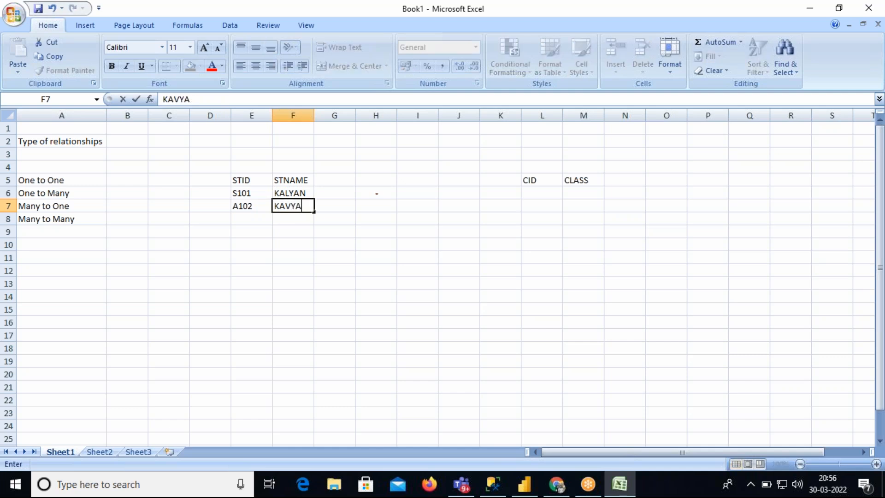
pyautogui.press('Return')
# Correct the second student's ID in E7 to S102.
pyautogui.press('Left')
pyautogui.press('Up')
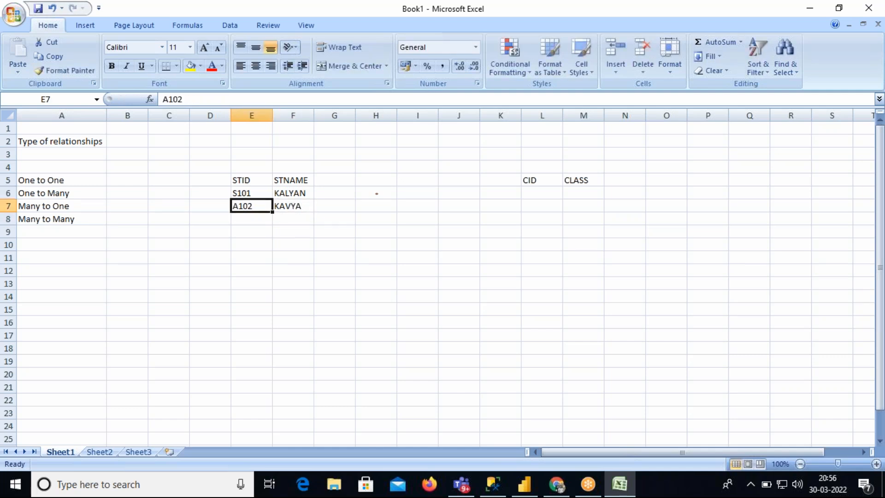
pyautogui.write('S102')
pyautogui.press('Return')
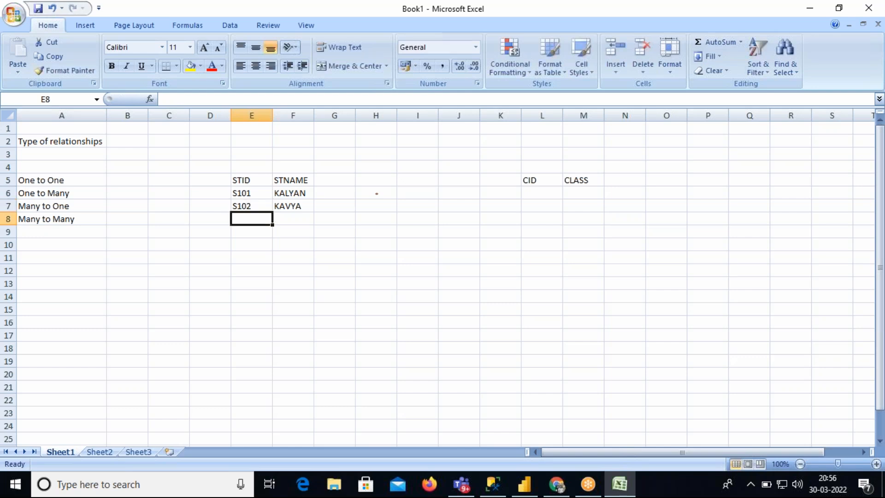
# Enter the first two class rows in L6:M7 as C101 ENGLISH and C102 HINDI.
pyautogui.click(530, 192)
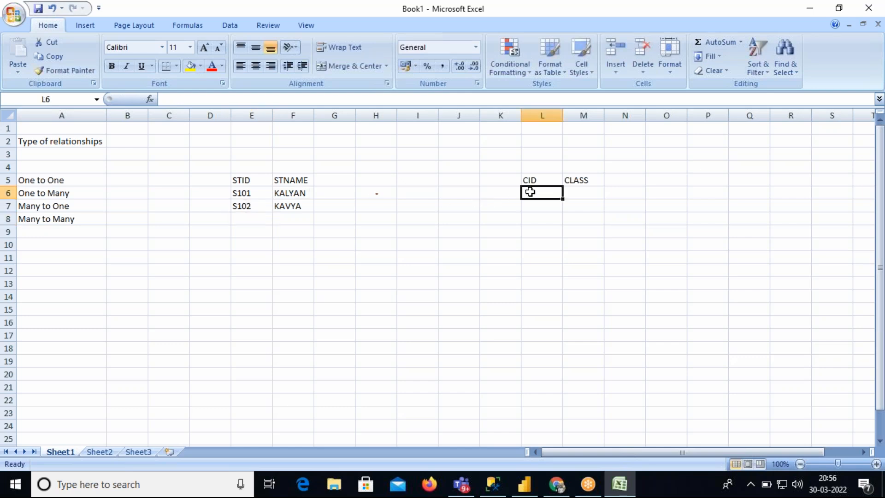
pyautogui.write('C101')
pyautogui.press('Tab')
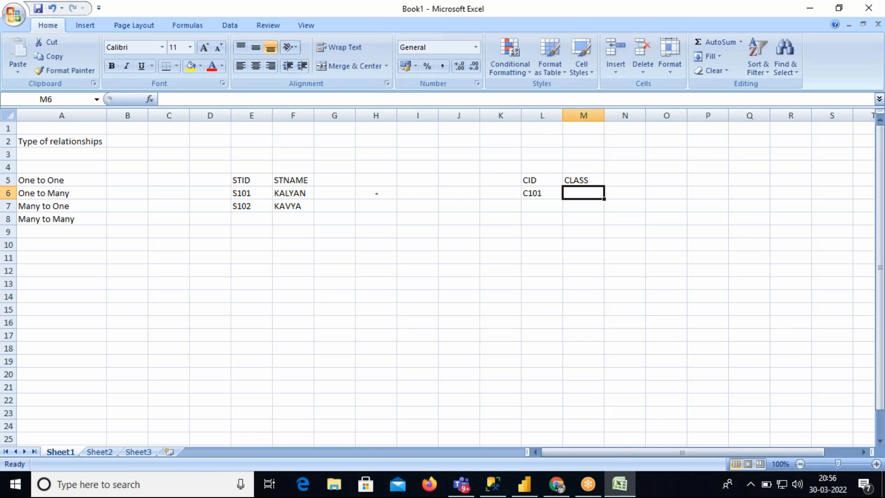
pyautogui.write('ENGLISH')
pyautogui.press('Return')
pyautogui.write('C102')
pyautogui.press('Tab')
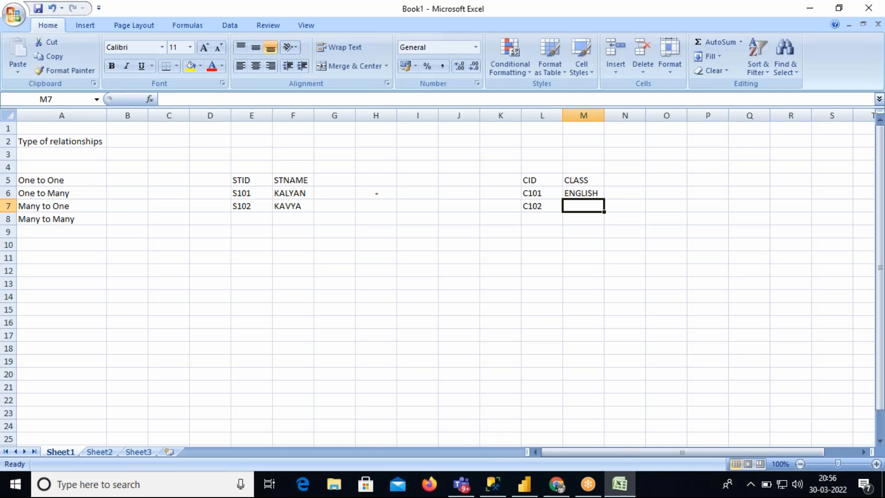
pyautogui.write('HINDI')
pyautogui.press('Return')
# Add the third class row in L8:M8 with ID C103 and class TELUGU.
pyautogui.write('C103')
pyautogui.press('Tab')
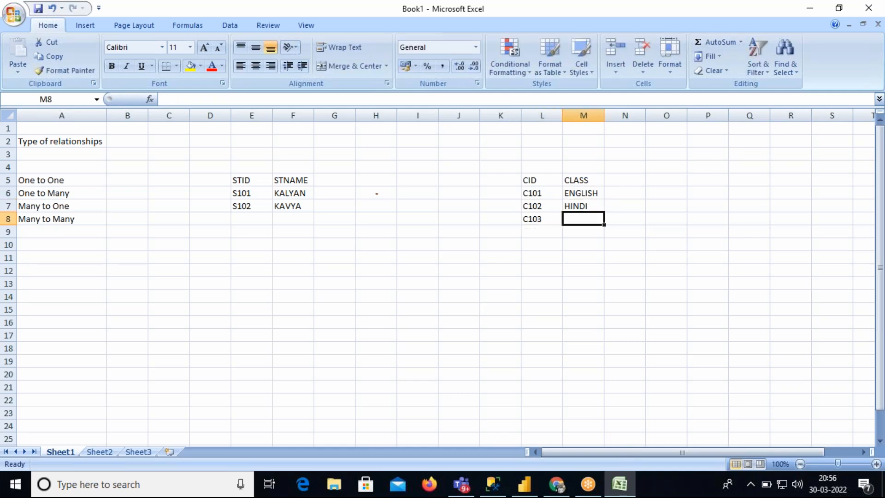
pyautogui.write('TEUGU===')
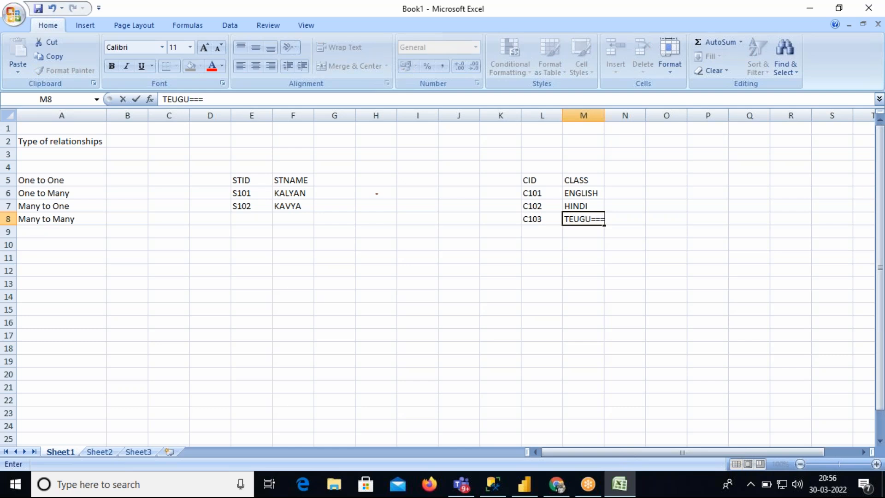
pyautogui.press('BackSpace')
pyautogui.press('BackSpace')
pyautogui.press('BackSpace')
pyautogui.press('BackSpace')
pyautogui.press('BackSpace')
pyautogui.press('BackSpace')
pyautogui.write('LUGU')
pyautogui.press('Return')
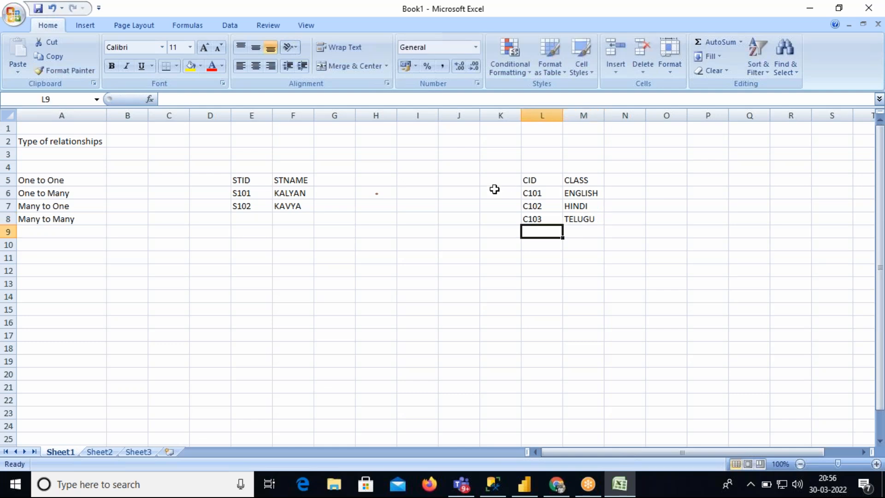
pyautogui.moveTo(255, 180); pyautogui.dragTo(583, 221)
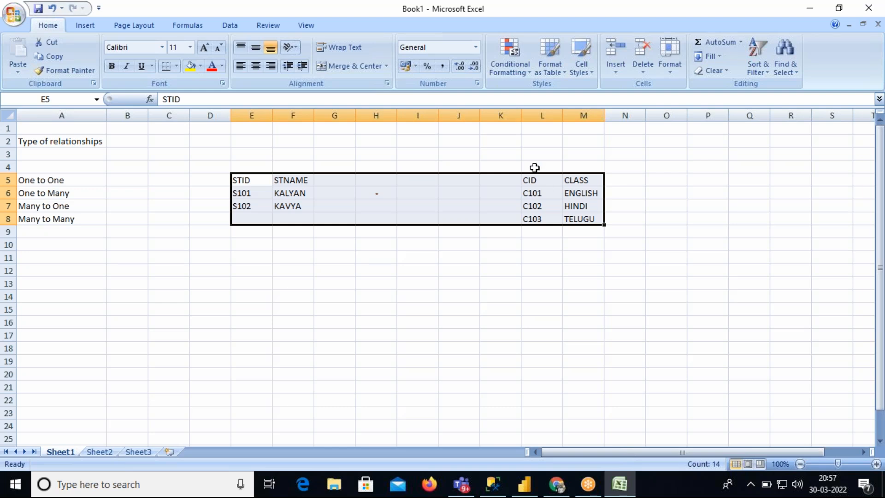
pyautogui.moveTo(533, 180); pyautogui.dragTo(537, 219)
pyautogui.moveTo(579, 179); pyautogui.dragTo(257, 220)
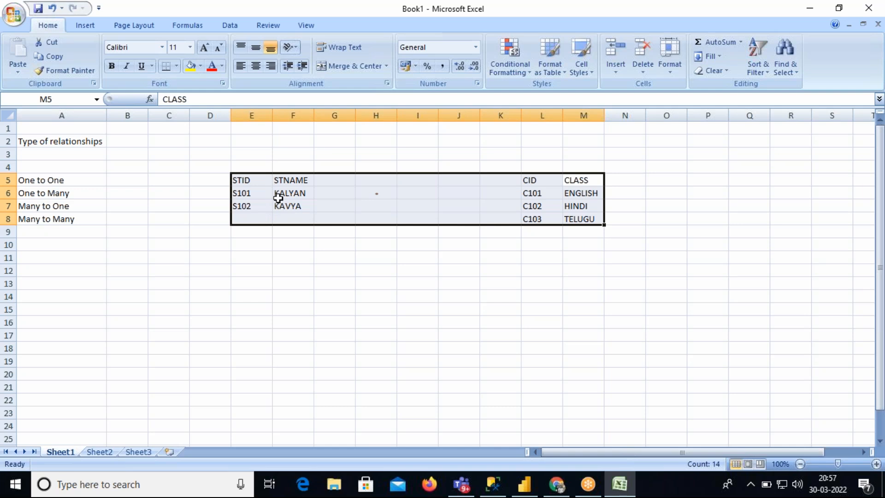
pyautogui.moveTo(254, 179); pyautogui.dragTo(281, 209)
pyautogui.moveTo(530, 181); pyautogui.dragTo(577, 220)
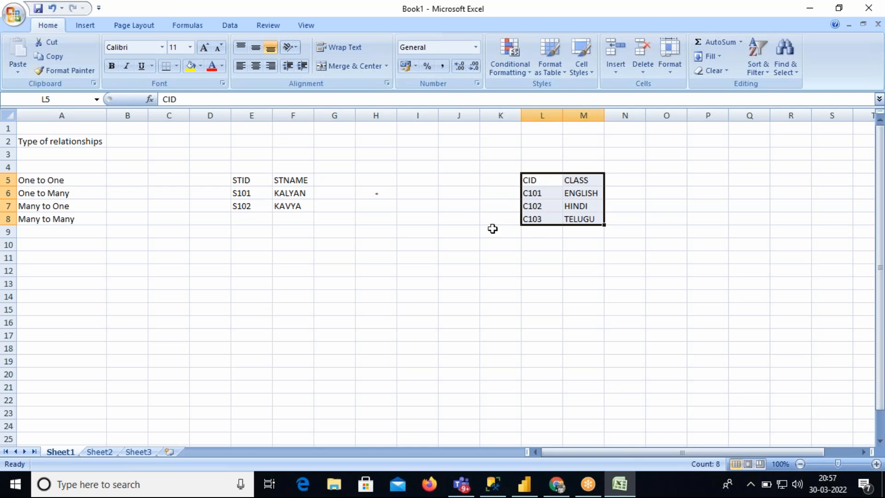
# Title a new table between the student and class tables as Bridge Table in H8.
pyautogui.moveTo(378, 220); pyautogui.dragTo(411, 312)
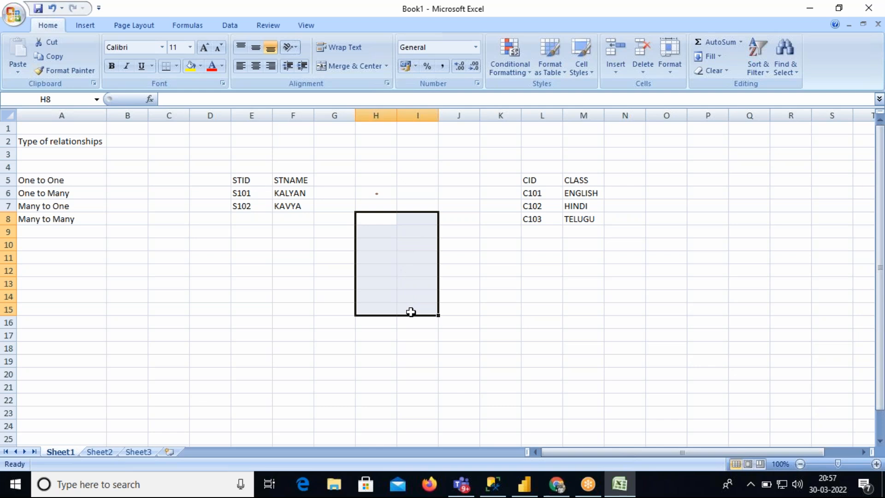
pyautogui.click(380, 219)
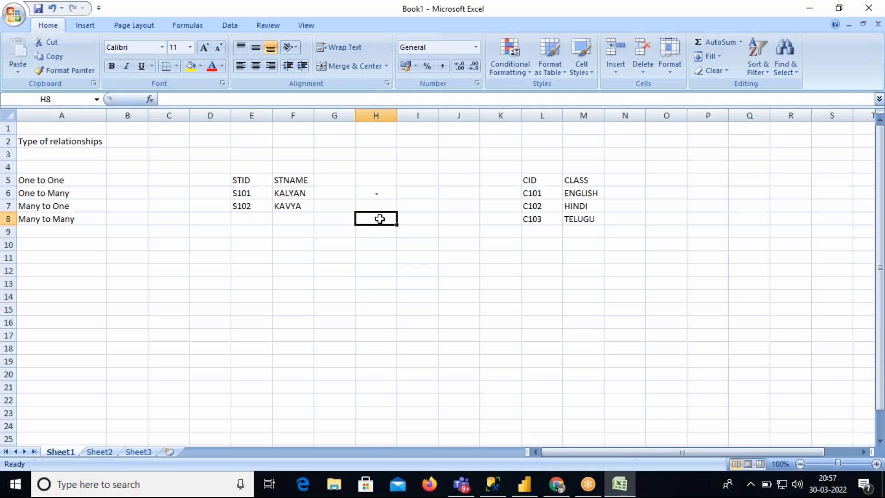
pyautogui.write('Bridge Table')
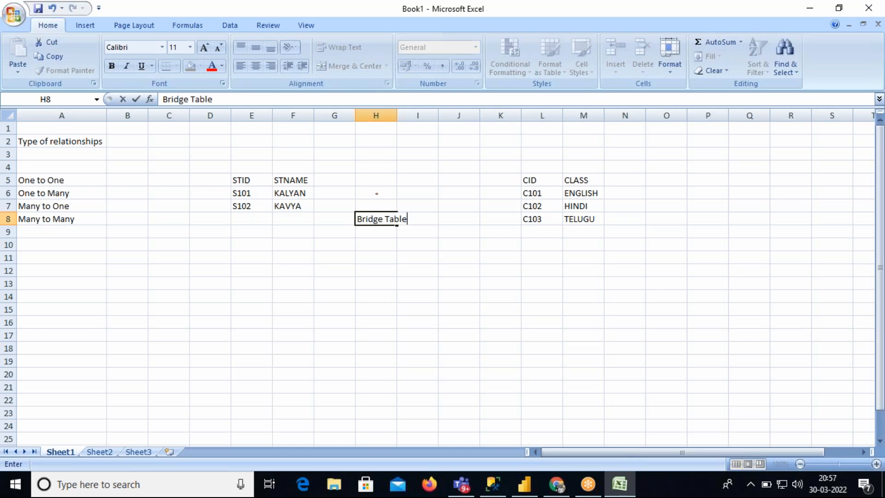
pyautogui.press('Return')
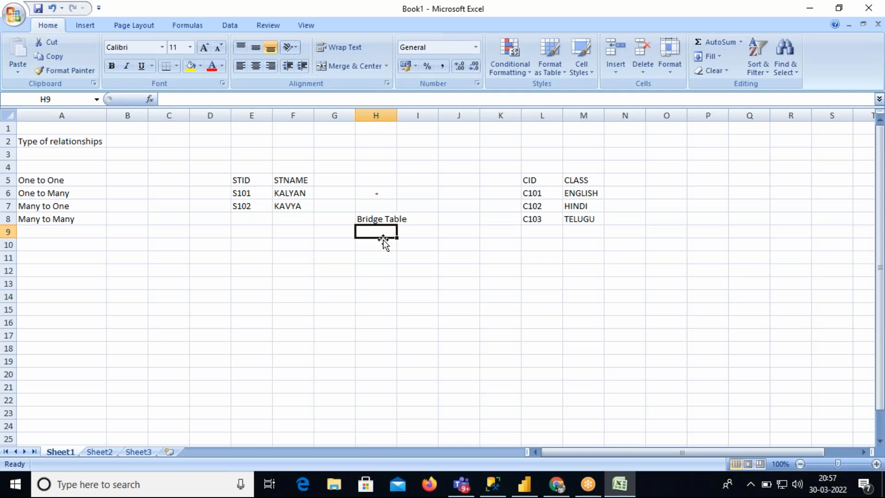
# Enter the bridge table headers STID and CID in H9:I9 and the first student ID S101 in H10.
pyautogui.moveTo(250, 183); pyautogui.dragTo(295, 205)
pyautogui.click(373, 232)
pyautogui.write('STID')
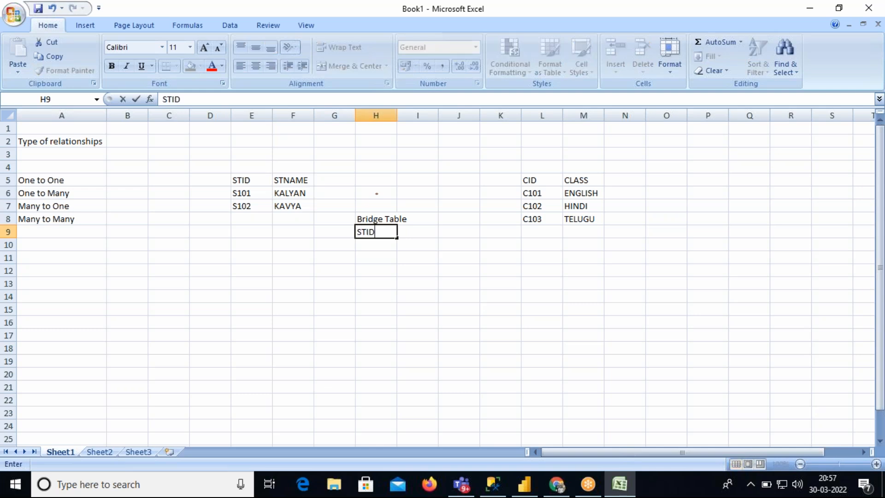
pyautogui.press('Tab')
pyautogui.write('CID')
pyautogui.press('Return')
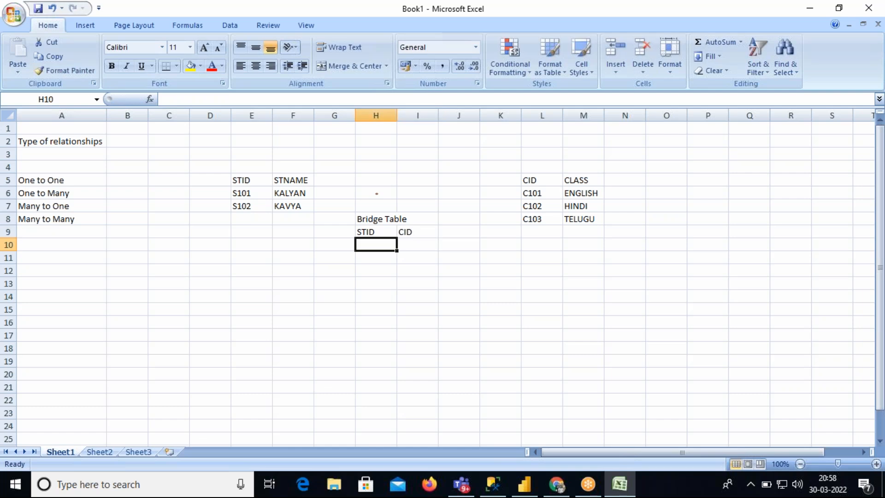
pyautogui.write('S101')
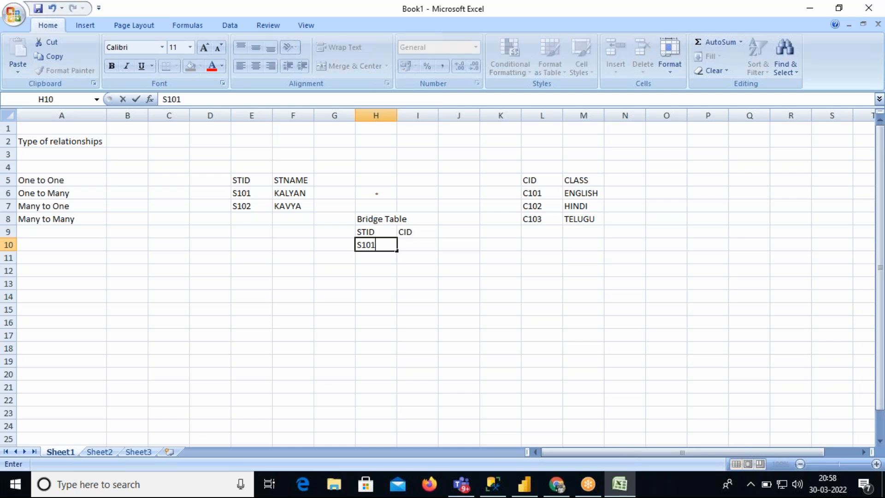
# Circle the S101 student row with the annotation pen and draw lines from it to classes C101, C102 and C103.
pyautogui.click(563, 10)
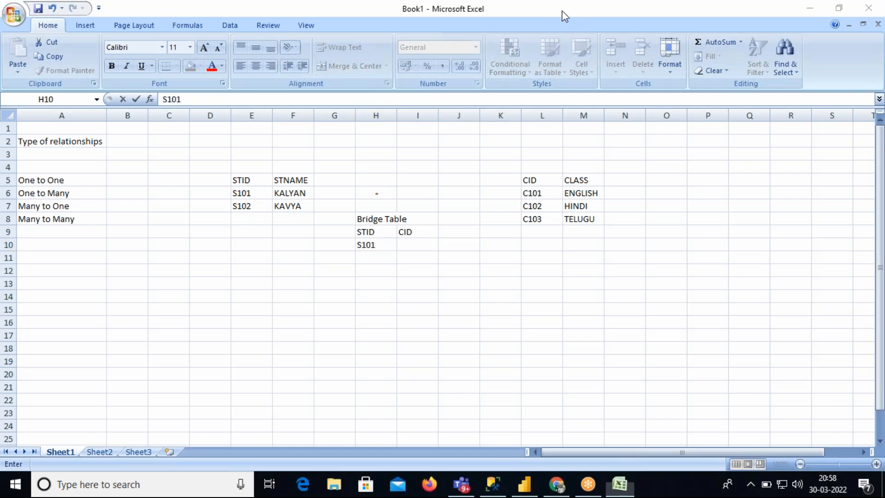
pyautogui.click(563, 32)
pyautogui.moveTo(259, 190)
pyautogui.mouseDown()
pyautogui.moveTo(226, 190)
pyautogui.moveTo(279, 199)
pyautogui.moveTo(320, 185)
pyautogui.moveTo(511, 185)
pyautogui.mouseUp()
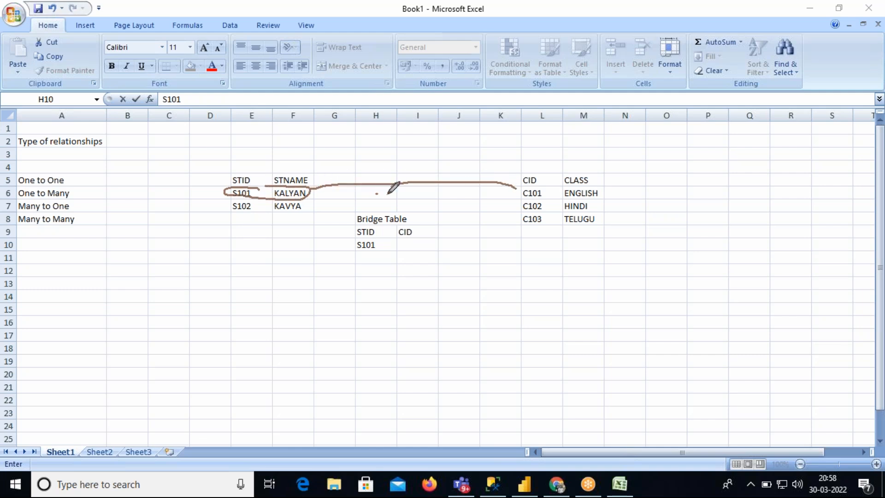
pyautogui.moveTo(311, 189); pyautogui.dragTo(520, 205)
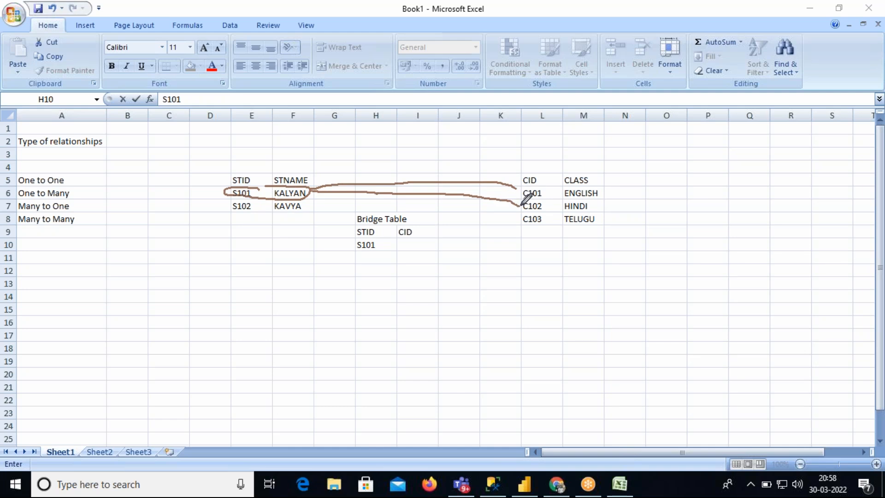
pyautogui.moveTo(312, 191); pyautogui.dragTo(524, 220)
# Circle the C101 class row, draw lines from it back to students S101 and S102, and clear the annotations.
pyautogui.moveTo(572, 185)
pyautogui.mouseDown()
pyautogui.moveTo(522, 186)
pyautogui.moveTo(589, 198)
pyautogui.moveTo(601, 186)
pyautogui.mouseUp()
pyautogui.moveTo(519, 189)
pyautogui.mouseDown()
pyautogui.moveTo(507, 159)
pyautogui.moveTo(288, 136)
pyautogui.moveTo(229, 171)
pyautogui.moveTo(230, 183)
pyautogui.mouseUp()
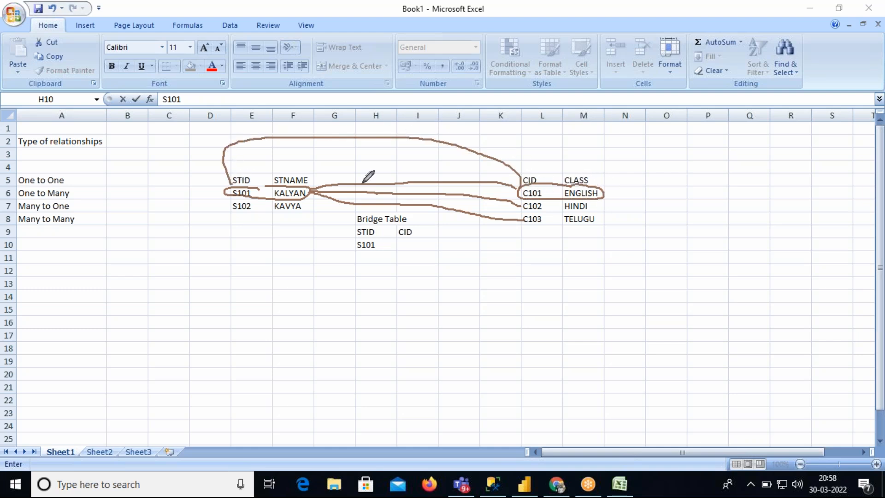
pyautogui.moveTo(549, 183)
pyautogui.mouseDown()
pyautogui.moveTo(339, 101)
pyautogui.moveTo(184, 157)
pyautogui.moveTo(226, 212)
pyautogui.mouseUp()
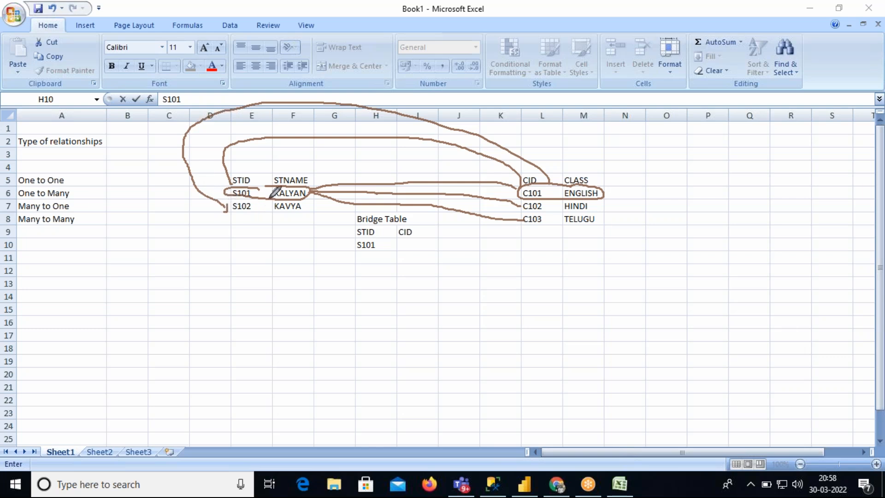
pyautogui.moveTo(607, 177)
pyautogui.mouseDown()
pyautogui.moveTo(623, 210)
pyautogui.moveTo(608, 226)
pyautogui.mouseUp()
pyautogui.click(591, 98)
pyautogui.click(258, 190)
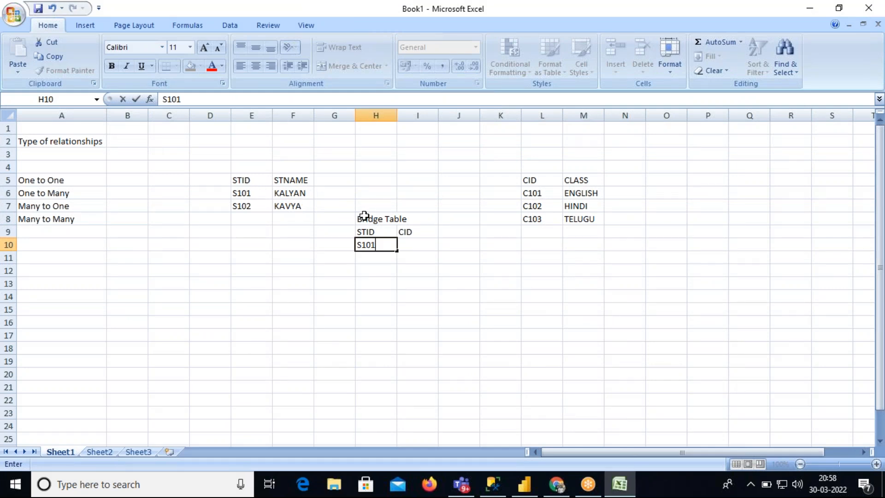
# Enter class ID C102 beside S101 in the bridge table's cell I10.
pyautogui.click(378, 221)
pyautogui.moveTo(378, 221); pyautogui.dragTo(398, 221)
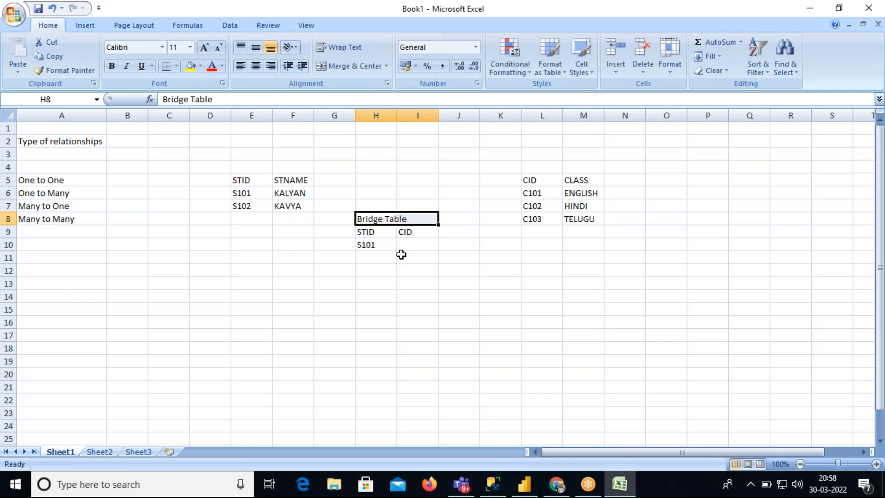
pyautogui.click(409, 246)
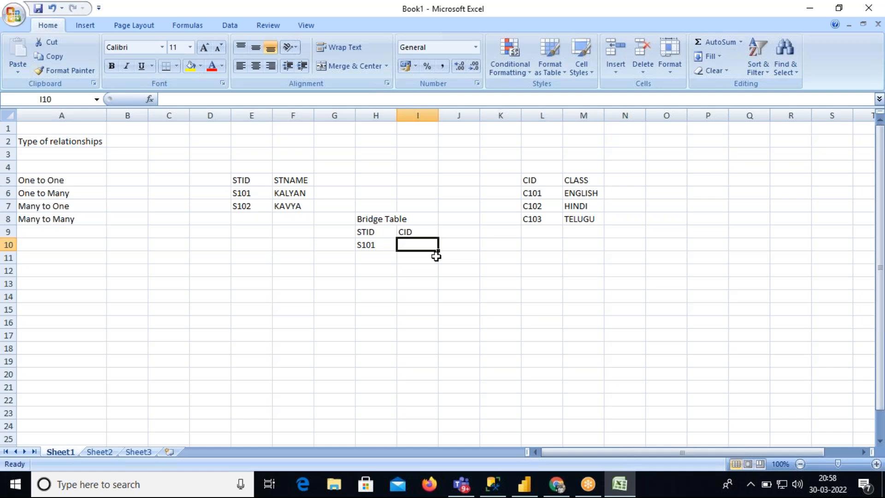
pyautogui.write('C102')
pyautogui.press('Return')
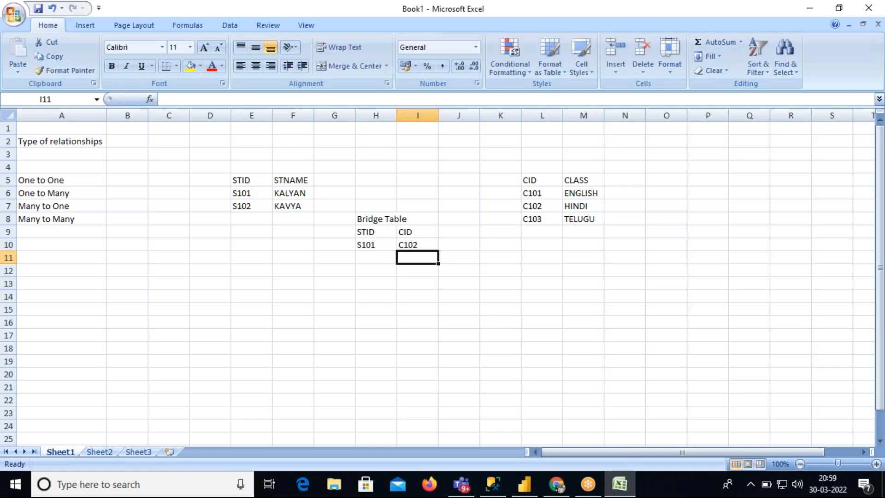
# Fill student ID S101 from H10 down through H12 in the bridge table.
pyautogui.press('Left')
pyautogui.press('Up')
pyautogui.hotkey('shift', 'Down')
pyautogui.hotkey('shift', 'Down')
pyautogui.hotkey('ctrl', 'd')
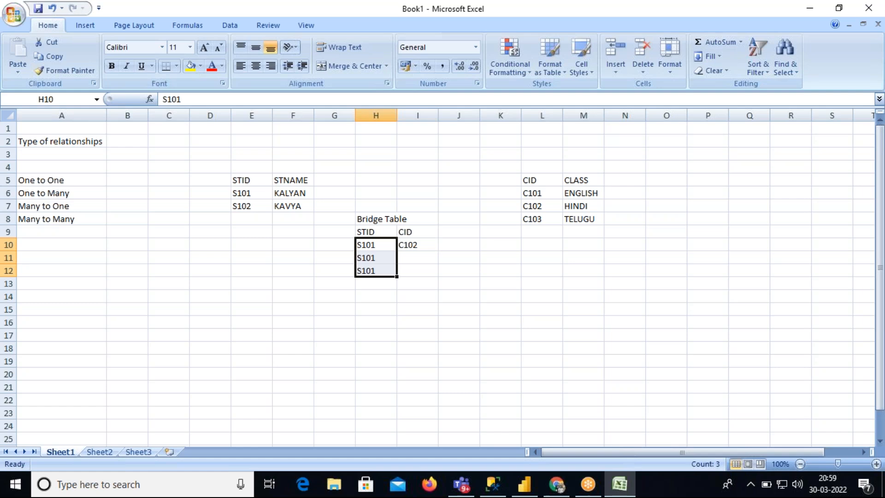
# Enter class IDs C101 and C103 for the other two S101 rows in I11:I12.
pyautogui.press('Right')
pyautogui.press('Down')
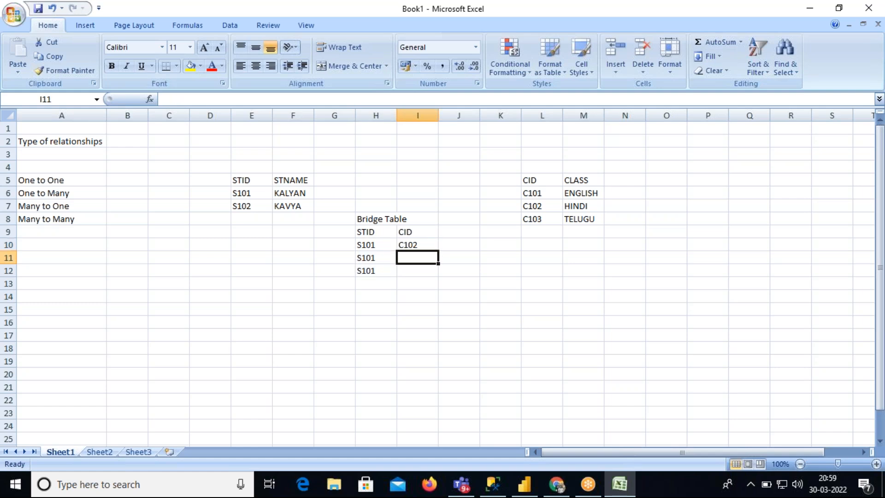
pyautogui.write('C')
pyautogui.write('101')
pyautogui.press('Return')
pyautogui.write('C103')
pyautogui.press('Return')
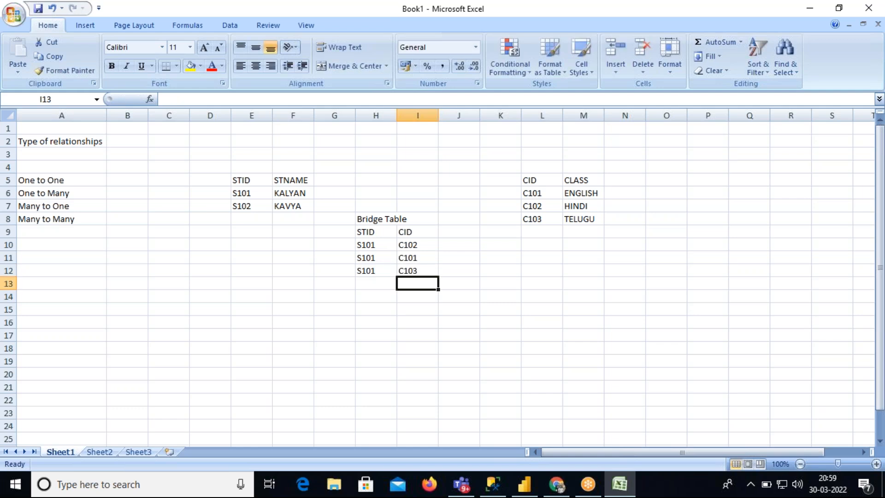
# Add a bridge table row in H13:I13 pairing student S102 with class C102.
pyautogui.click(377, 245)
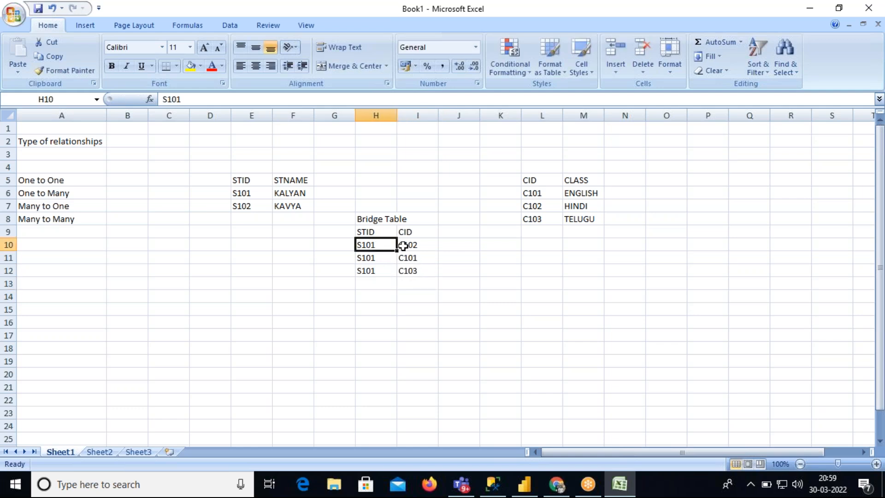
pyautogui.moveTo(404, 245); pyautogui.dragTo(413, 268)
pyautogui.click(379, 285)
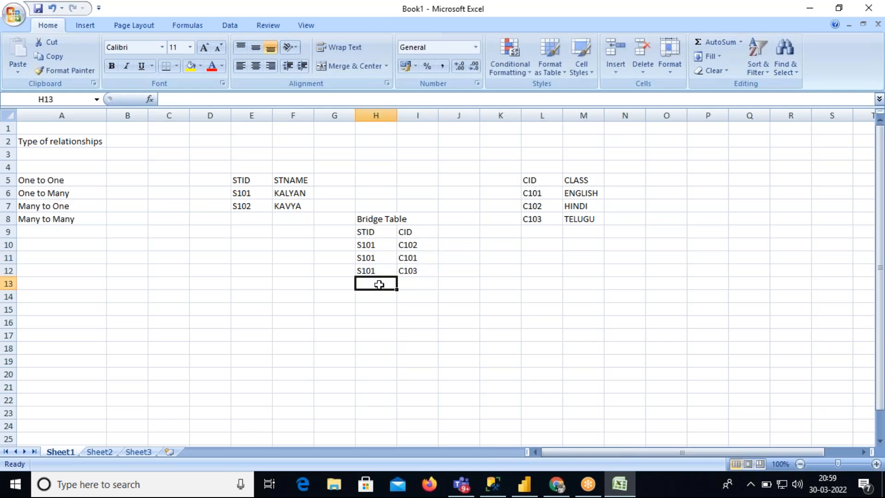
pyautogui.write('S102')
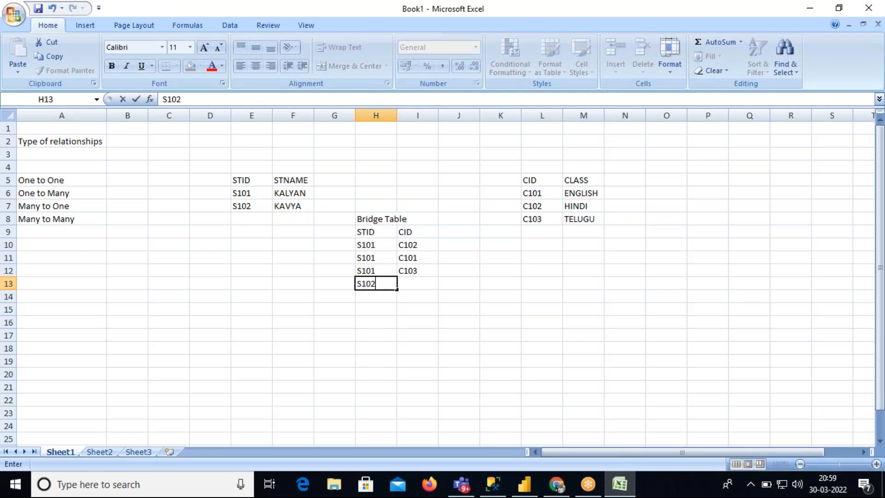
pyautogui.press('Tab')
pyautogui.write('C102')
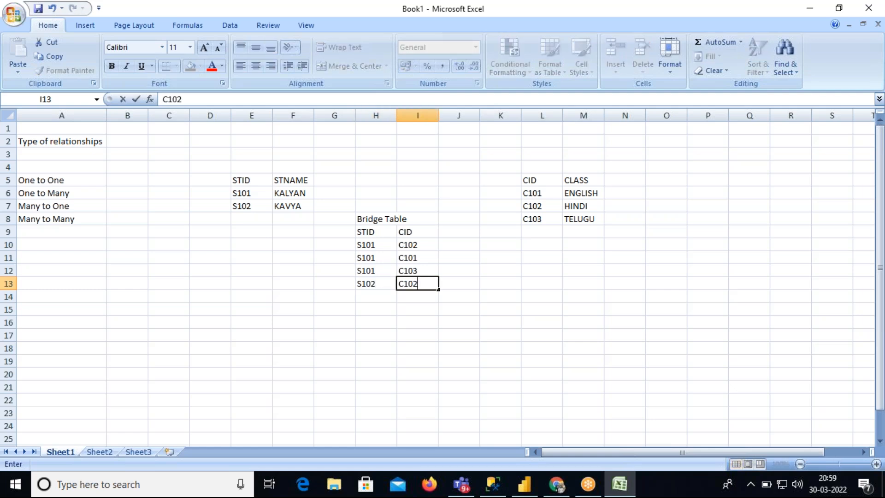
pyautogui.press('Return')
# Fill student ID S102 down into H14 and pair it with class C101 in I14.
pyautogui.hotkey('shift', 'Up')
pyautogui.hotkey('ctrl', 'd')
pyautogui.press('Right')
pyautogui.press('Down')
pyautogui.write('C101')
pyautogui.press('Return')
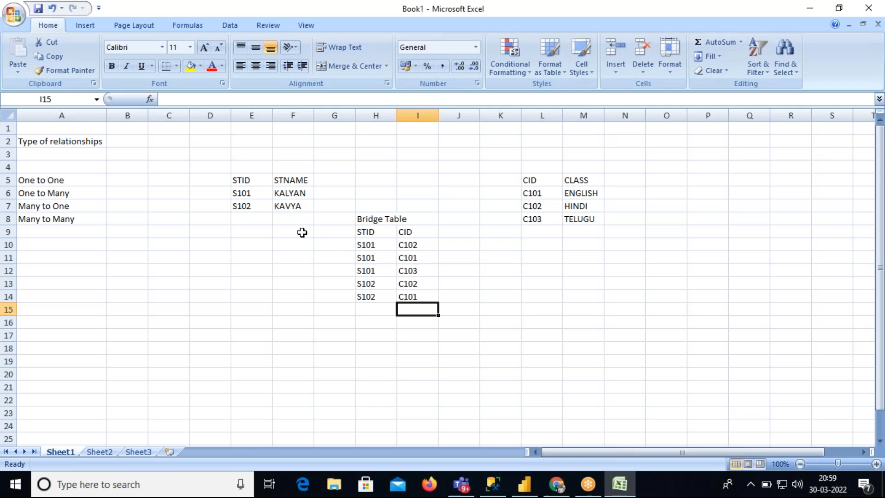
# Start screen drawing, box the bridge table, and draw check marks above the student and class tables.
pyautogui.moveTo(247, 192); pyautogui.dragTo(287, 193)
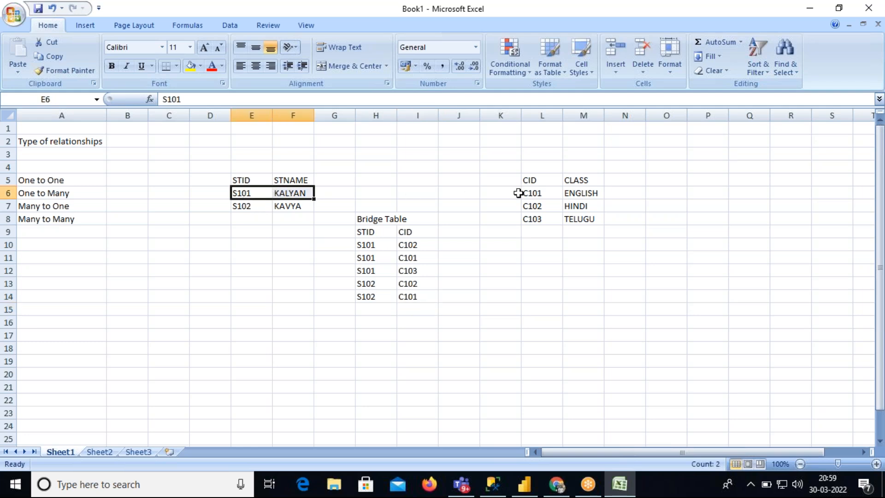
pyautogui.click(568, 12)
pyautogui.click(567, 36)
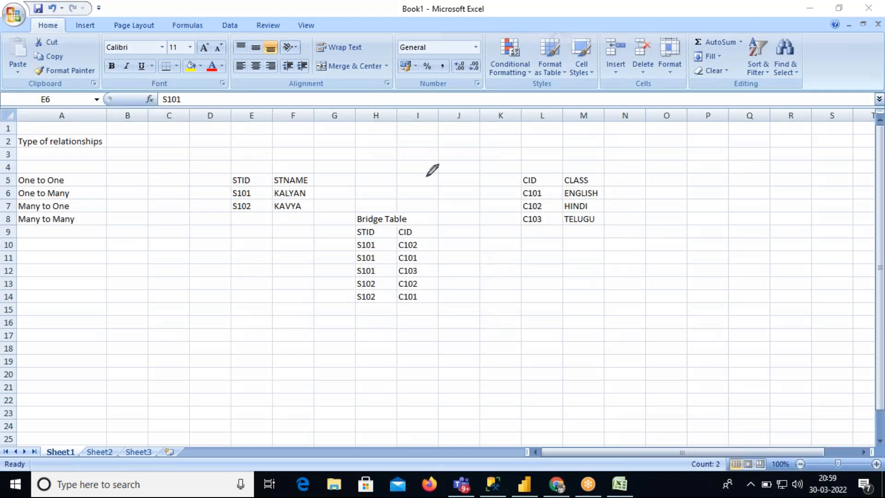
pyautogui.moveTo(351, 209)
pyautogui.mouseDown()
pyautogui.moveTo(415, 209)
pyautogui.moveTo(433, 258)
pyautogui.moveTo(433, 330)
pyautogui.moveTo(338, 337)
pyautogui.mouseUp()
pyautogui.moveTo(342, 246); pyautogui.dragTo(345, 208)
pyautogui.moveTo(239, 148)
pyautogui.mouseDown()
pyautogui.moveTo(258, 148)
pyautogui.moveTo(288, 118)
pyautogui.mouseUp()
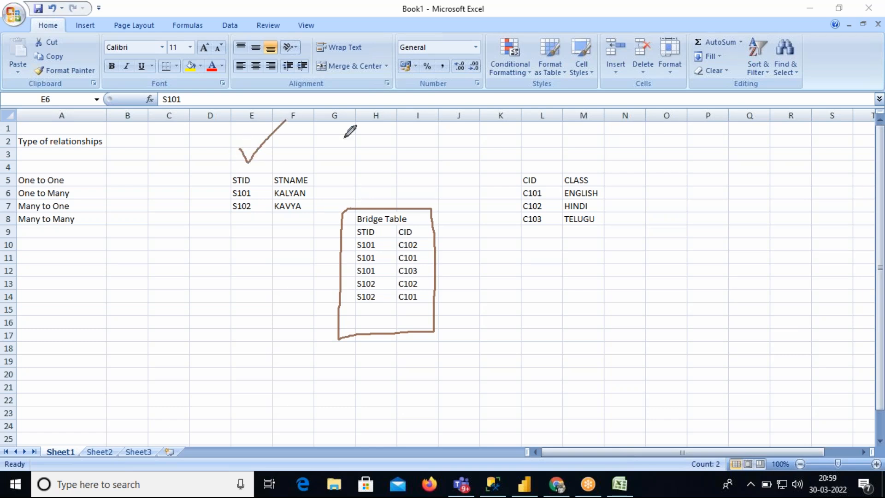
pyautogui.moveTo(543, 140)
pyautogui.mouseDown()
pyautogui.moveTo(564, 140)
pyautogui.moveTo(582, 114)
pyautogui.mouseUp()
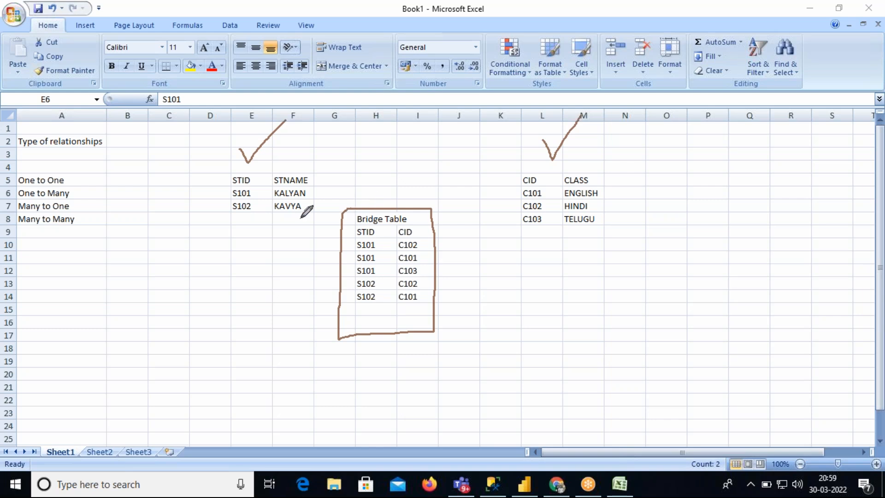
# Draw lines linking the student and class tables to the bridge table, and mark S101's student, bridge and class rows.
pyautogui.moveTo(247, 211)
pyautogui.mouseDown()
pyautogui.moveTo(295, 230)
pyautogui.moveTo(357, 228)
pyautogui.mouseUp()
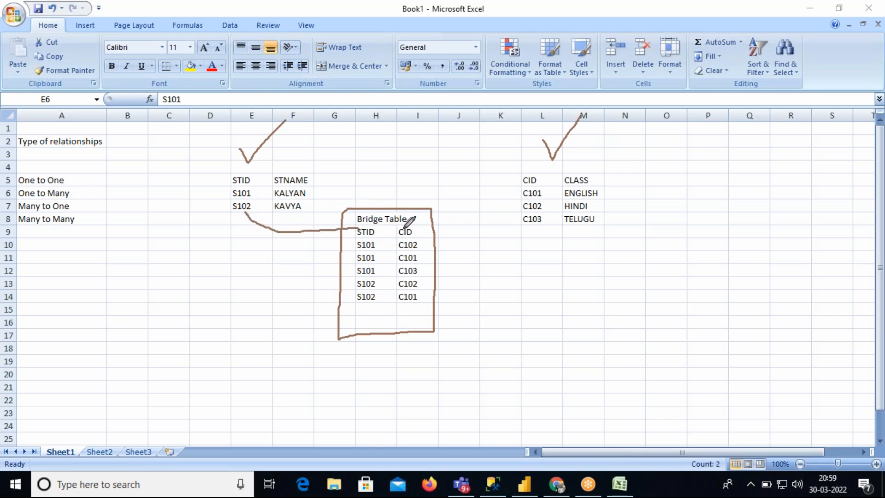
pyautogui.moveTo(414, 226)
pyautogui.mouseDown()
pyautogui.moveTo(484, 174)
pyautogui.moveTo(525, 175)
pyautogui.mouseUp()
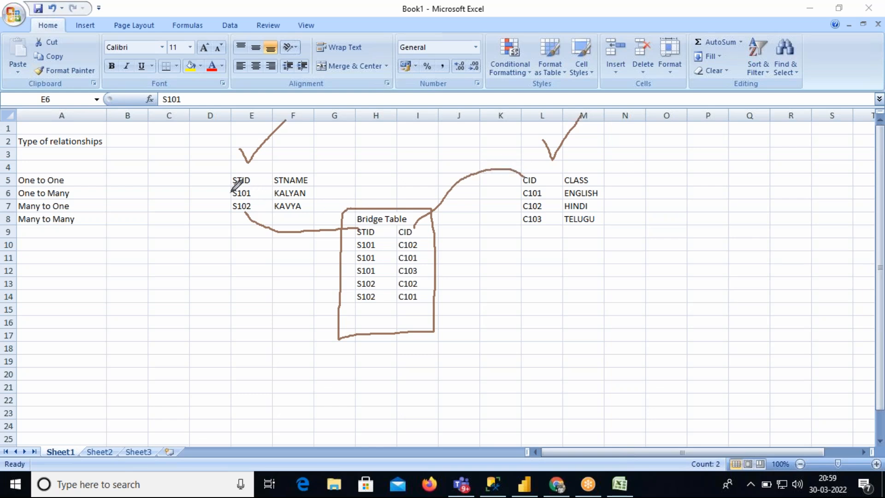
pyautogui.moveTo(233, 185)
pyautogui.mouseDown()
pyautogui.moveTo(236, 201)
pyautogui.moveTo(303, 201)
pyautogui.moveTo(310, 188)
pyautogui.moveTo(237, 184)
pyautogui.mouseUp()
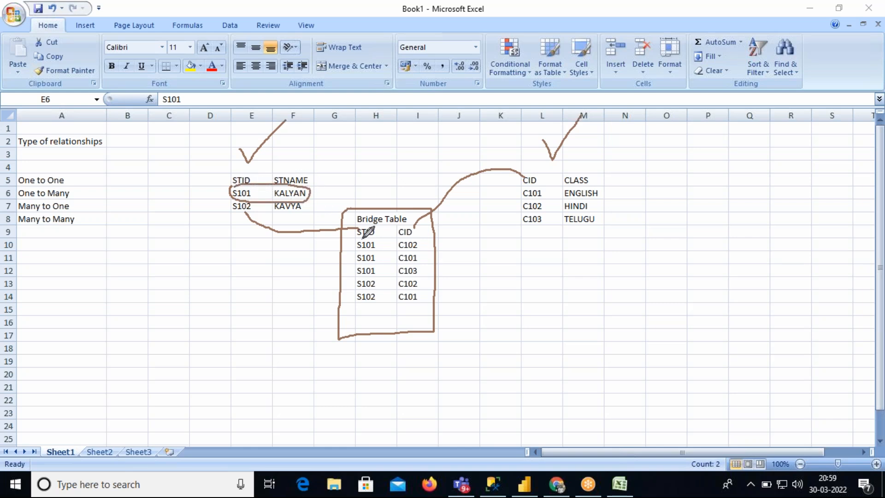
pyautogui.moveTo(352, 244); pyautogui.dragTo(356, 276)
pyautogui.moveTo(524, 187); pyautogui.dragTo(519, 224)
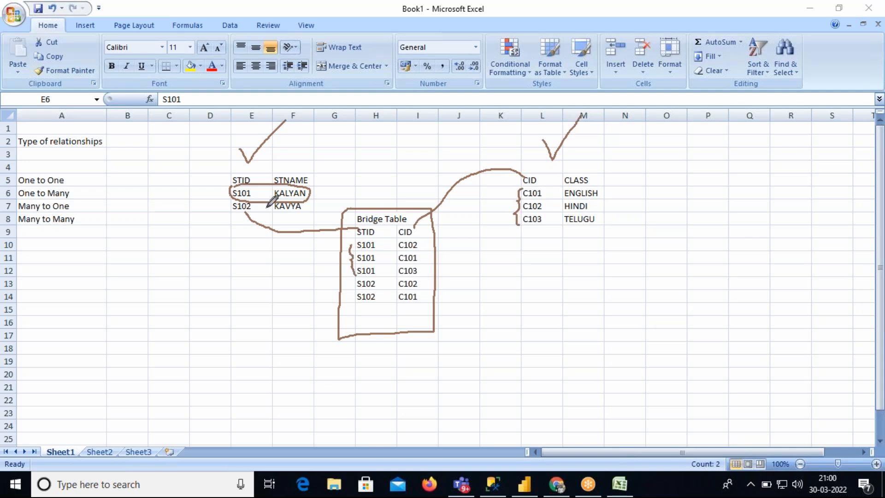
# Handwrite an underlined "Many to Many" below the bridge table, circle the C101 ENGLISH row and tick the C101 bridge rows.
pyautogui.moveTo(245, 363)
pyautogui.mouseDown()
pyautogui.moveTo(304, 364)
pyautogui.moveTo(327, 391)
pyautogui.moveTo(382, 353)
pyautogui.moveTo(403, 369)
pyautogui.moveTo(496, 363)
pyautogui.mouseUp()
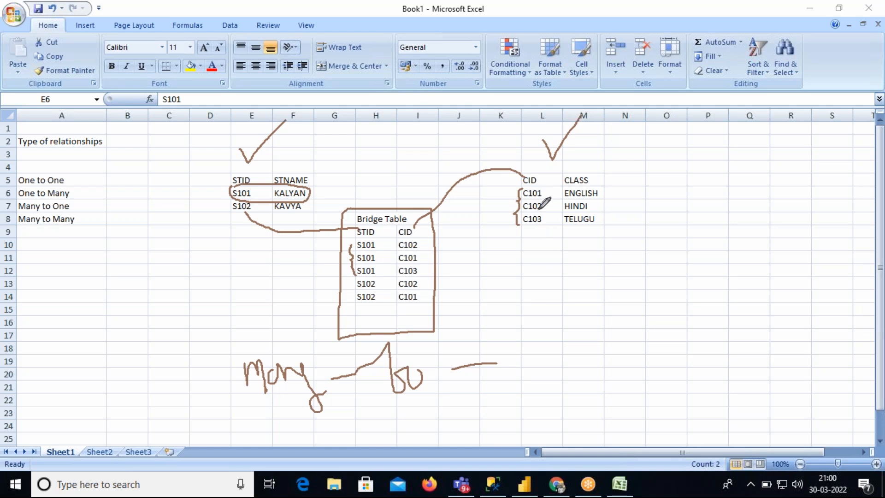
pyautogui.moveTo(558, 190)
pyautogui.mouseDown()
pyautogui.moveTo(516, 189)
pyautogui.moveTo(607, 199)
pyautogui.moveTo(555, 187)
pyautogui.mouseUp()
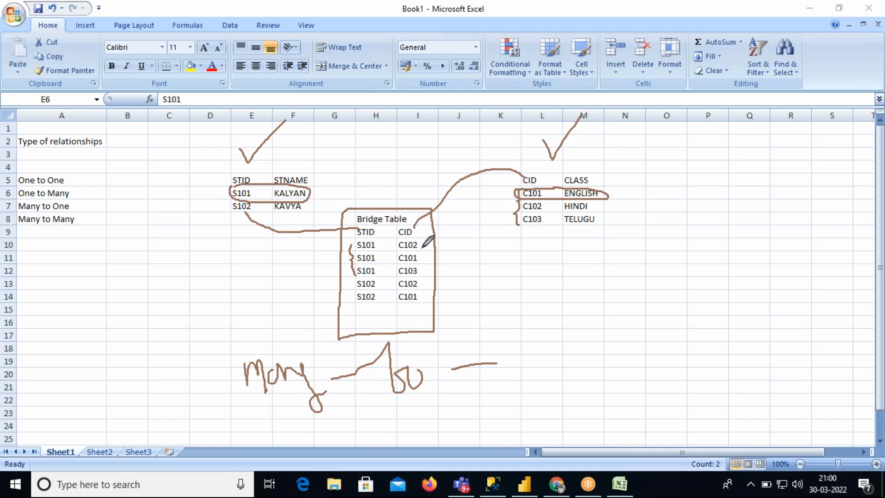
pyautogui.moveTo(422, 253); pyautogui.dragTo(438, 249)
pyautogui.moveTo(425, 291); pyautogui.dragTo(435, 288)
pyautogui.moveTo(515, 363)
pyautogui.mouseDown()
pyautogui.moveTo(519, 348)
pyautogui.moveTo(552, 355)
pyautogui.moveTo(568, 341)
pyautogui.moveTo(598, 360)
pyautogui.moveTo(592, 371)
pyautogui.mouseUp()
pyautogui.moveTo(225, 409); pyautogui.dragTo(629, 410)
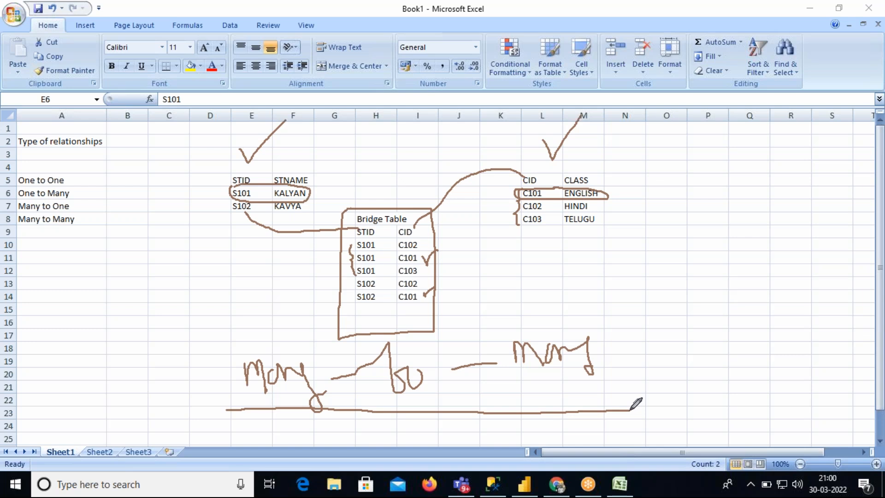
# Draw a check mark above the bridge table and a box around the four relationship types, and clear the screen drawing.
pyautogui.moveTo(376, 194)
pyautogui.mouseDown()
pyautogui.moveTo(404, 183)
pyautogui.moveTo(435, 126)
pyautogui.mouseUp()
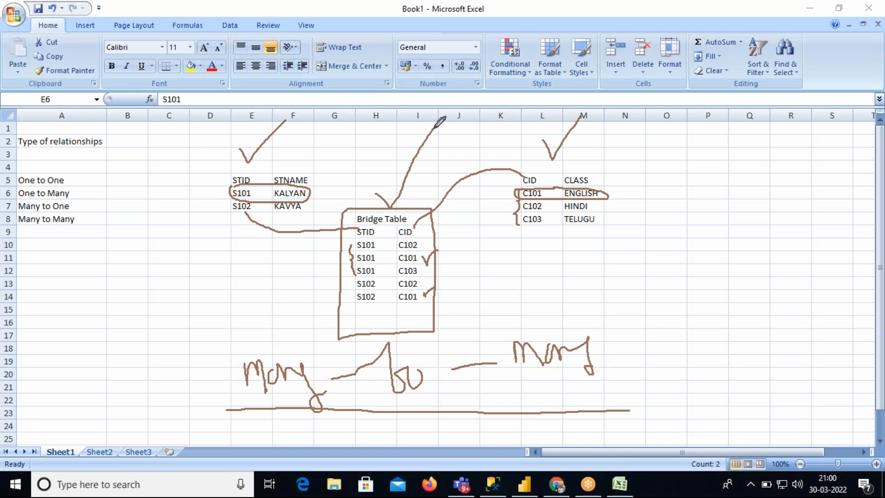
pyautogui.moveTo(13, 170)
pyautogui.mouseDown()
pyautogui.moveTo(45, 164)
pyautogui.moveTo(80, 213)
pyautogui.moveTo(79, 240)
pyautogui.moveTo(8, 242)
pyautogui.moveTo(10, 172)
pyautogui.mouseUp()
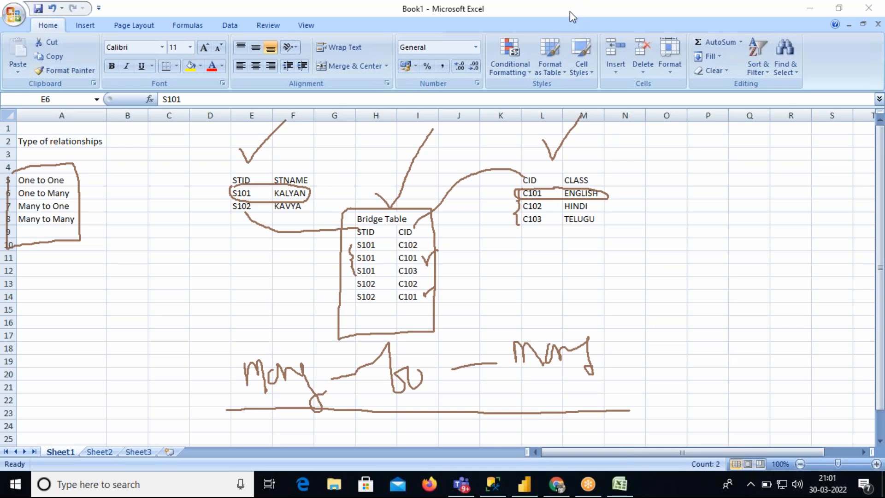
pyautogui.click(574, 94)
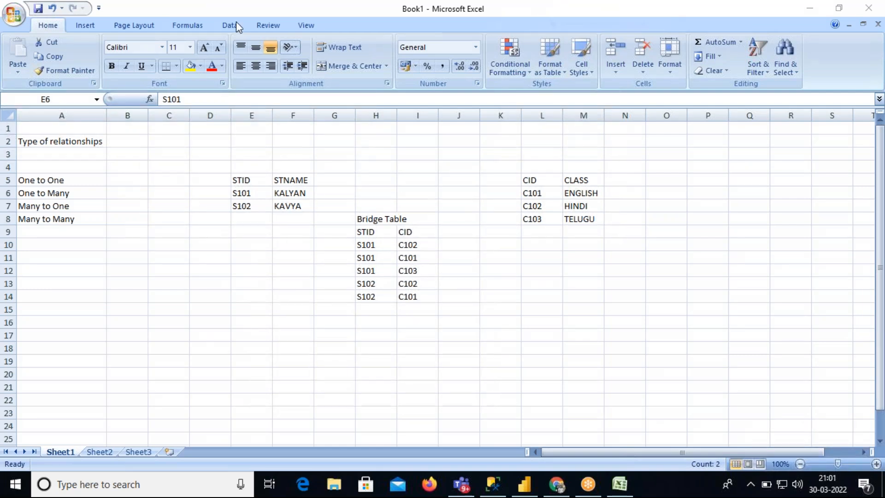
# Switch to Power BI Desktop and create the EMP to DEPT relationship on DEPTNO with Many to one (*:1) cardinality.
pyautogui.click(524, 484)
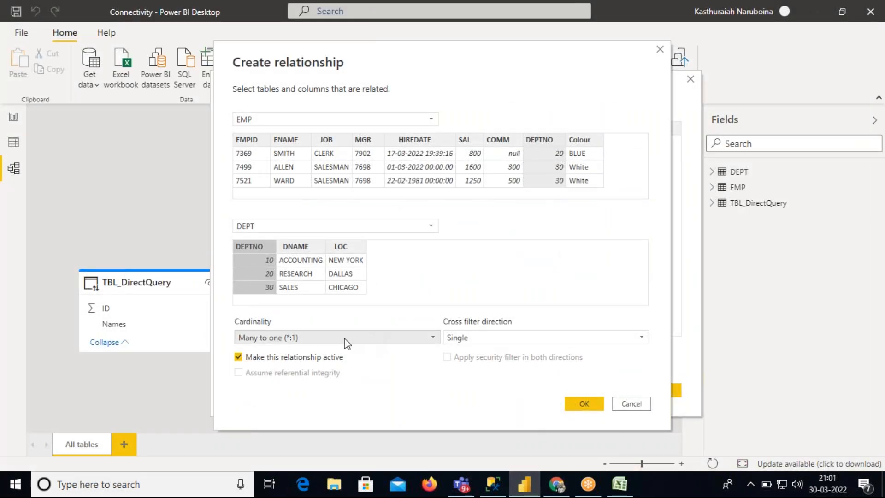
pyautogui.click(309, 340)
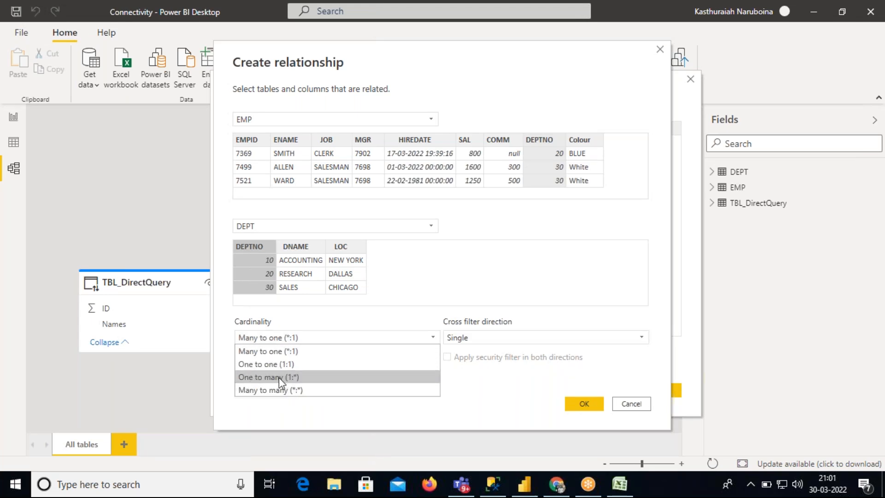
pyautogui.click(284, 350)
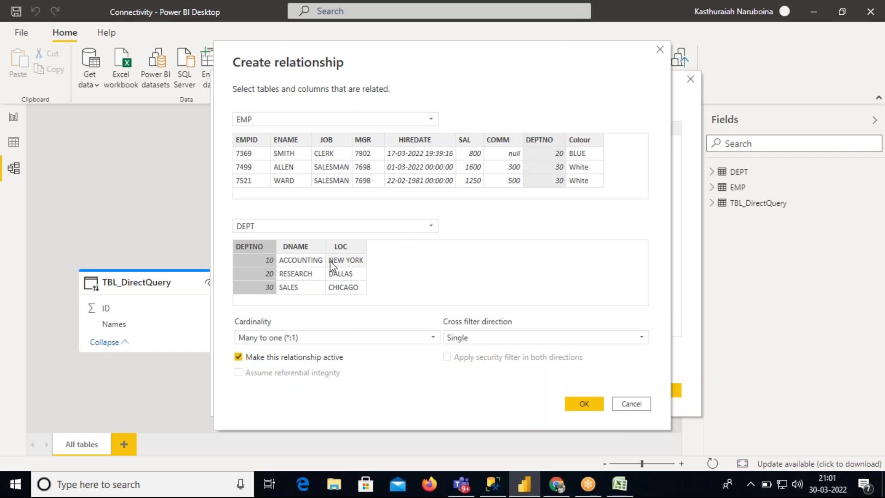
pyautogui.click(582, 404)
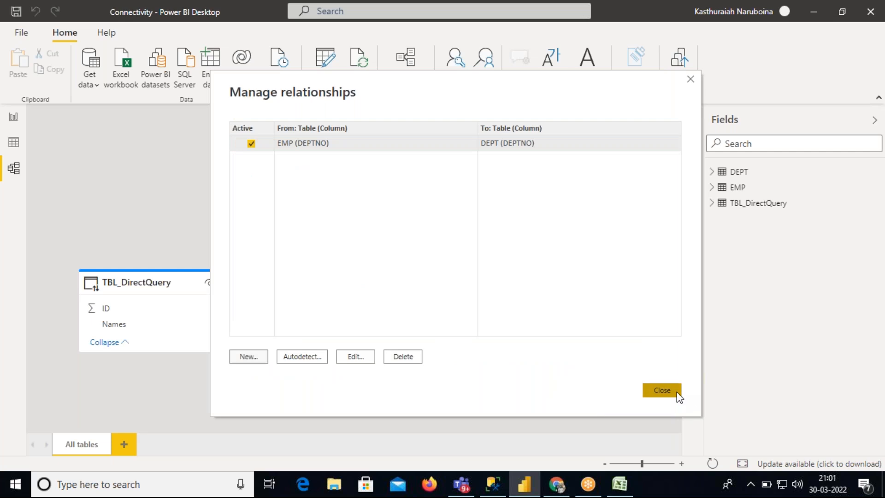
pyautogui.click(662, 390)
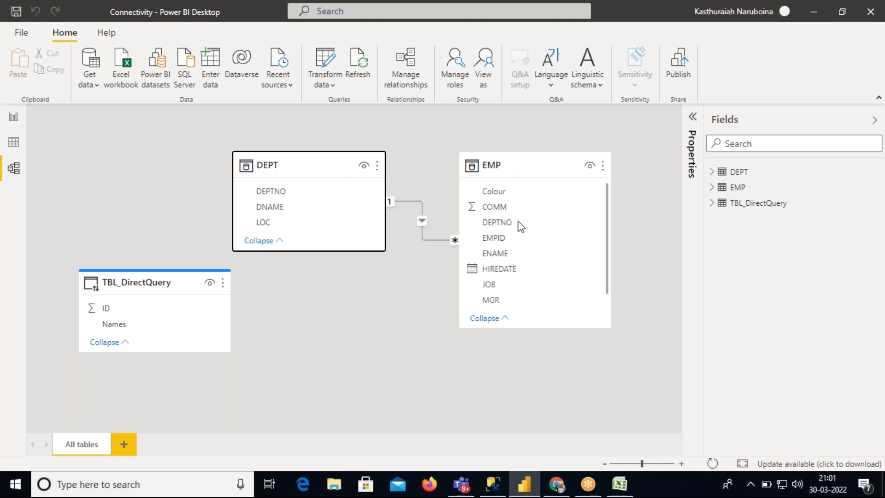
pyautogui.click(525, 169)
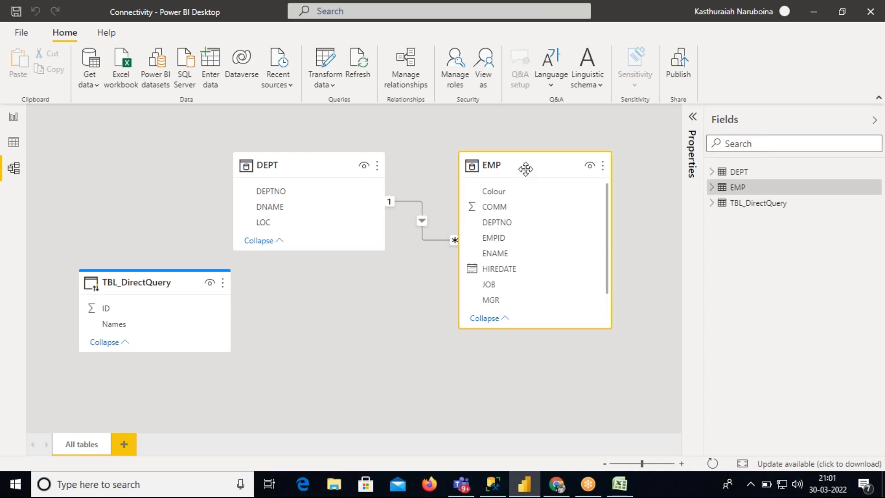
pyautogui.click(303, 166)
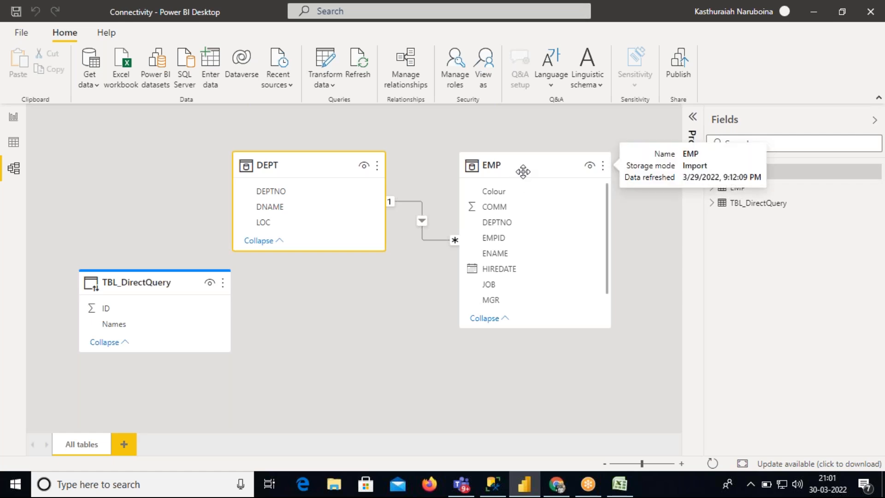
pyautogui.click(351, 66)
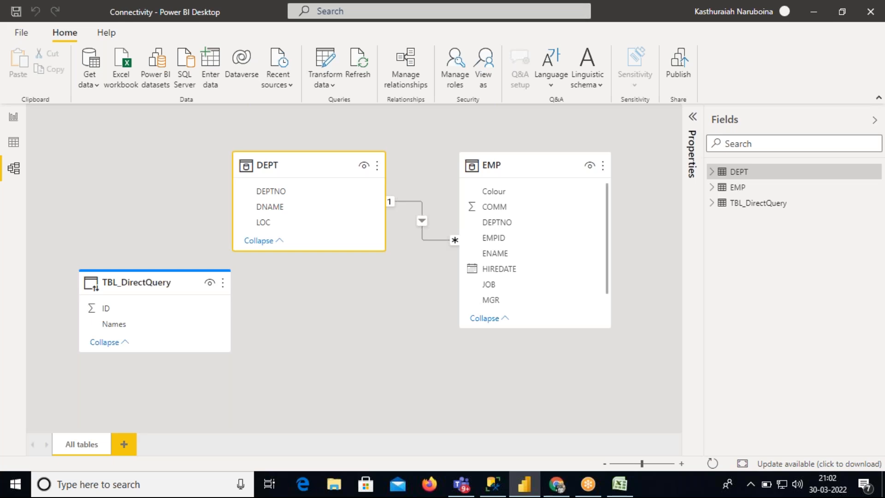
# Switch to SQL Server Management Studio, write SELECT * queries for EMP and DEPT, and run the DEPT query.
pyautogui.click(494, 484)
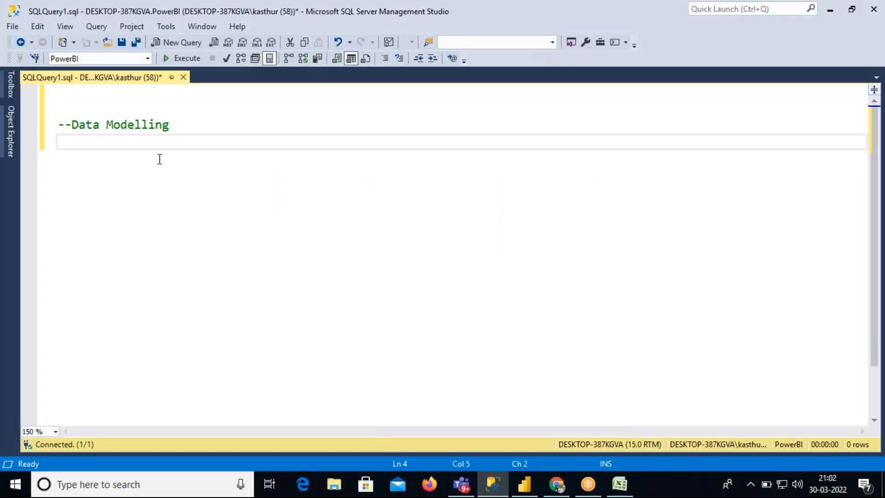
pyautogui.press('Return')
pyautogui.press('Return')
pyautogui.write('SELECT * FROM EMP')
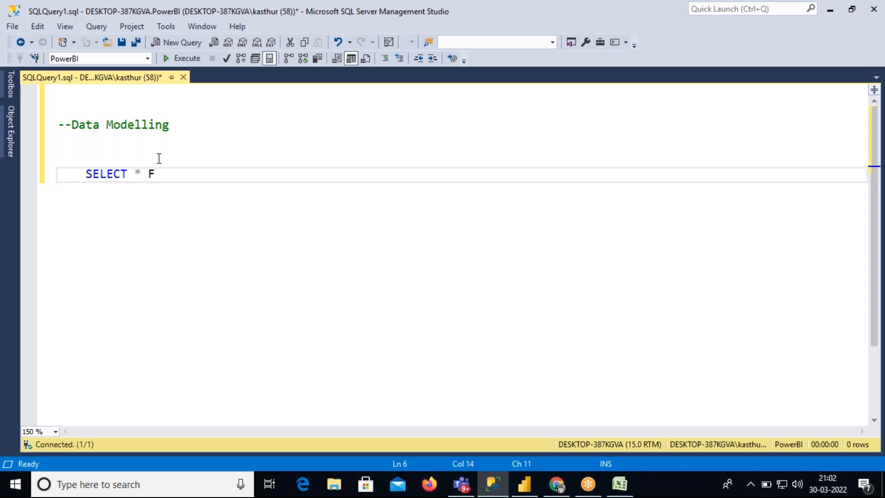
pyautogui.press('Return')
pyautogui.press('Return')
pyautogui.write('SELECT * FROM DEPT')
pyautogui.moveTo(212, 207); pyautogui.dragTo(76, 206)
pyautogui.press('F5')
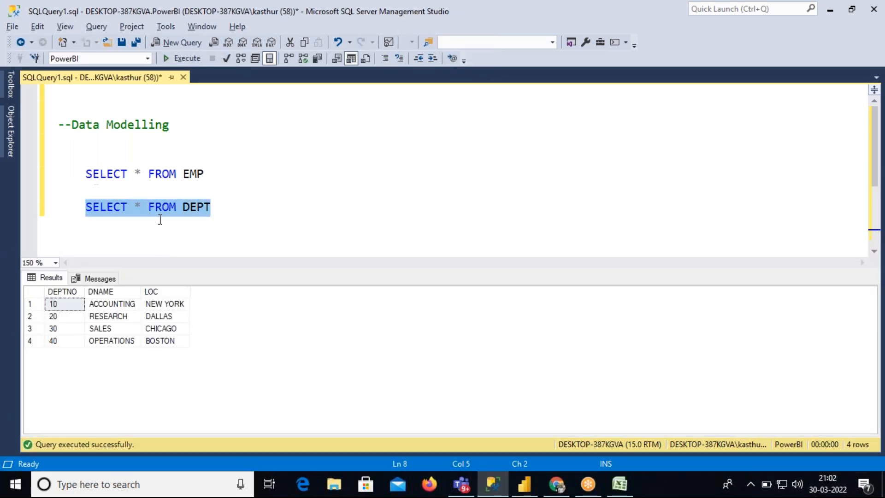
# Write the statement INSERT INTO DEPT VALUES(10,'FA','BLR') below the two SELECT queries.
pyautogui.click(218, 207)
pyautogui.press('Return')
pyautogui.press('Return')
pyautogui.write('INSERT INTO ')
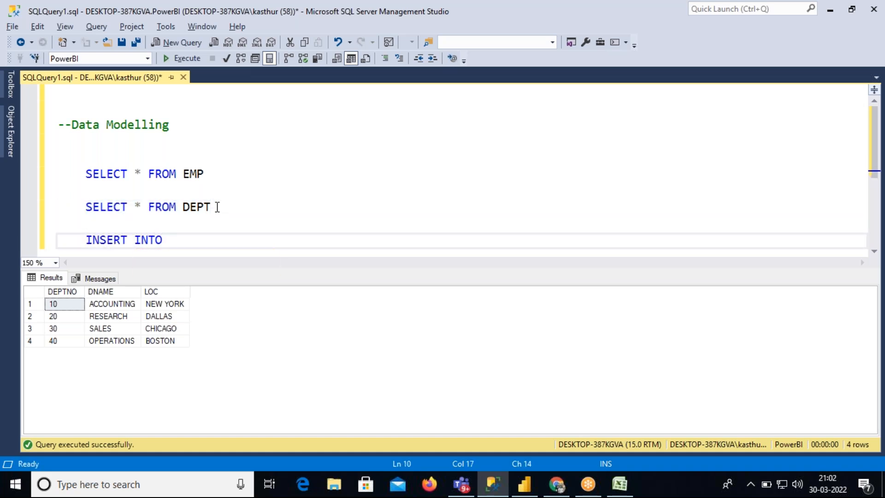
pyautogui.write('DEPT')
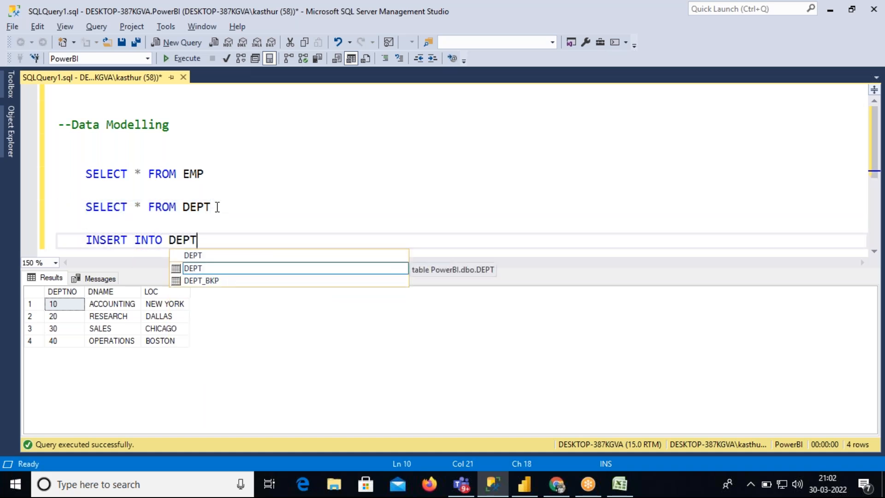
pyautogui.write(' VALUES(1')
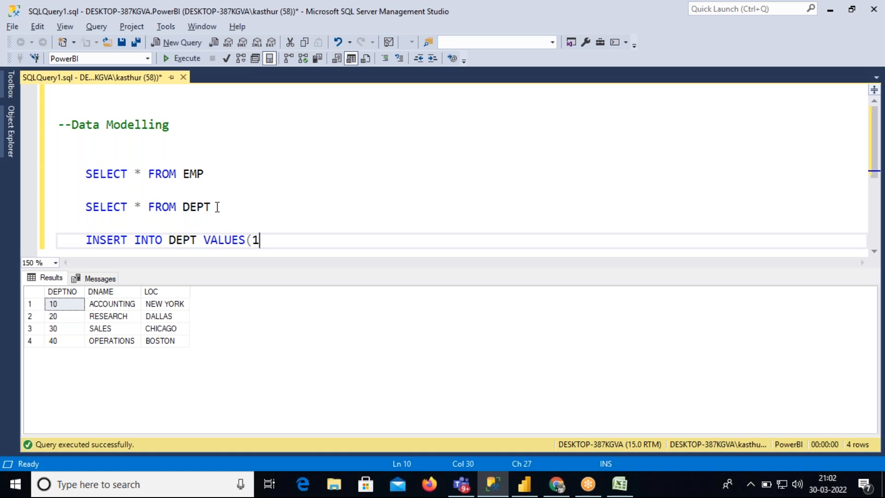
pyautogui.write("01''")
pyautogui.press('Left')
pyautogui.write("FA','BLR')")
# Run the INSERT statement on DEPT, and run the EMP and DEPT SELECT queries together.
pyautogui.moveTo(359, 247); pyautogui.dragTo(86, 249)
pyautogui.press('F5')
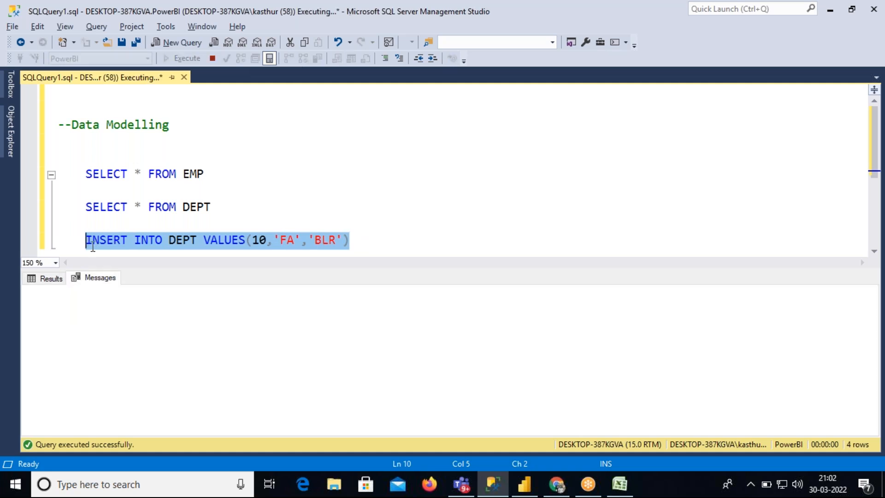
pyautogui.moveTo(216, 210); pyautogui.dragTo(70, 179)
pyautogui.press('F5')
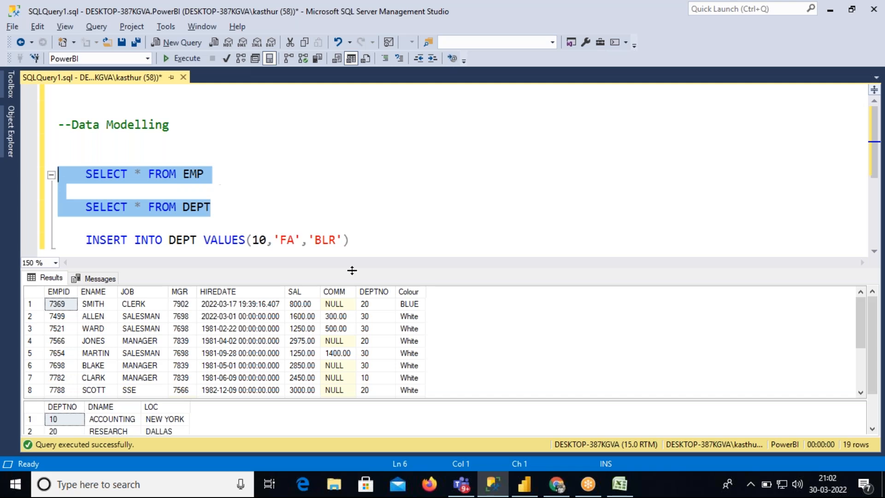
# Remove the blank lines above the Data Modelling comment and delete the INSERT statement from the query.
pyautogui.click(189, 148)
pyautogui.click(70, 115)
pyautogui.press('BackSpace')
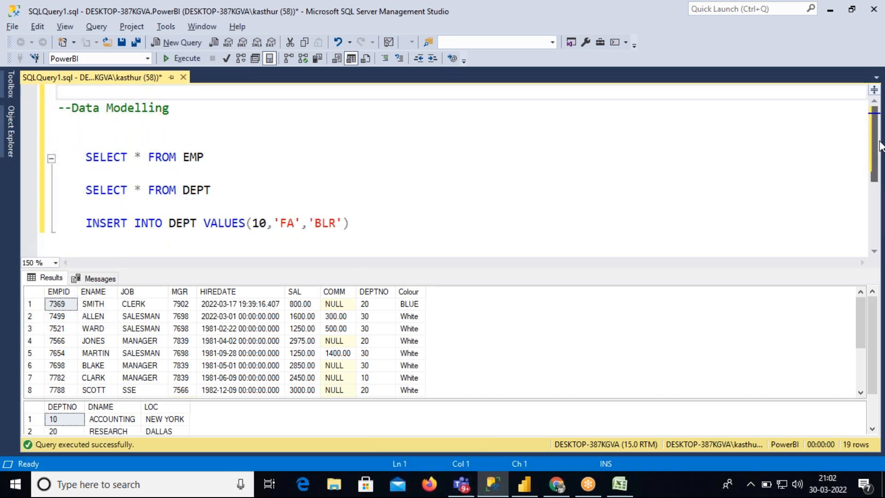
pyautogui.press('Delete')
pyautogui.moveTo(152, 212); pyautogui.dragTo(56, 208)
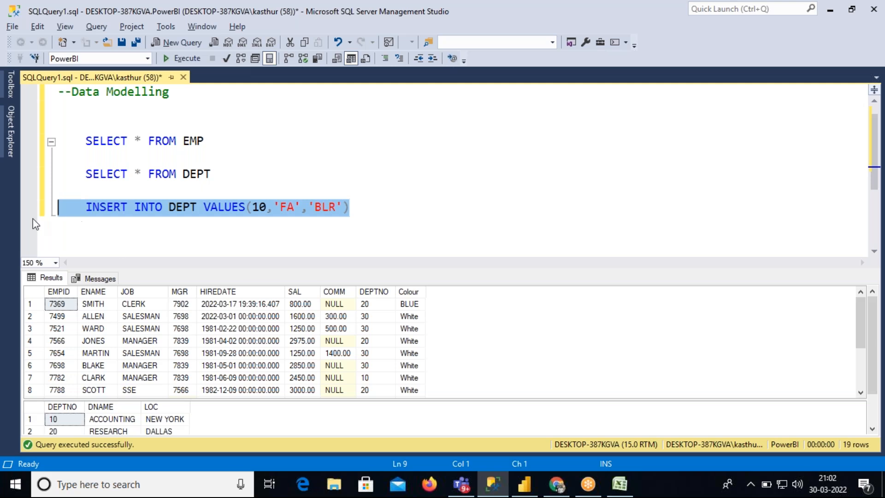
pyautogui.press('Delete')
# Enlarge the results area, highlight all the DEPT result rows, and highlight the EMP table name in the query.
pyautogui.moveTo(183, 268); pyautogui.dragTo(180, 206)
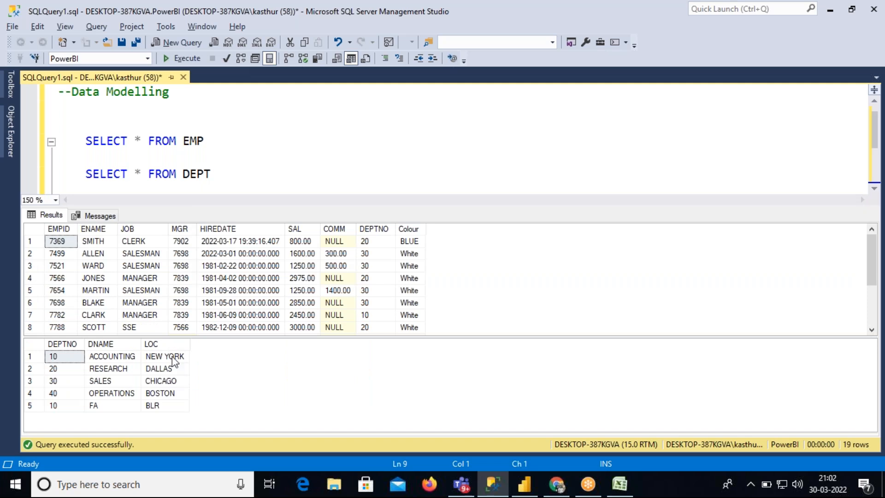
pyautogui.moveTo(170, 406); pyautogui.dragTo(70, 361)
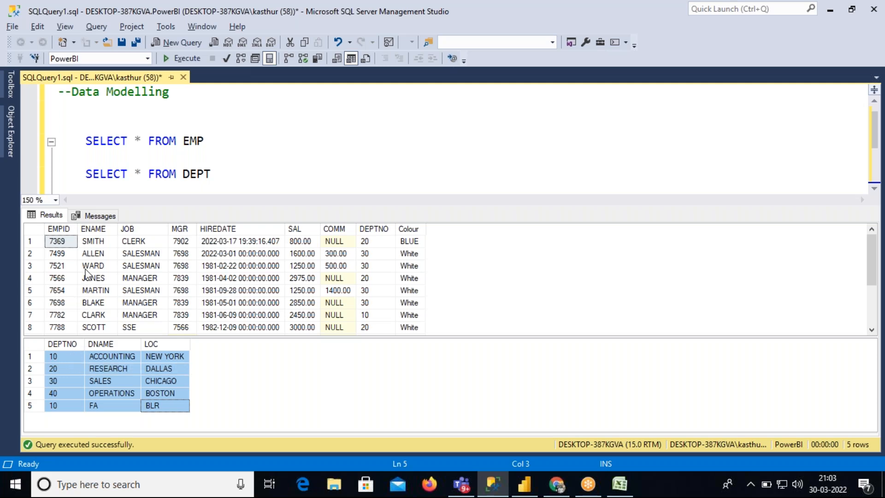
pyautogui.doubleClick(194, 141)
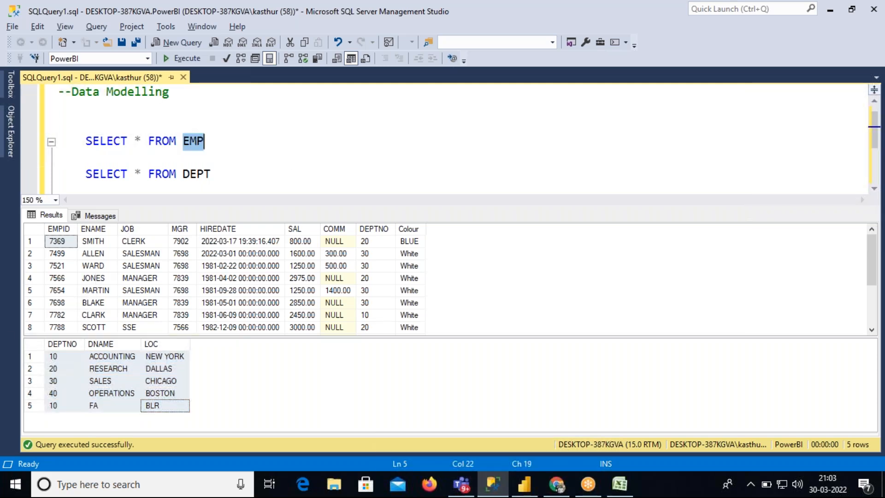
# Highlight the DEPT table name, the EMP result row with DEPTNO 10, and the ACCOUNTING row in the DEPT results.
pyautogui.doubleClick(193, 174)
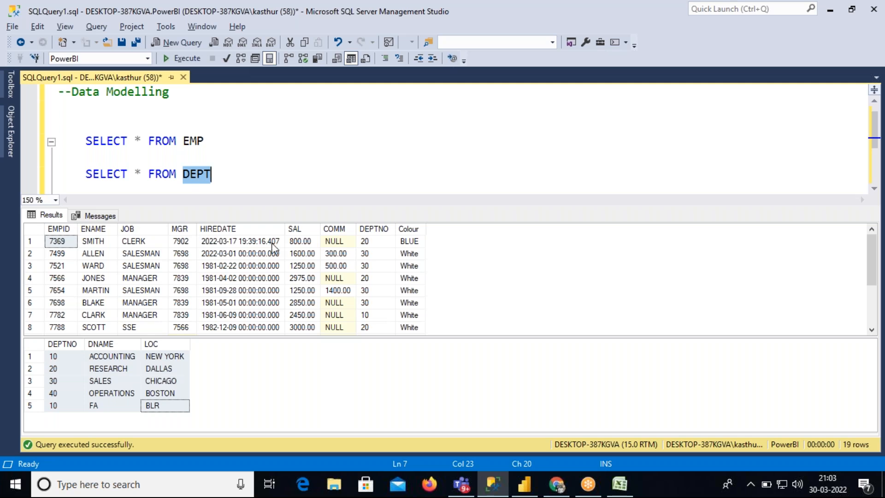
pyautogui.click(365, 315)
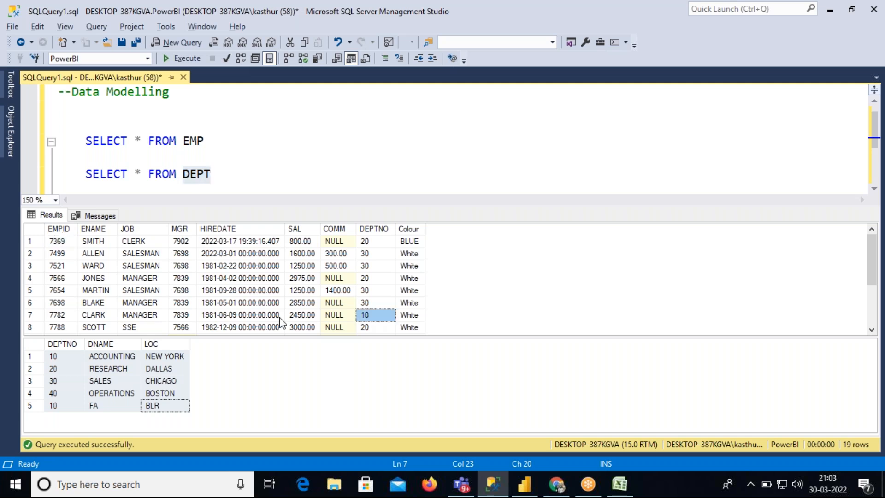
pyautogui.click(30, 315)
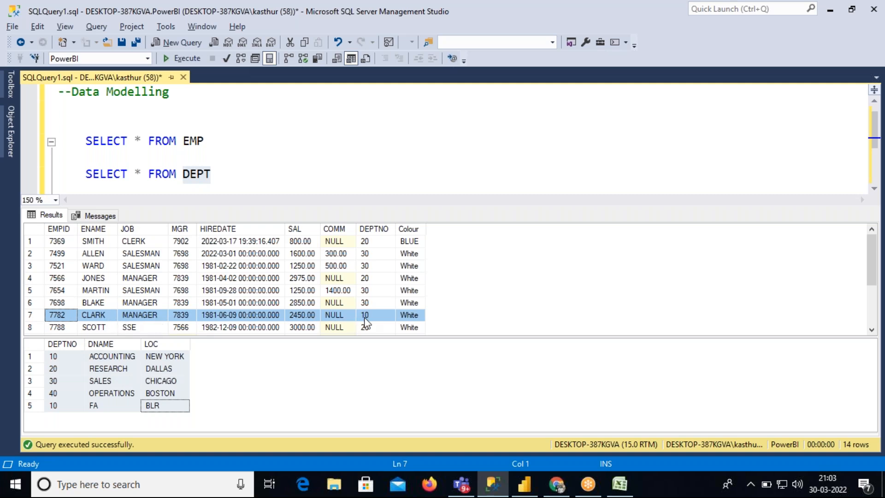
pyautogui.click(45, 364)
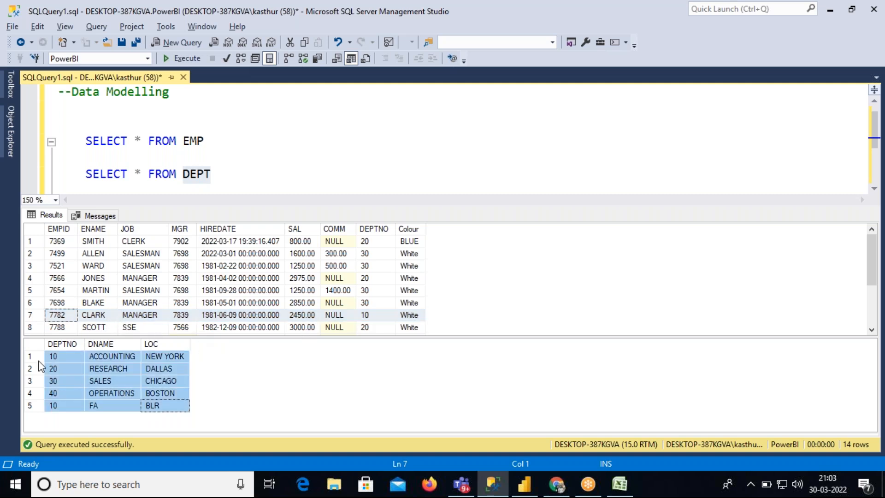
pyautogui.click(57, 357)
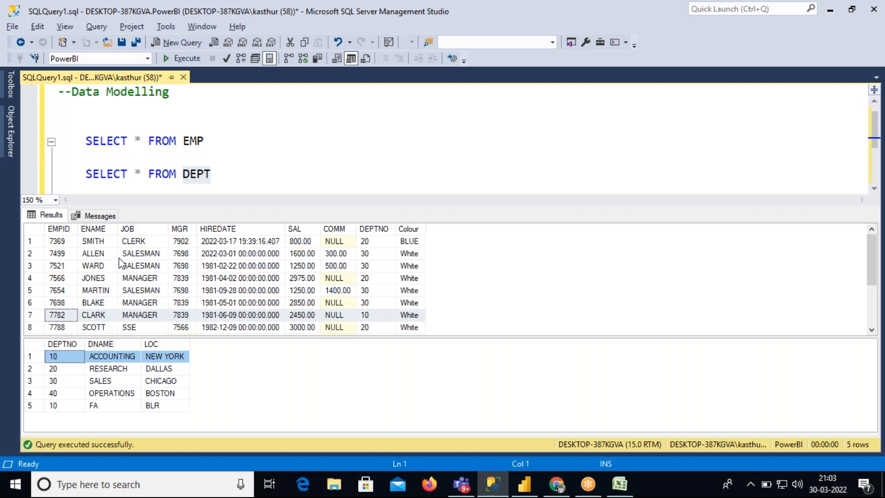
# Switch to Power BI Desktop, try to refresh the model data, and close the refresh report.
pyautogui.click(525, 484)
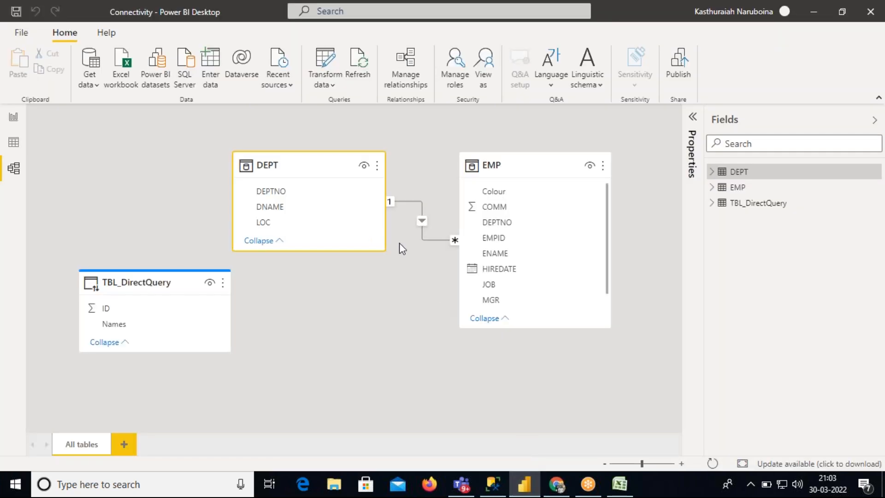
pyautogui.click(359, 71)
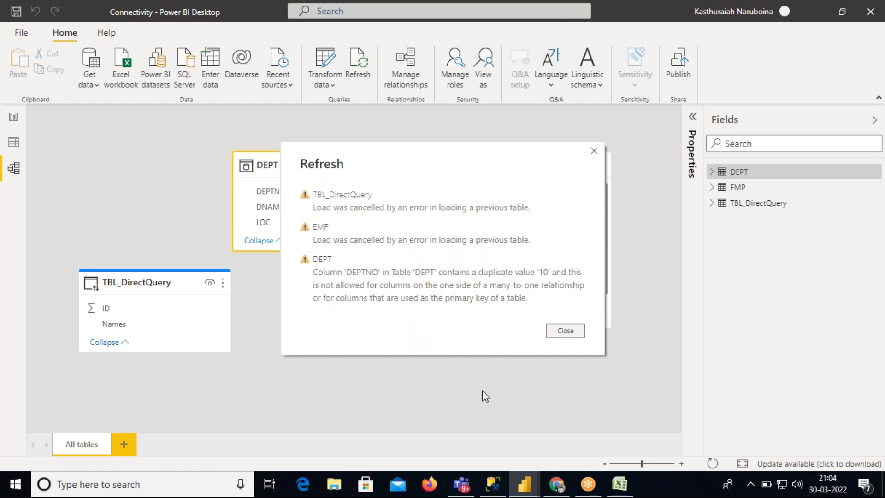
pyautogui.moveTo(496, 485)
pyautogui.moveTo(347, 158); pyautogui.dragTo(613, 159)
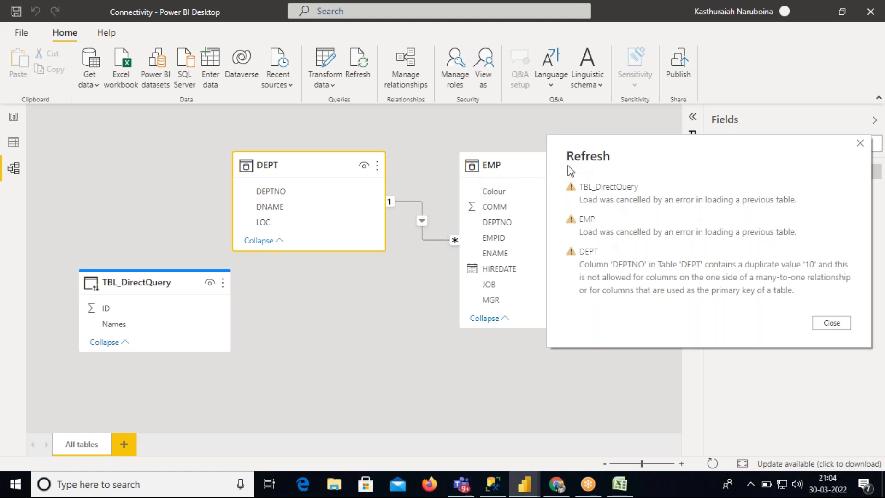
pyautogui.click(831, 323)
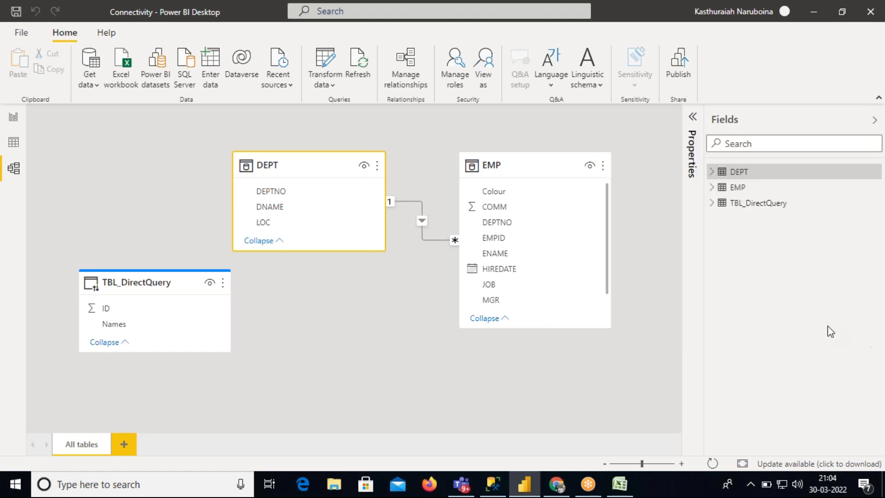
# Change the cardinality of the EMP–DEPT relationship to Many to many (*:*) and refresh the model data.
pyautogui.rightClick(423, 218)
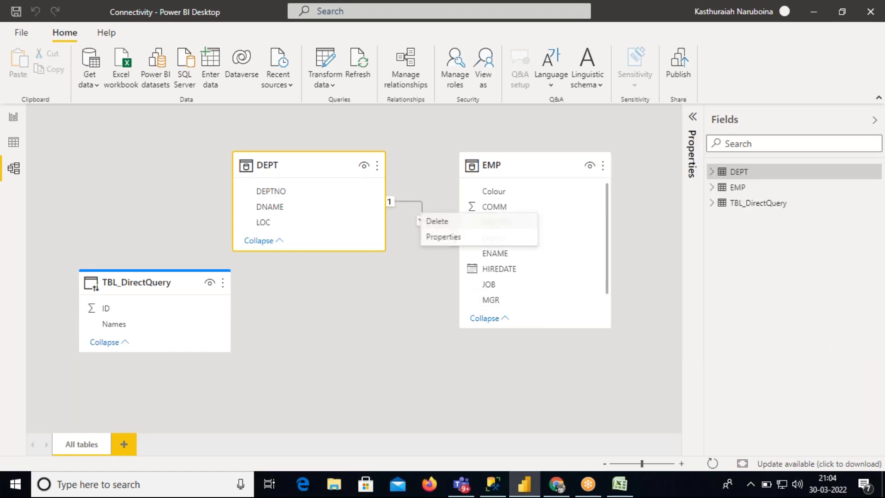
pyautogui.click(445, 238)
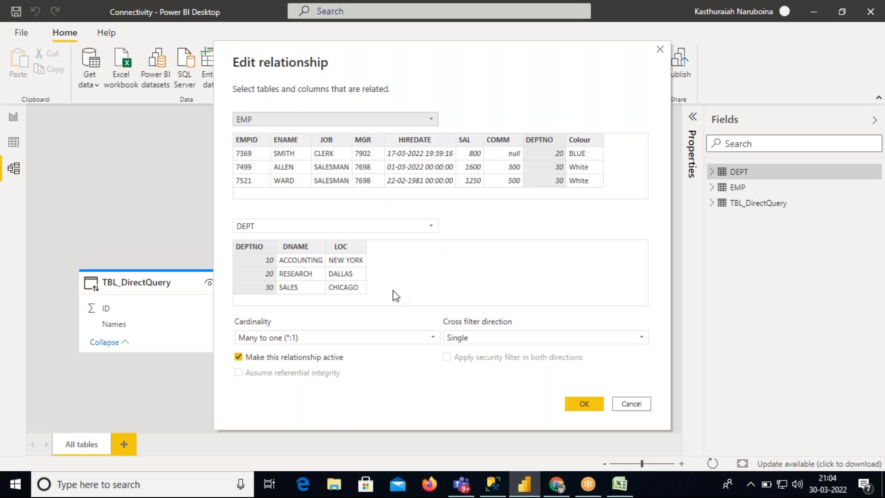
pyautogui.click(345, 336)
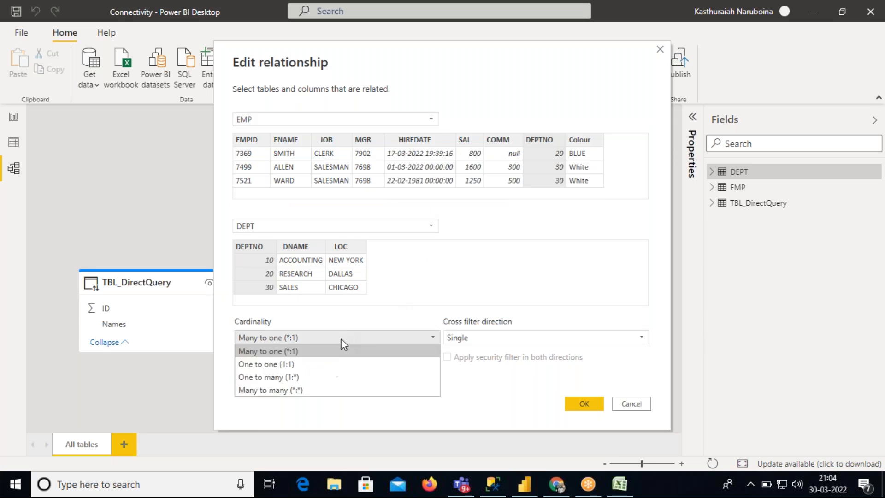
pyautogui.click(296, 389)
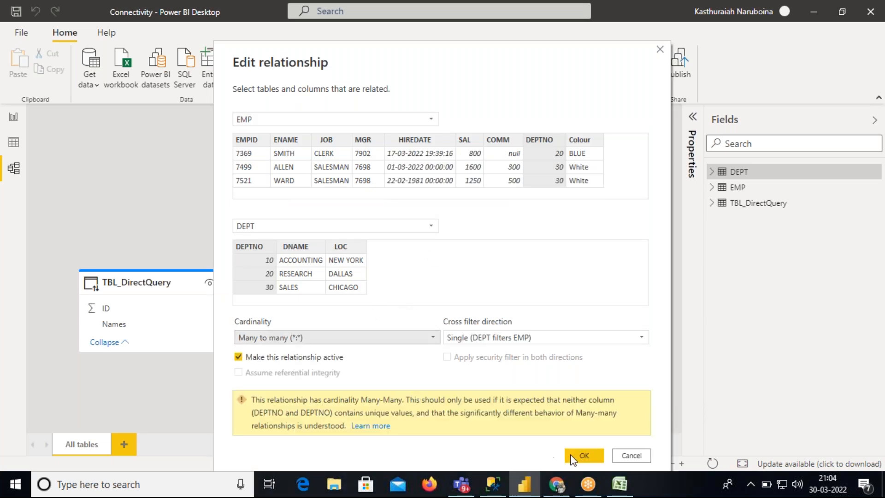
pyautogui.click(577, 457)
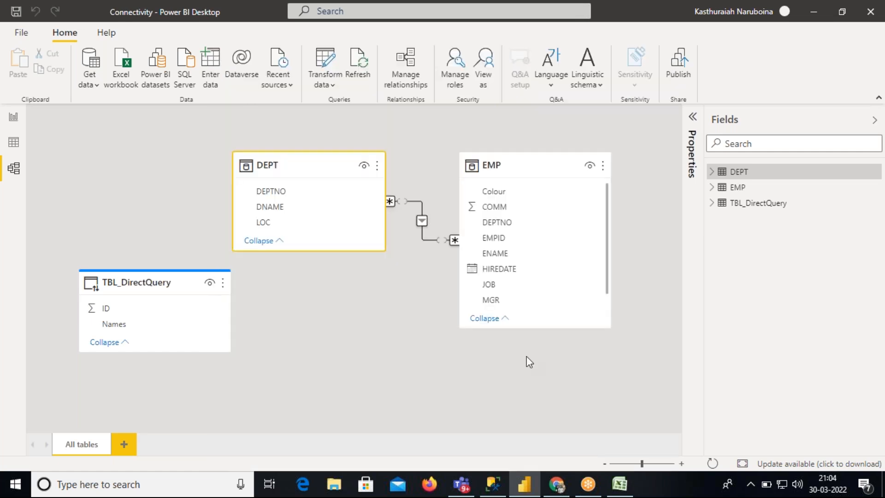
pyautogui.click(352, 67)
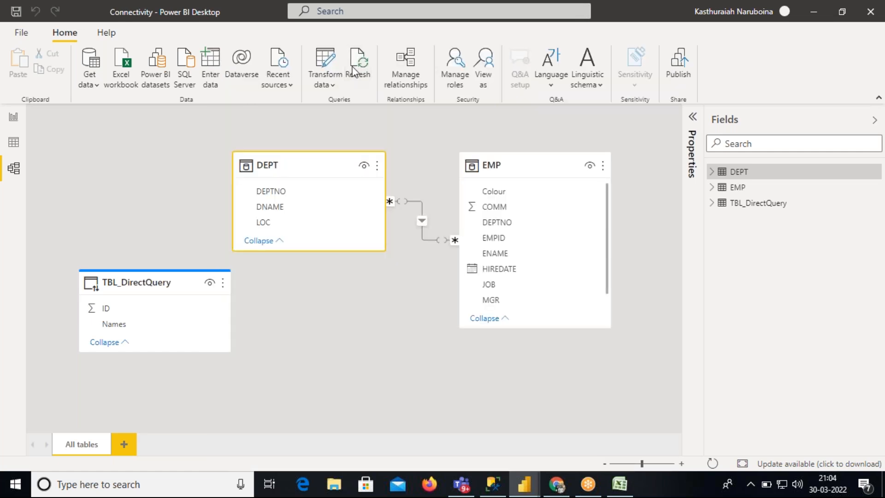
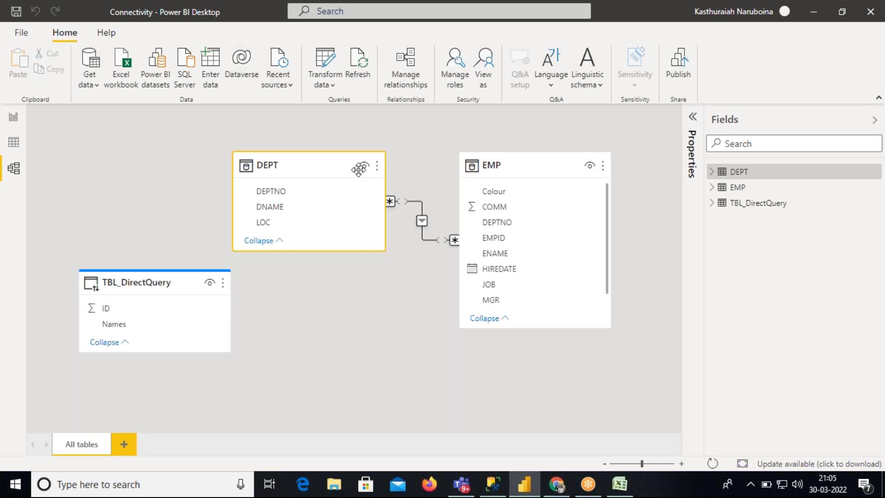
# Move the DEPT and EMP tables farther apart in the model diagram.
pyautogui.moveTo(332, 161)
pyautogui.moveTo(323, 162); pyautogui.dragTo(270, 162)
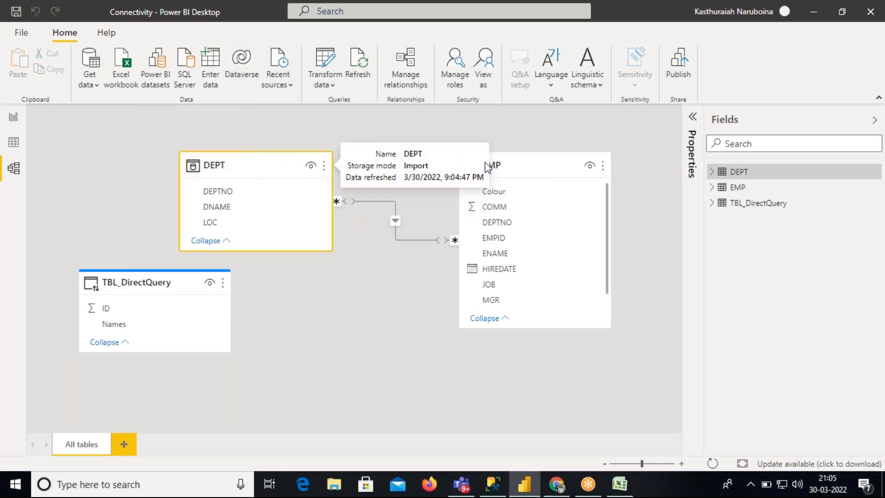
pyautogui.moveTo(593, 159); pyautogui.dragTo(618, 159)
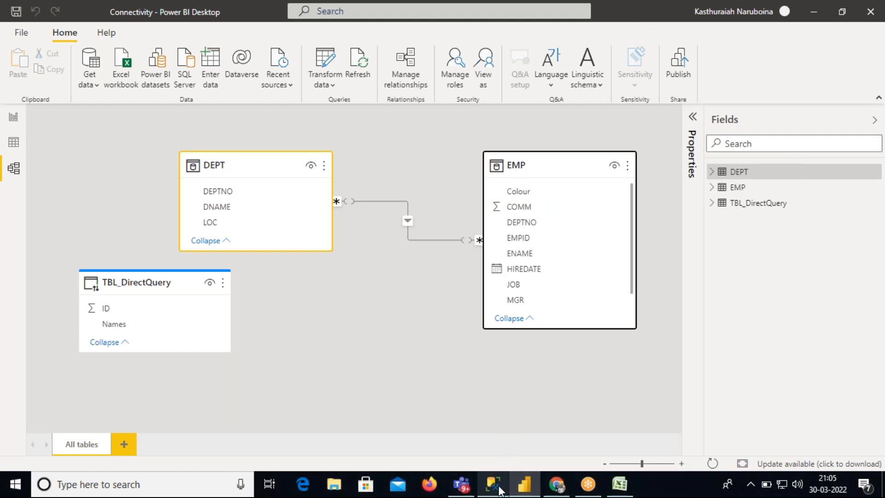
# Switch to the Excel workbook and highlight the student and class tables, the Bridge Table, and the S101 student record.
pyautogui.click(620, 484)
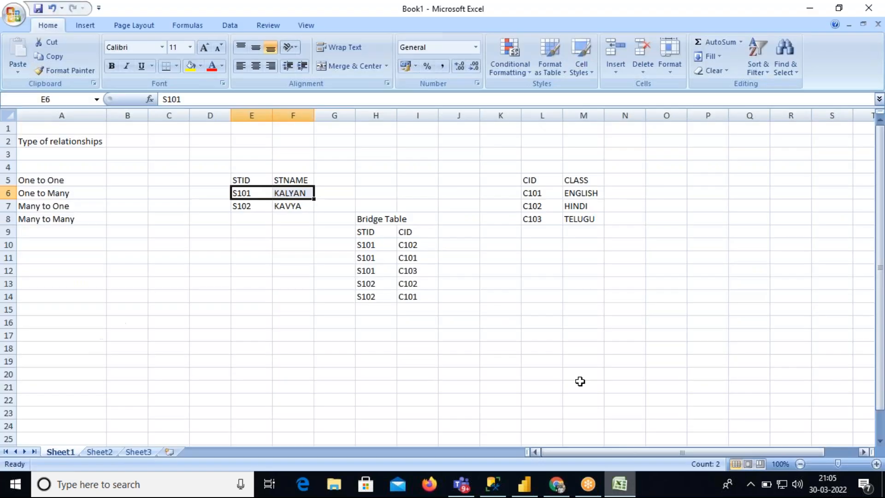
pyautogui.moveTo(242, 180); pyautogui.dragTo(596, 218)
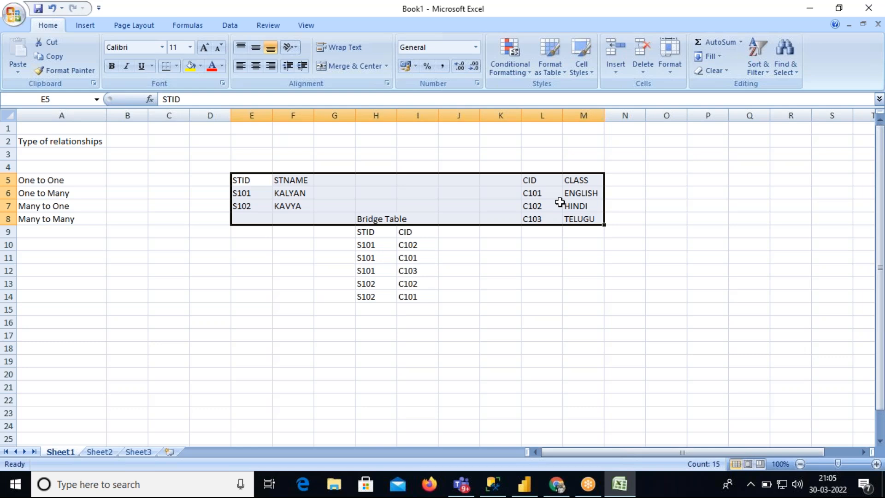
pyautogui.moveTo(381, 219); pyautogui.dragTo(406, 296)
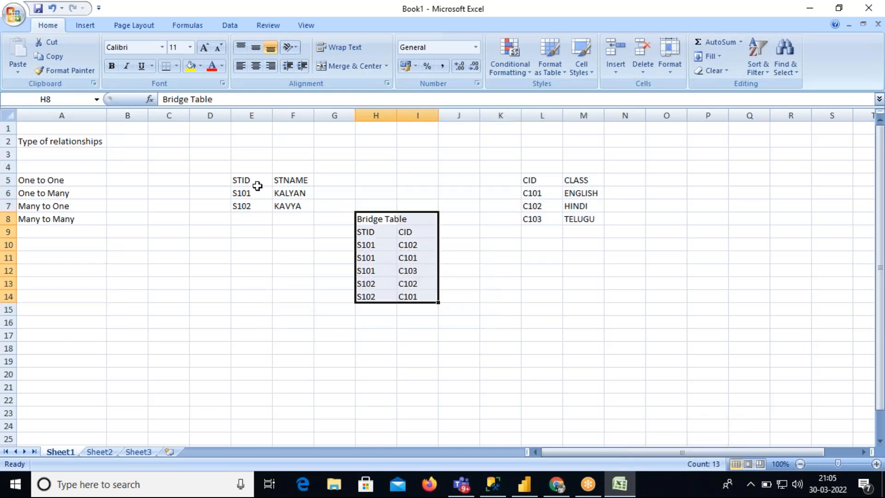
pyautogui.click(245, 194)
pyautogui.moveTo(246, 193); pyautogui.dragTo(283, 196)
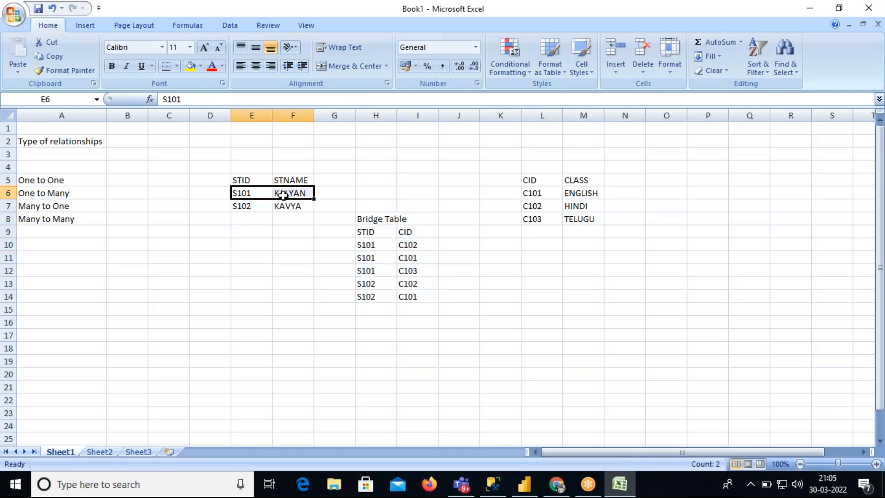
# Add a CID column beside STNAME in the student table with the values C101, C102 and C013.
pyautogui.click(325, 181)
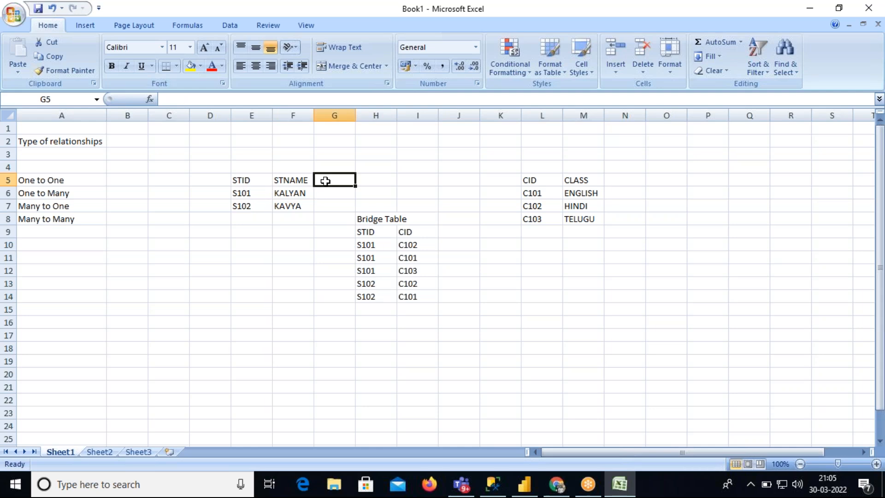
pyautogui.write('CID')
pyautogui.press('Return')
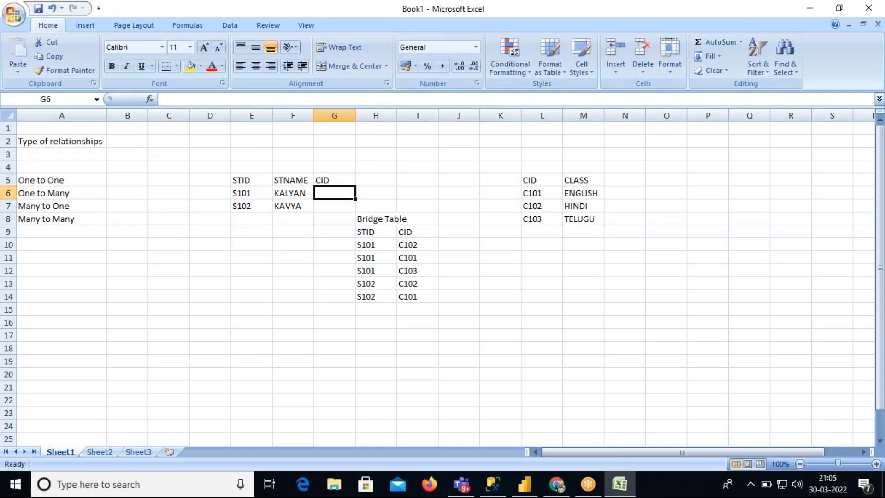
pyautogui.write('C101')
pyautogui.press('Return')
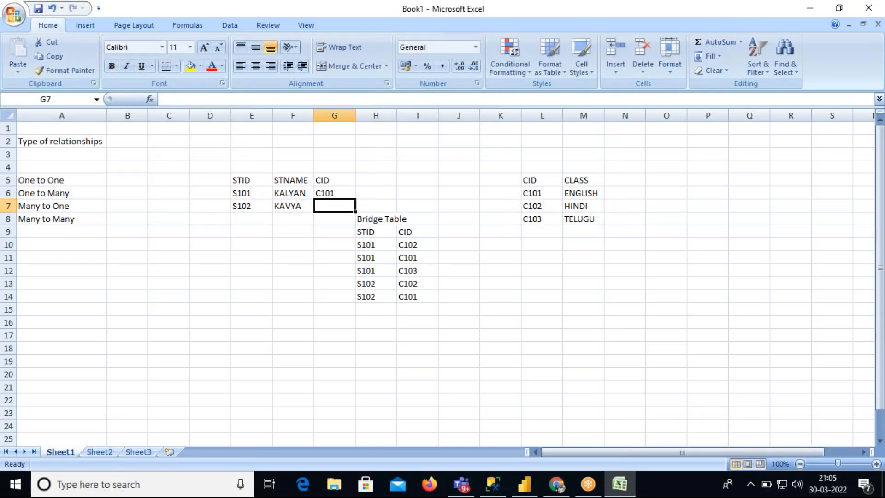
pyautogui.write('C102')
pyautogui.press('Return')
pyautogui.write('C013')
pyautogui.press('Return')
# Copy the S101 student's ID and name into the two rows below, E7:F8.
pyautogui.moveTo(264, 193); pyautogui.dragTo(290, 218)
pyautogui.hotkey('ctrl', 'c')
pyautogui.hotkey('ctrl', 'v')
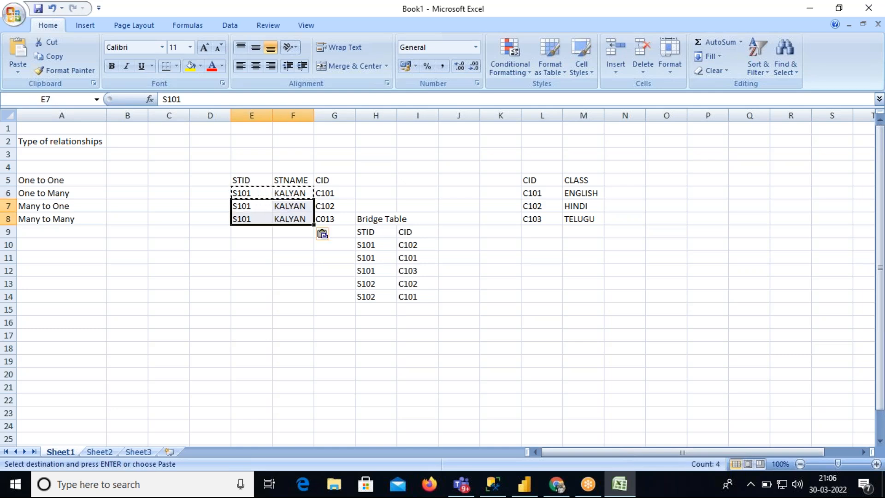
# Enter student ID S102 and that student's name in row 9 of the student table.
pyautogui.click(251, 231)
pyautogui.write('S101')
pyautogui.press('BackSpace')
pyautogui.write('2')
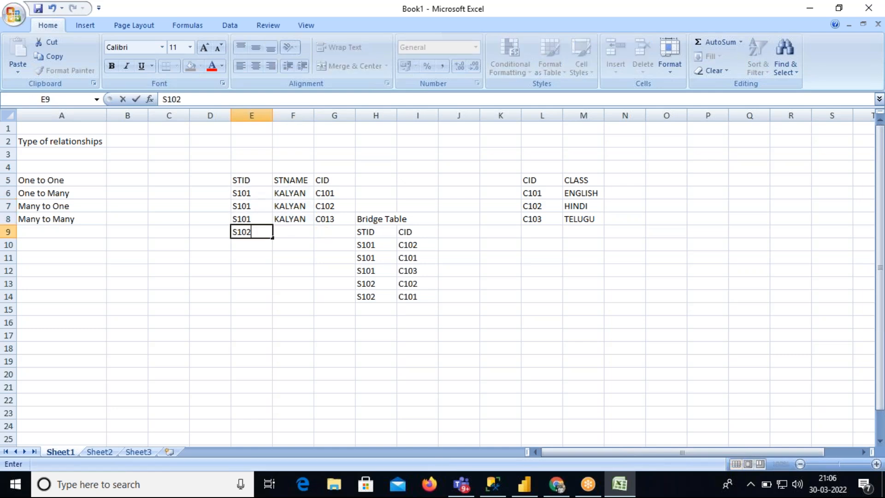
pyautogui.press('Tab')
pyautogui.write('KAVYA')
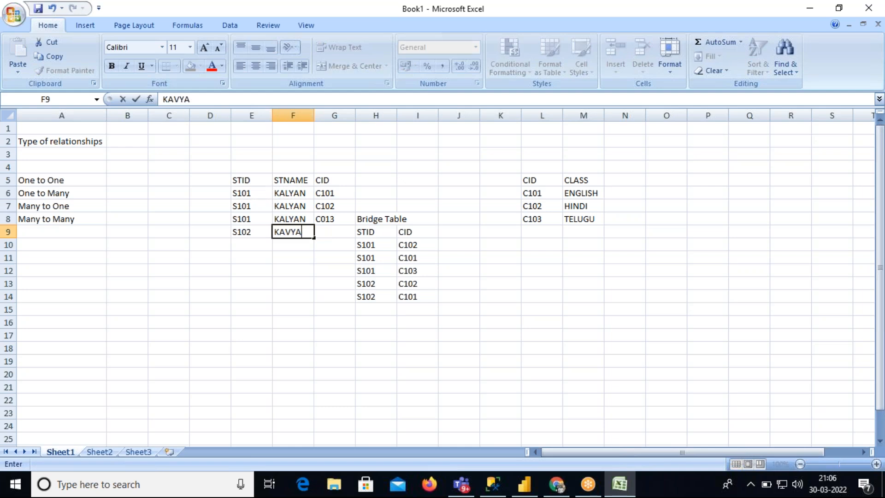
pyautogui.press('Return')
pyautogui.click(293, 231)
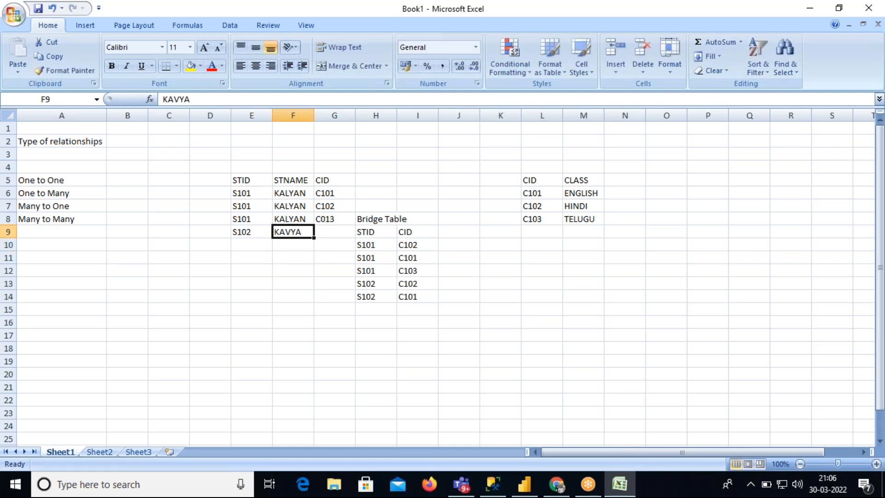
# Highlight the Bridge Table, the student table, the class table, and the list of four relationship types.
pyautogui.moveTo(251, 180); pyautogui.dragTo(404, 296)
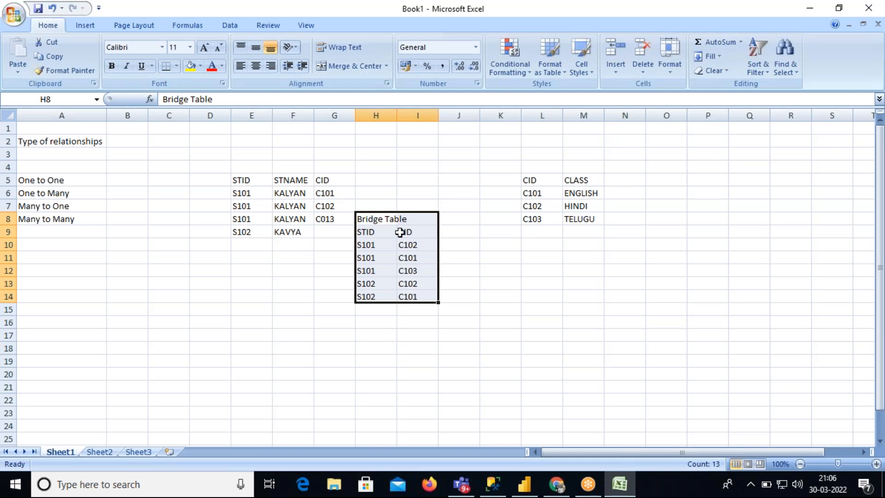
pyautogui.moveTo(252, 183); pyautogui.dragTo(318, 233)
pyautogui.moveTo(539, 179); pyautogui.dragTo(569, 214)
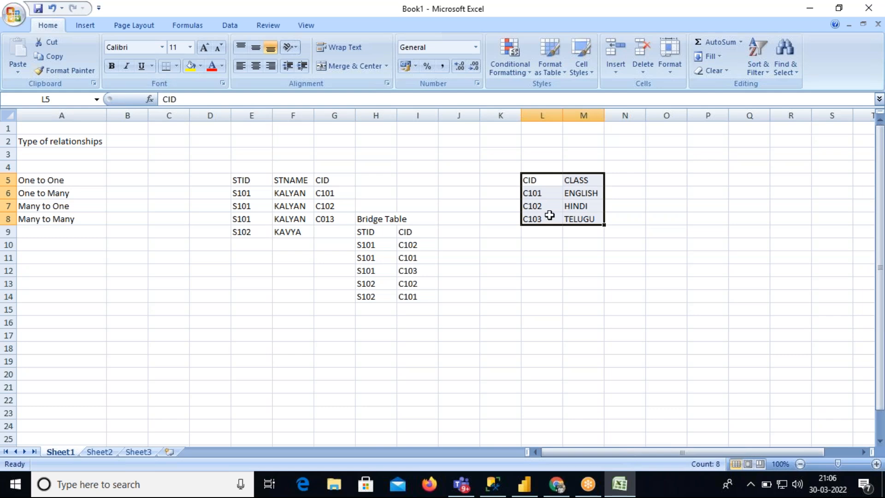
pyautogui.moveTo(249, 184); pyautogui.dragTo(316, 233)
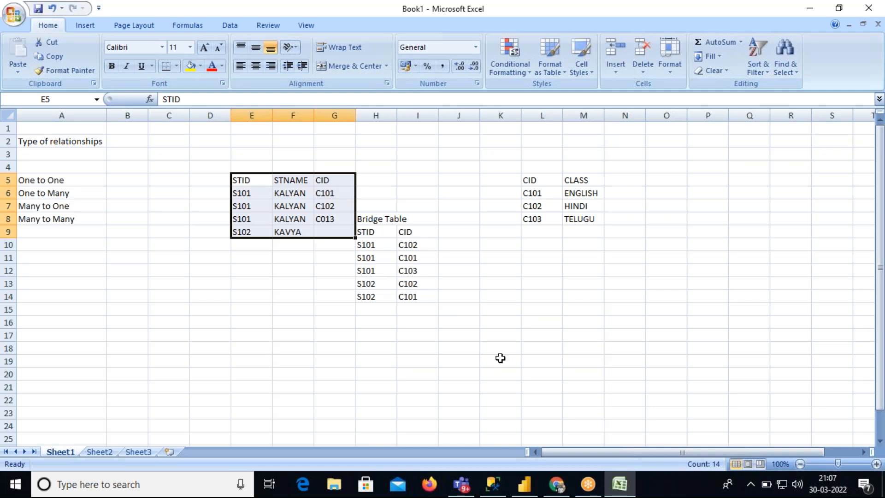
pyautogui.click(28, 181)
pyautogui.moveTo(27, 181); pyautogui.dragTo(27, 215)
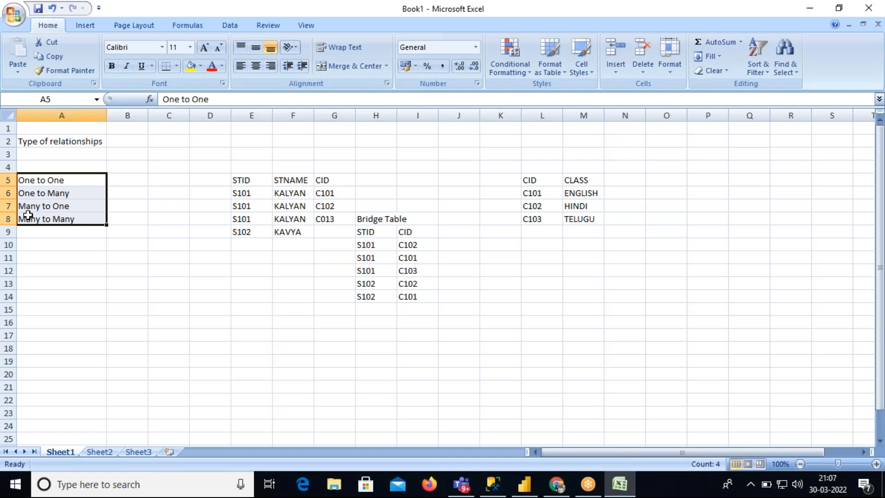
# Switch to SQL Server Management Studio, highlight the 10, FA, BLR result row, and place the cursor after the DEPT query.
pyautogui.click(499, 490)
pyautogui.click(66, 409)
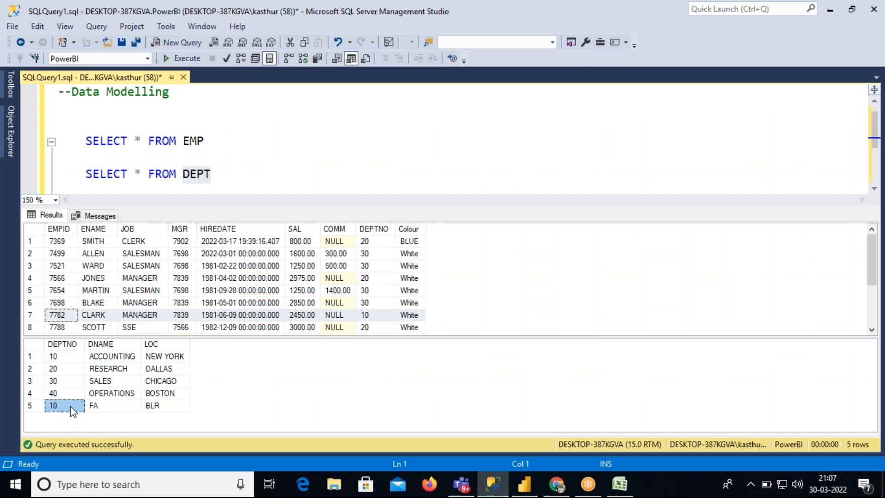
pyautogui.moveTo(66, 410); pyautogui.dragTo(159, 413)
pyautogui.click(213, 177)
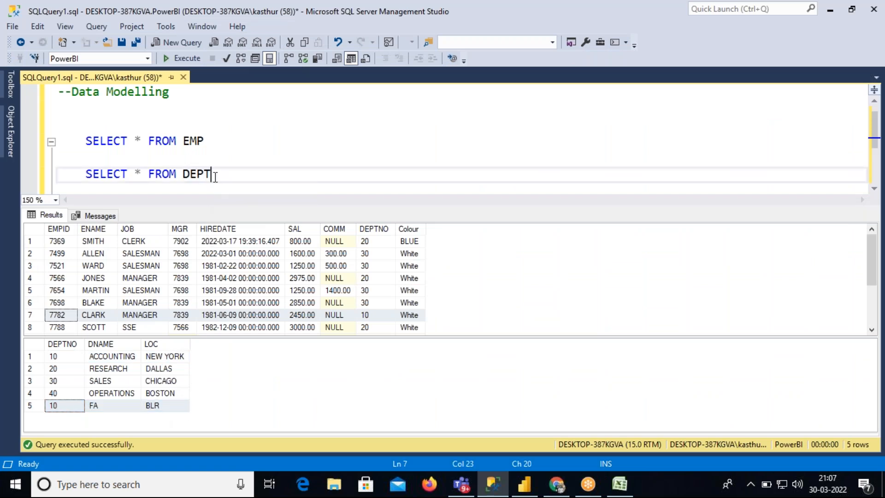
# Write and run the statement DELETE FROM DEPT WHERE DEPTNO=10 AND DNAME='FA' below the DEPT query.
pyautogui.press('Return')
pyautogui.press('Return')
pyautogui.write('DE')
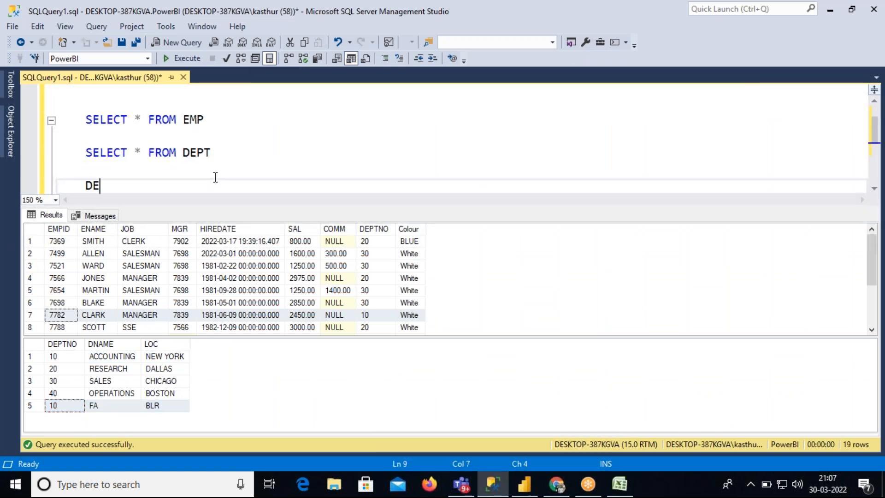
pyautogui.write('LETE FROM ')
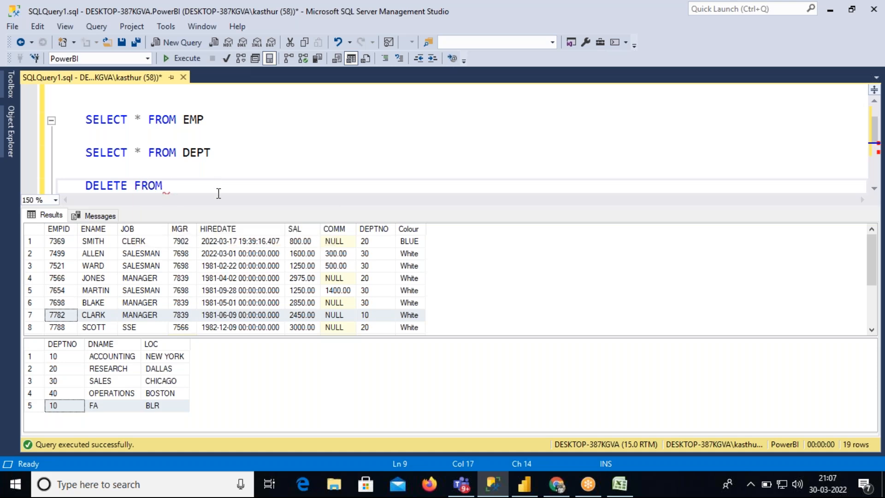
pyautogui.write('DEPT WHERE DEPTNO ')
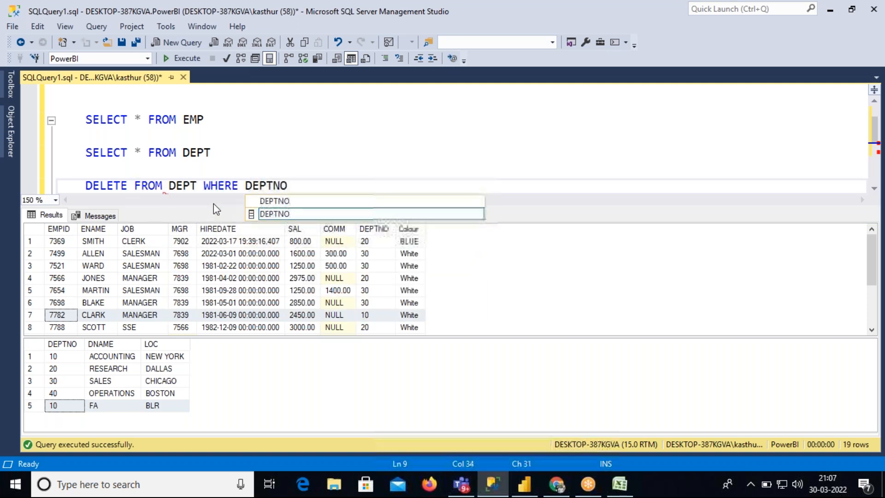
pyautogui.write('=10 A')
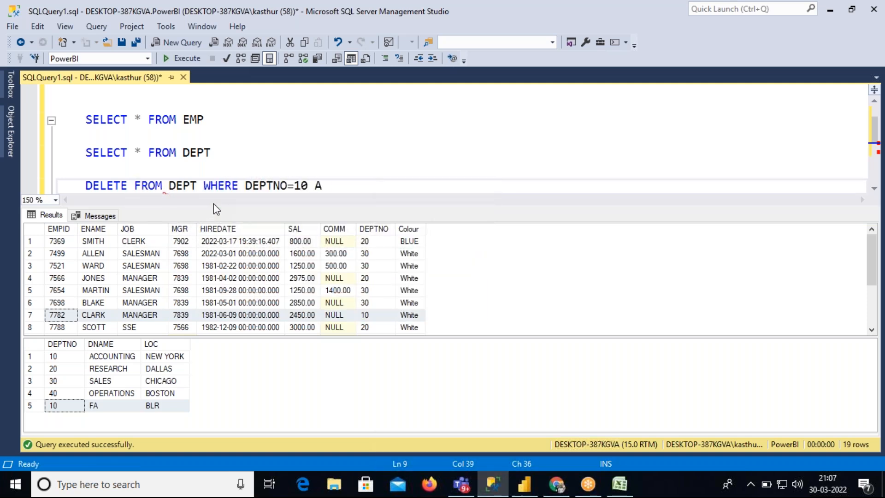
pyautogui.write('ND DNAME')
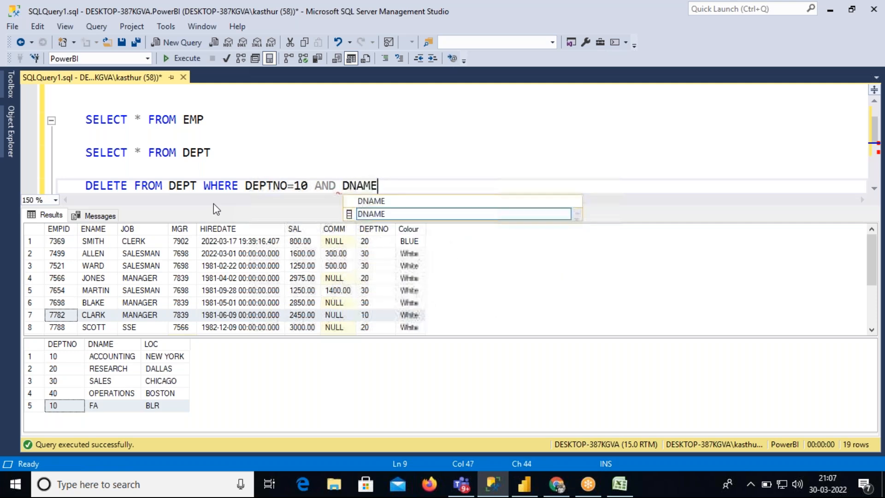
pyautogui.write("=''")
pyautogui.press('Left')
pyautogui.write('FA')
pyautogui.moveTo(428, 187); pyautogui.dragTo(86, 188)
pyautogui.press('F5')
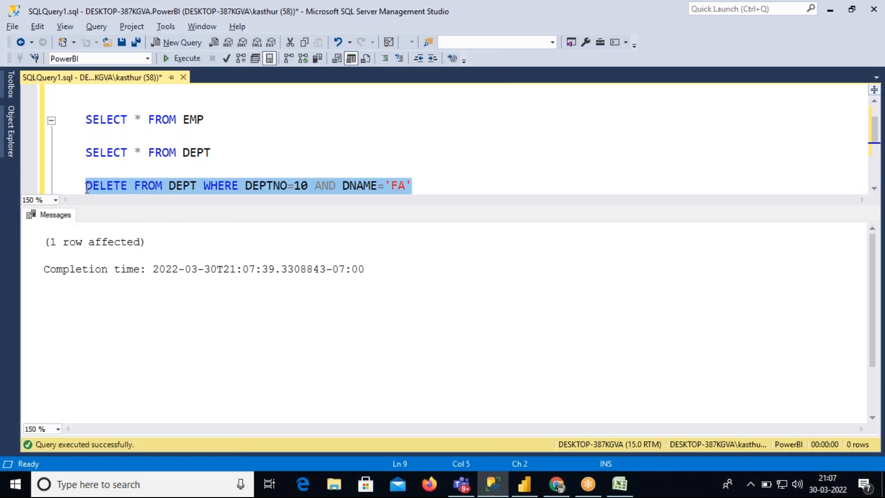
# Remove the DELETE statement from the script and rerun the EMP and DEPT SELECT queries together.
pyautogui.press('Delete')
pyautogui.moveTo(216, 153); pyautogui.dragTo(69, 126)
pyautogui.press('F5')
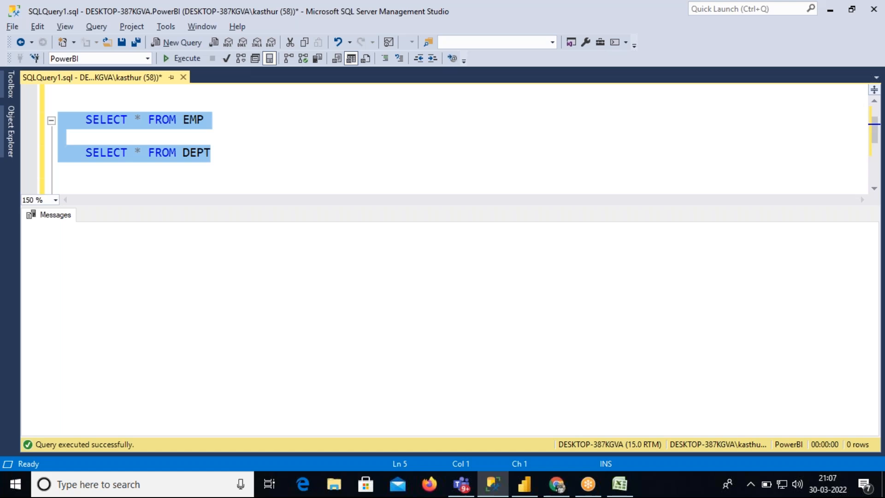
# Switch to Power BI Desktop and refresh the model's data.
pyautogui.click(525, 484)
pyautogui.click(364, 64)
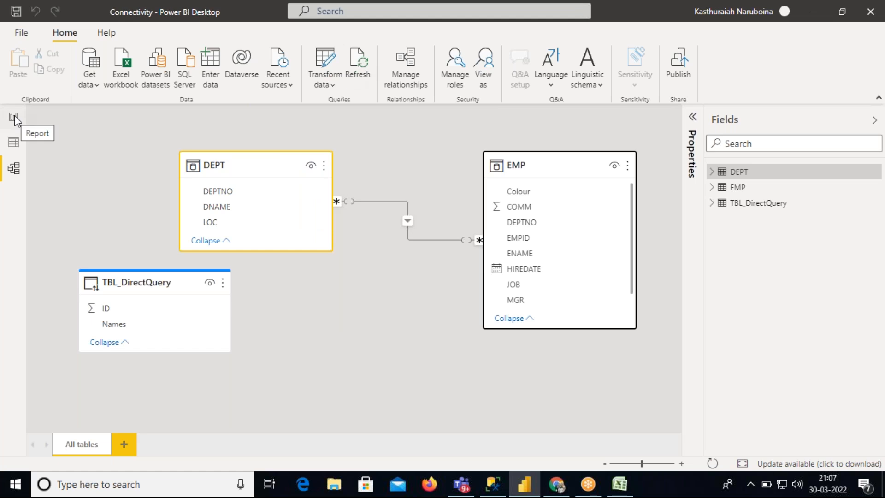
# Try the Many to one (*:1) cardinality on the DEPT–EMP relationship, view the cross filter direction options, and cancel the edit.
pyautogui.rightClick(407, 220)
pyautogui.click(436, 238)
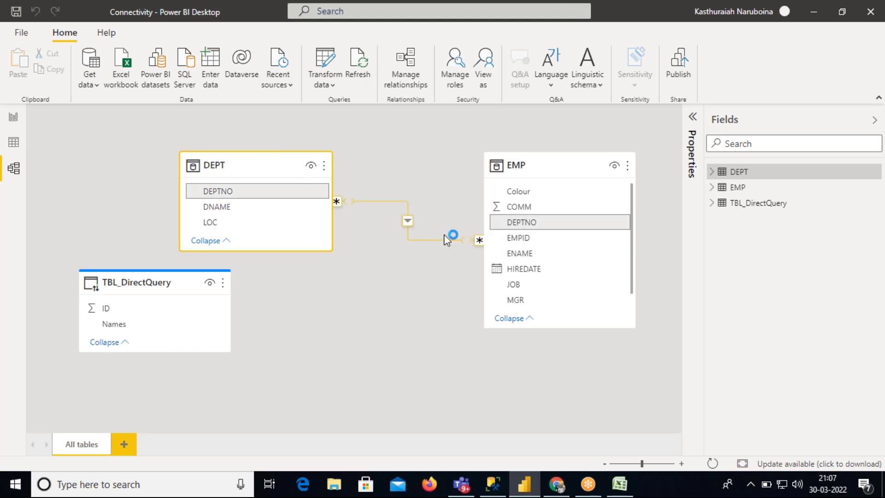
pyautogui.click(346, 312)
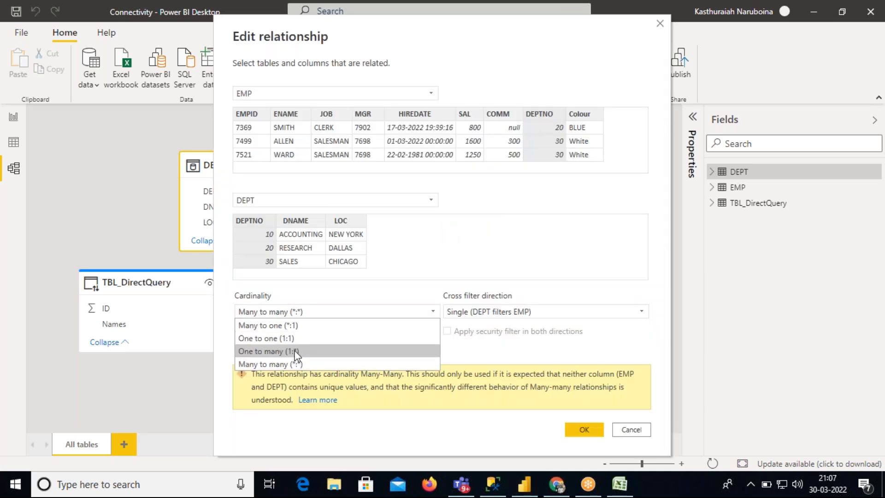
pyautogui.click(267, 325)
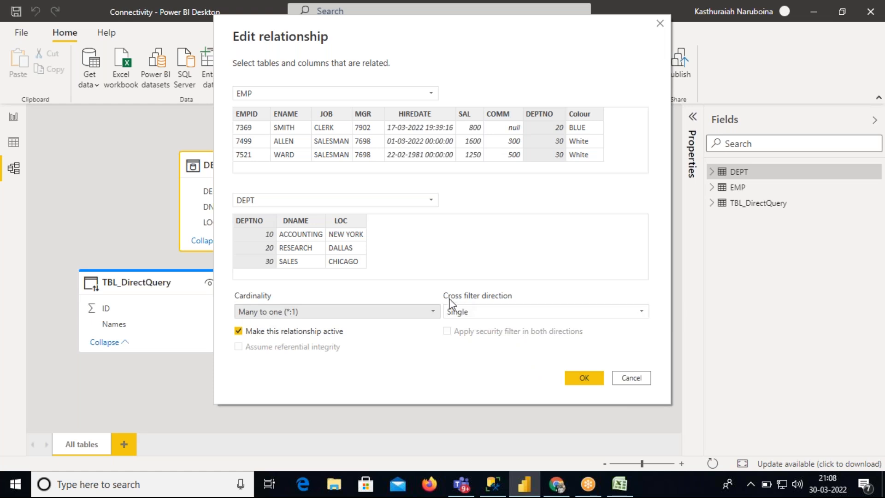
pyautogui.click(477, 313)
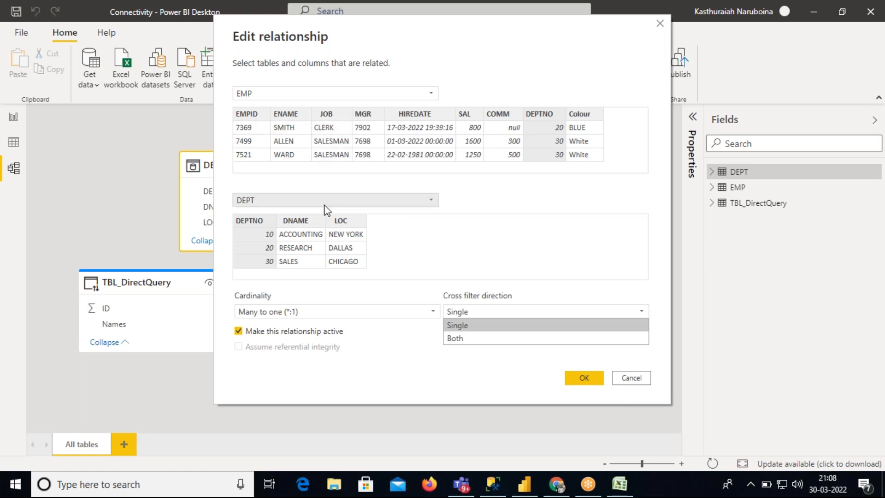
pyautogui.click(627, 381)
pyautogui.click(627, 381)
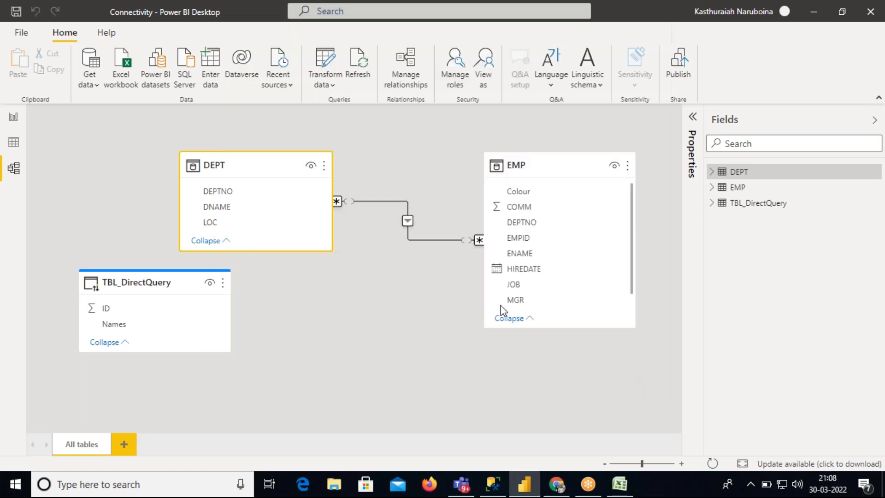
# Remove DNAME and LOC from the employee table on the report page and narrow the table to fit its remaining columns.
pyautogui.click(13, 118)
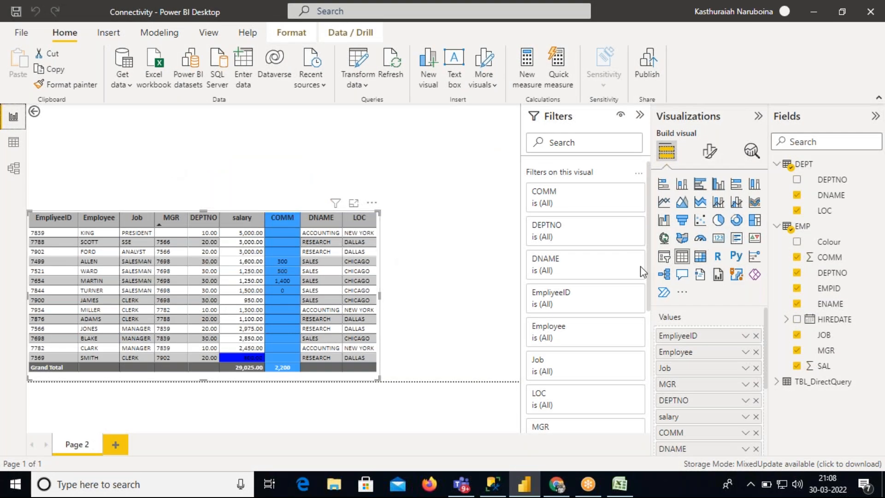
pyautogui.click(797, 195)
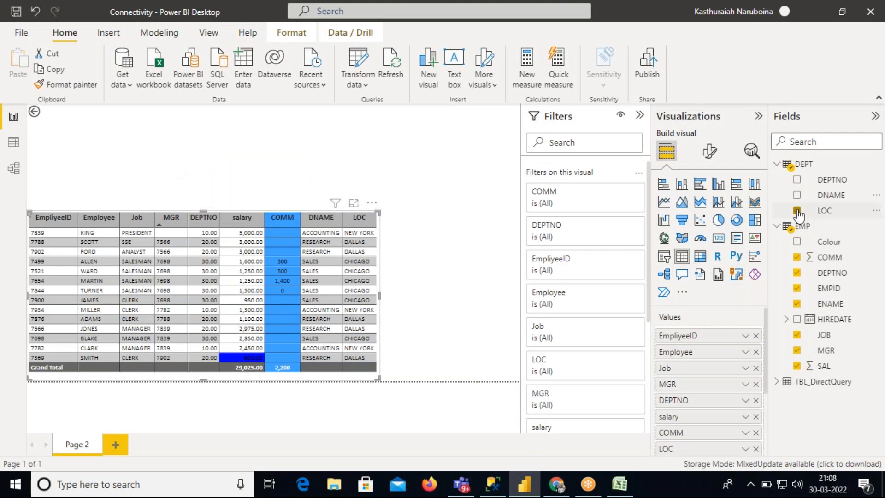
pyautogui.click(797, 211)
pyautogui.moveTo(379, 295); pyautogui.dragTo(307, 300)
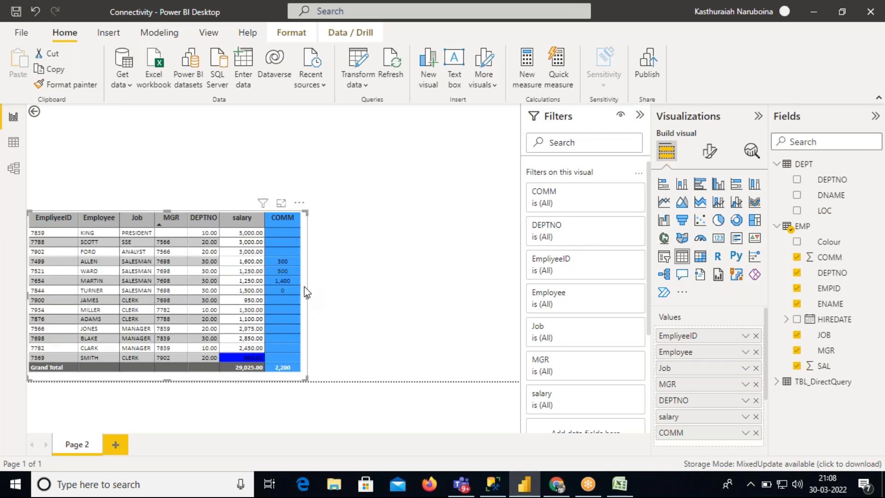
# Duplicate the employee table and move the copy to the report page's upper-right corner.
pyautogui.hotkey('ctrl', 'c')
pyautogui.hotkey('ctrl', 'v')
pyautogui.moveTo(308, 254); pyautogui.dragTo(525, 147)
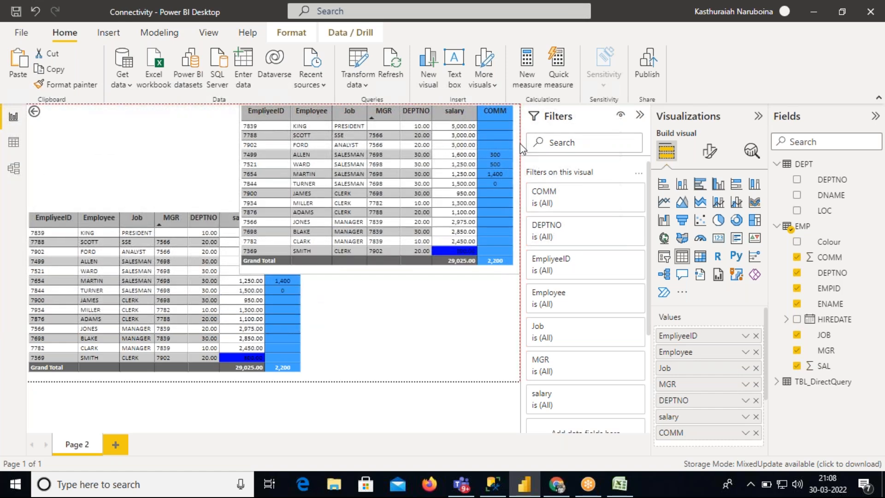
# Remove the EMP fields COMM, DEPTNO, EMPID, ENAME, JOB, MGR and SAL from the copied table.
pyautogui.click(797, 257)
pyautogui.click(798, 274)
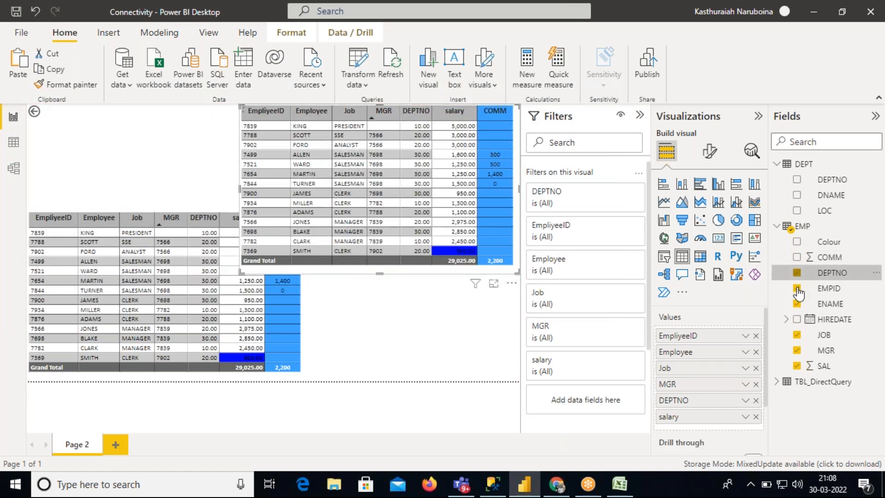
pyautogui.click(798, 288)
pyautogui.click(798, 304)
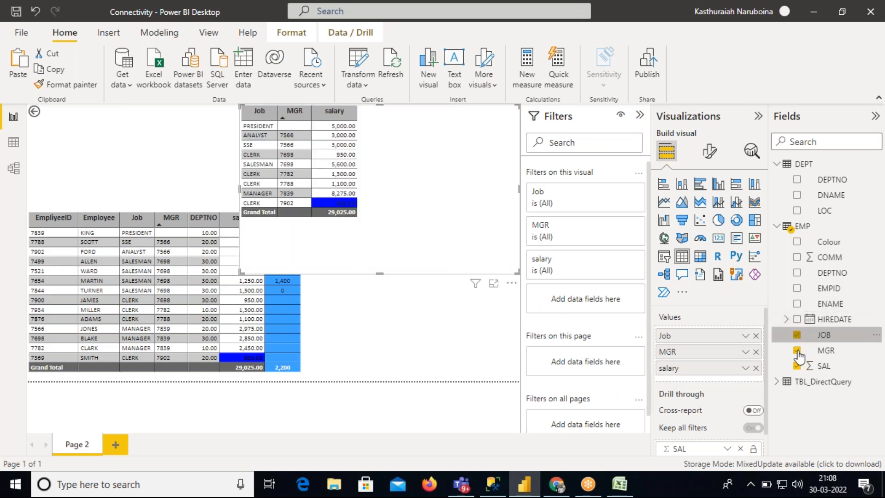
pyautogui.click(802, 336)
pyautogui.click(796, 350)
pyautogui.click(796, 365)
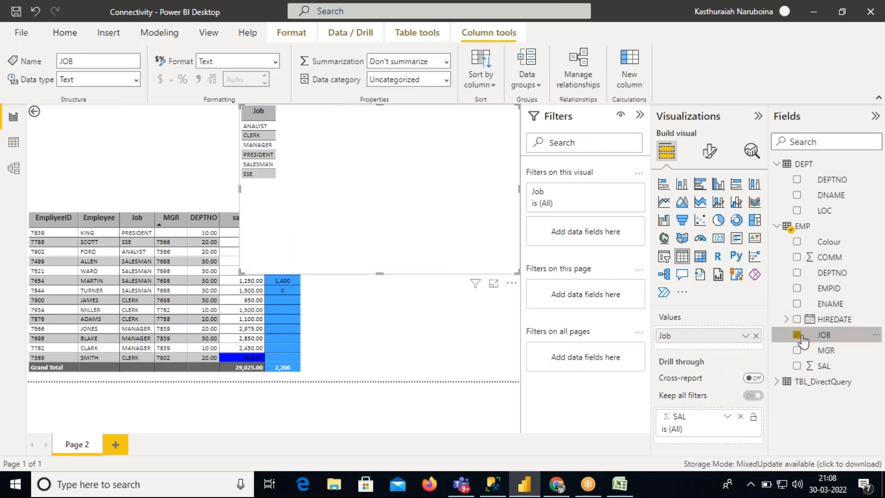
pyautogui.click(797, 335)
# Add DEPTNO, DNAME and LOC from the DEPT table to the emptied copy.
pyautogui.click(797, 179)
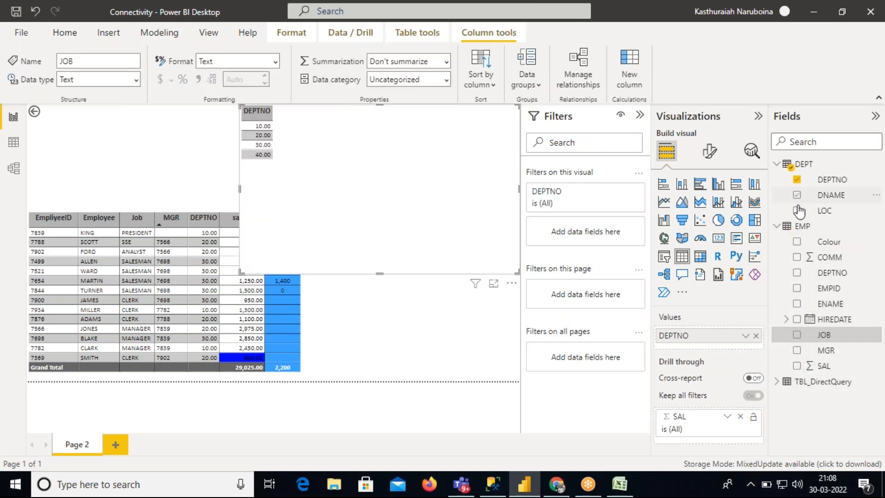
pyautogui.click(797, 195)
pyautogui.click(796, 210)
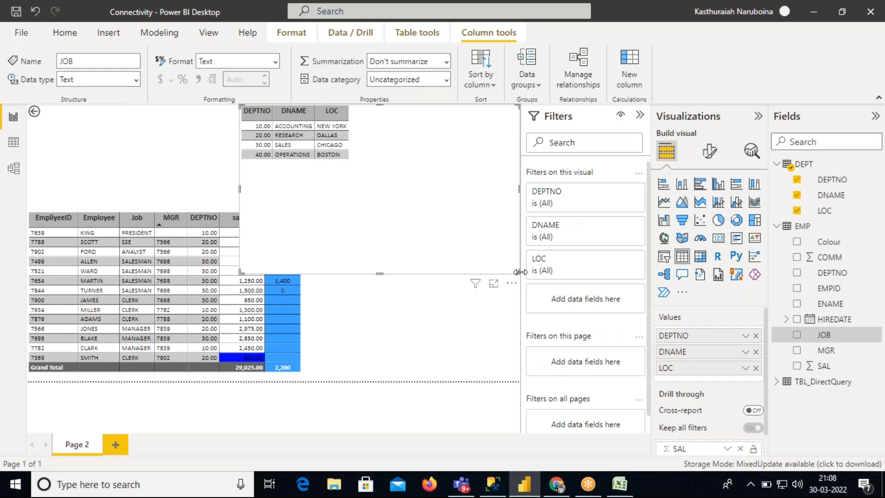
# Shrink the department table and place it beside the employee table, aligned with its upper edge.
pyautogui.moveTo(520, 272); pyautogui.dragTo(384, 272)
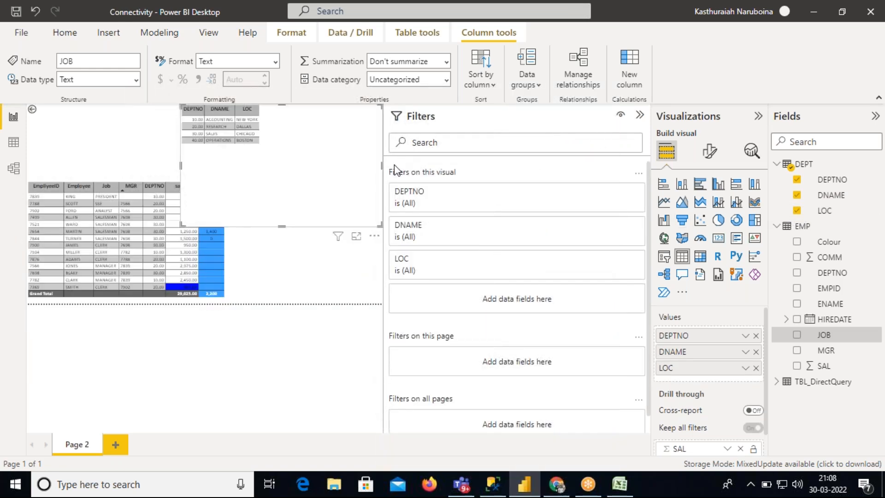
pyautogui.moveTo(383, 177); pyautogui.dragTo(552, 174)
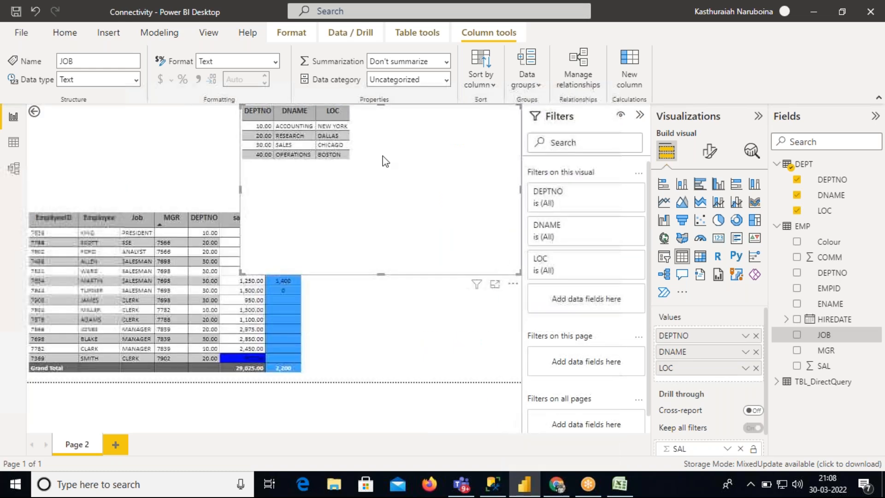
pyautogui.moveTo(520, 274); pyautogui.dragTo(470, 256)
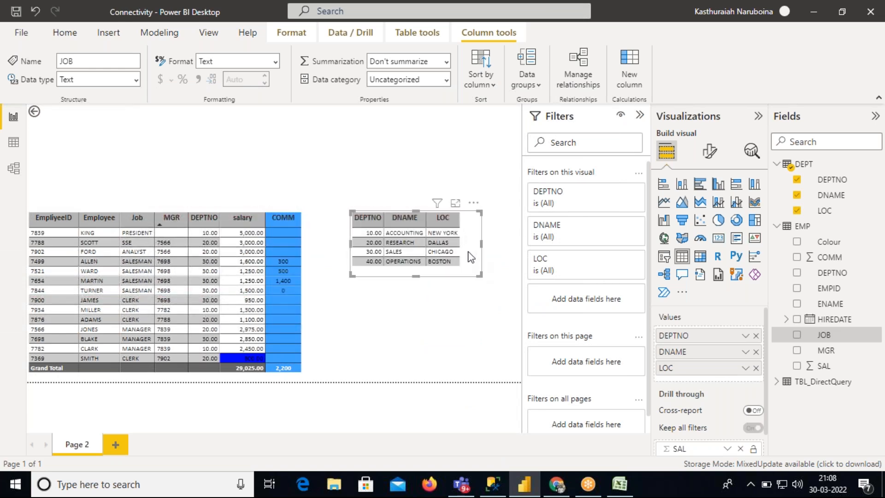
pyautogui.click(306, 267)
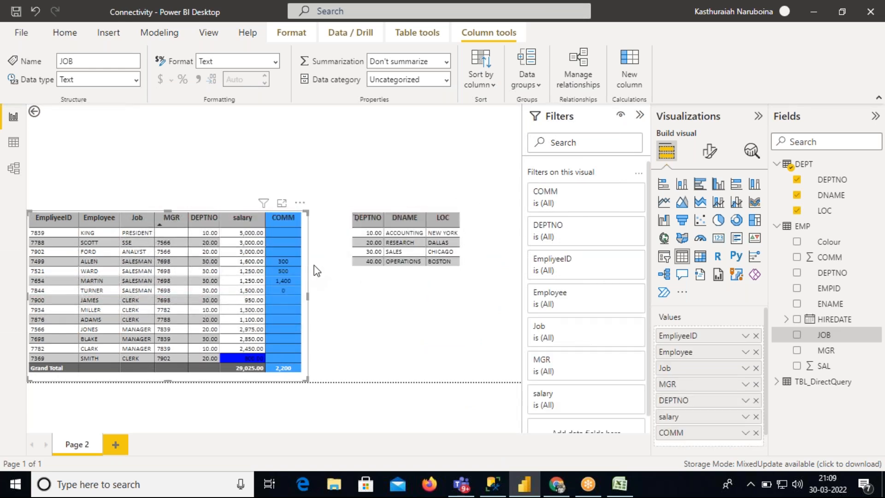
pyautogui.click(473, 261)
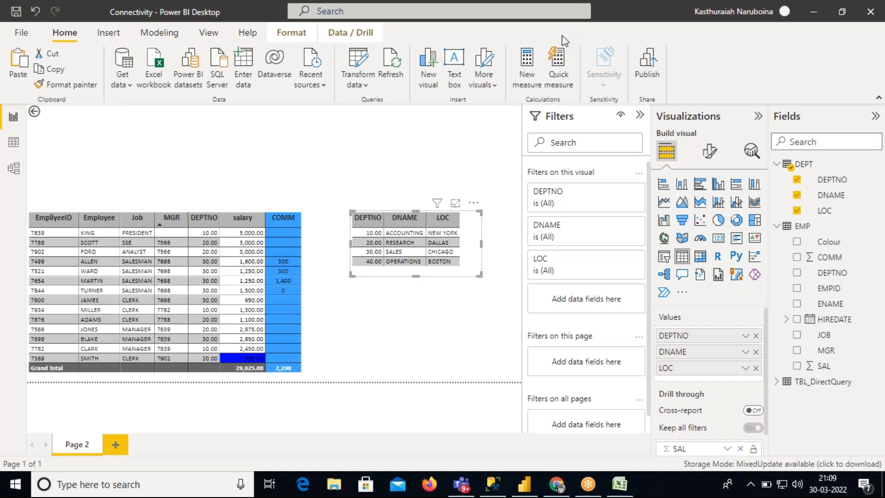
pyautogui.moveTo(18, 205)
pyautogui.mouseDown()
pyautogui.moveTo(279, 203)
pyautogui.moveTo(331, 219)
pyautogui.moveTo(373, 297)
pyautogui.moveTo(500, 268)
pyautogui.moveTo(479, 185)
pyautogui.moveTo(436, 188)
pyautogui.mouseUp()
pyautogui.moveTo(258, 199); pyautogui.dragTo(271, 180)
pyautogui.moveTo(276, 126)
pyautogui.mouseDown()
pyautogui.moveTo(274, 143)
pyautogui.moveTo(286, 124)
pyautogui.moveTo(290, 138)
pyautogui.moveTo(306, 126)
pyautogui.mouseUp()
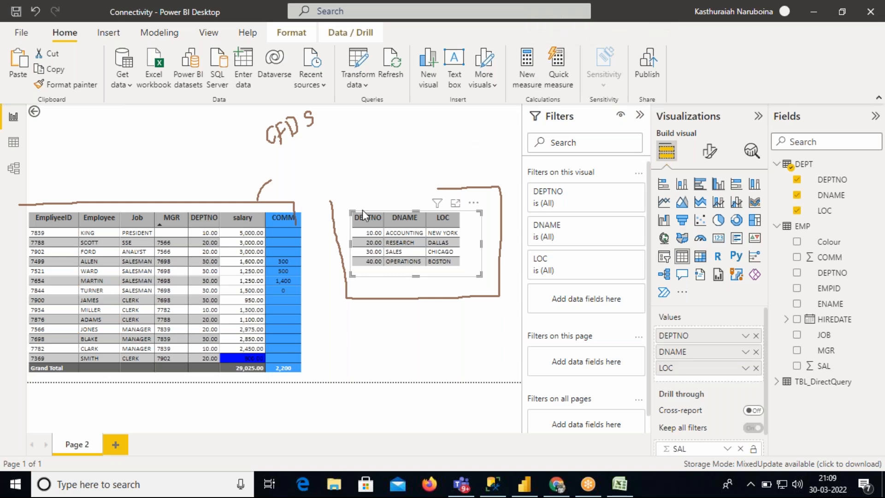
# Test cross-filtering by selecting a department 10 row in the employee table, then departments 10, 20 and 30 in the department table.
pyautogui.click(207, 232)
pyautogui.click(206, 232)
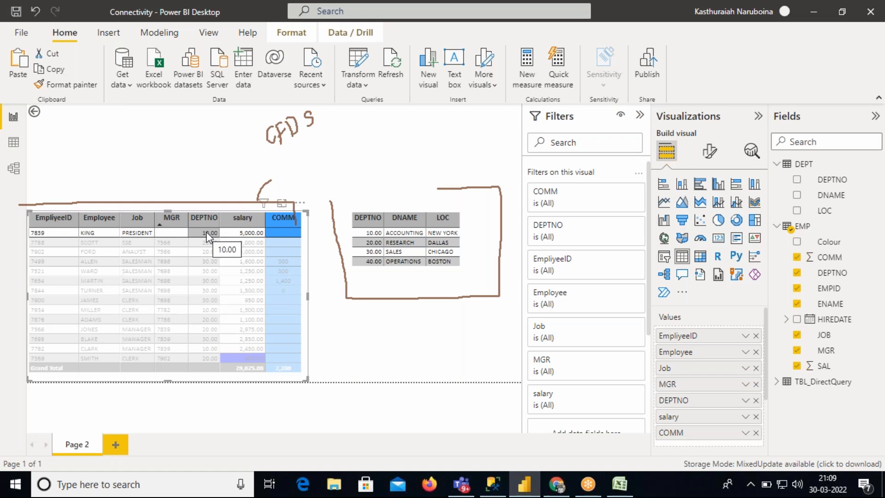
pyautogui.click(373, 233)
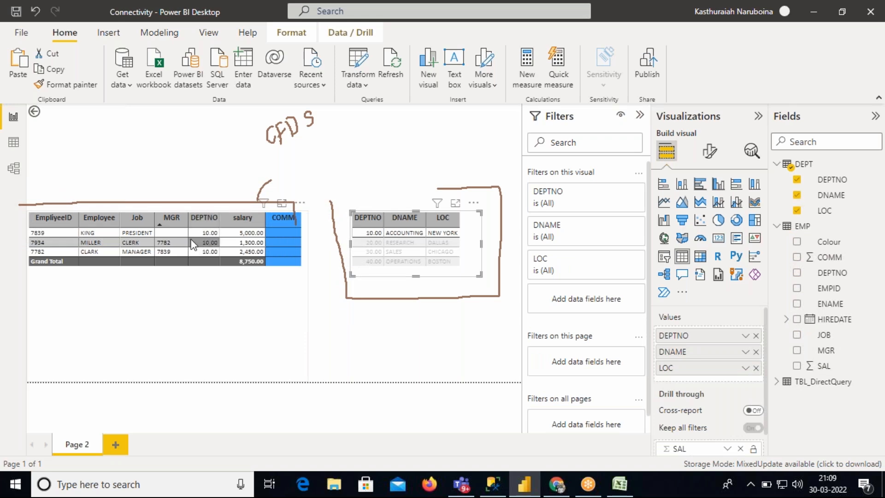
pyautogui.click(372, 247)
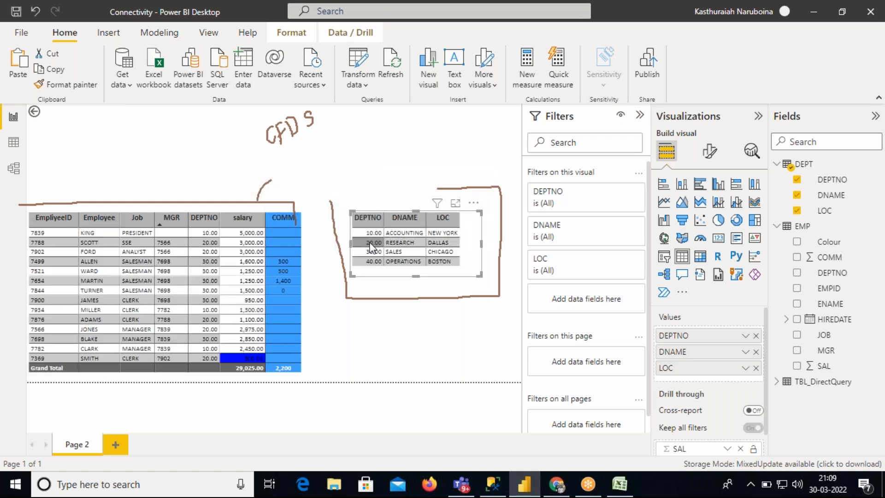
pyautogui.click(371, 245)
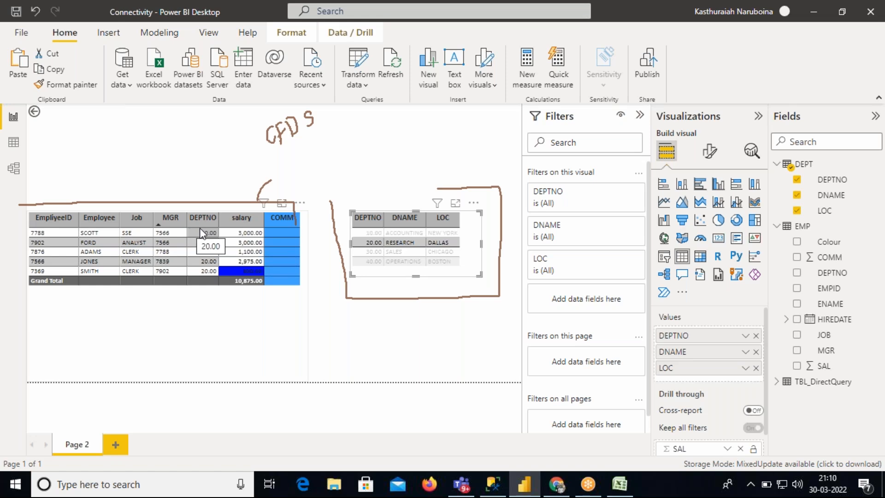
pyautogui.click(375, 251)
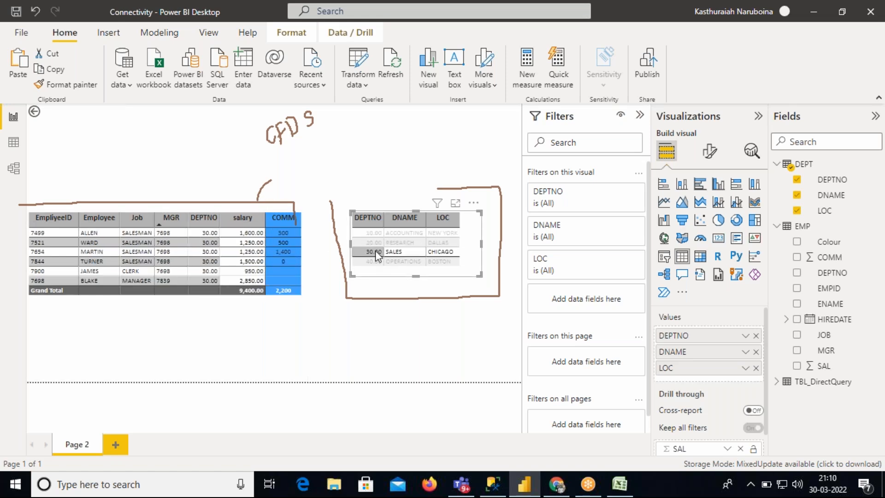
pyautogui.click(375, 250)
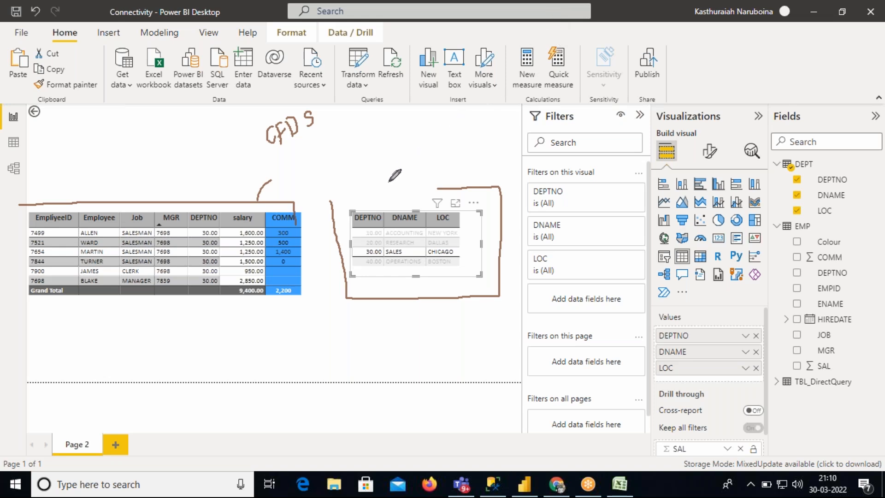
pyautogui.moveTo(330, 199); pyautogui.dragTo(441, 189)
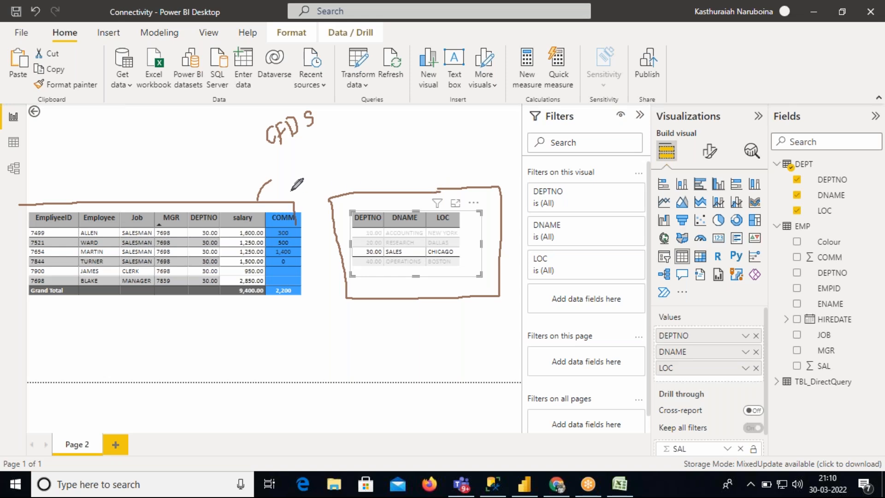
pyautogui.moveTo(388, 166)
pyautogui.mouseDown()
pyautogui.moveTo(392, 175)
pyautogui.moveTo(415, 146)
pyautogui.mouseUp()
pyautogui.moveTo(110, 159)
pyautogui.mouseDown()
pyautogui.moveTo(120, 173)
pyautogui.moveTo(136, 131)
pyautogui.mouseUp()
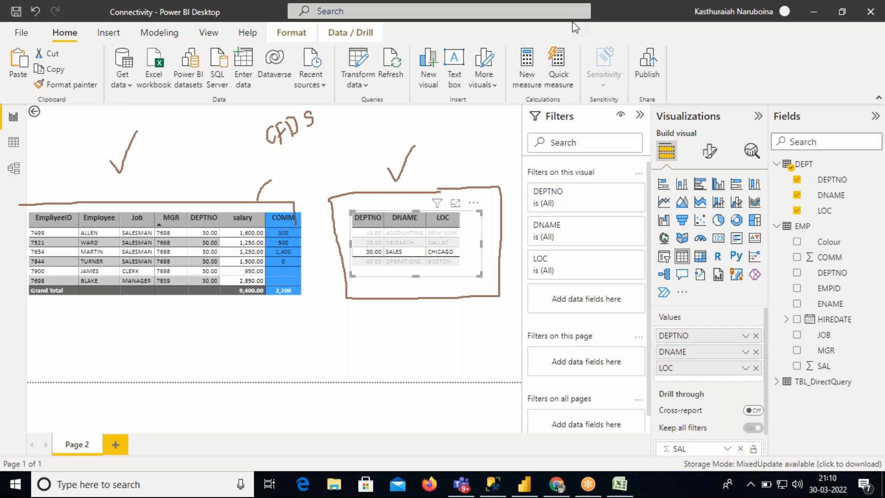
# Filter the employee table by departments 40, 30 and 10 in turn using the department table.
pyautogui.click(371, 261)
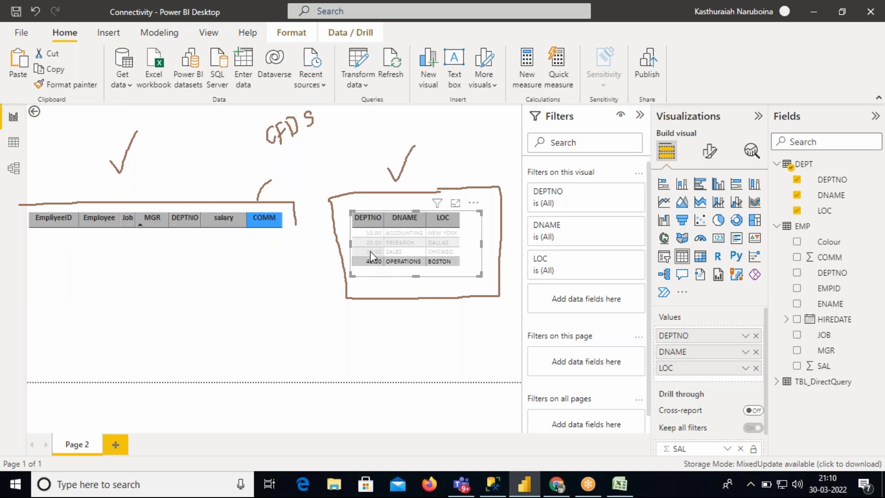
pyautogui.click(370, 251)
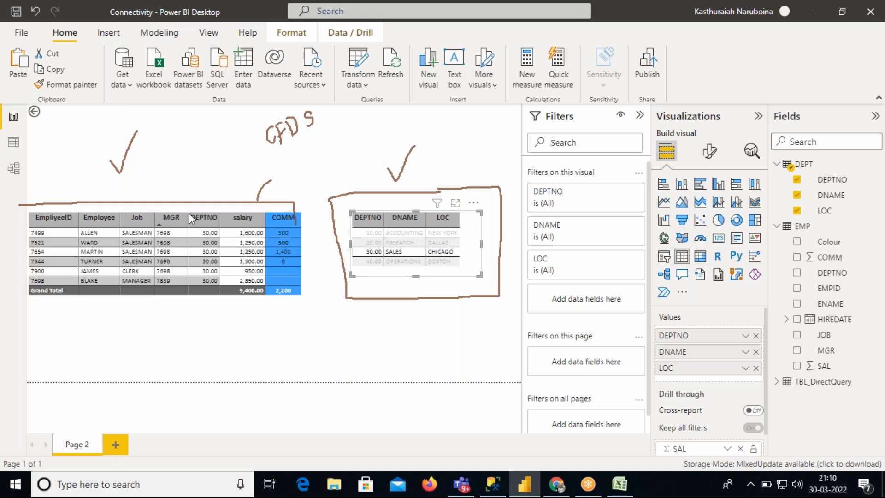
pyautogui.click(365, 235)
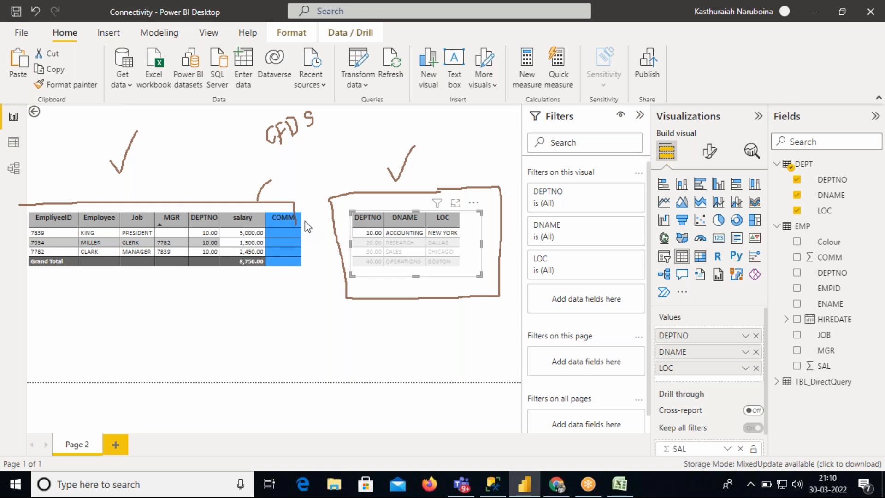
# Examine the cross filter direction options of the DEPT–EMP relationship in the model and close it without changes.
pyautogui.click(13, 169)
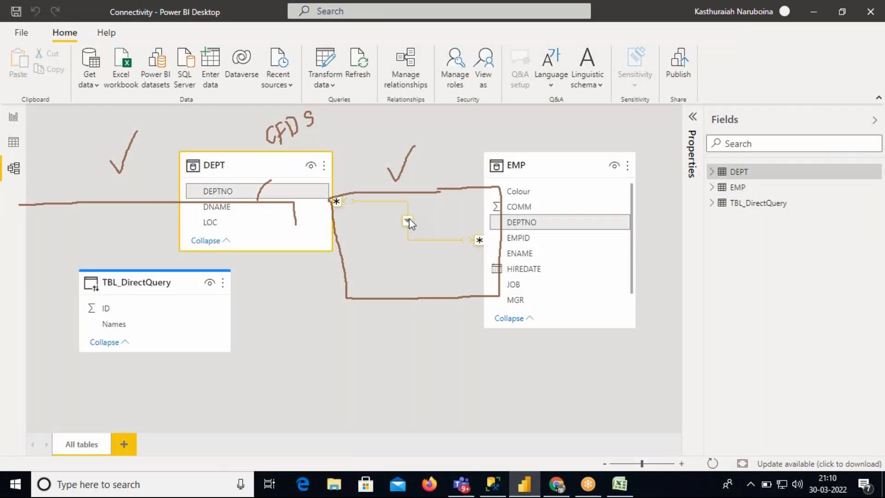
pyautogui.doubleClick(408, 220)
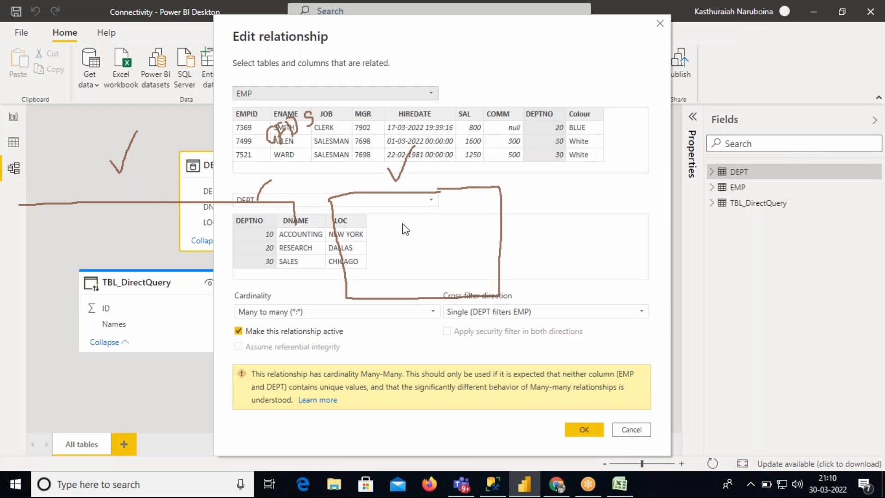
pyautogui.click(511, 314)
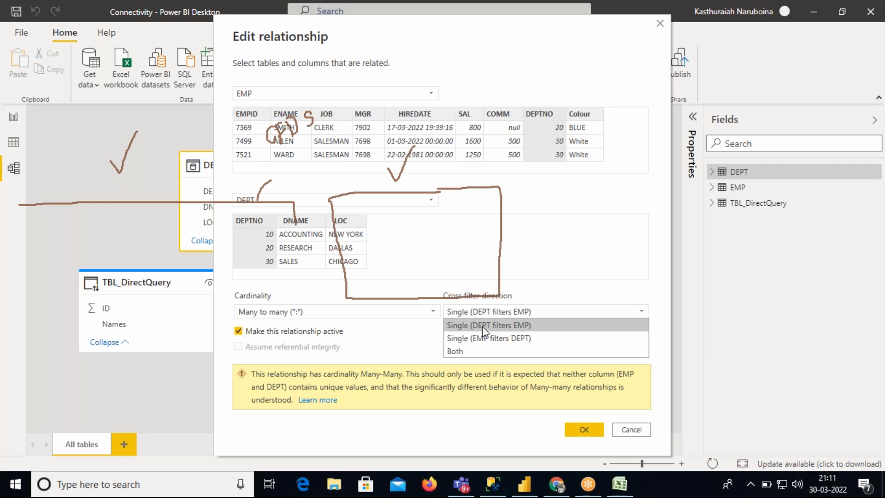
pyautogui.click(628, 431)
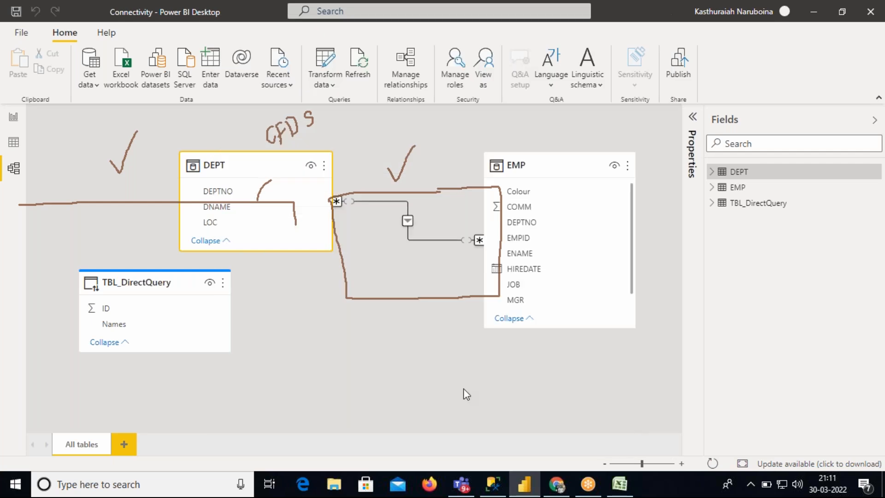
# Return to the report page, clear the department 10 selection and reapply it to check how the employee table is filtered.
pyautogui.click(18, 118)
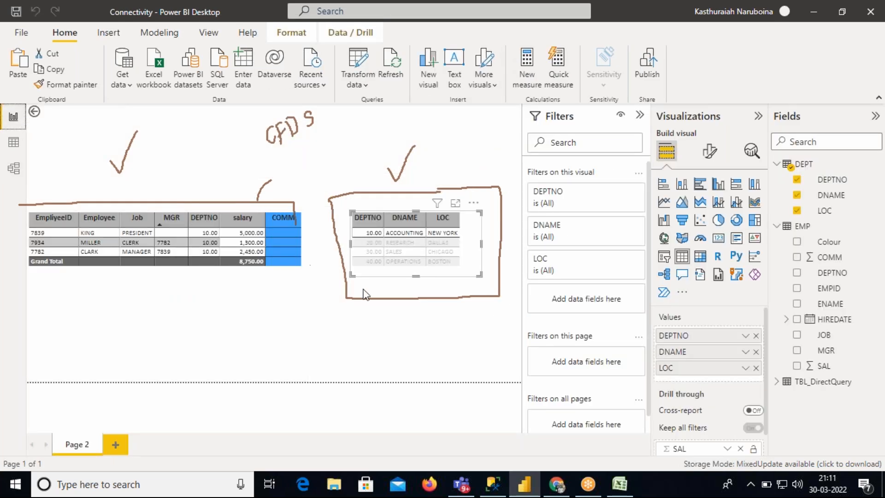
pyautogui.click(370, 233)
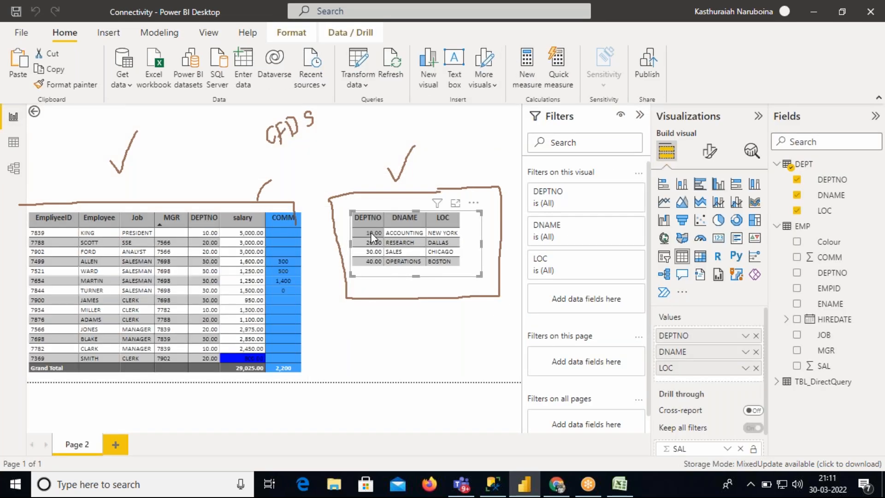
pyautogui.click(371, 233)
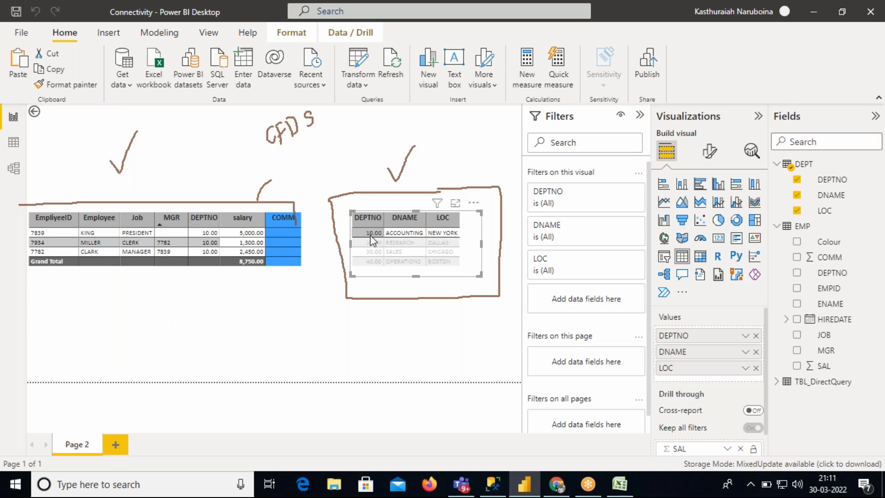
# Set the cross filter direction of the DEPT–EMP relationship to Single (EMP filters DEPT) in the model.
pyautogui.click(14, 170)
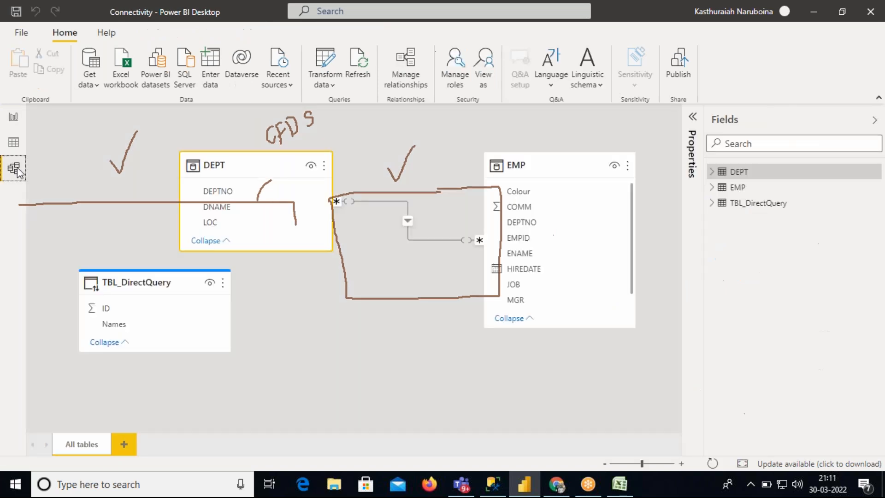
pyautogui.doubleClick(407, 222)
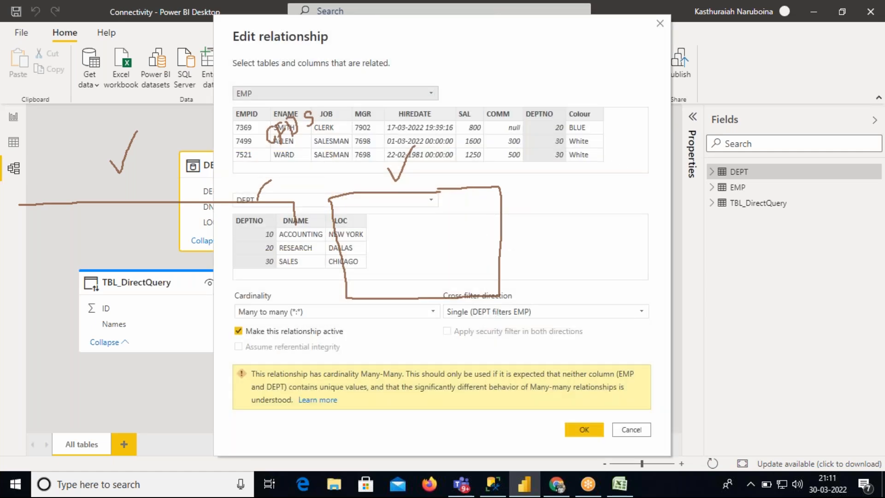
pyautogui.click(468, 318)
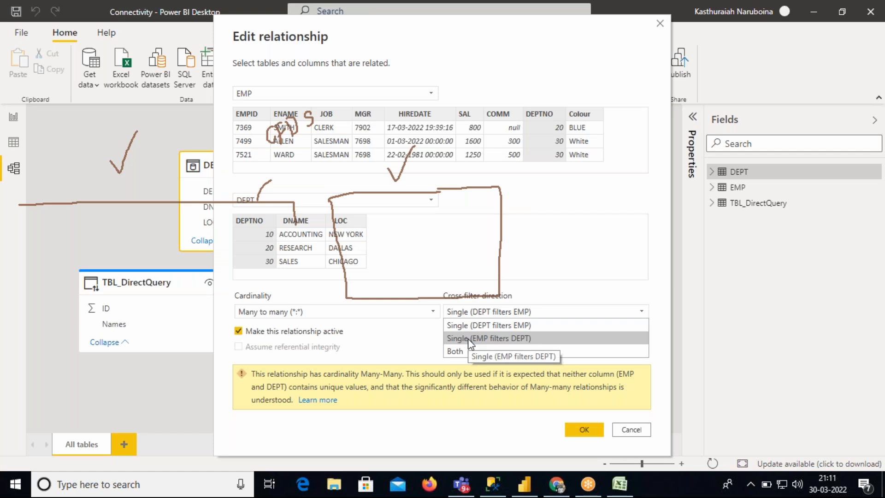
pyautogui.click(468, 338)
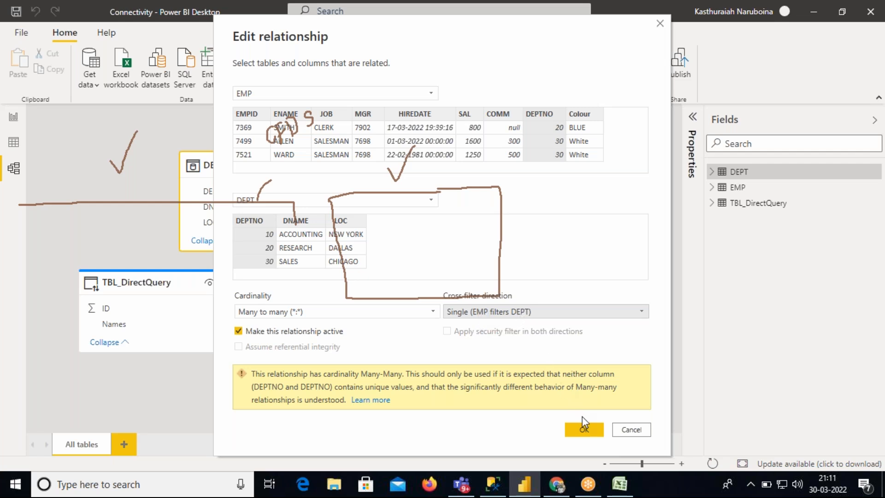
pyautogui.click(586, 429)
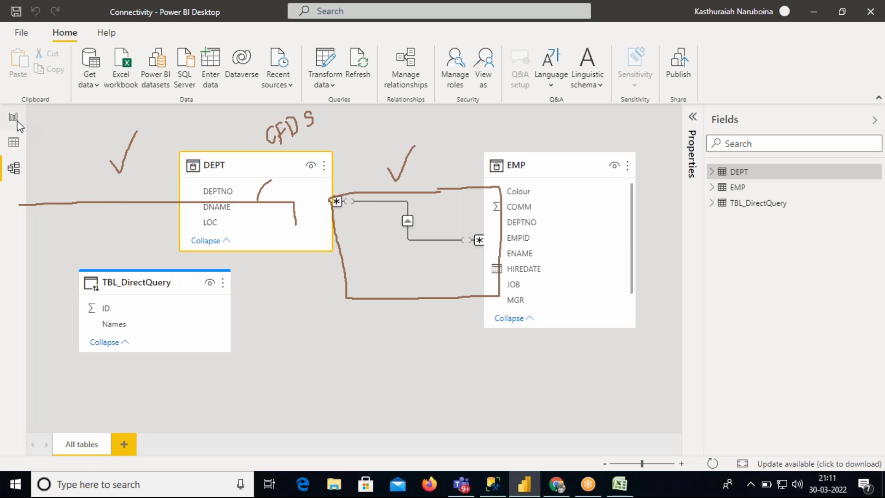
# Test filtering on the report page by selecting department 10, 30 and 20 rows in turn in the employee table.
pyautogui.click(17, 118)
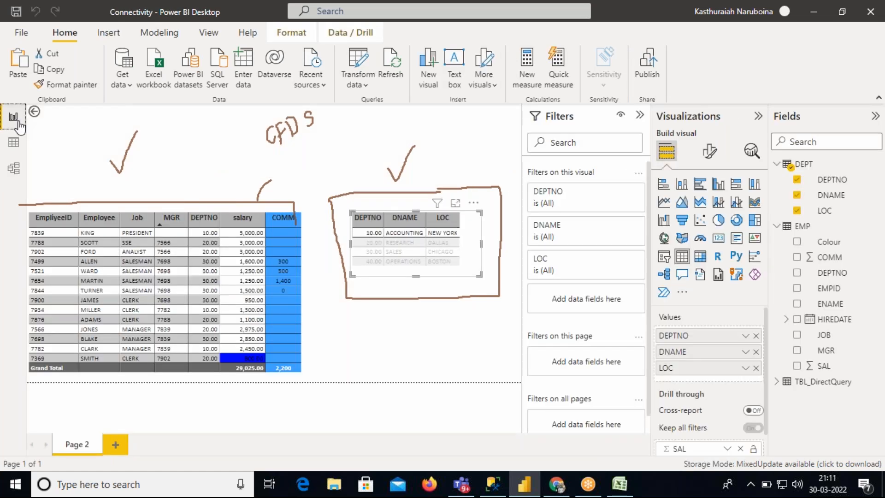
pyautogui.click(198, 233)
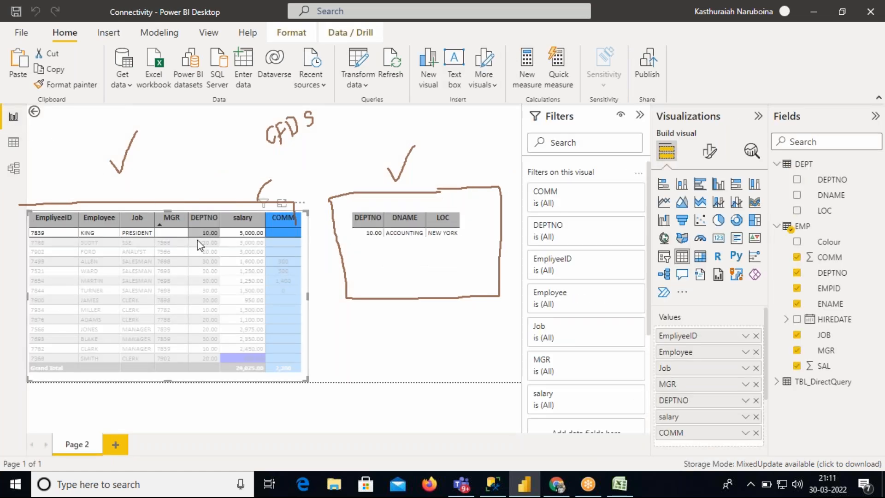
pyautogui.click(204, 280)
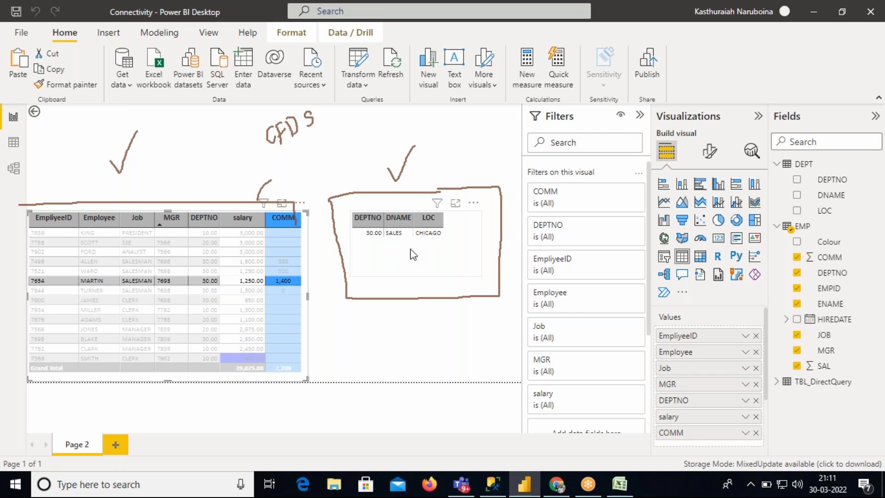
pyautogui.click(209, 320)
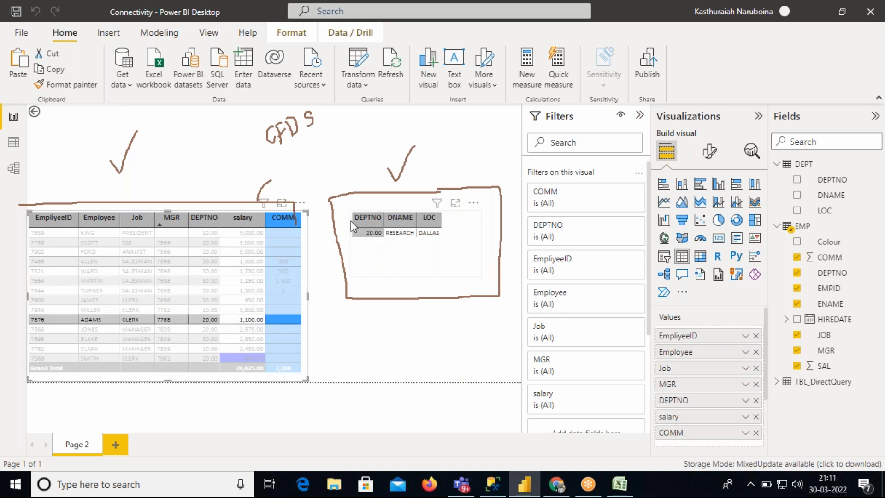
# Reopen the DEPT–EMP relationship in the model and set its cross filter direction to Both.
pyautogui.click(19, 172)
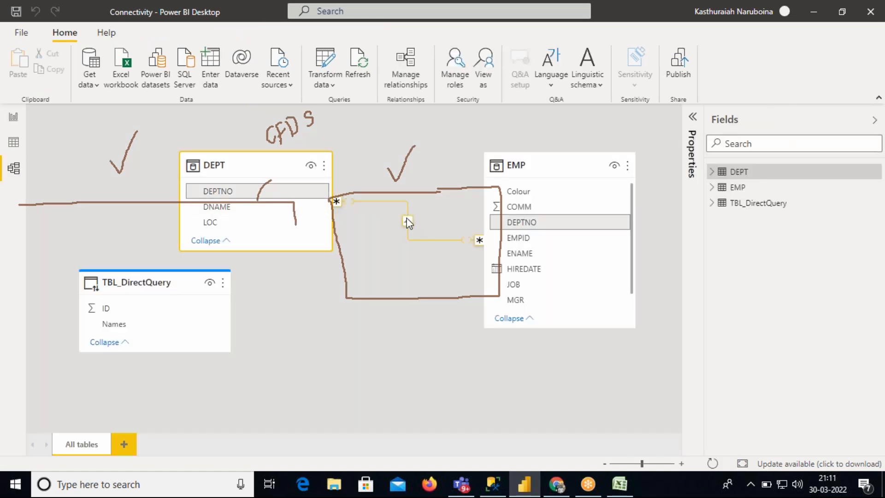
pyautogui.doubleClick(407, 223)
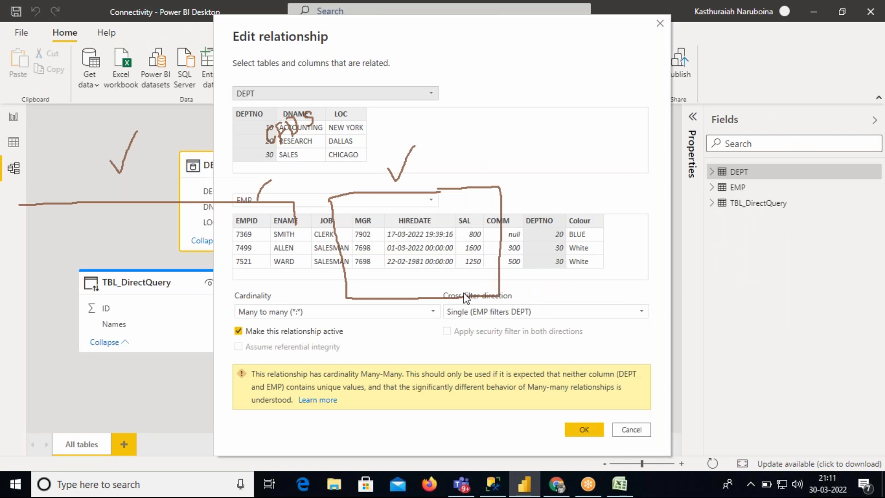
pyautogui.click(472, 311)
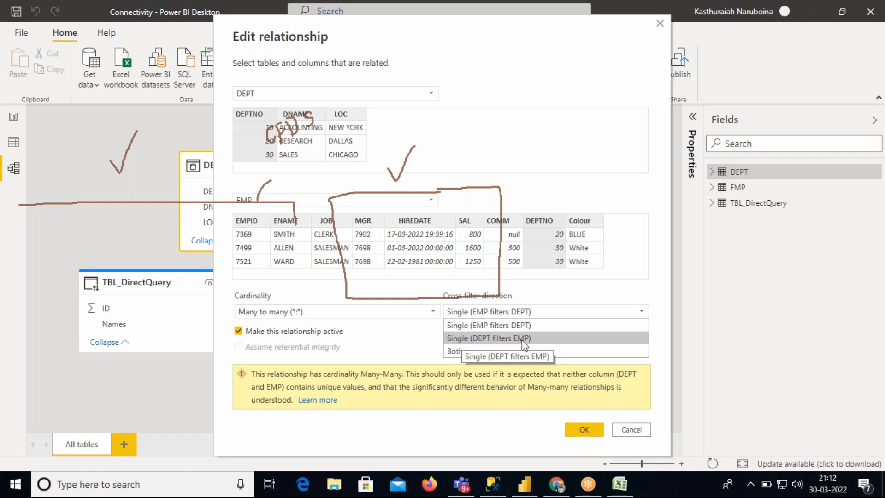
pyautogui.click(460, 351)
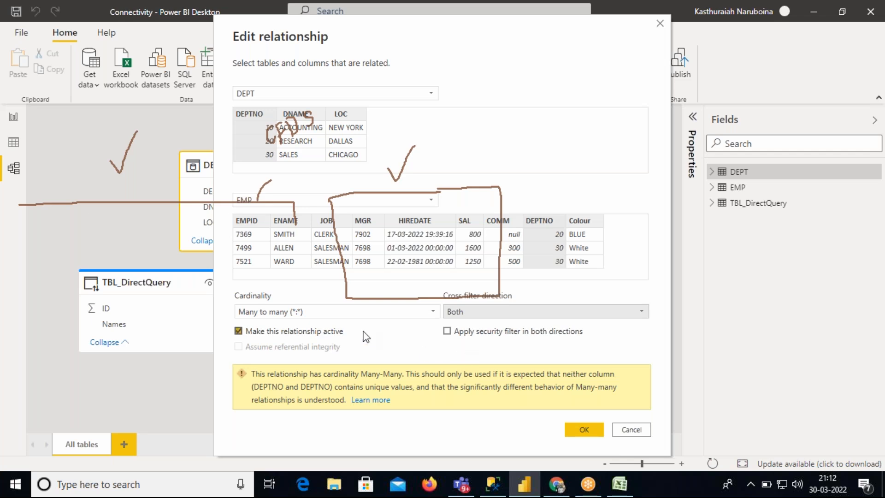
# Try the Many to one (*:1) cardinality, restore Many to many (*:*) and apply the relationship changes.
pyautogui.click(351, 315)
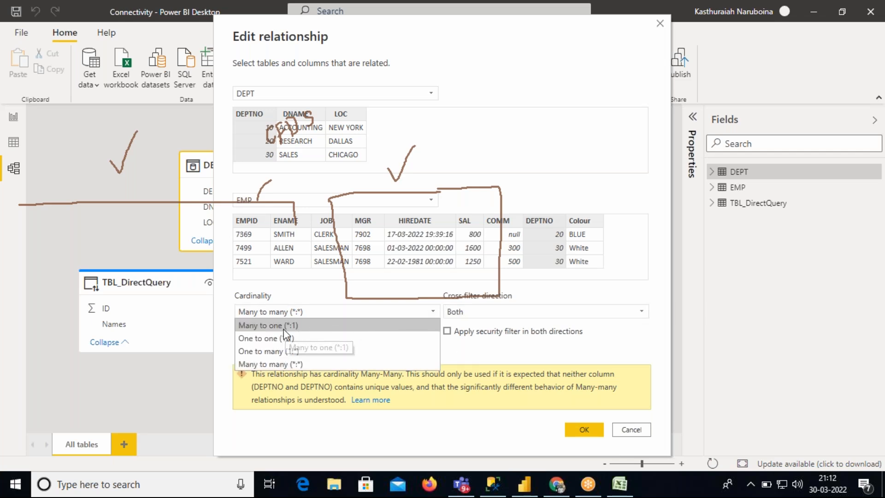
pyautogui.click(295, 325)
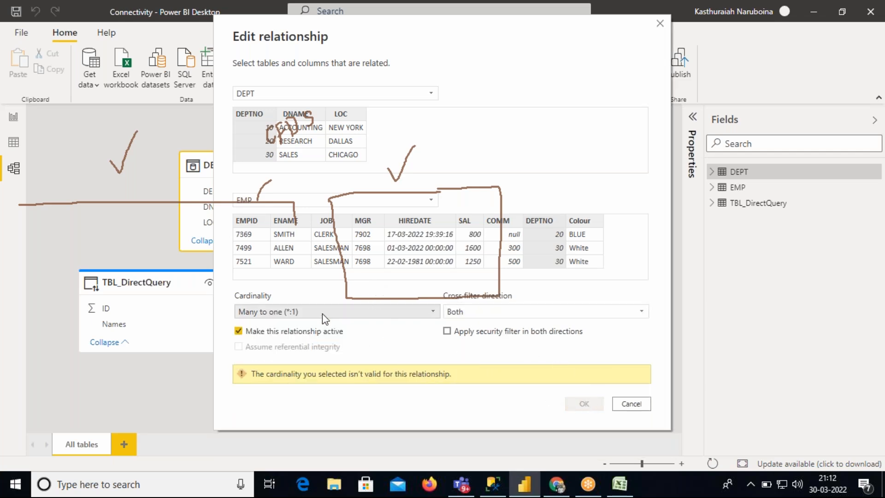
pyautogui.click(302, 314)
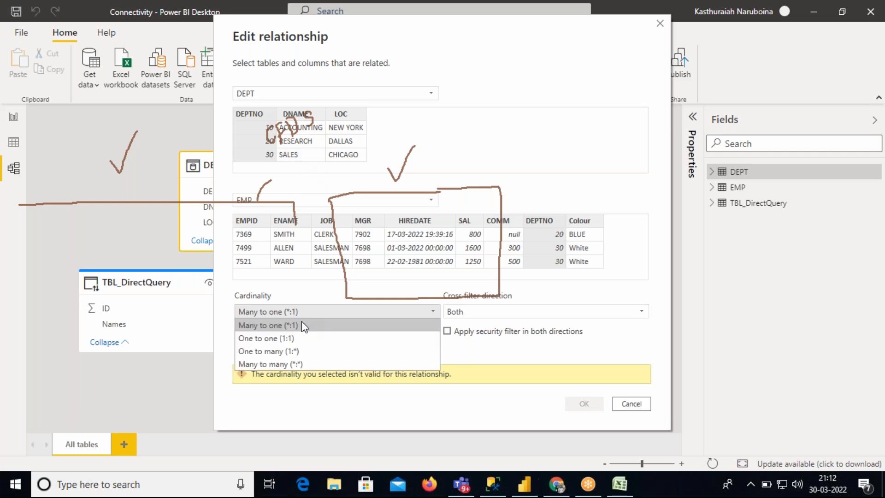
pyautogui.click(350, 365)
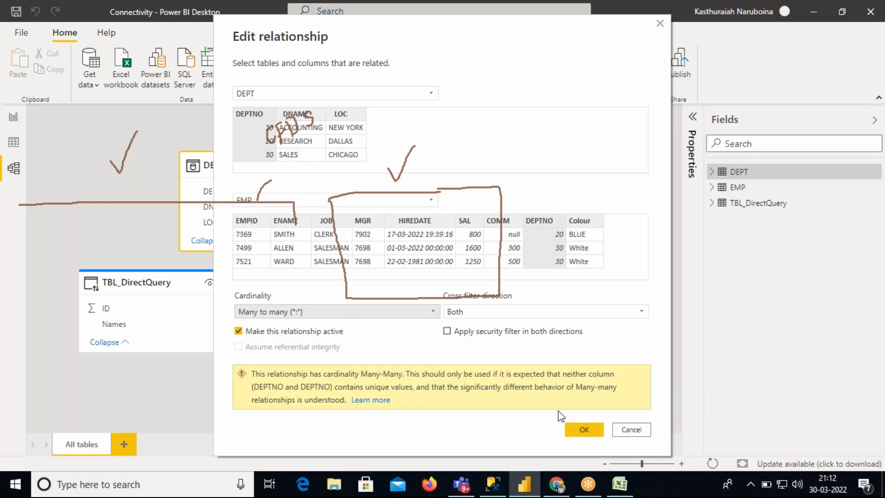
pyautogui.click(581, 430)
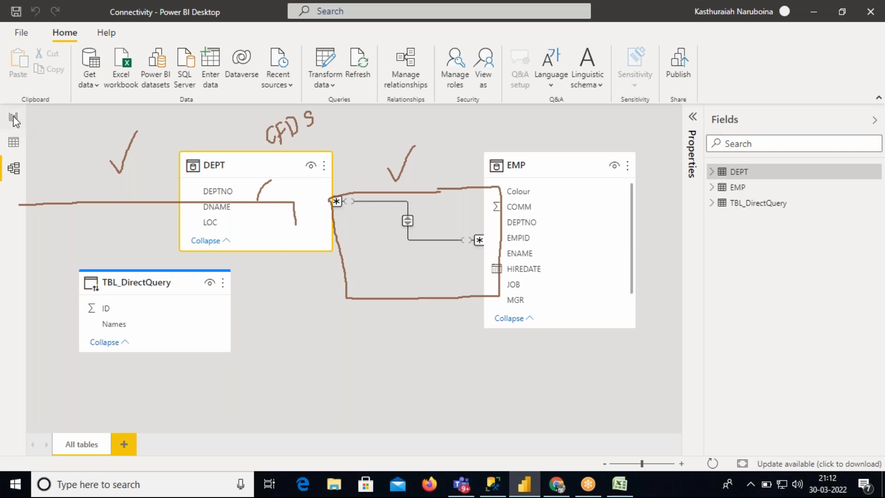
# On the report page, clear the screen annotations and switch the employee table selection from department 20 to a department 10 row.
pyautogui.click(13, 116)
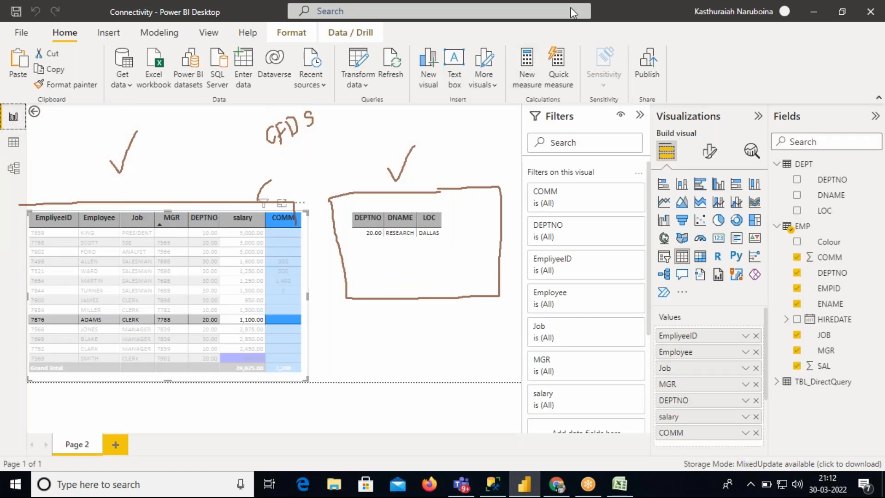
pyautogui.click(578, 95)
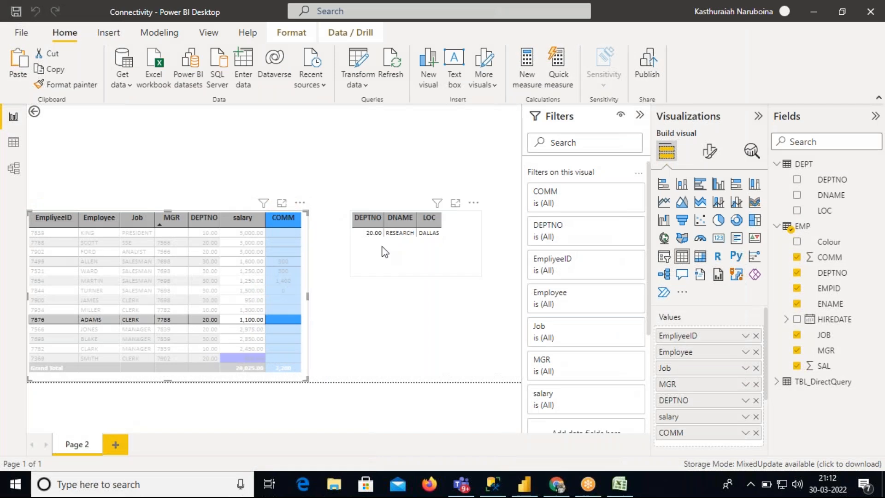
pyautogui.click(207, 318)
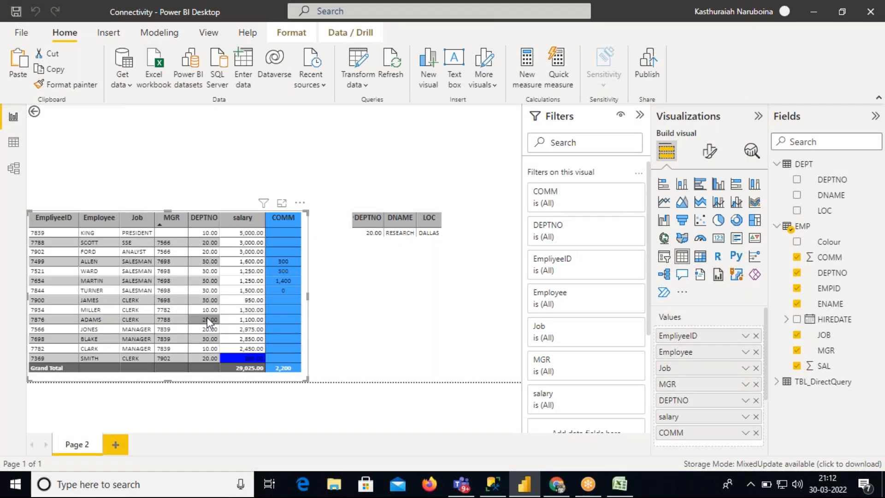
pyautogui.click(206, 308)
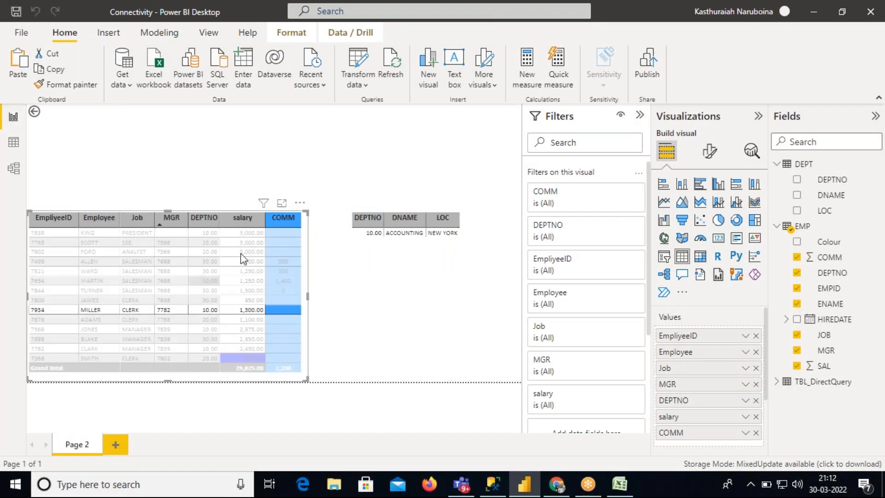
# Filter employees by departments 20 and 10 from the department table, clear that selection and select a department 30 row in the employee table.
pyautogui.click(388, 255)
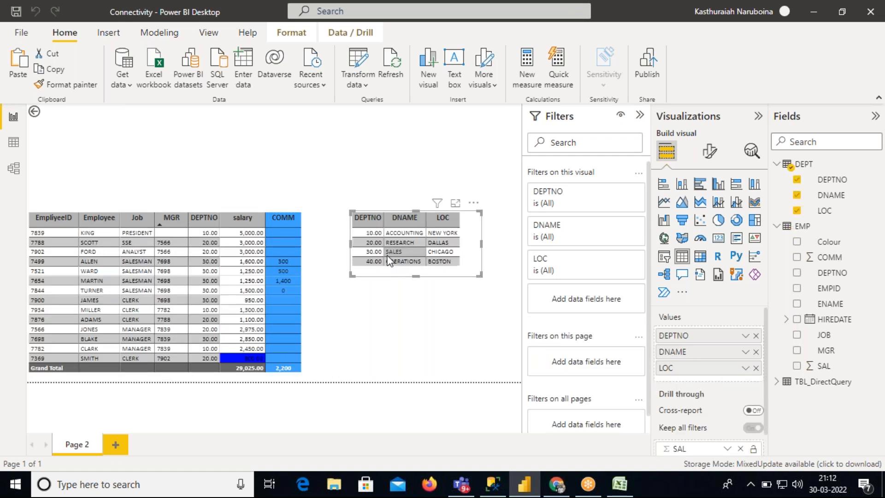
pyautogui.click(372, 242)
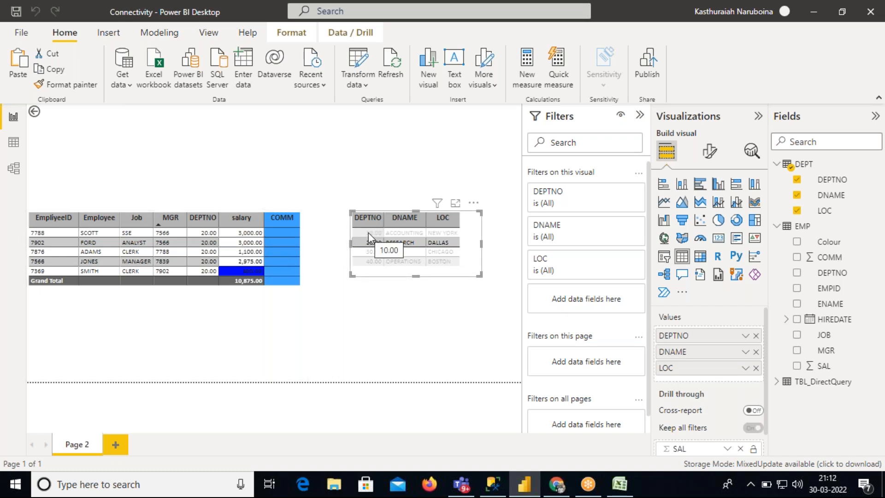
pyautogui.click(369, 232)
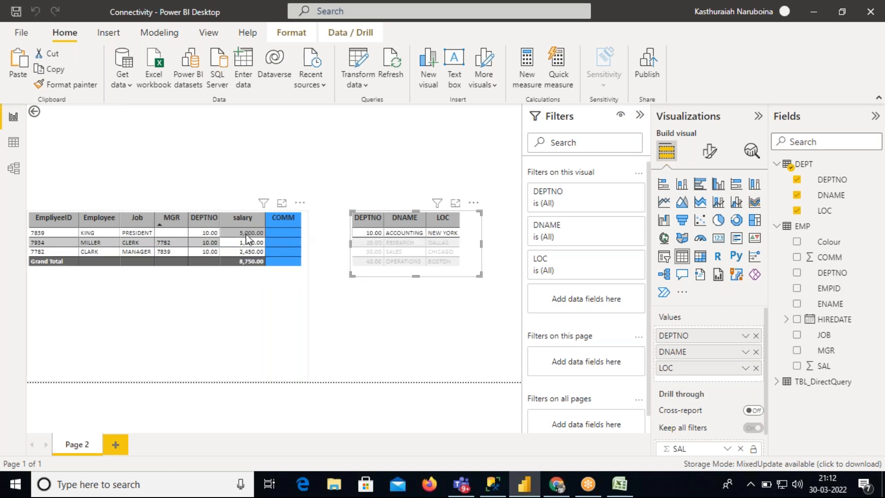
pyautogui.click(370, 232)
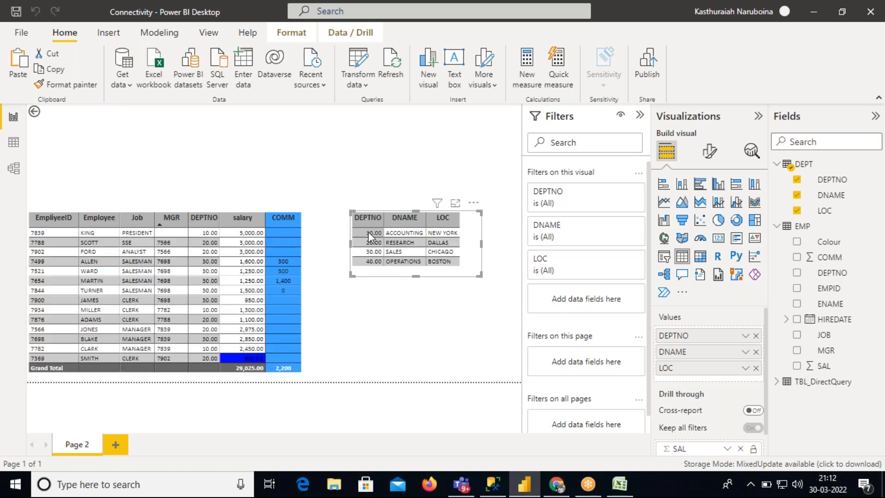
pyautogui.click(211, 262)
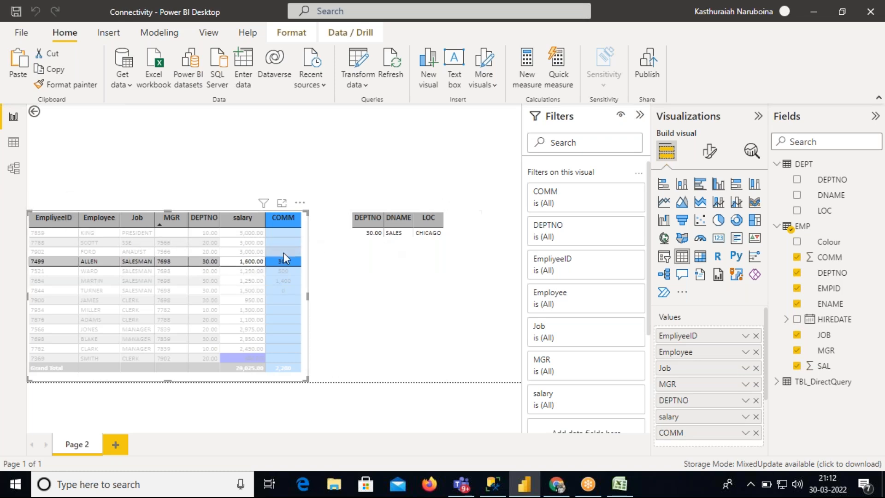
# Review the DEPT–EMP relationship's cross filter options, reapply Both and move the EMP table slightly farther from DEPT.
pyautogui.click(11, 171)
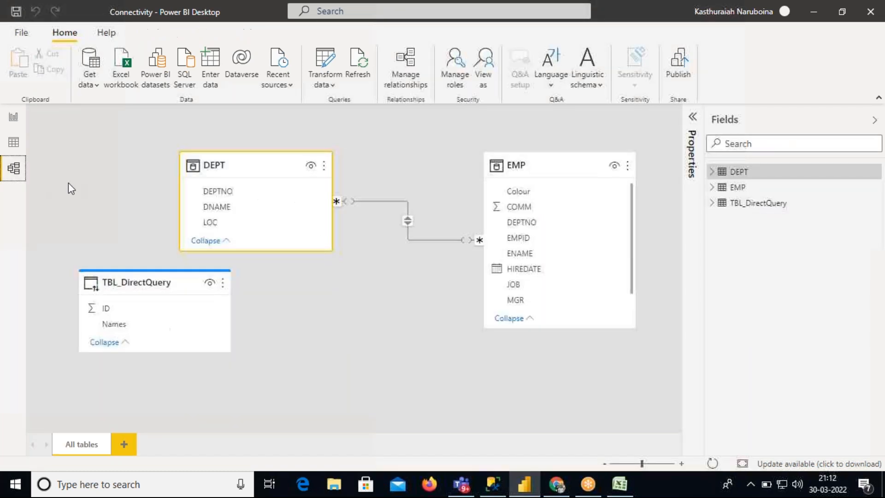
pyautogui.doubleClick(412, 220)
pyautogui.click(487, 308)
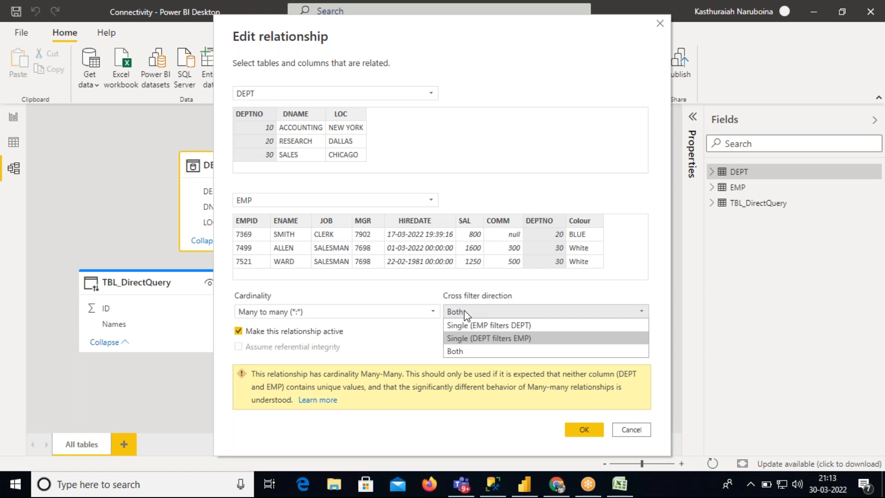
pyautogui.click(460, 354)
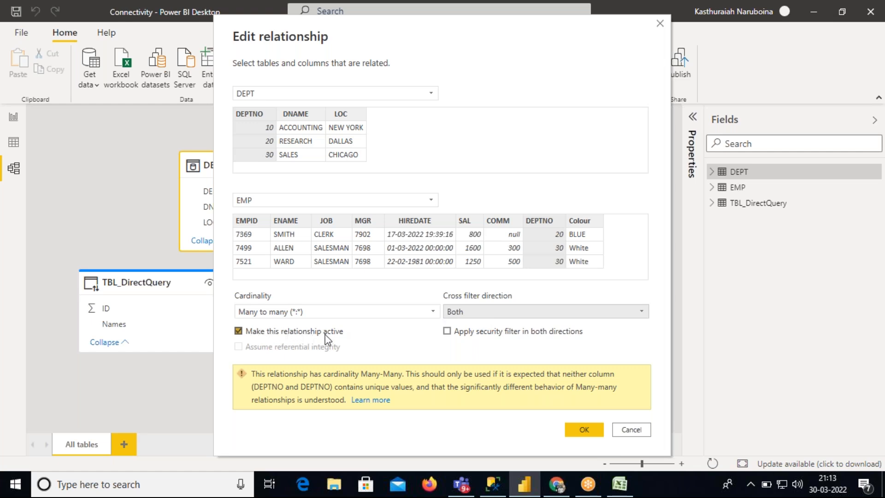
pyautogui.click(581, 428)
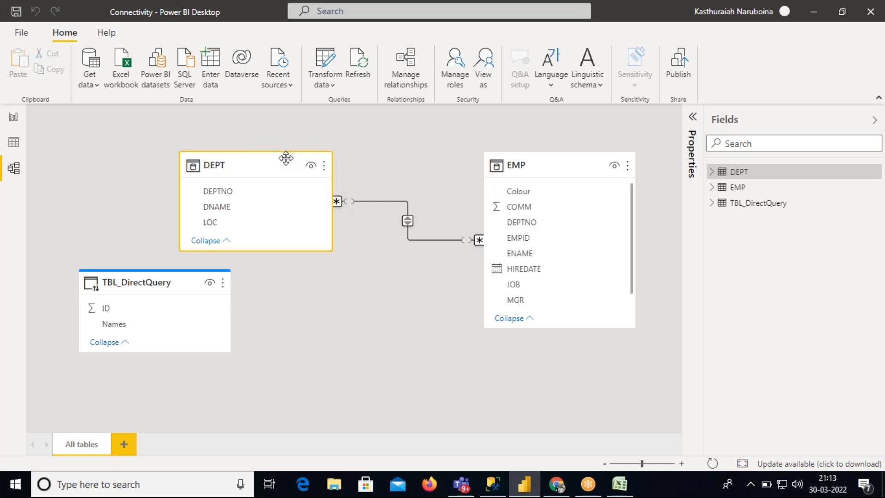
pyautogui.moveTo(549, 158); pyautogui.dragTo(568, 158)
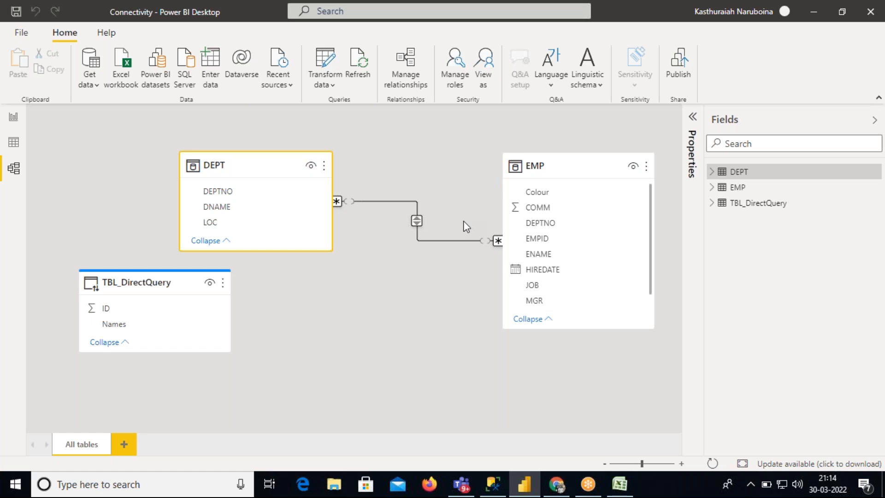
# Widen the employee table on the report page and add the DNAME field from DEPT to it.
pyautogui.click(14, 117)
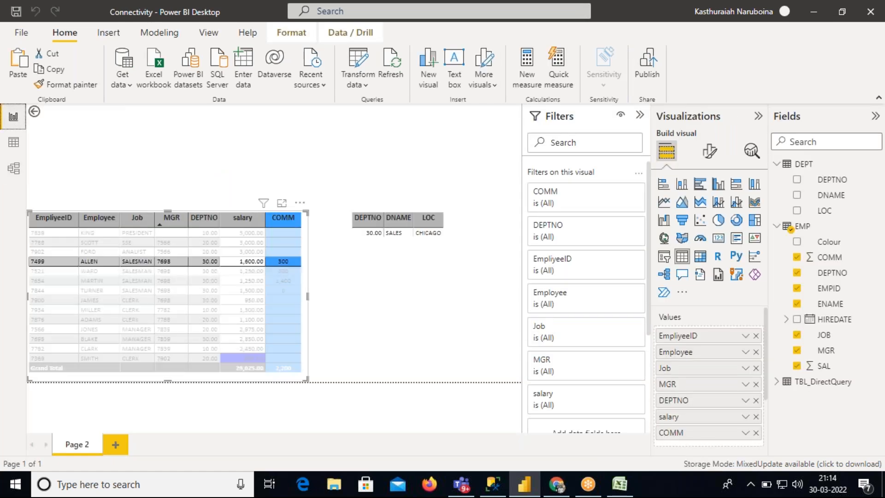
pyautogui.moveTo(308, 296); pyautogui.dragTo(354, 299)
pyautogui.click(338, 303)
pyautogui.click(797, 195)
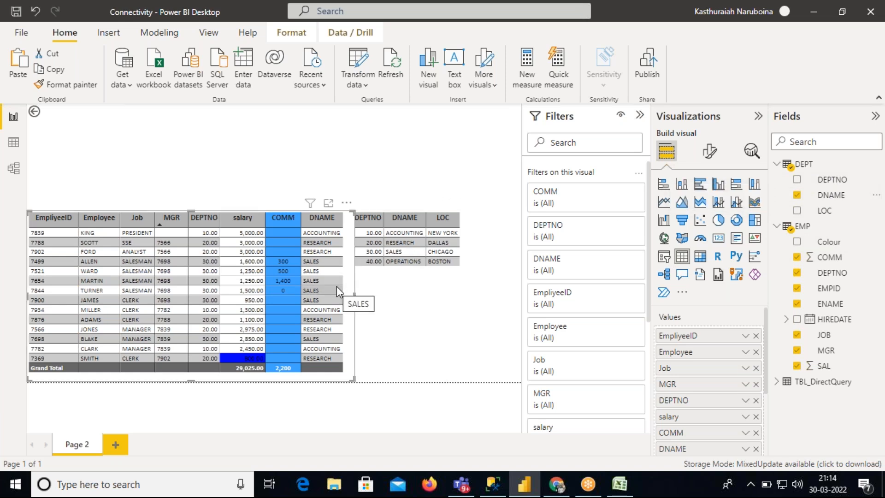
# Create a relationship from DEPT's DNAME column to EMP's ENAME column in the model view and move the DEPT table slightly away from EMP.
pyautogui.click(14, 170)
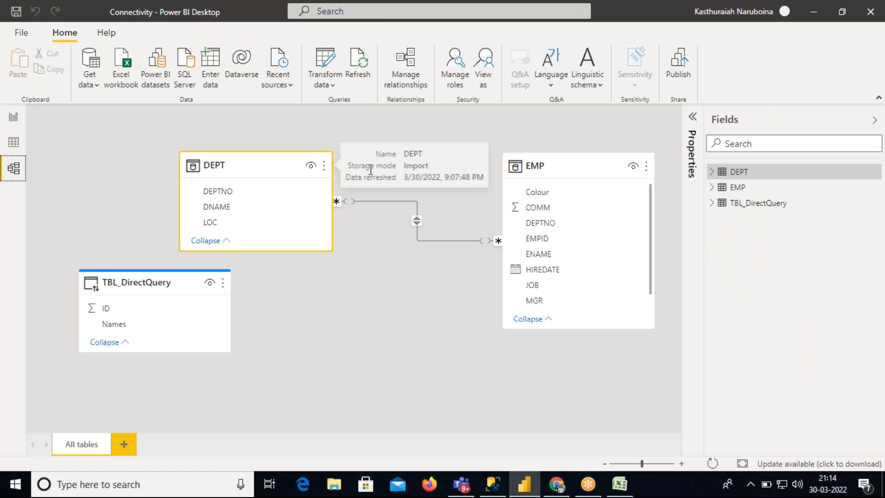
pyautogui.click(405, 74)
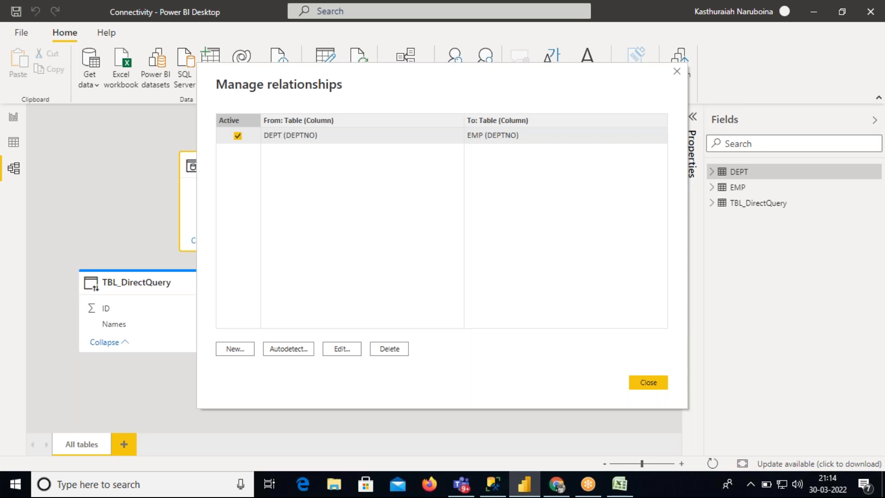
pyautogui.click(246, 352)
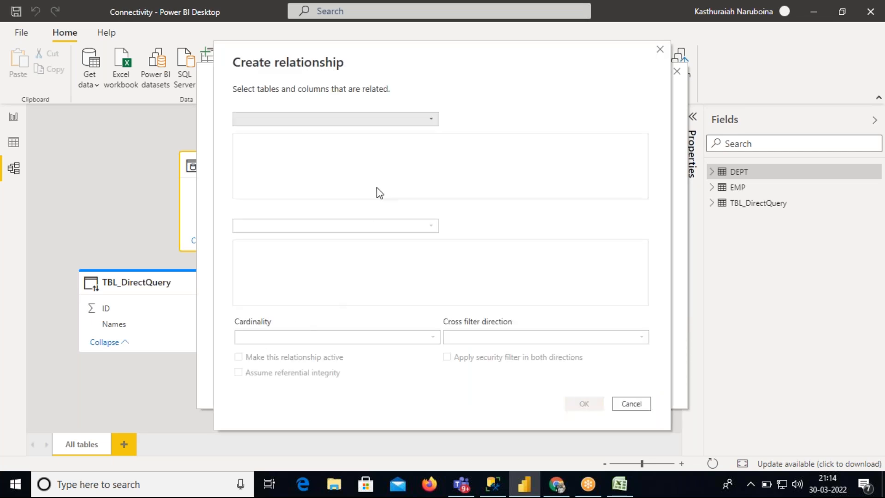
pyautogui.click(374, 120)
pyautogui.click(262, 134)
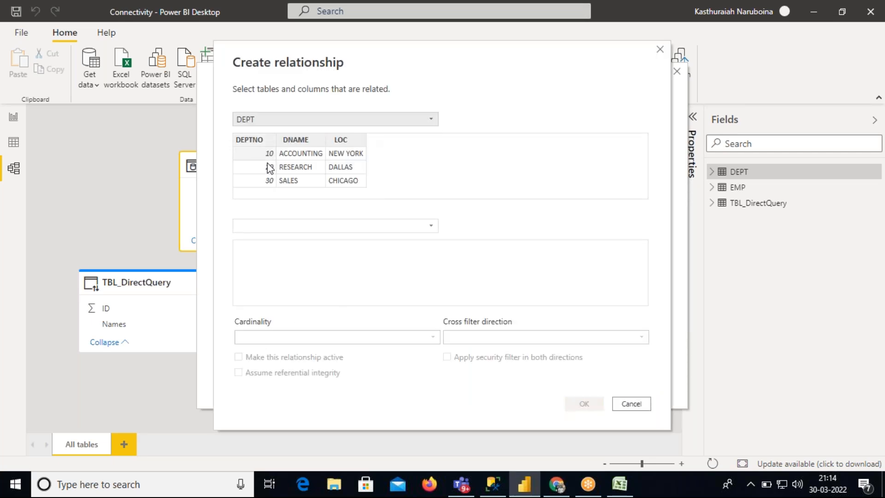
pyautogui.click(279, 226)
pyautogui.click(275, 239)
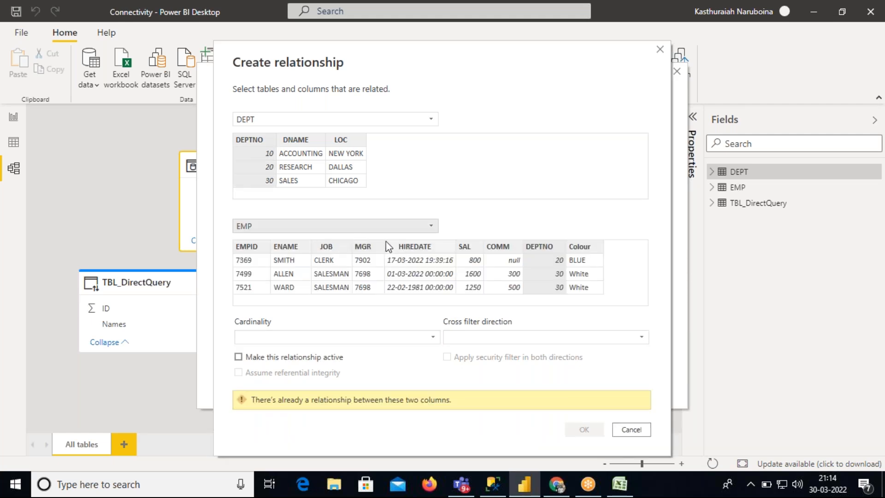
pyautogui.click(306, 147)
pyautogui.click(295, 246)
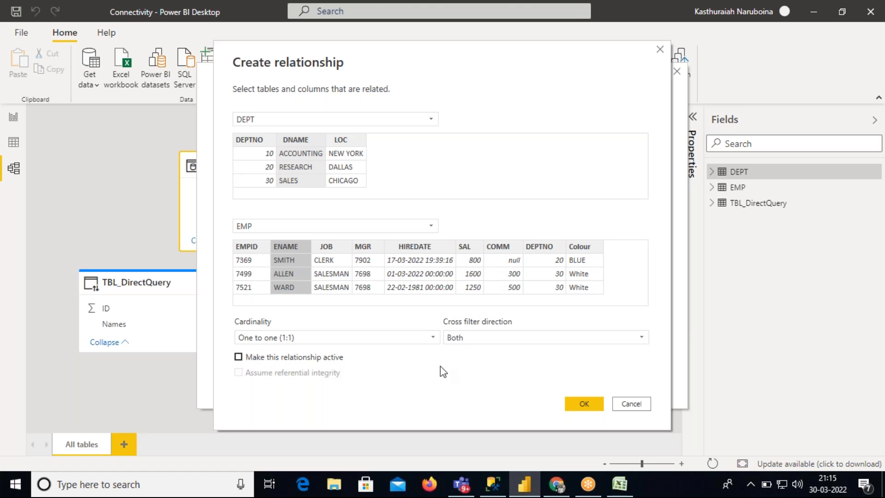
pyautogui.click(580, 404)
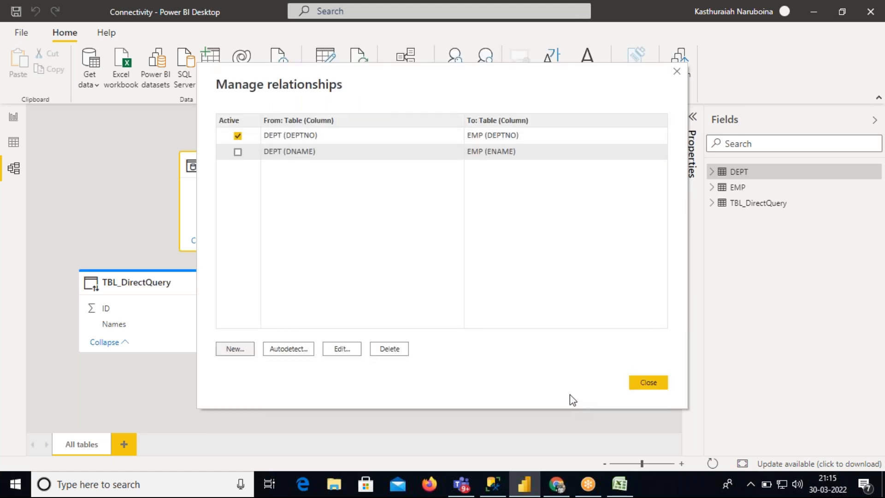
pyautogui.click(650, 382)
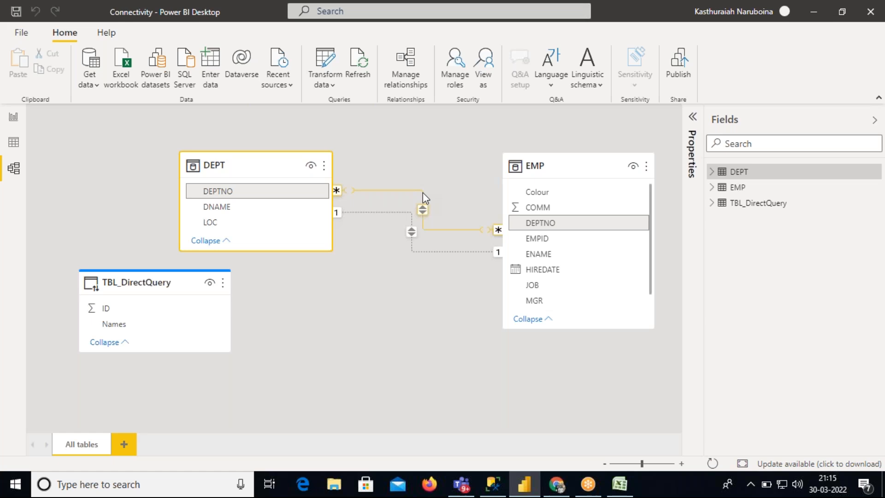
pyautogui.moveTo(275, 170); pyautogui.dragTo(254, 165)
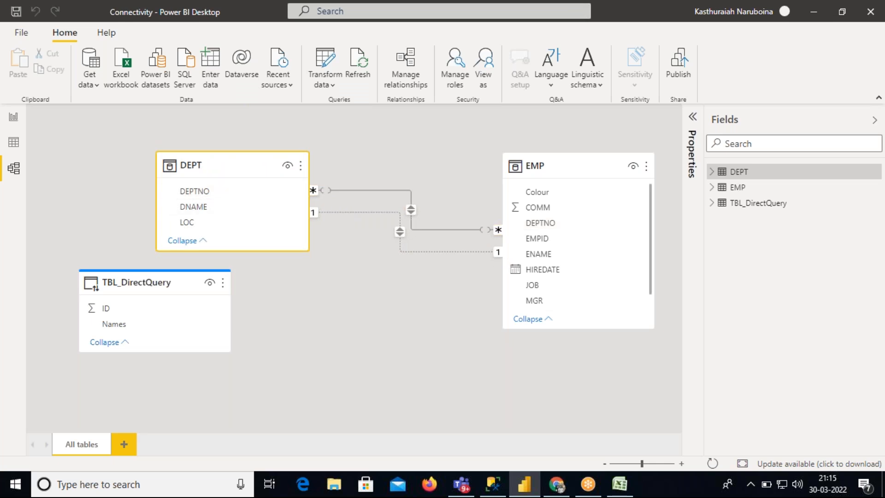
# Create another relationship from DEPT's LOC column to EMP's JOB column and return to the model diagram.
pyautogui.click(413, 84)
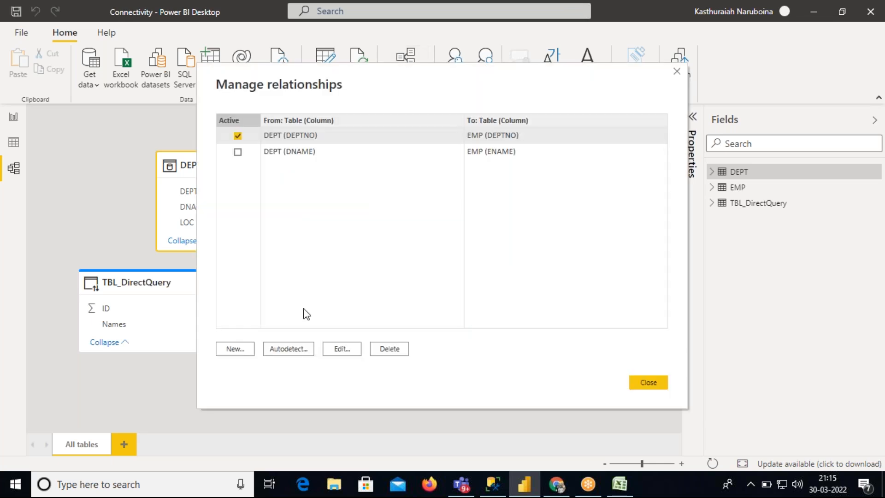
pyautogui.click(245, 349)
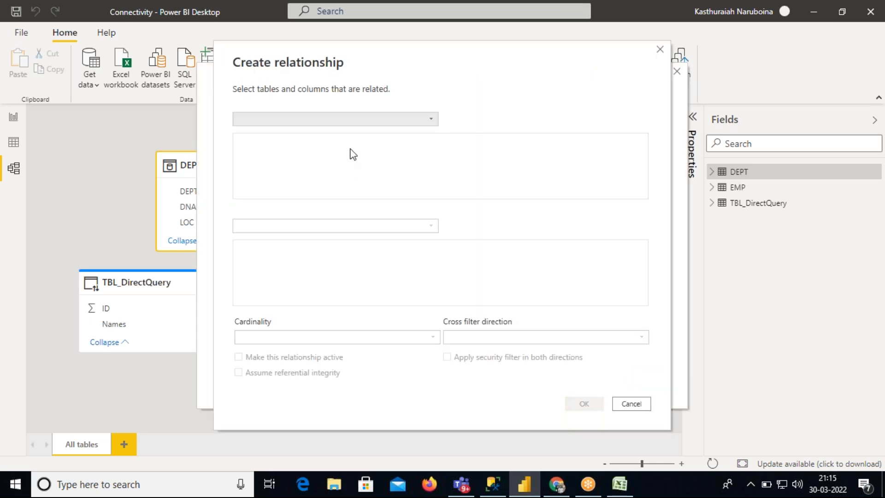
pyautogui.click(350, 119)
pyautogui.click(249, 134)
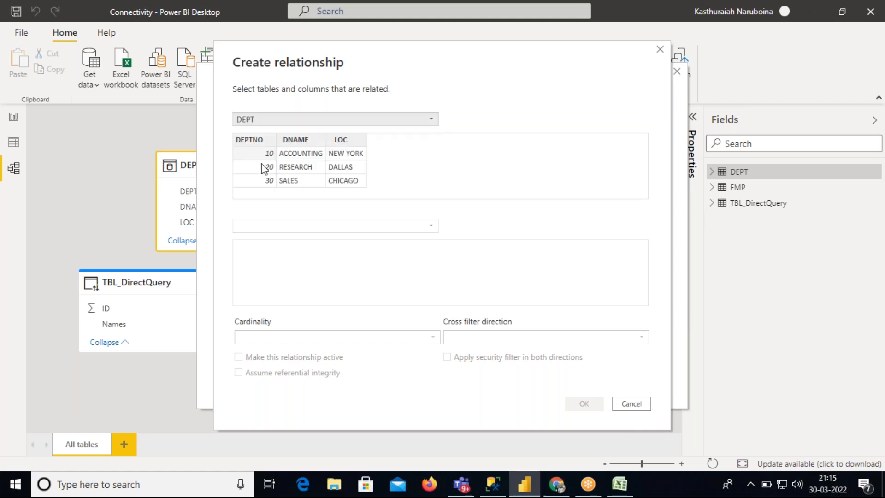
pyautogui.click(276, 226)
pyautogui.click(271, 240)
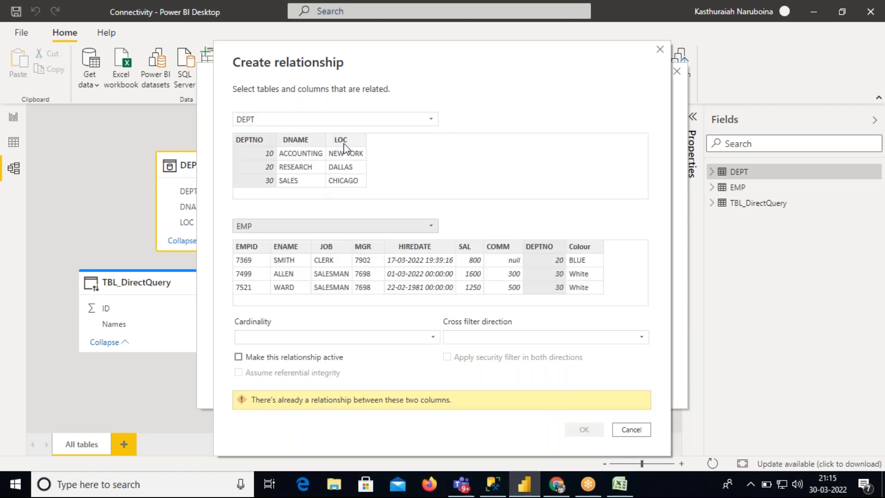
pyautogui.click(344, 147)
pyautogui.click(334, 254)
pyautogui.click(580, 405)
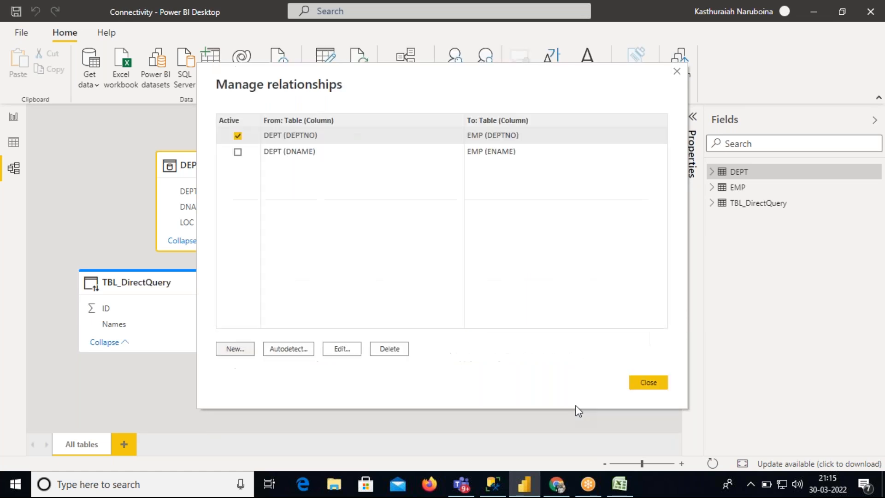
pyautogui.click(661, 386)
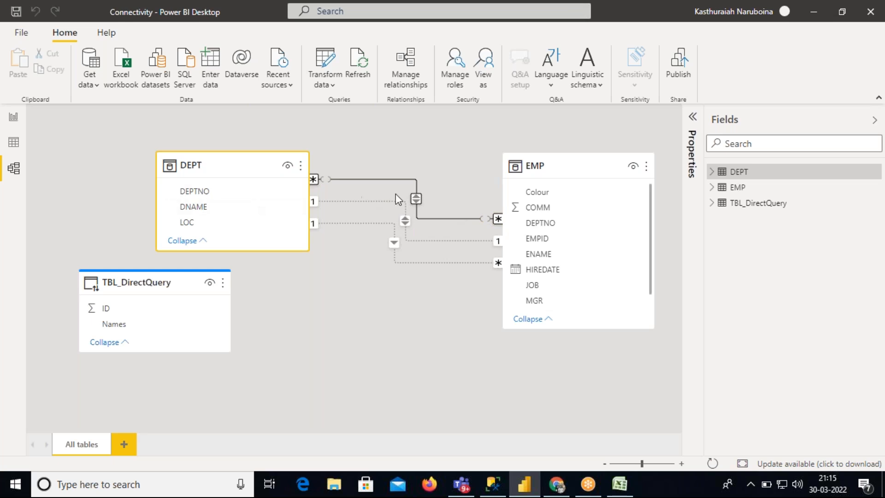
# Review the DEPT and EMP fields used by the tables on the report page and return to the model view.
pyautogui.click(14, 117)
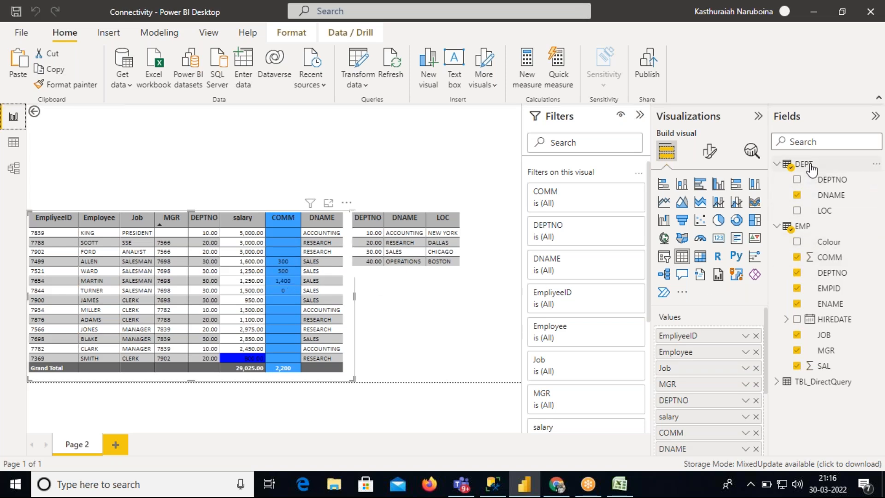
pyautogui.moveTo(813, 169)
pyautogui.moveTo(805, 171)
pyautogui.moveTo(811, 230)
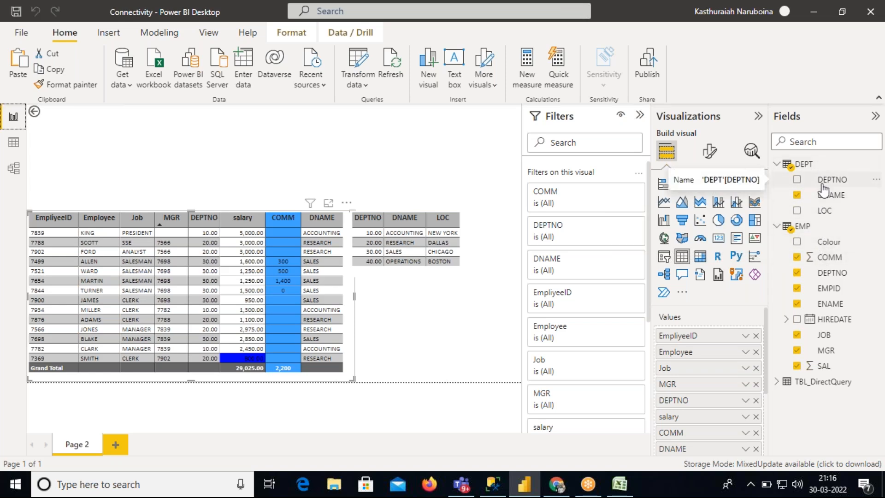
pyautogui.click(15, 171)
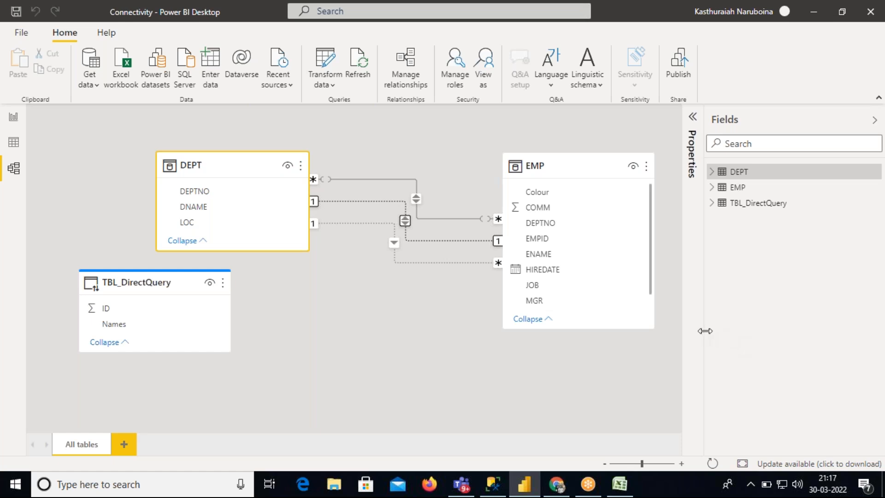
# Switch to SQL Server Management Studio, hide the query results and add the comment "-- Types of DataModelling" below the Data Modelling heading.
pyautogui.click(493, 487)
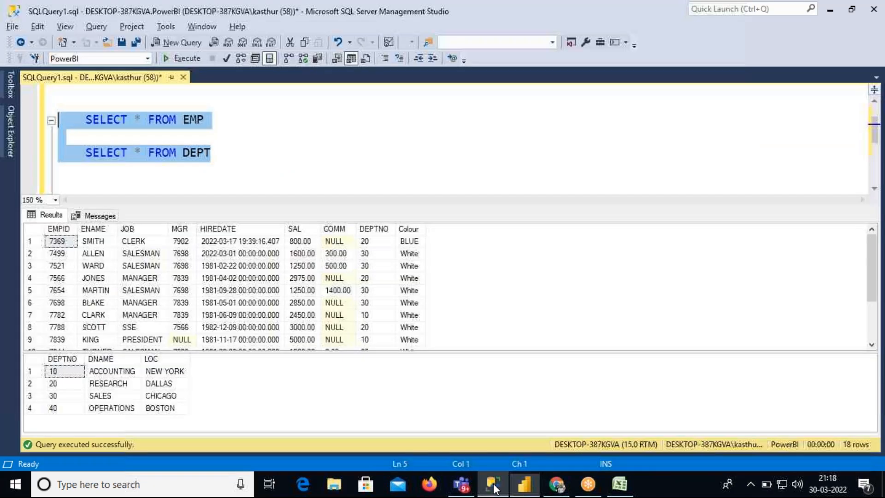
pyautogui.click(239, 145)
pyautogui.hotkey('ctrl', 'r')
pyautogui.scroll(1, 129, 125)
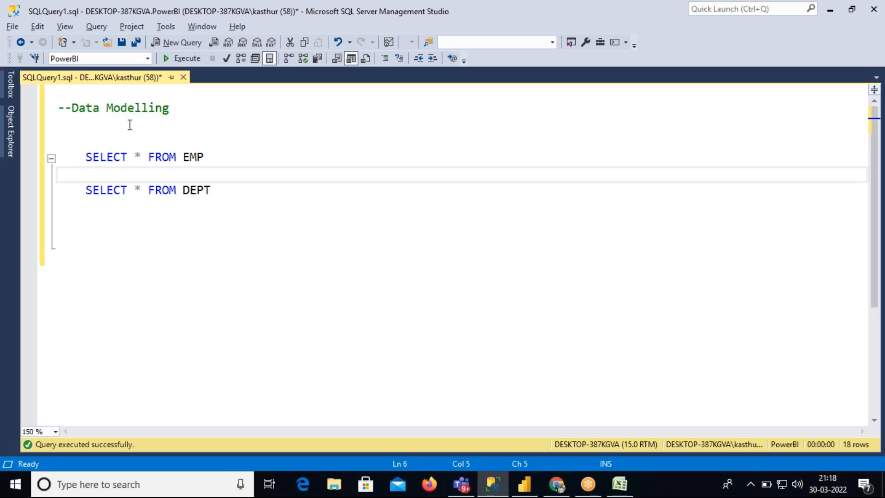
pyautogui.click(89, 120)
pyautogui.press('BackSpace')
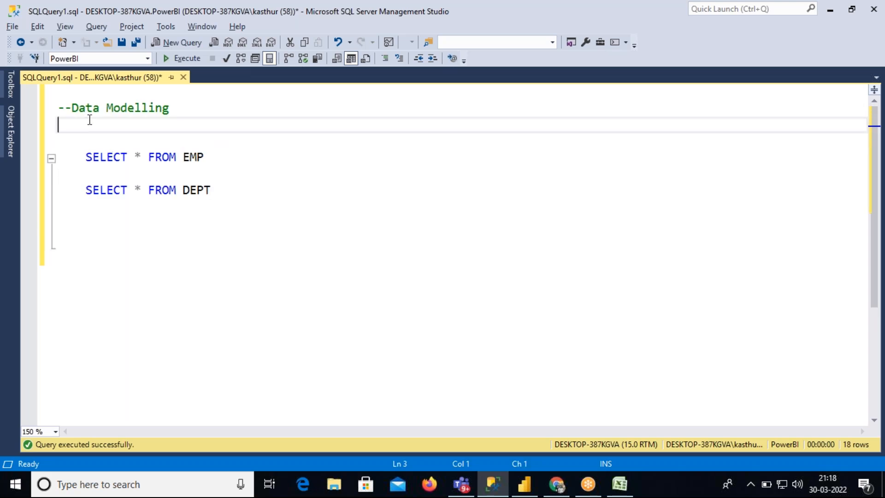
pyautogui.press('Return')
pyautogui.write('-- ')
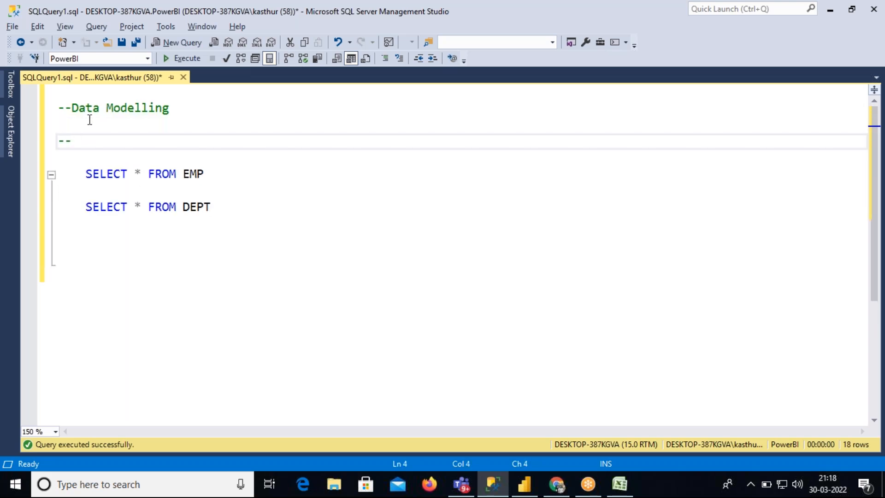
pyautogui.write('Types of DataM')
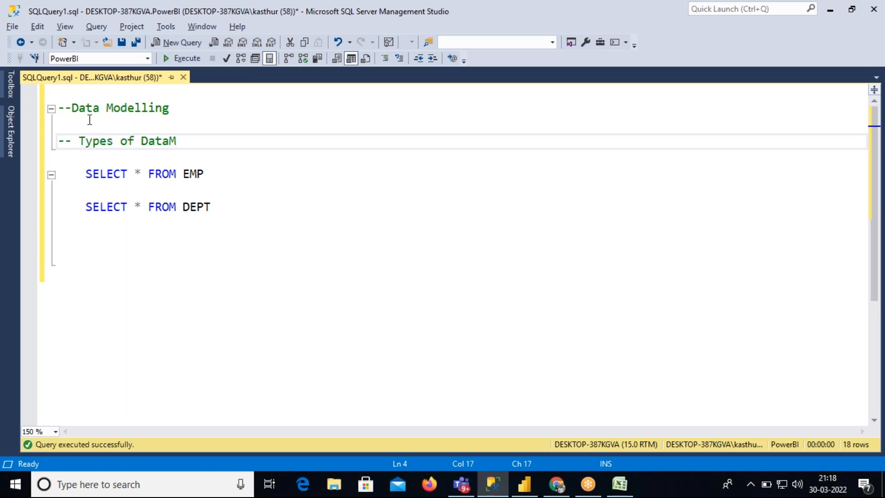
pyautogui.write('odelling')
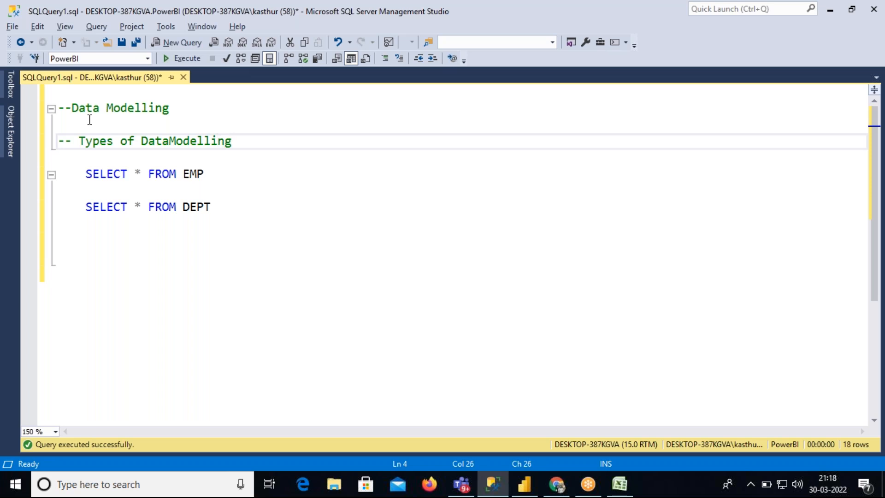
# List "-- Star Schema", "-- Snow falke schema" and "-- Galaxy Schema" as indented comments under the types heading, and highlight the first two.
pyautogui.press('Return')
pyautogui.press('Tab')
pyautogui.write('-- ')
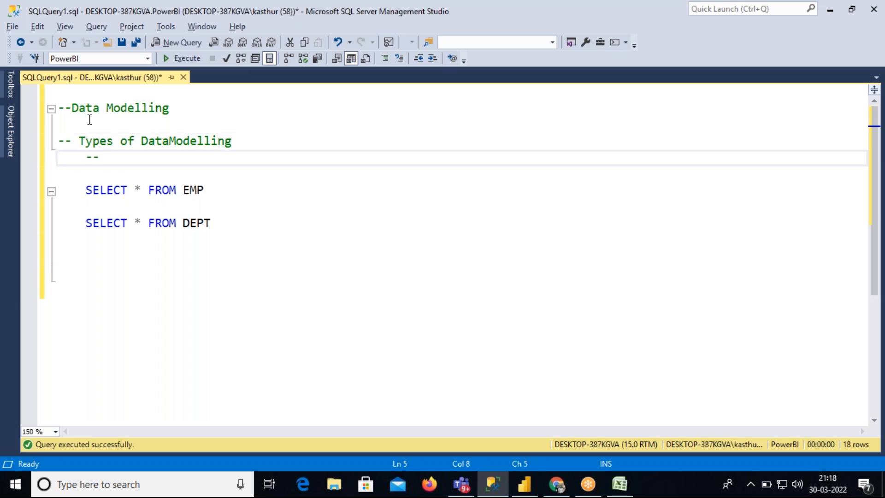
pyautogui.write('Star Schema')
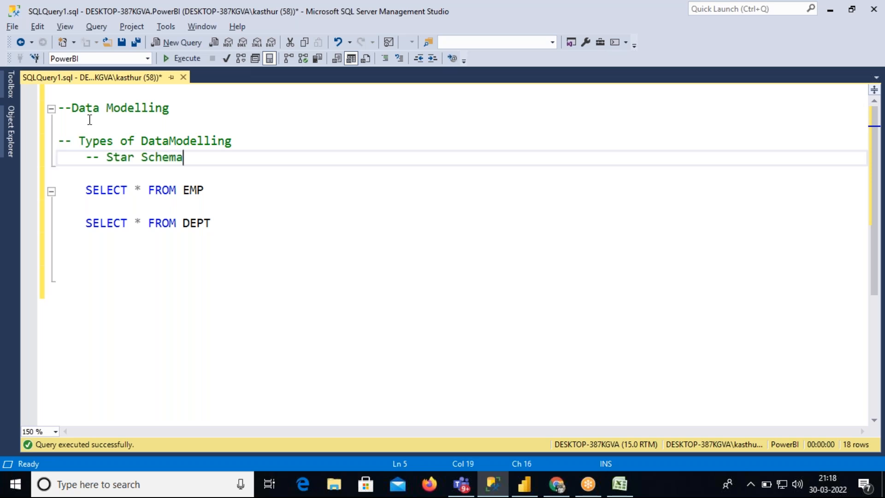
pyautogui.press('Return')
pyautogui.write('-- Sno')
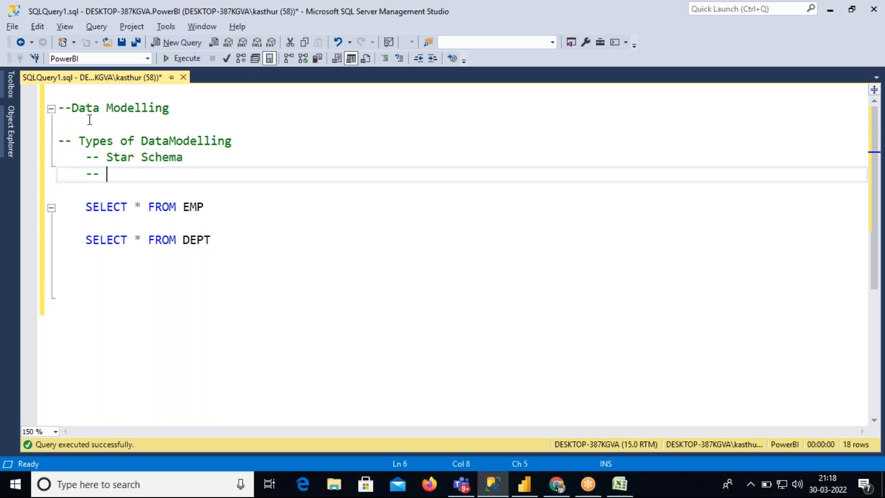
pyautogui.write('w fa')
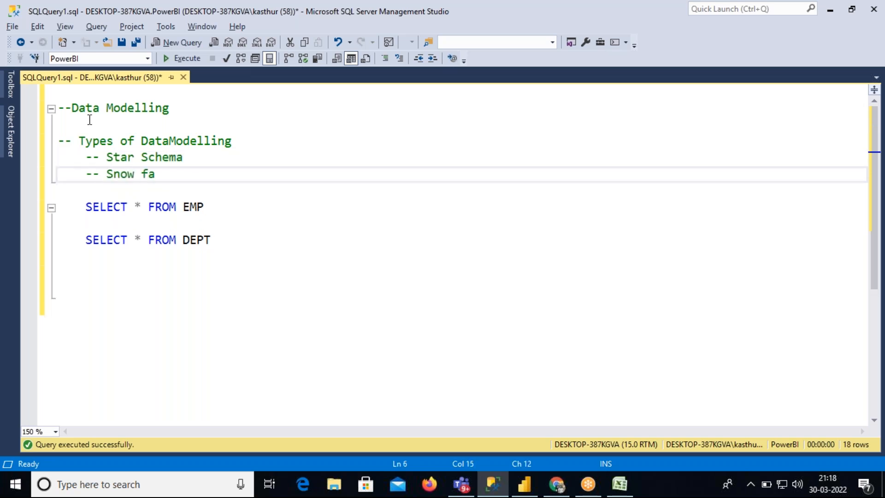
pyautogui.write('lke schema')
pyautogui.press('Return')
pyautogui.write('-- ')
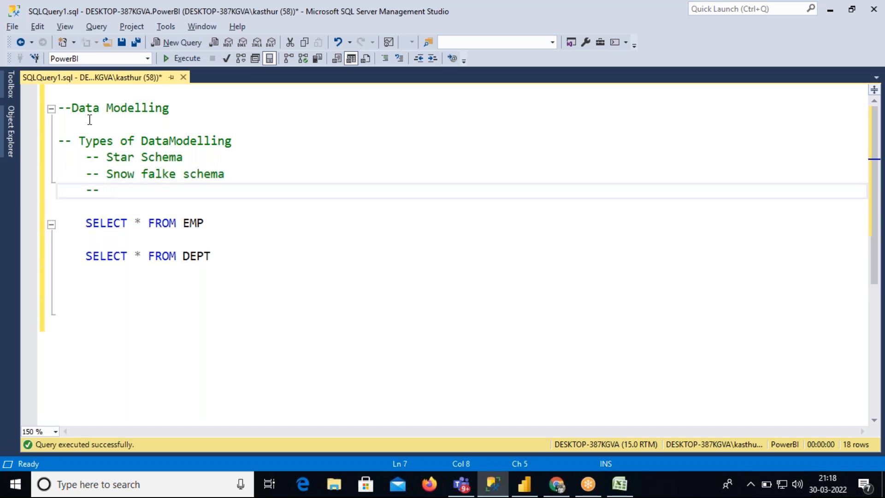
pyautogui.write('GalaxySchema')
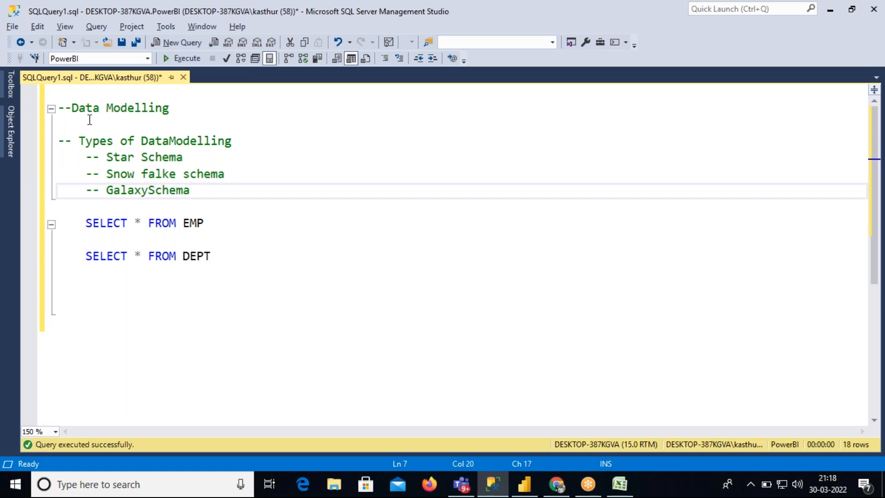
pyautogui.click(149, 190)
pyautogui.moveTo(86, 192); pyautogui.dragTo(70, 159)
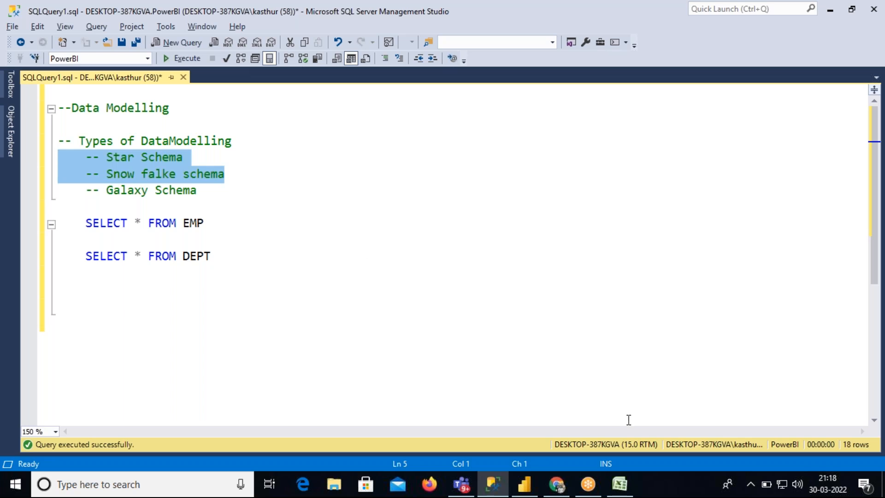
# Switch to Power BI Desktop and rearrange the model diagram, moving TBL_DirectQuery lower, DEPT farther left and EMP closer to DEPT.
pyautogui.click(525, 486)
pyautogui.moveTo(268, 165); pyautogui.dragTo(235, 165)
pyautogui.moveTo(184, 271); pyautogui.dragTo(183, 310)
pyautogui.moveTo(220, 172); pyautogui.dragTo(191, 165)
pyautogui.moveTo(572, 166); pyautogui.dragTo(491, 165)
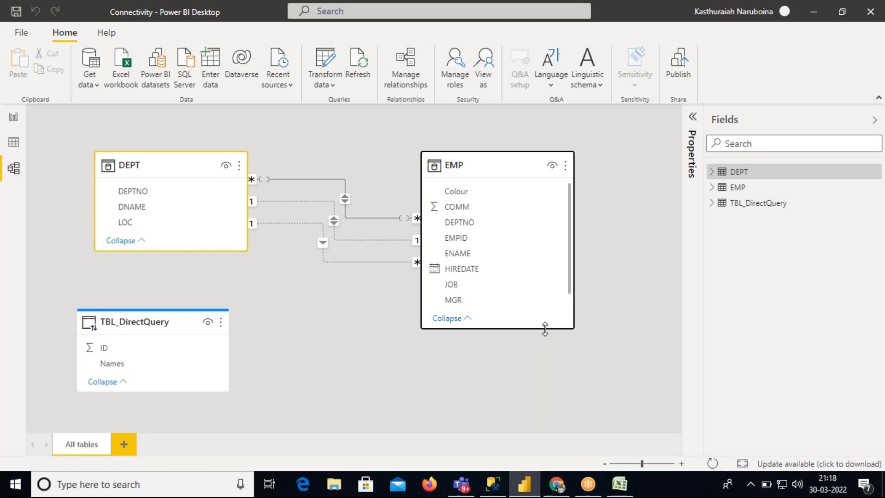
# Switch to SQL Server Management Studio and replace the EMP and DEPT queries with the comment "-- Dimensiobn Table".
pyautogui.click(493, 484)
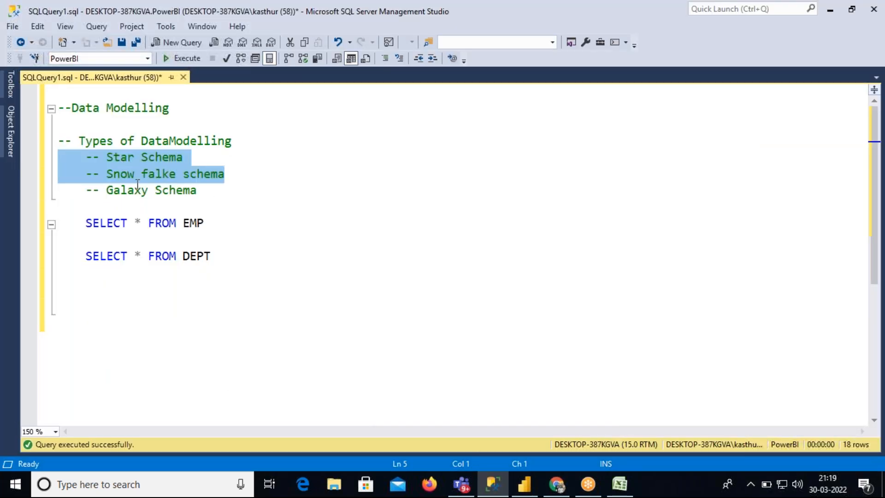
pyautogui.moveTo(216, 256); pyautogui.dragTo(54, 223)
pyautogui.press('Delete')
pyautogui.write('-- D')
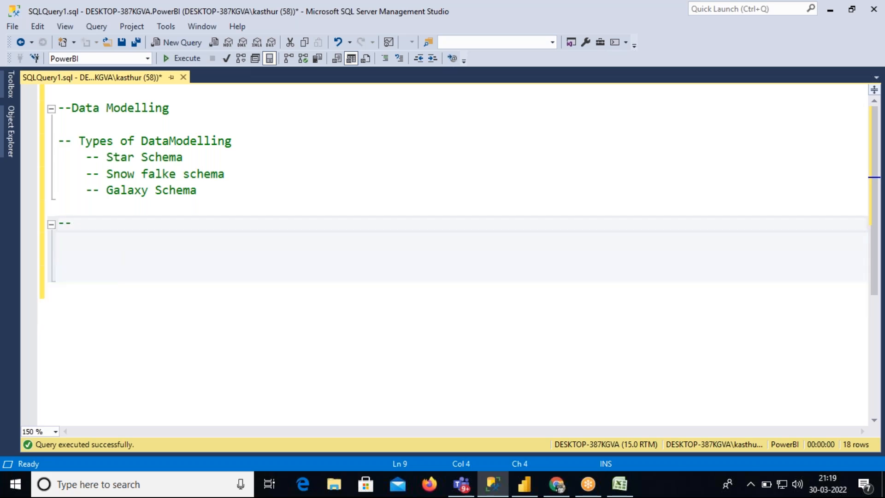
pyautogui.write('ime')
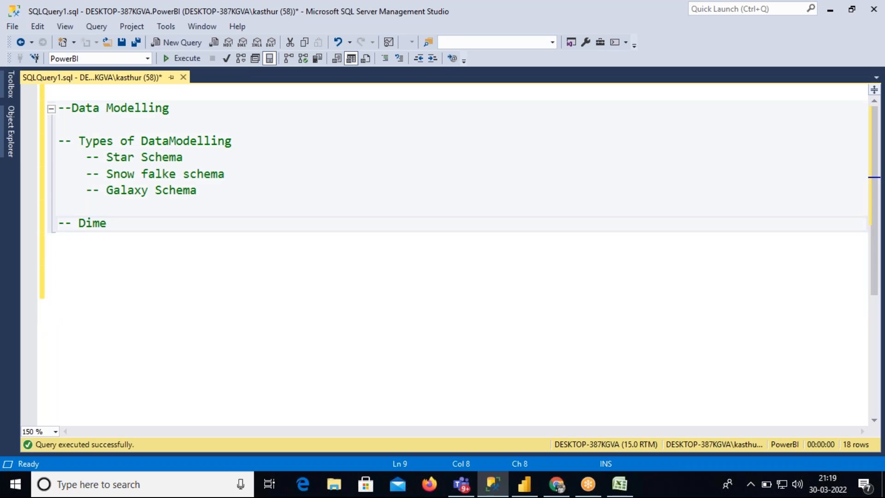
pyautogui.write('nsiobn TA')
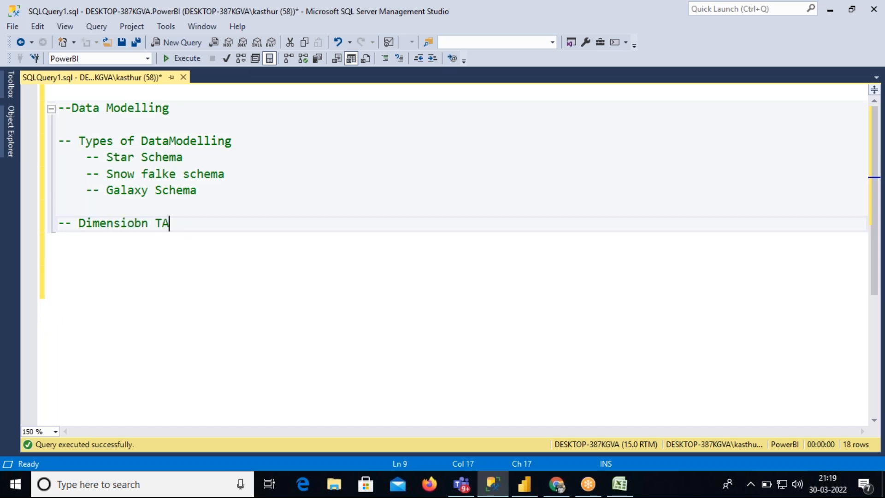
pyautogui.write('bla')
pyautogui.press('BackSpace')
pyautogui.press('BackSpace')
pyautogui.press('BackSpace')
pyautogui.press('BackSpace')
pyautogui.write('able')
# Add the comment "-- Fact Table" on the following line, correct the spelling of "Dimension" above it, and leave blank lines below.
pyautogui.press('Return')
pyautogui.write('-- ')
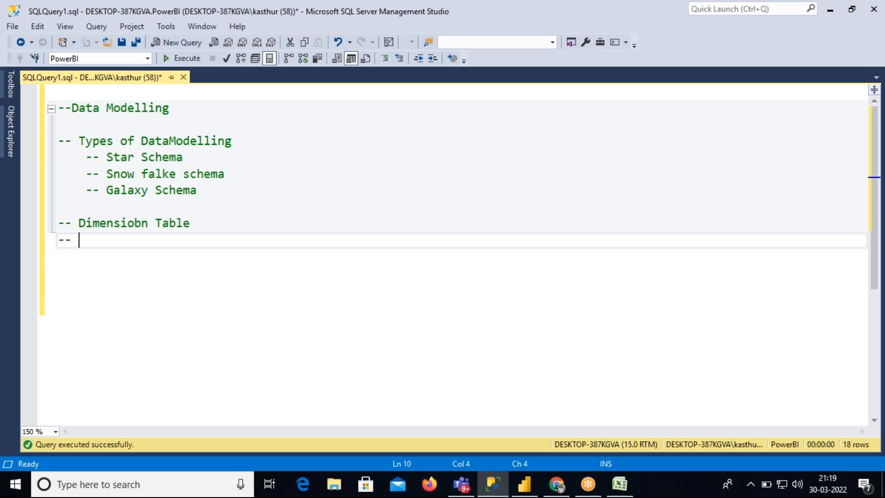
pyautogui.write('Fact Table')
pyautogui.press('Return')
pyautogui.press('Return')
pyautogui.click(136, 224)
pyautogui.click(140, 226)
pyautogui.press('BackSpace')
pyautogui.click(160, 240)
pyautogui.press('Return')
pyautogui.press('Return')
pyautogui.press('Return')
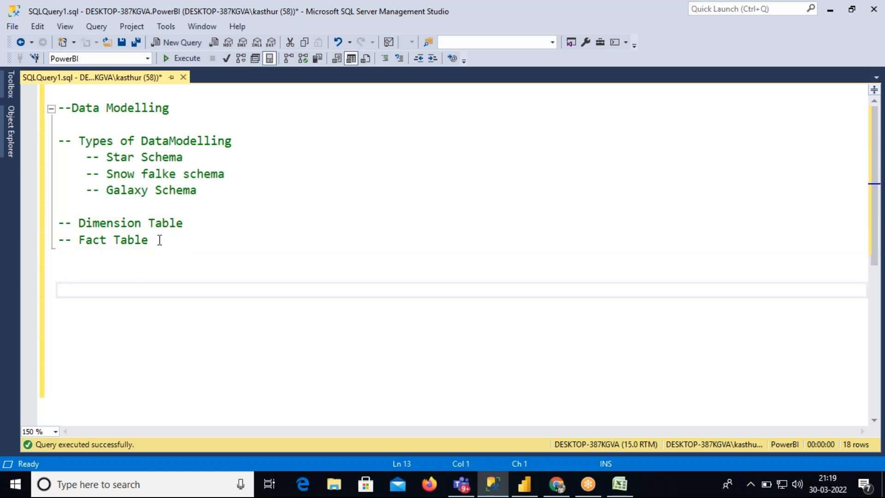
# List the PowerBI database's tables in Object Explorer and pin the explorer beside the query editor.
pyautogui.click(8, 113)
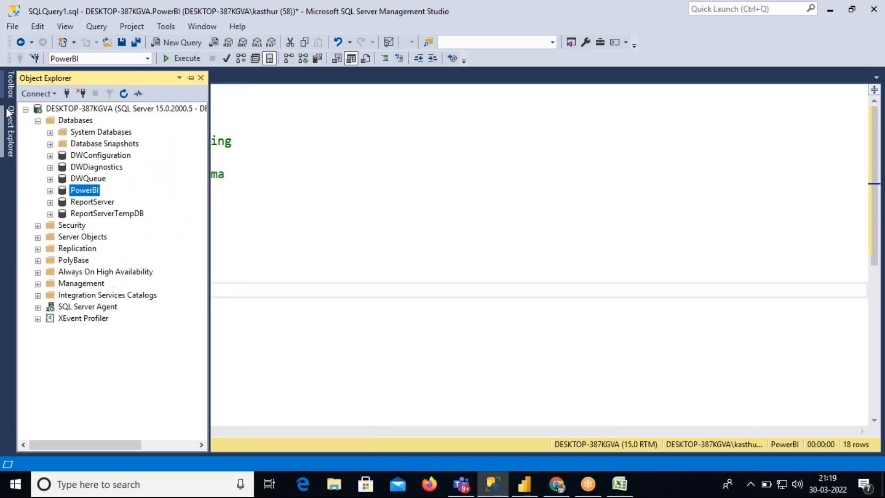
pyautogui.click(50, 190)
pyautogui.click(62, 214)
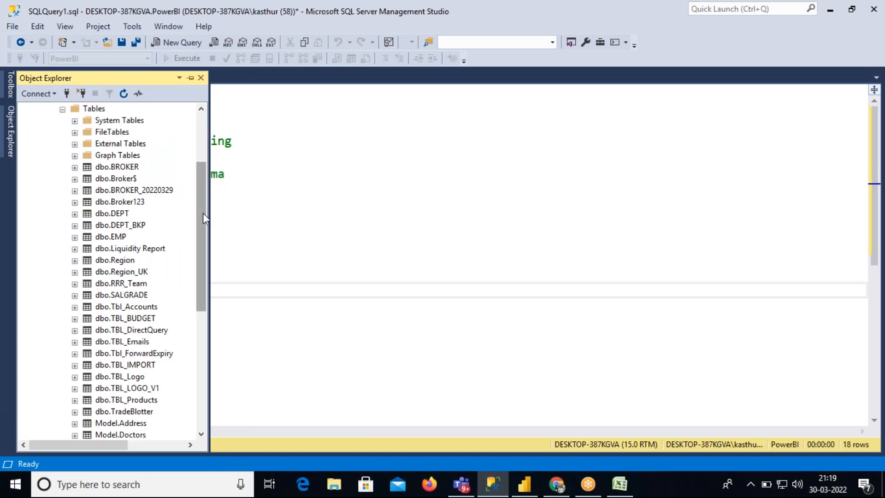
pyautogui.moveTo(203, 213); pyautogui.dragTo(203, 263)
pyautogui.click(190, 78)
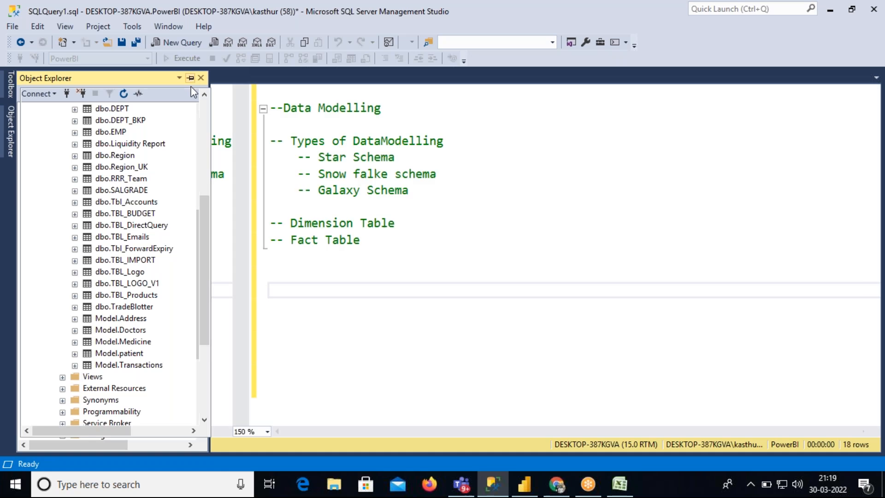
# Insert the table name [Model].[Doctors] on two consecutive lines below the comments, followed by a new line.
pyautogui.click(128, 319)
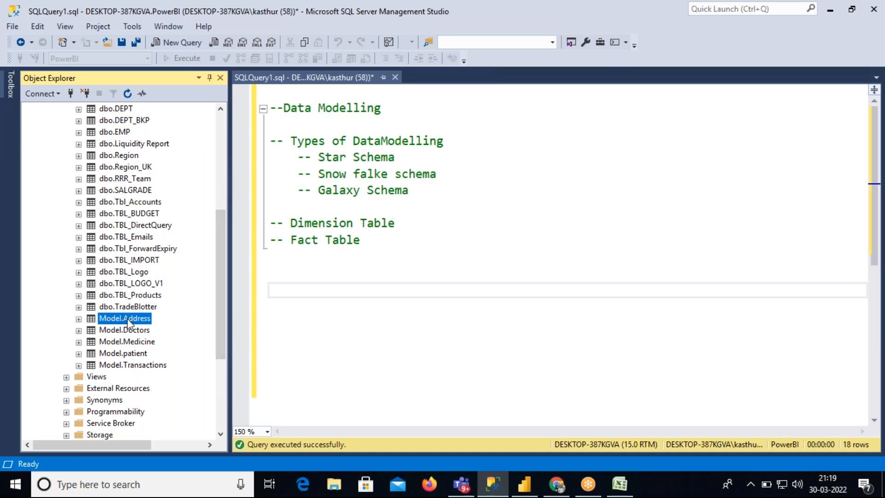
pyautogui.moveTo(131, 333); pyautogui.dragTo(317, 301)
pyautogui.hotkey('ctrl', 'c')
pyautogui.click(356, 317)
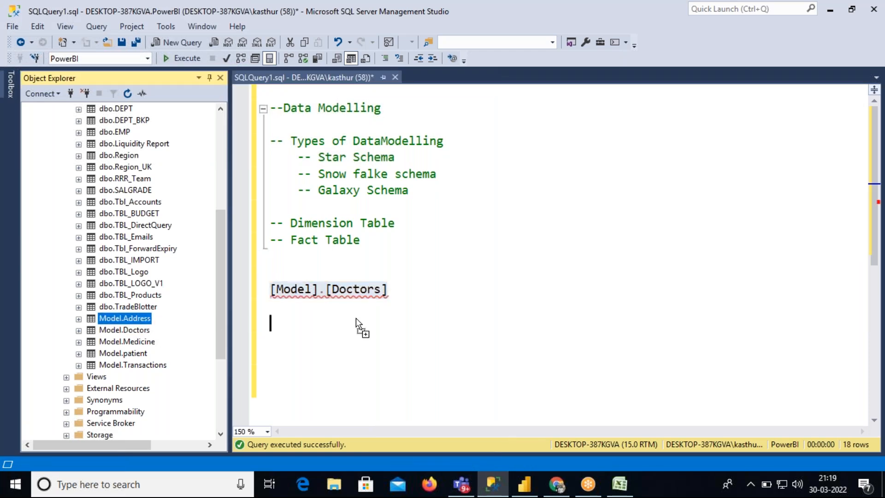
pyautogui.hotkey('ctrl', 'v')
pyautogui.click(408, 308)
pyautogui.press('Return')
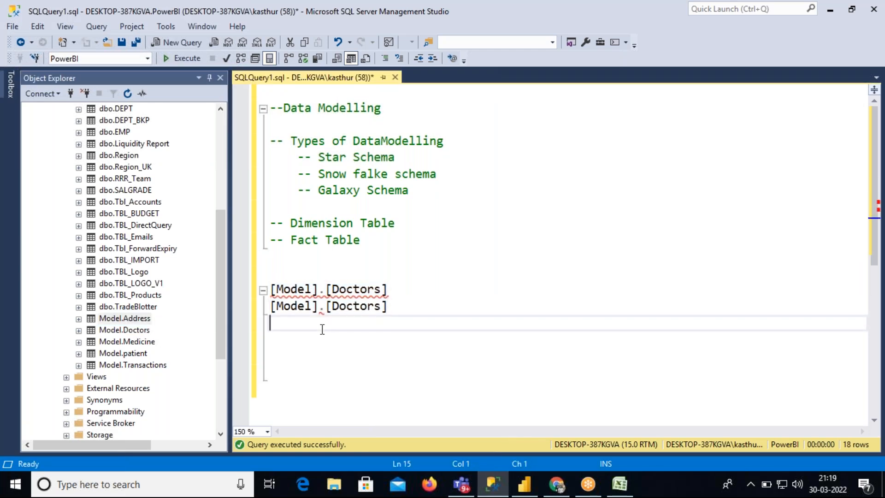
# Add the table names [Model].[Medicine], [Model].[Address], [Model].[patient] and [Model].[Transactions] to the query from Object Explorer, one per line.
pyautogui.moveTo(123, 339); pyautogui.dragTo(294, 327)
pyautogui.moveTo(146, 318); pyautogui.dragTo(330, 343)
pyautogui.moveTo(138, 354); pyautogui.dragTo(315, 369)
pyautogui.moveTo(138, 365); pyautogui.dragTo(450, 369)
# Remove the indent before [Model].[patient], turn that line into a SELECT * FROM query and run only that line.
pyautogui.scroll(-6, 349, 295)
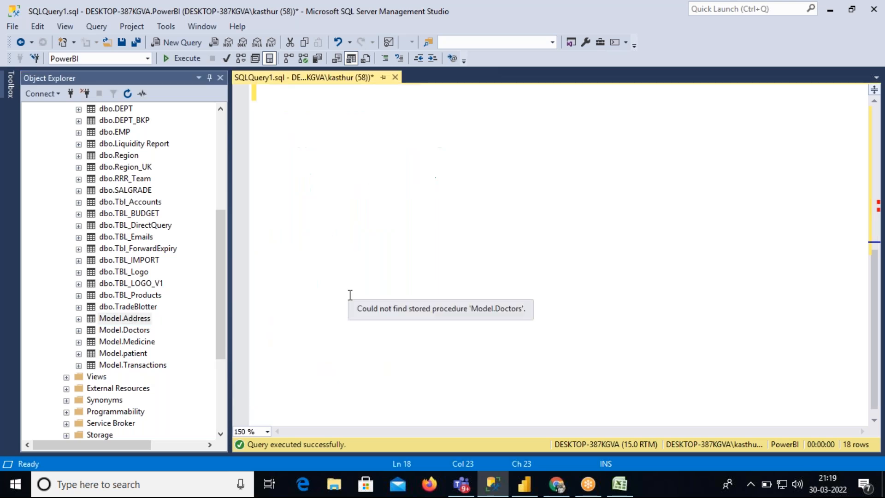
pyautogui.moveTo(877, 291); pyautogui.dragTo(875, 203)
pyautogui.click(295, 241)
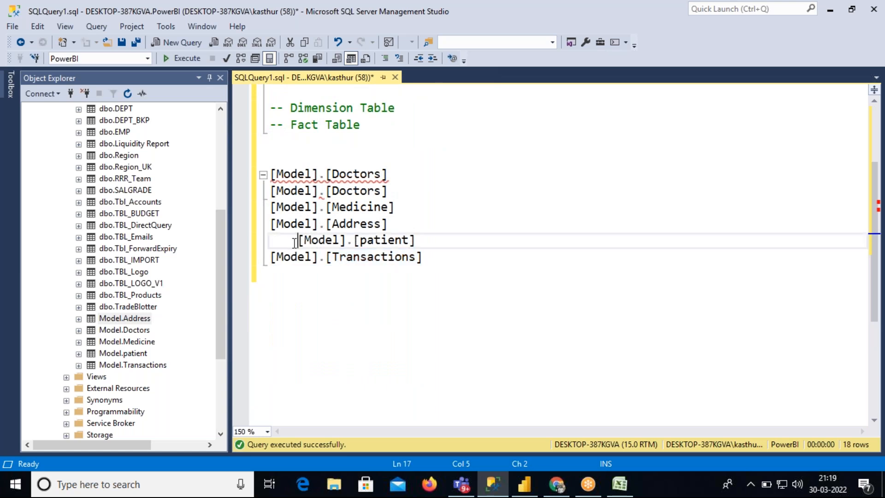
pyautogui.press('BackSpace')
pyautogui.write('SELECT ')
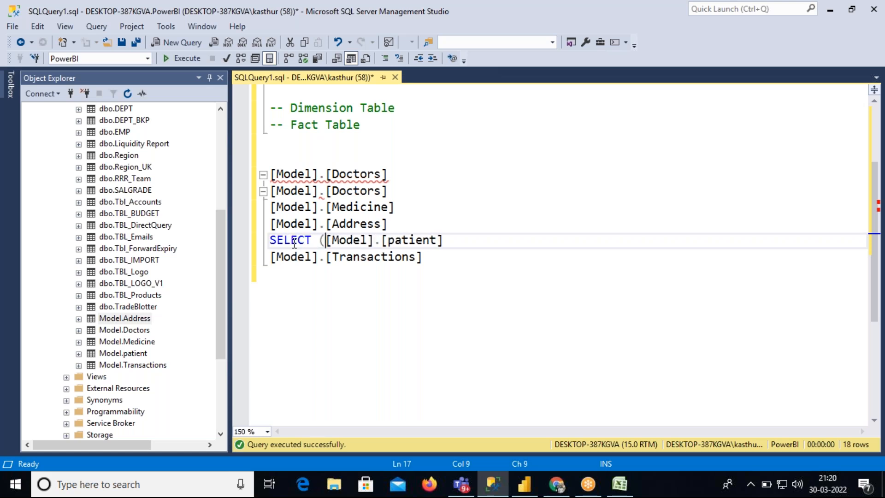
pyautogui.write('* FROM')
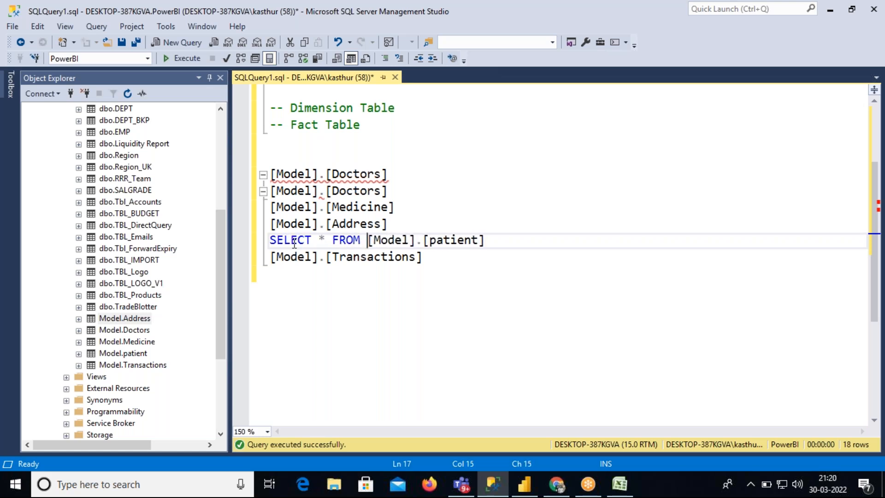
pyautogui.moveTo(488, 239); pyautogui.dragTo(269, 240)
pyautogui.press('F5')
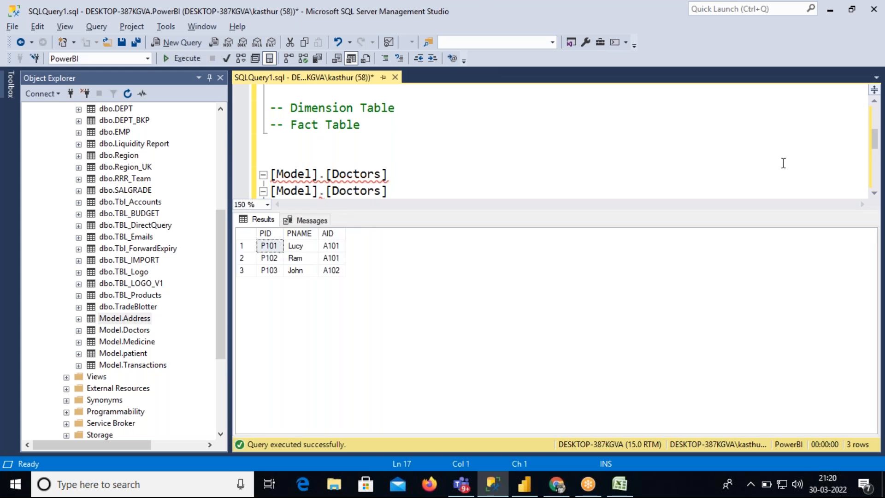
# Auto-hide Object Explorer and enlarge the query editor area above the results.
pyautogui.moveTo(875, 141); pyautogui.dragTo(875, 159)
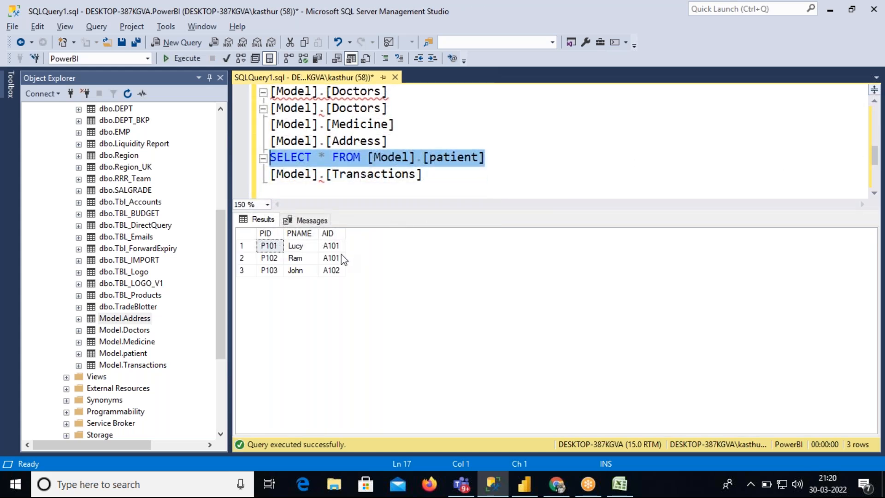
pyautogui.click(207, 77)
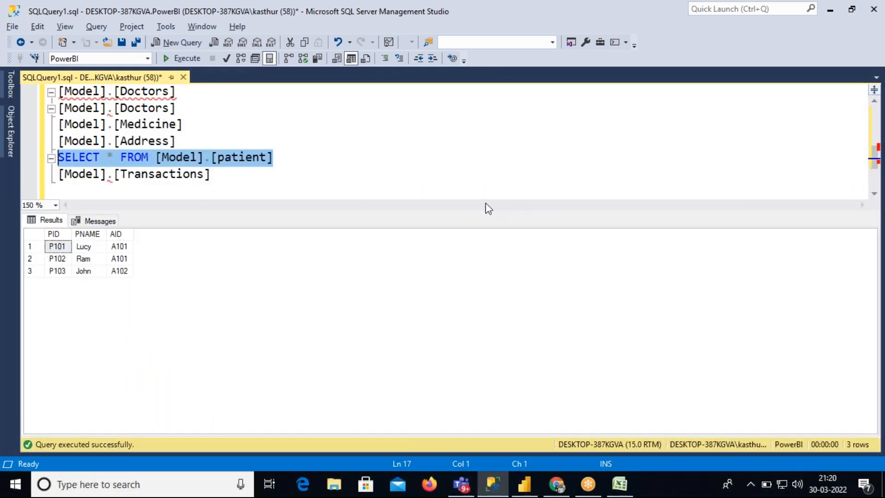
pyautogui.moveTo(472, 212); pyautogui.dragTo(471, 274)
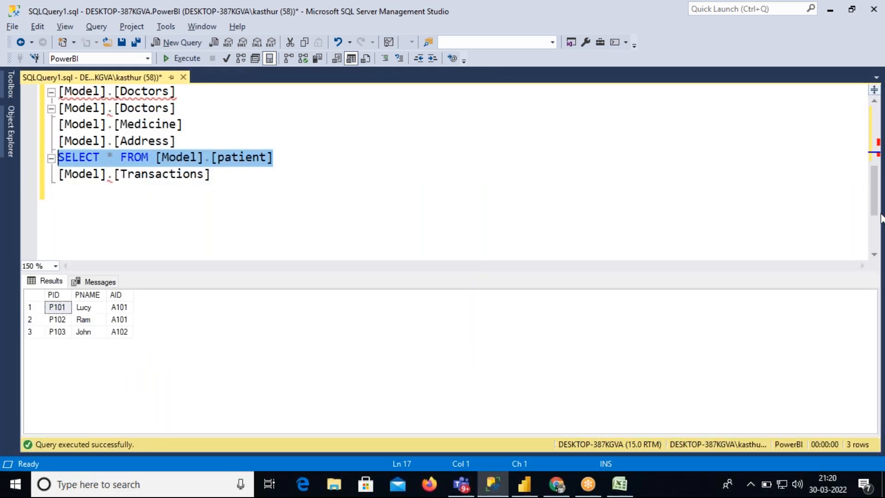
# Turn the [Model].[Transactions] line into a SELECT * FROM query and run only that line.
pyautogui.moveTo(875, 203); pyautogui.dragTo(874, 189)
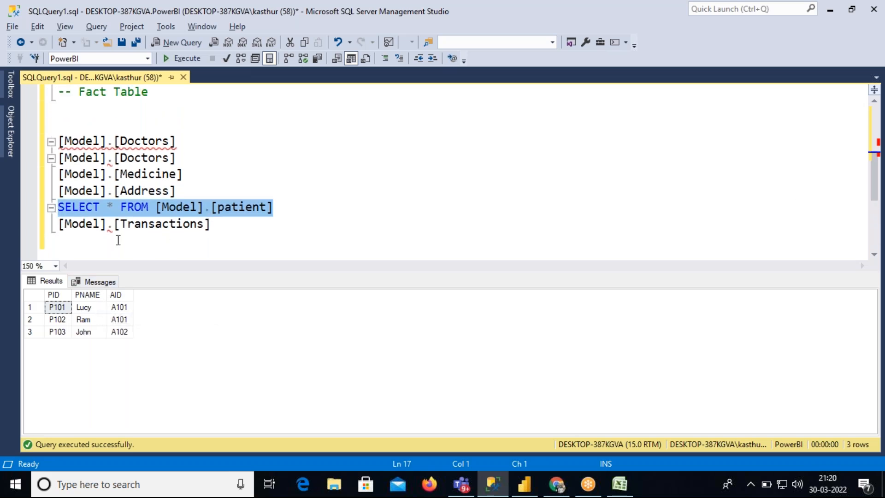
pyautogui.click(61, 228)
pyautogui.write('SELECT ')
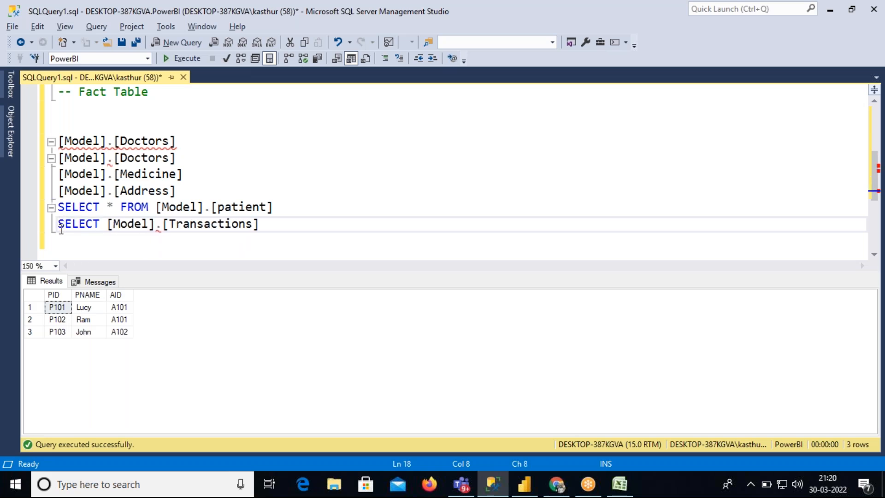
pyautogui.write('* FROM')
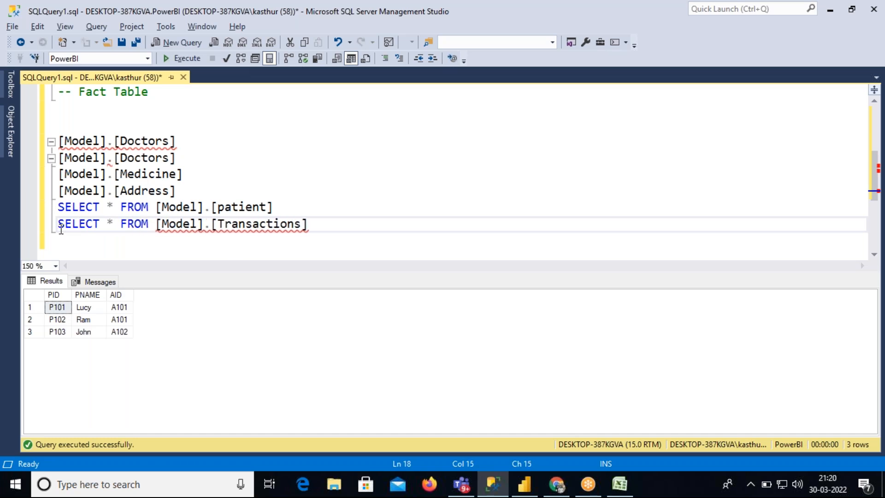
pyautogui.press('End')
pyautogui.hotkey('shift', 'Home')
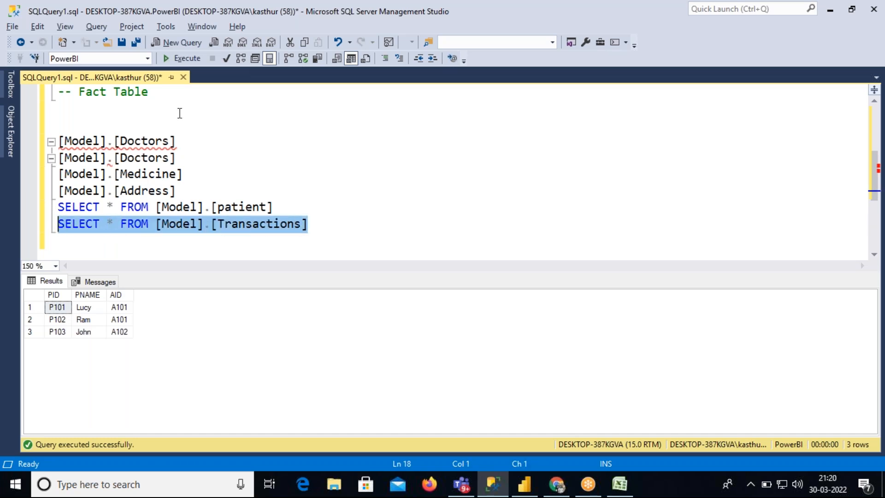
pyautogui.click(178, 59)
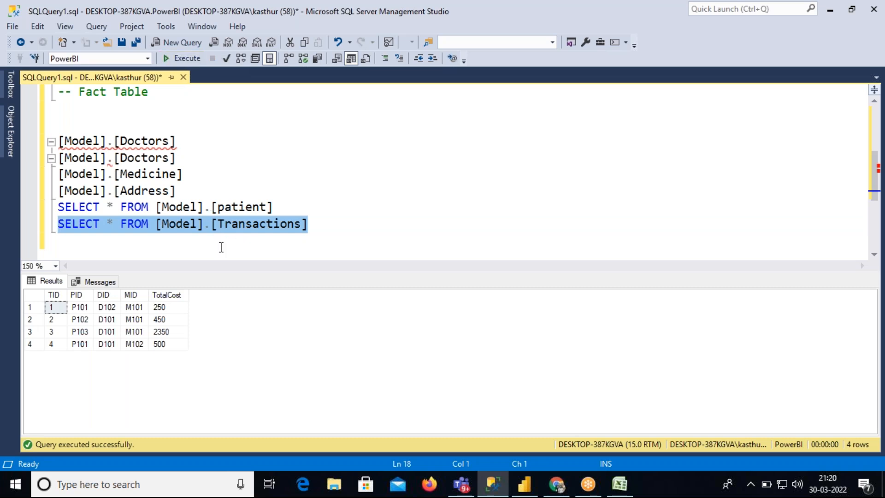
# Highlight the TID, PID, DID, MID and TotalCost columns of the Transactions results in turn to examine them.
pyautogui.click(54, 295)
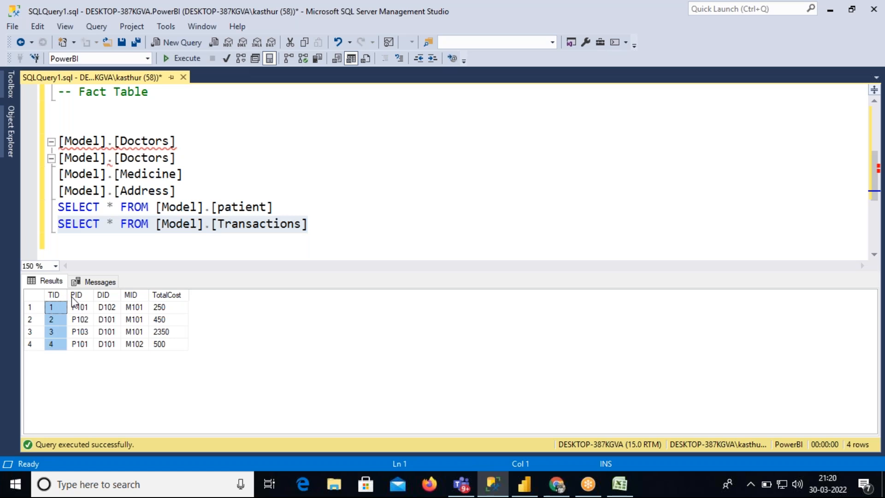
pyautogui.click(77, 296)
pyautogui.click(104, 295)
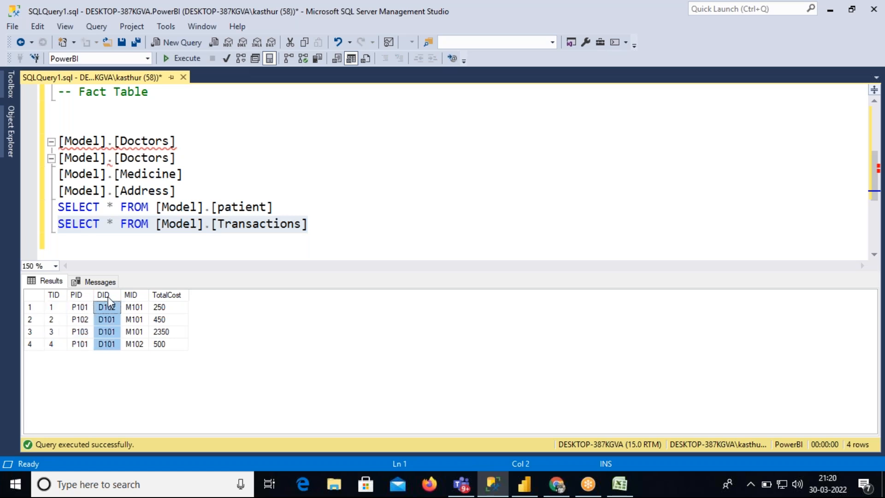
pyautogui.click(136, 297)
pyautogui.click(162, 297)
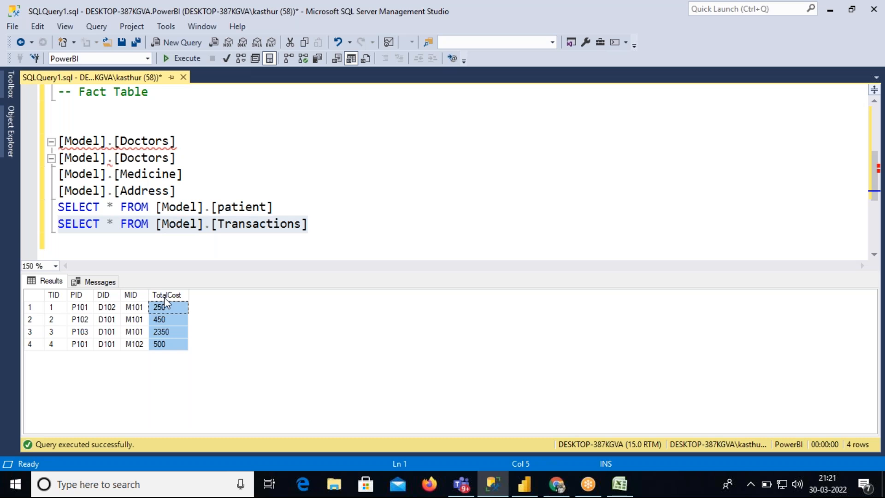
# Rerun the [Model].[patient] query alone and examine the individual entries in the PNAME column.
pyautogui.click(266, 207)
pyautogui.moveTo(264, 206); pyautogui.dragTo(57, 206)
pyautogui.click(180, 58)
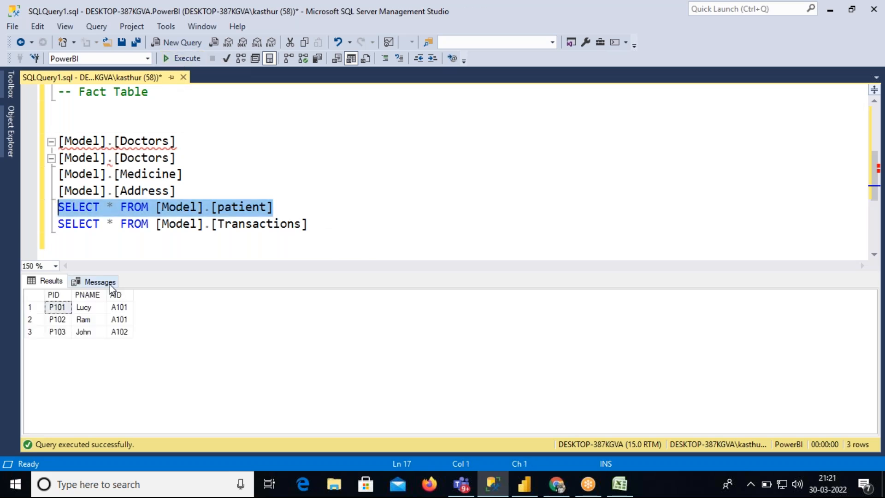
pyautogui.click(85, 308)
pyautogui.click(84, 319)
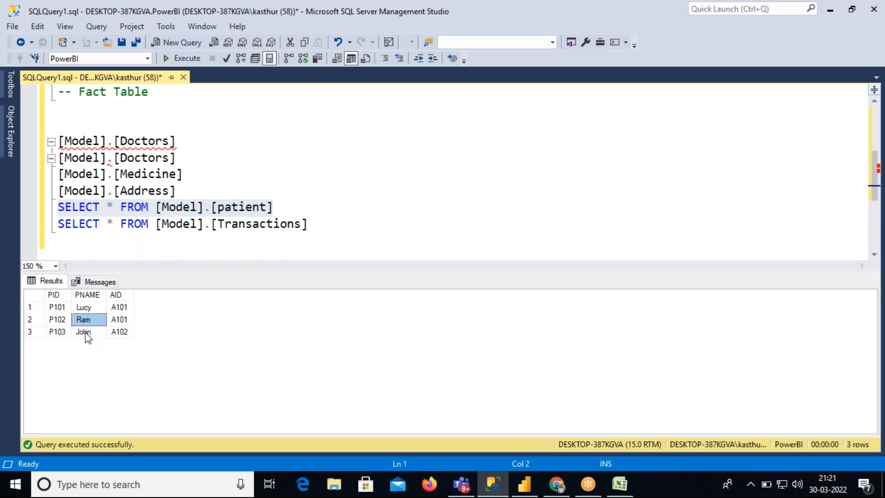
pyautogui.click(84, 332)
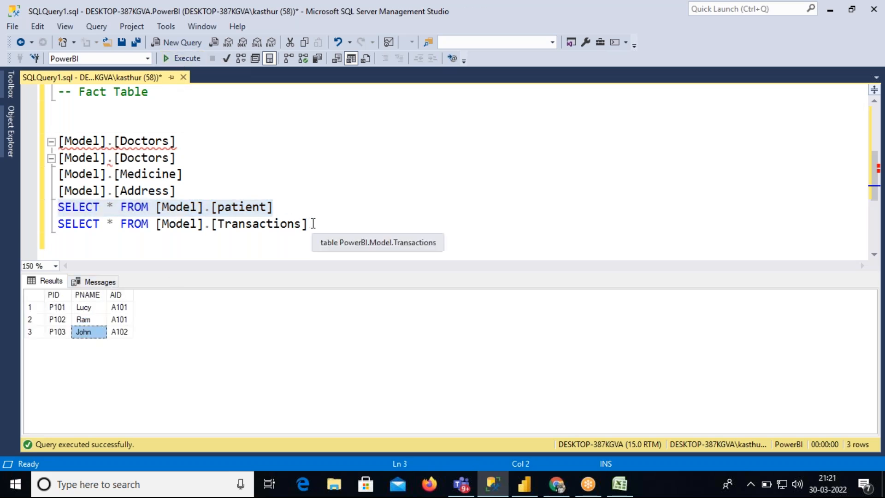
pyautogui.click(94, 310)
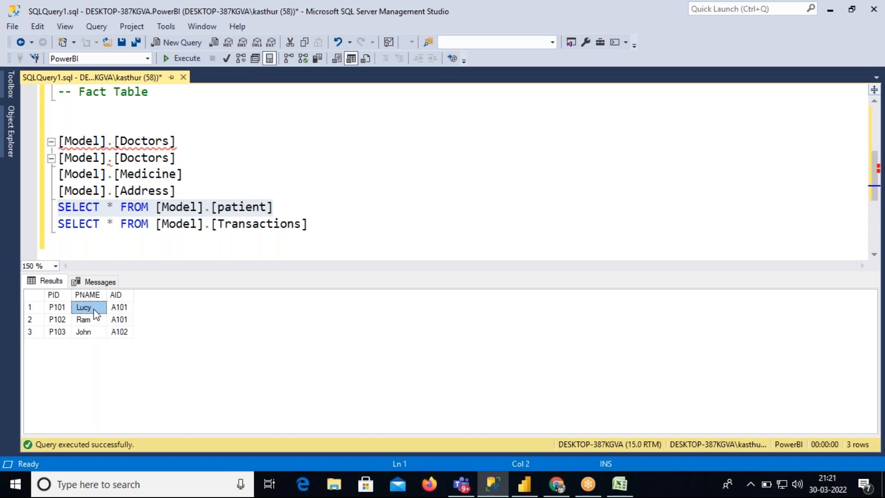
# Rerun the [Model].[Transactions] query alone and highlight the PID value in the first result row.
pyautogui.moveTo(308, 224); pyautogui.dragTo(52, 226)
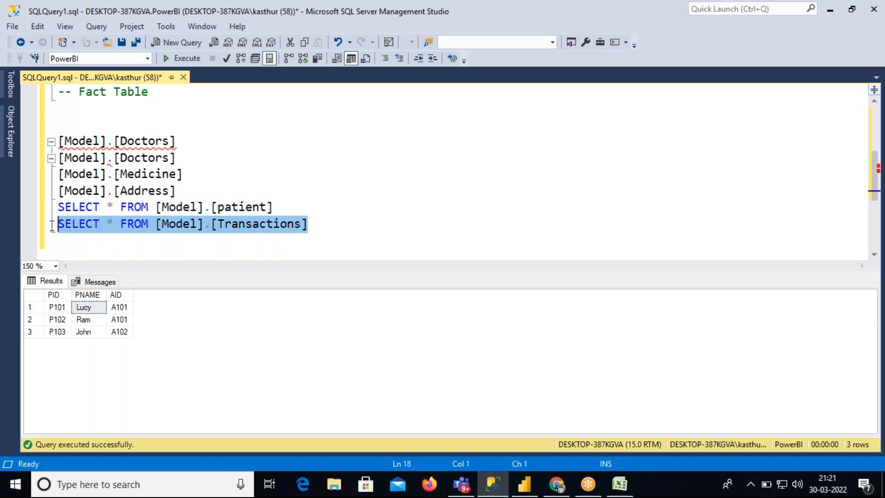
pyautogui.click(169, 57)
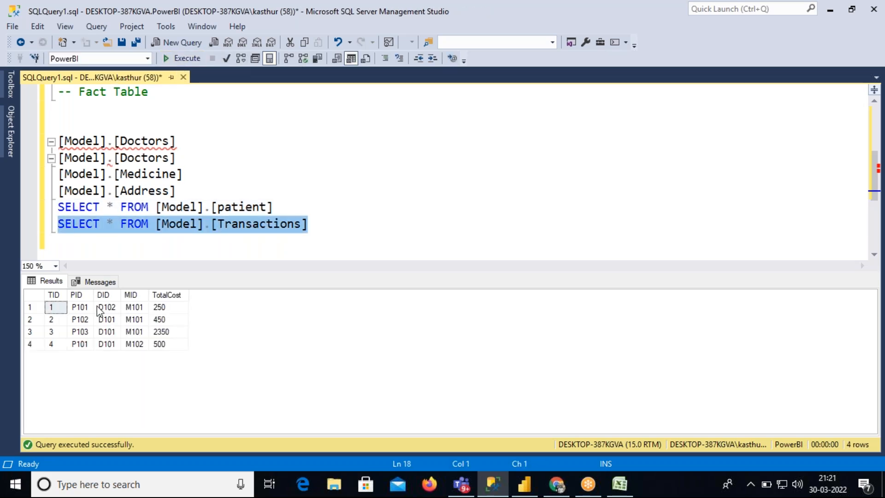
pyautogui.click(84, 307)
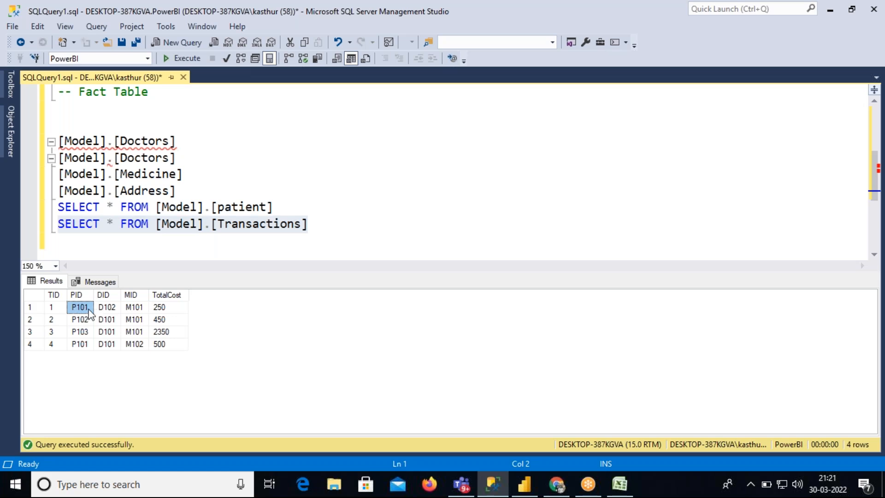
# Highlight the DID, MID and TotalCost values of the first Transactions row one by one, and the entire row, to examine them.
pyautogui.click(107, 310)
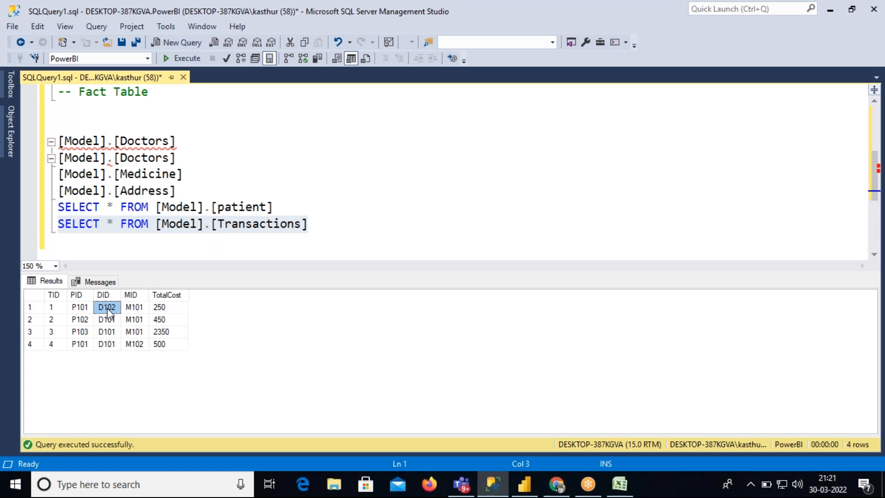
pyautogui.click(134, 311)
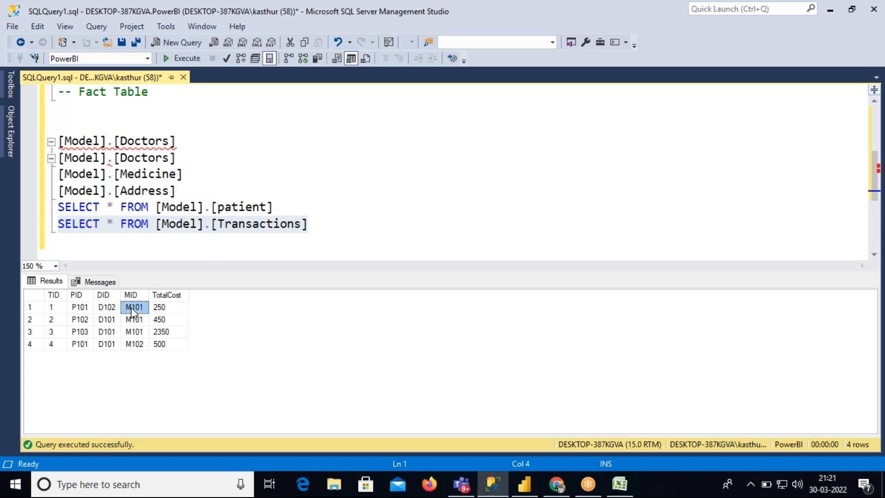
pyautogui.click(157, 306)
pyautogui.moveTo(59, 309); pyautogui.dragTo(159, 315)
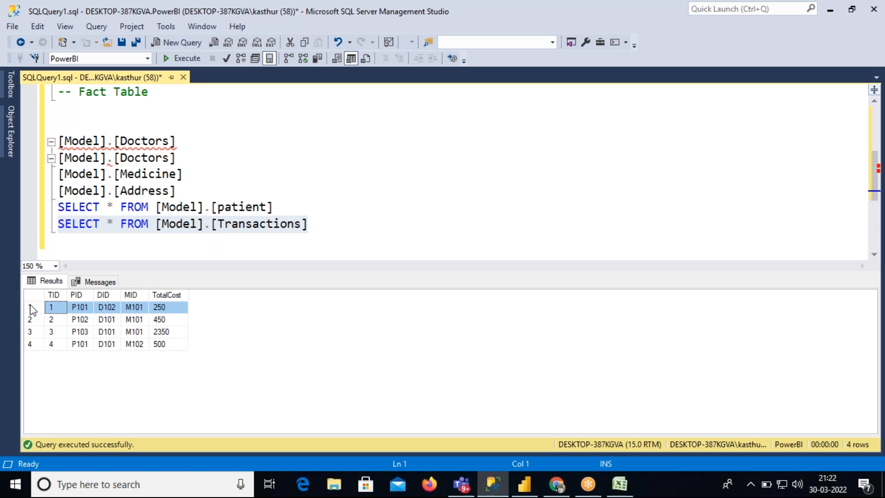
# Run the [Model].[patient] and [Model].[Transactions] queries together.
pyautogui.moveTo(273, 207); pyautogui.dragTo(57, 208)
pyautogui.moveTo(306, 224); pyautogui.dragTo(49, 210)
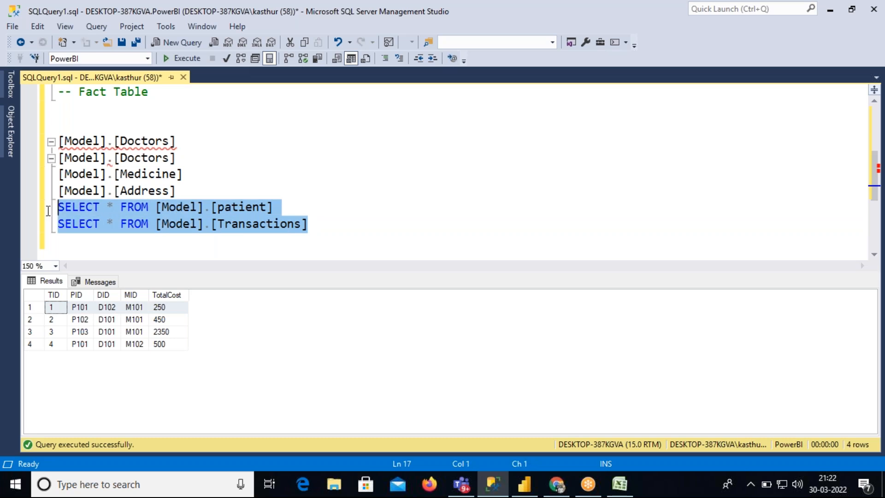
pyautogui.press('F5')
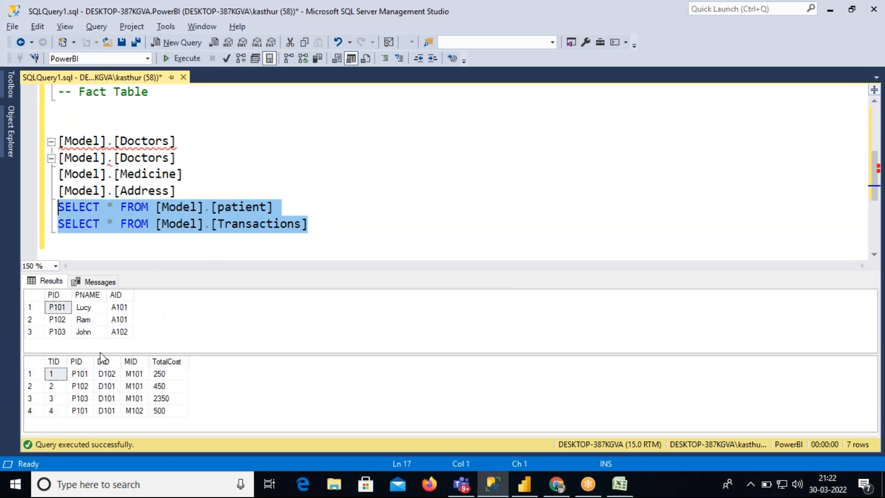
# Compare the PID in the first Transactions row with the PNAME entries, and highlight the whole patient result grid.
pyautogui.click(84, 372)
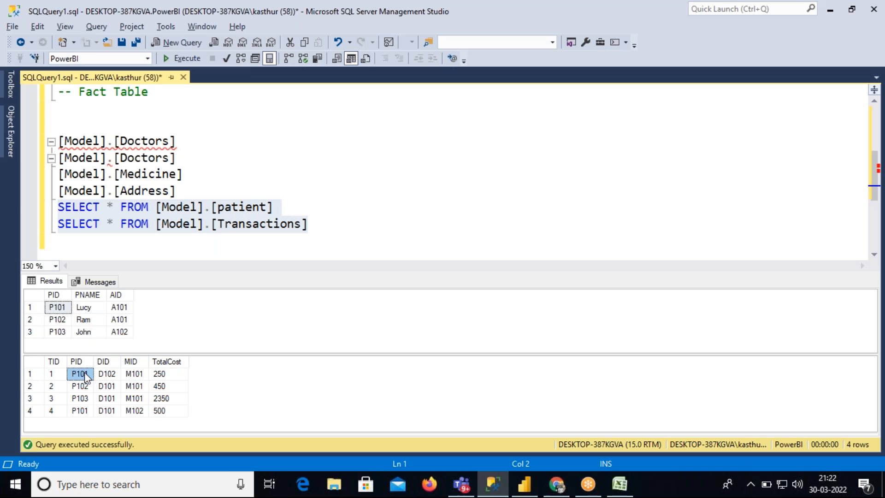
pyautogui.click(85, 308)
pyautogui.click(85, 320)
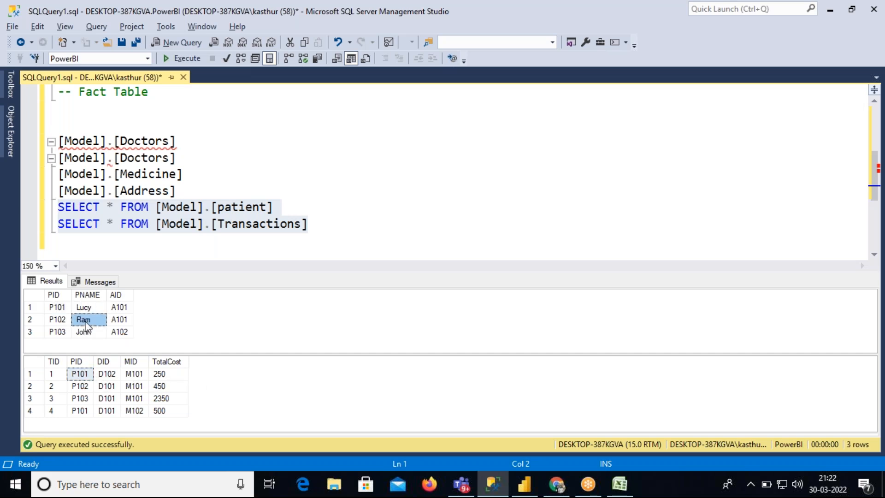
pyautogui.moveTo(67, 313); pyautogui.dragTo(122, 333)
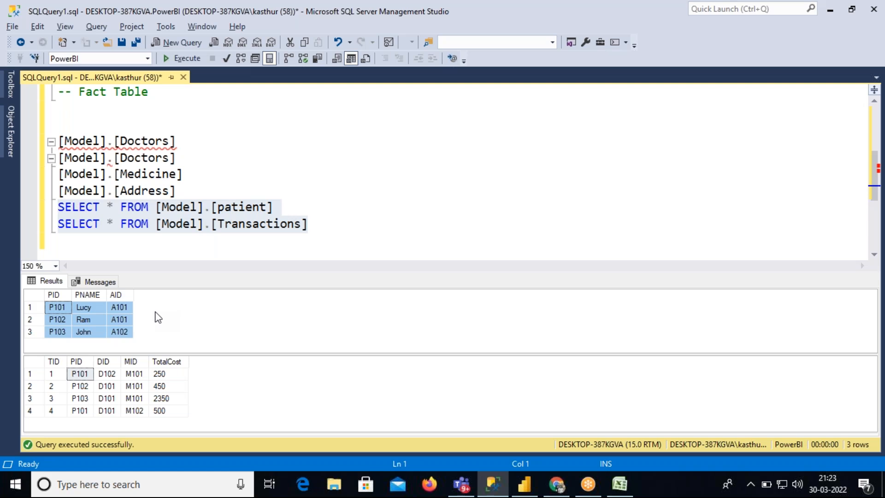
# Highlight the patient rows again, the first Transactions row, and that row's PID and DID values to examine them.
pyautogui.click(57, 309)
pyautogui.moveTo(57, 311); pyautogui.dragTo(116, 334)
pyautogui.moveTo(56, 376); pyautogui.dragTo(163, 379)
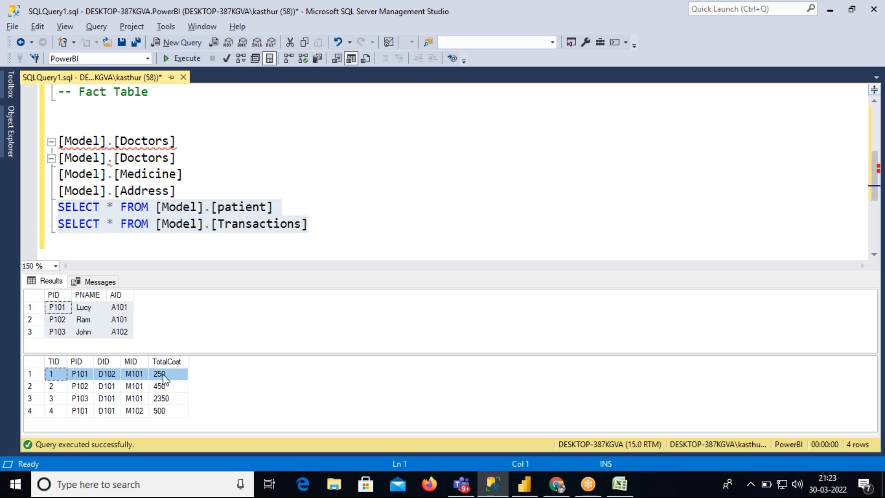
pyautogui.click(74, 374)
pyautogui.click(107, 376)
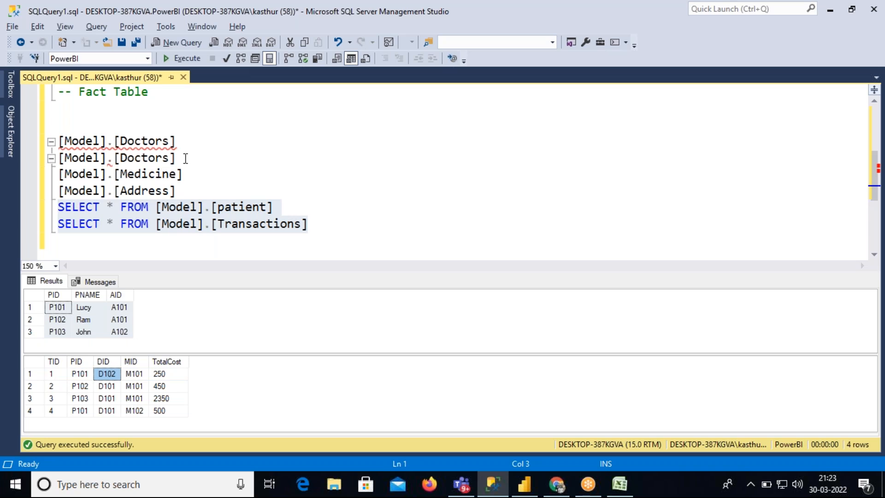
# Add the query SELECT * FROM [Model].[Doctors] below the Transactions query and run all three SELECT queries together.
pyautogui.moveTo(185, 158); pyautogui.dragTo(58, 158)
pyautogui.hotkey('ctrl', 'c')
pyautogui.click(346, 228)
pyautogui.press('Return')
pyautogui.write('SELECT * FROM')
pyautogui.hotkey('ctrl', 'v')
pyautogui.moveTo(316, 249); pyautogui.dragTo(42, 206)
pyautogui.press('F5')
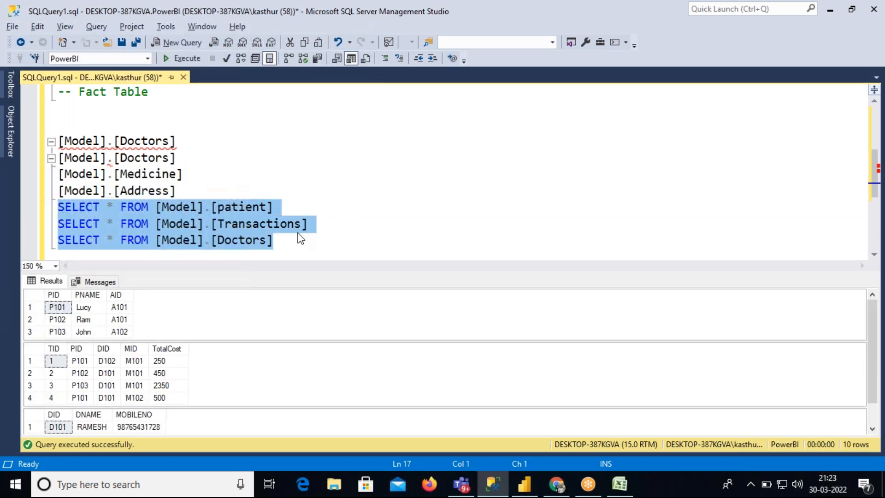
# Enlarge the results area and trace the first transaction's PID and DID to the matching patient and doctor names, ending on its MID.
pyautogui.moveTo(873, 178); pyautogui.dragTo(873, 188)
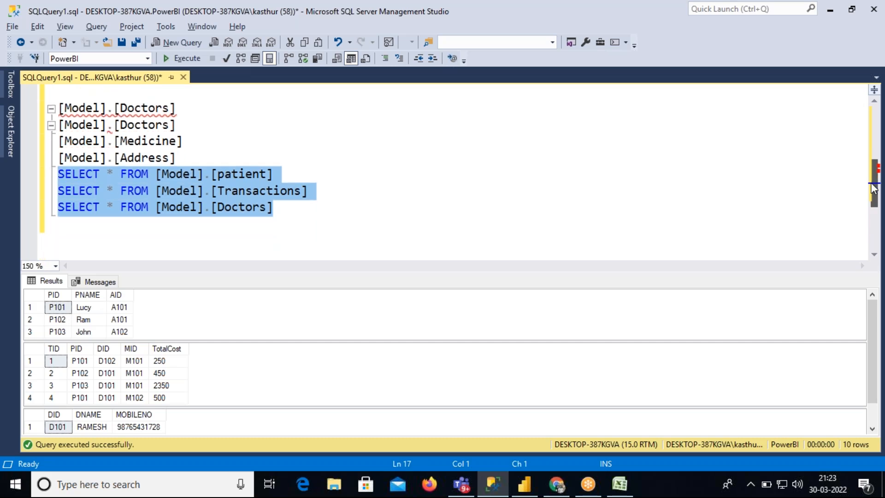
pyautogui.moveTo(469, 277); pyautogui.dragTo(464, 238)
pyautogui.moveTo(78, 323); pyautogui.dragTo(162, 322)
pyautogui.click(76, 321)
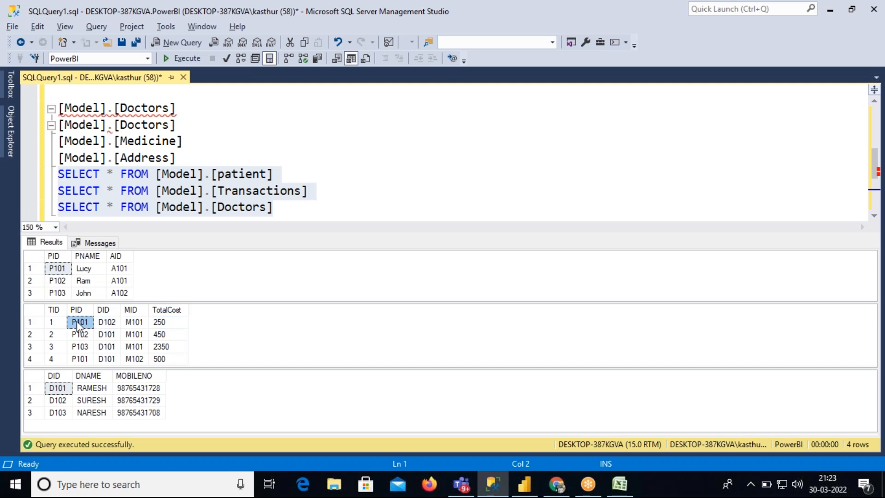
pyautogui.click(83, 272)
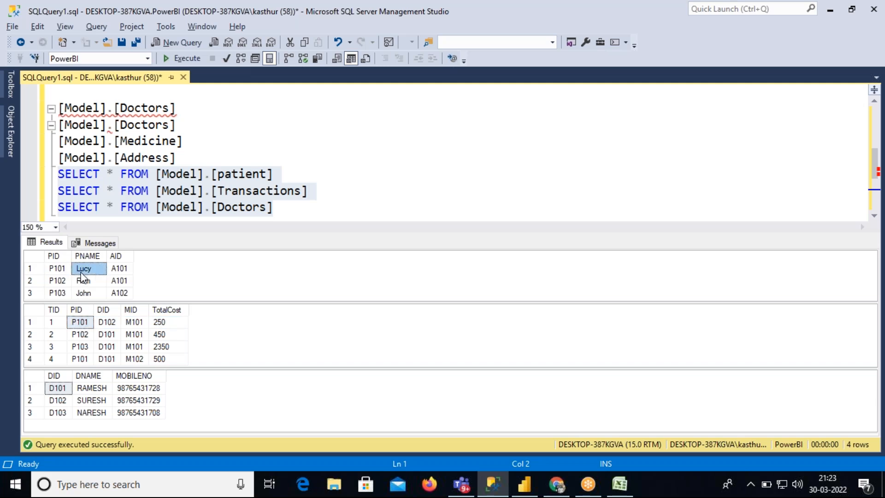
pyautogui.click(106, 322)
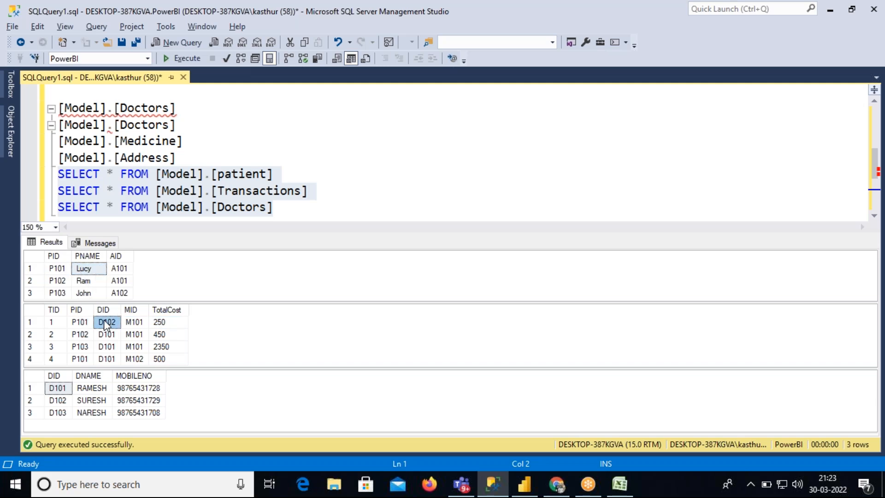
pyautogui.click(87, 402)
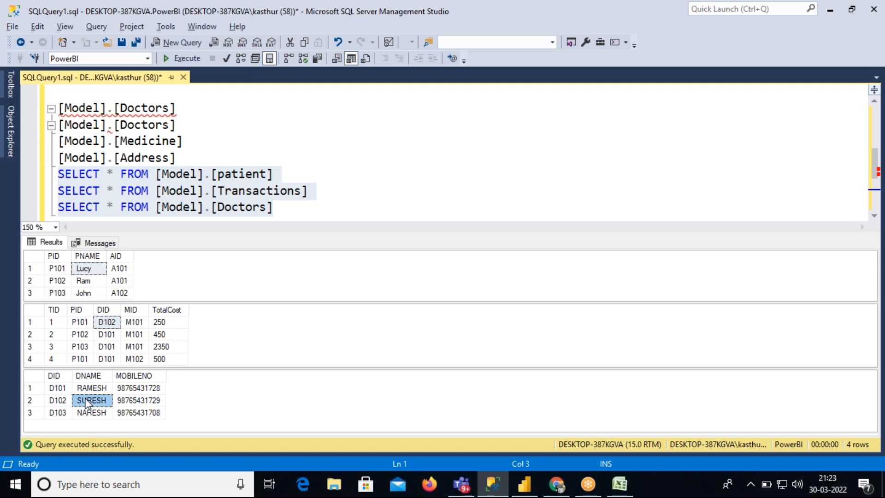
pyautogui.click(135, 323)
# Add the query SELECT * FROM [Model].[Medicine] below the Doctors query and run all four SELECT queries together.
pyautogui.moveTo(182, 142); pyautogui.dragTo(54, 142)
pyautogui.hotkey('ctrl', 'c')
pyautogui.click(286, 212)
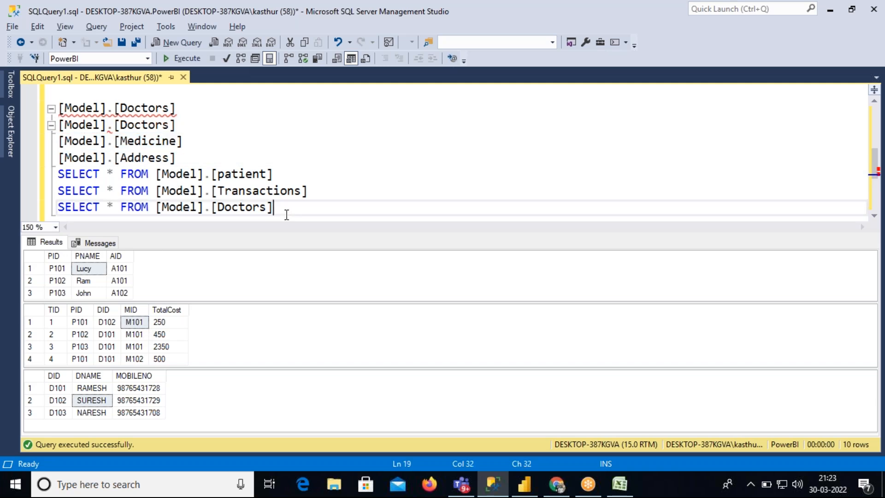
pyautogui.press('Return')
pyautogui.write('SELECT * FROM')
pyautogui.hotkey('ctrl', 'v')
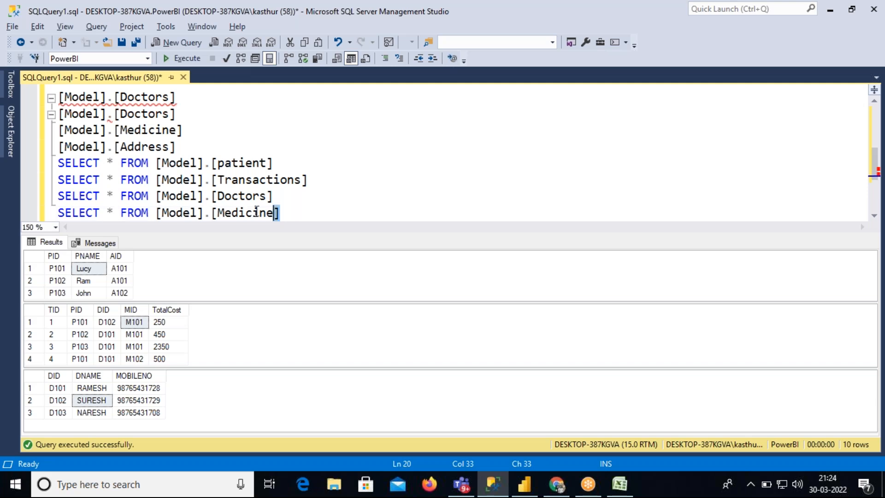
pyautogui.hotkey('shift', 'Up')
pyautogui.hotkey('shift', 'Up')
pyautogui.hotkey('shift', 'Up')
pyautogui.hotkey('shift', 'Home')
pyautogui.press('F5')
# Enlarge the results area until the patient, Transactions, Doctors and Medicine grids all fit in view.
pyautogui.moveTo(876, 173); pyautogui.dragTo(878, 184)
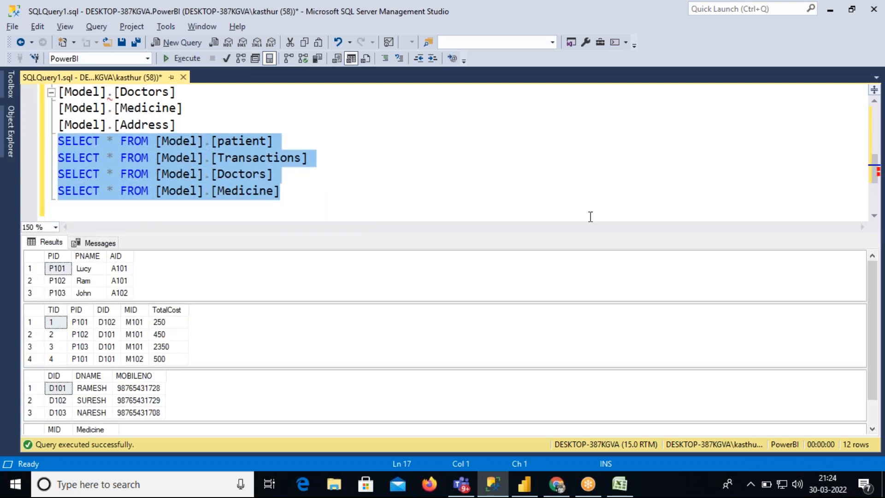
pyautogui.moveTo(468, 235); pyautogui.dragTo(471, 208)
pyautogui.moveTo(875, 169); pyautogui.dragTo(876, 205)
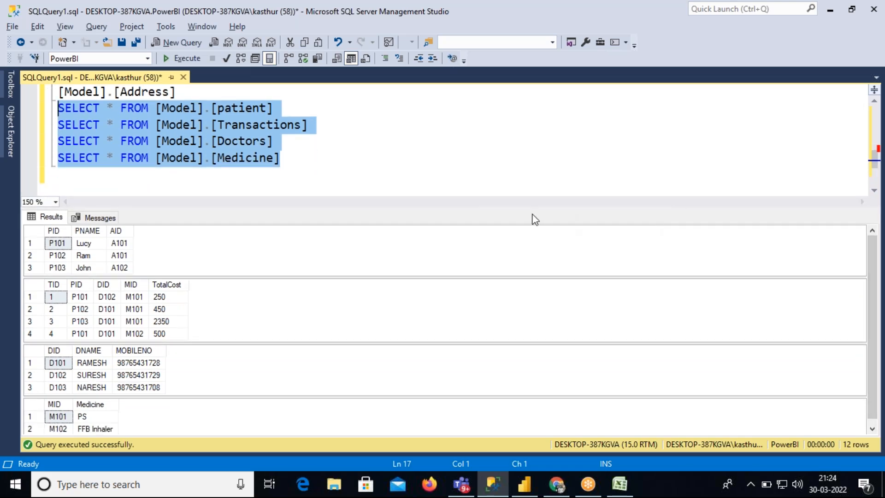
pyautogui.moveTo(533, 208); pyautogui.dragTo(528, 187)
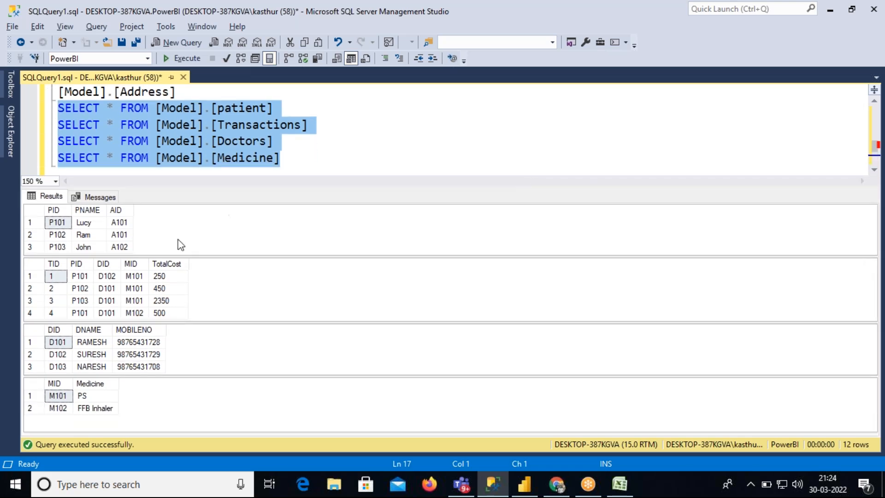
# Trace the first transaction's PID, DID and MID to their patient, doctor and medicine entries, examine its TotalCost, and highlight the whole Transactions grid.
pyautogui.click(80, 276)
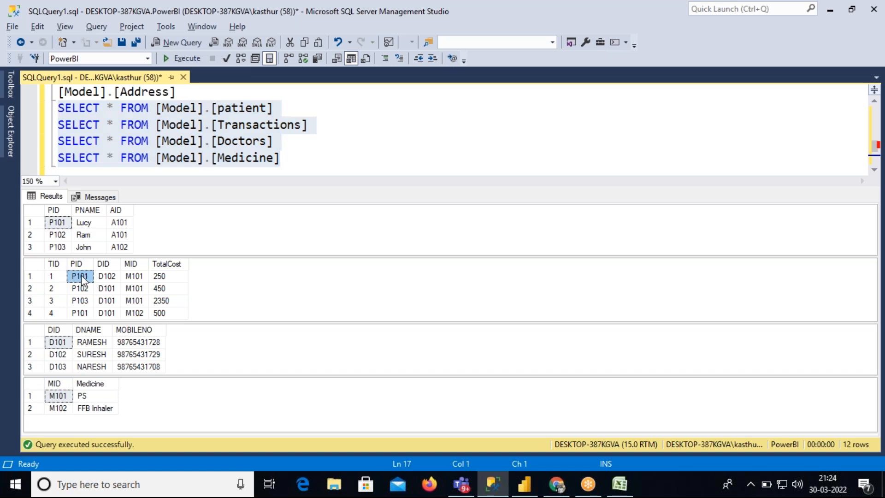
pyautogui.click(85, 222)
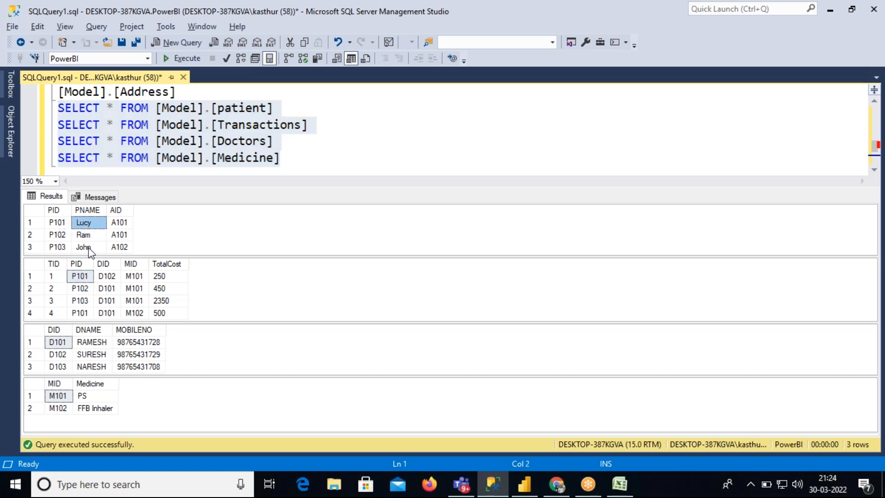
pyautogui.click(106, 280)
pyautogui.click(96, 355)
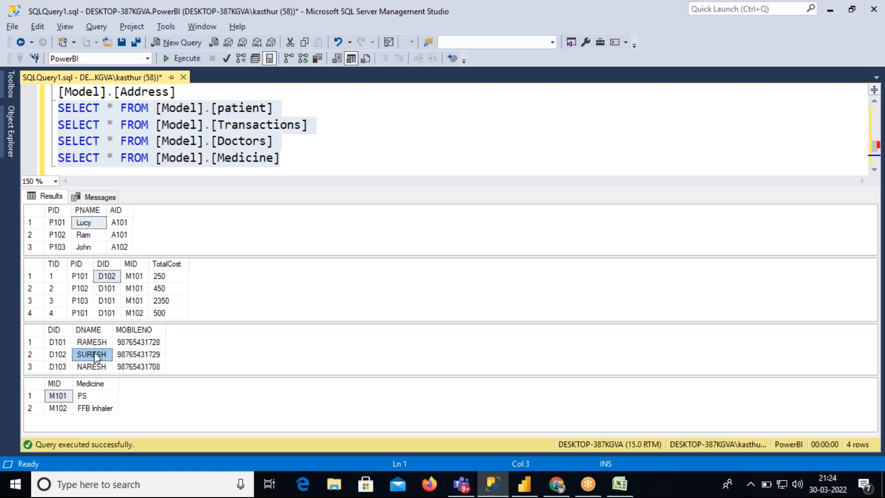
pyautogui.click(132, 279)
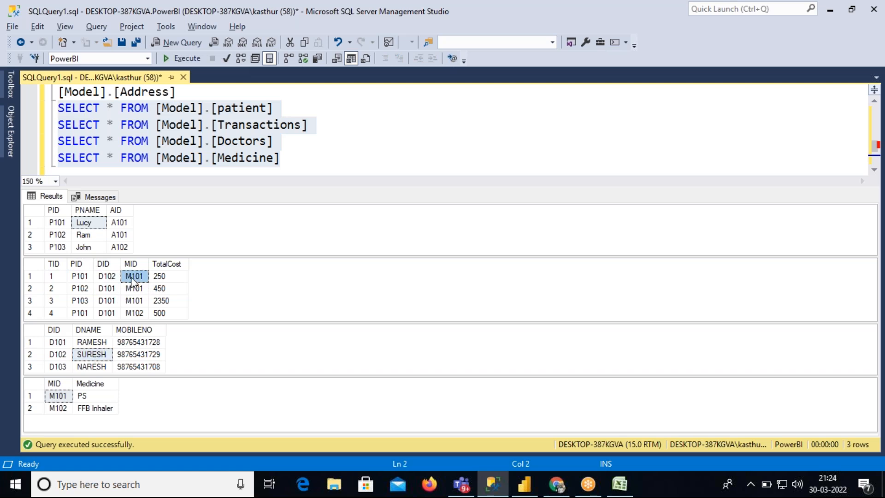
pyautogui.click(95, 396)
pyautogui.click(169, 278)
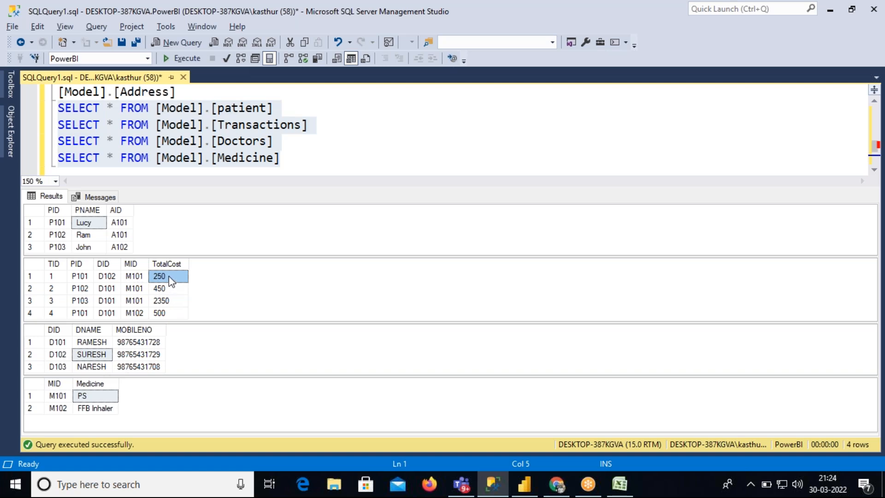
pyautogui.moveTo(65, 278); pyautogui.dragTo(162, 279)
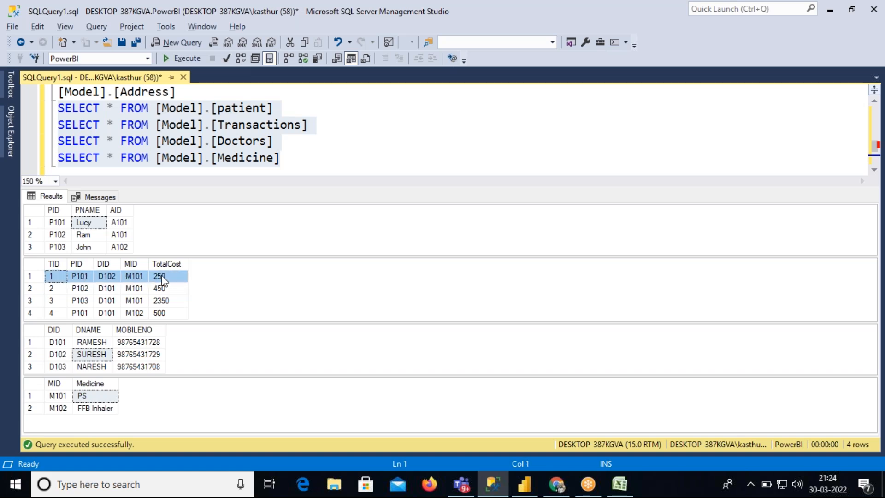
pyautogui.click(33, 267)
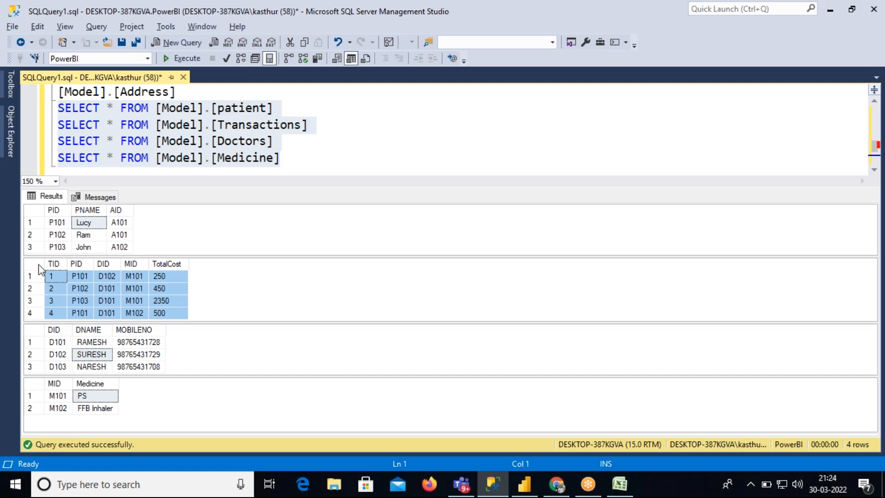
pyautogui.click(570, 10)
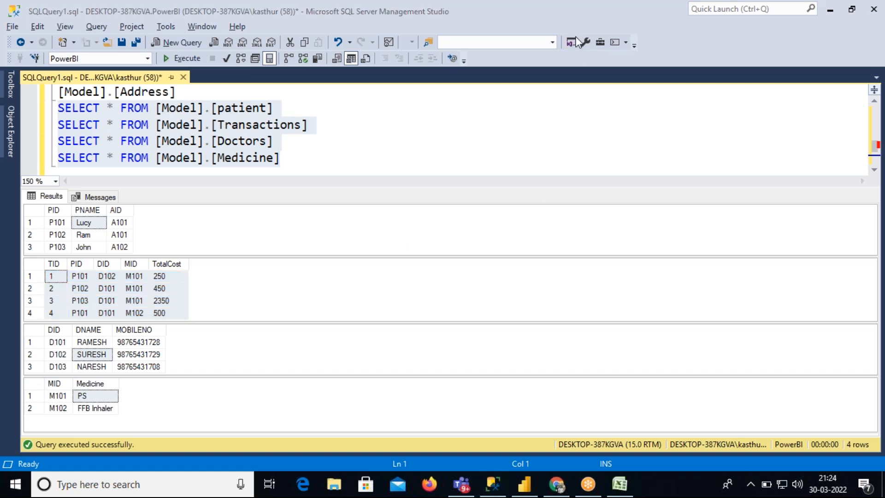
pyautogui.moveTo(395, 248)
pyautogui.mouseDown()
pyautogui.moveTo(566, 250)
pyautogui.moveTo(564, 327)
pyautogui.moveTo(492, 344)
pyautogui.moveTo(406, 343)
pyautogui.moveTo(401, 244)
pyautogui.mouseUp()
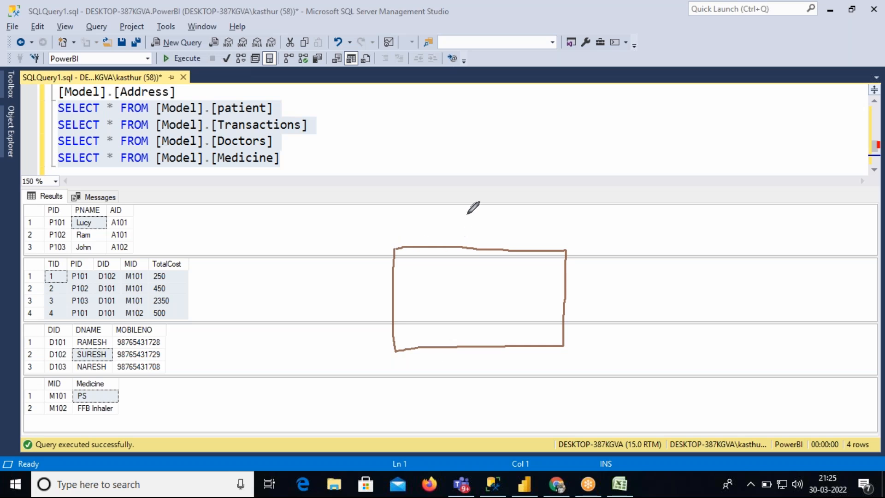
pyautogui.moveTo(392, 97)
pyautogui.mouseDown()
pyautogui.moveTo(394, 173)
pyautogui.moveTo(485, 99)
pyautogui.moveTo(392, 94)
pyautogui.mouseUp()
pyautogui.click(582, 9)
pyautogui.click(581, 94)
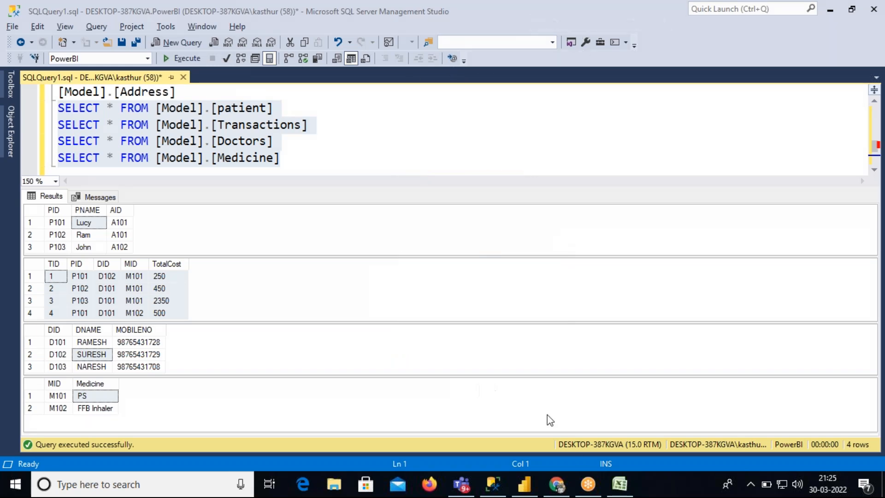
# Copy the whole Transactions result grid with its headers and paste it into Sheet2 of the Excel workbook Book1 at cell H9.
pyautogui.click(619, 484)
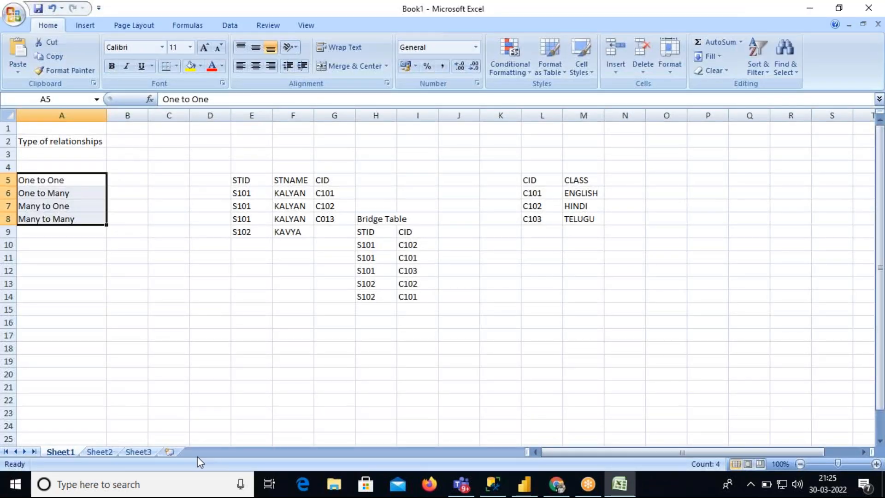
pyautogui.click(106, 453)
pyautogui.click(491, 483)
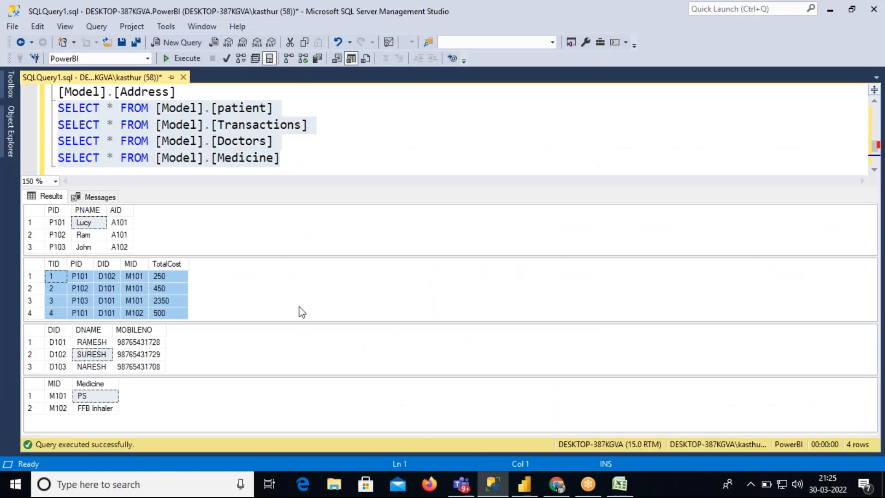
pyautogui.rightClick(68, 282)
pyautogui.click(112, 306)
pyautogui.click(620, 484)
pyautogui.click(335, 232)
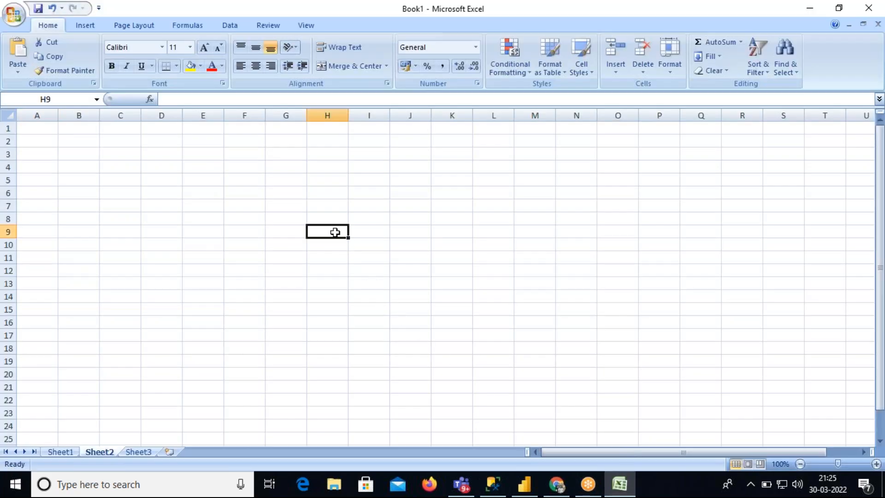
pyautogui.hotkey('ctrl', 'v')
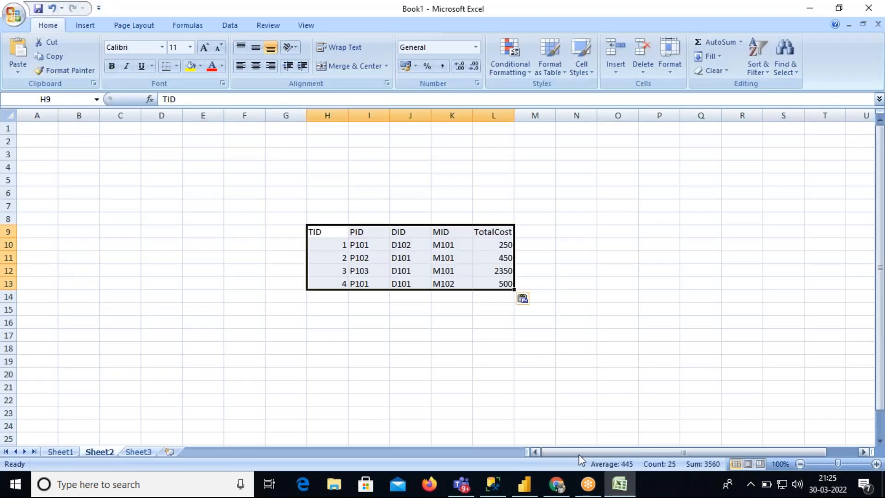
# Copy the whole patient result grid with its headers from SQL Server Management Studio and paste it at cell C3 of the Excel sheet.
pyautogui.click(493, 484)
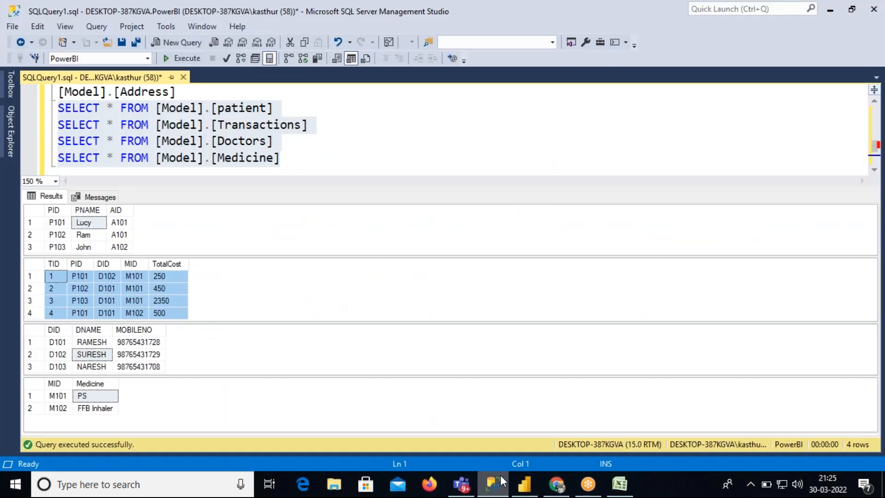
pyautogui.click(38, 213)
pyautogui.rightClick(61, 223)
pyautogui.click(100, 248)
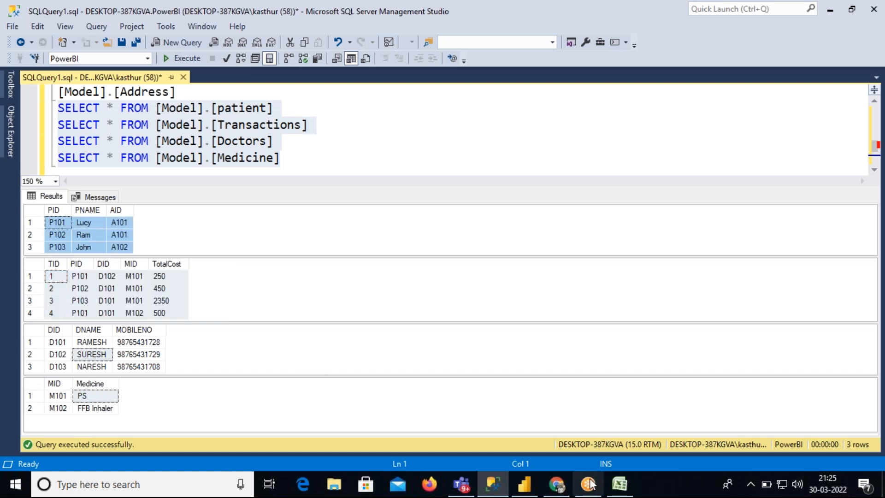
pyautogui.click(619, 484)
pyautogui.click(125, 155)
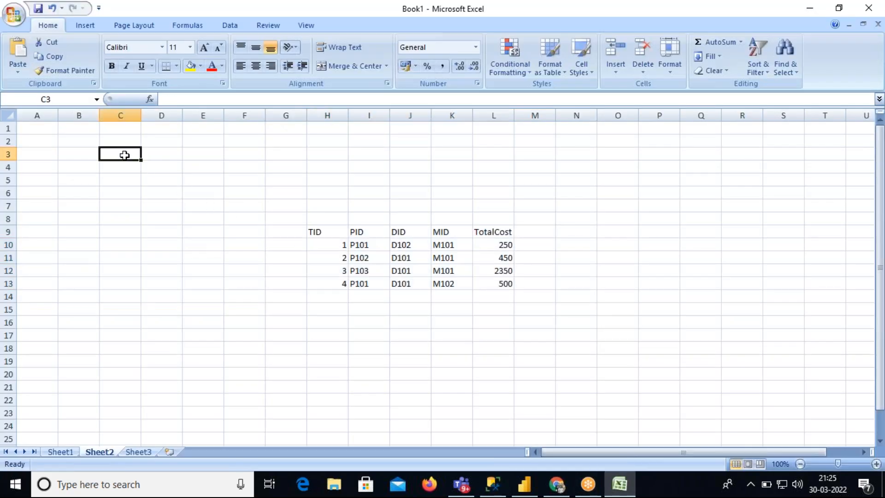
pyautogui.hotkey('ctrl', 'v')
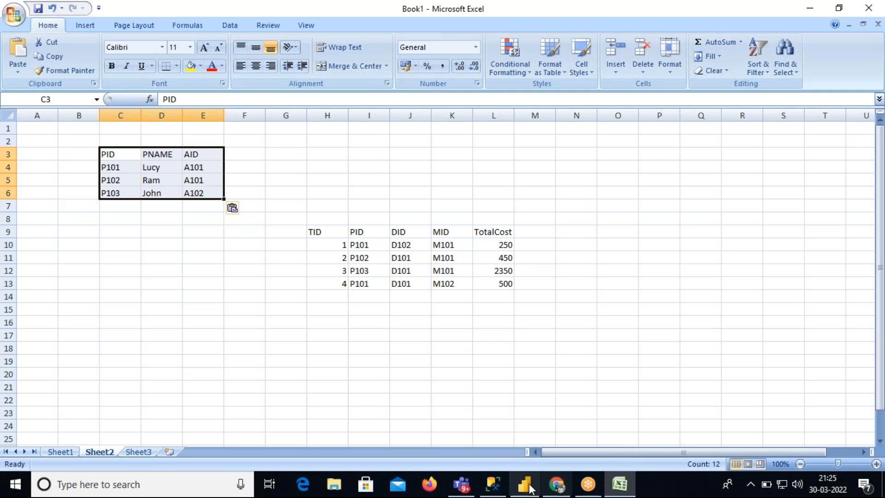
# Copy the whole Doctors result grid with its headers from SQL Server Management Studio and paste it at cell P3 of the Excel sheet.
pyautogui.click(490, 484)
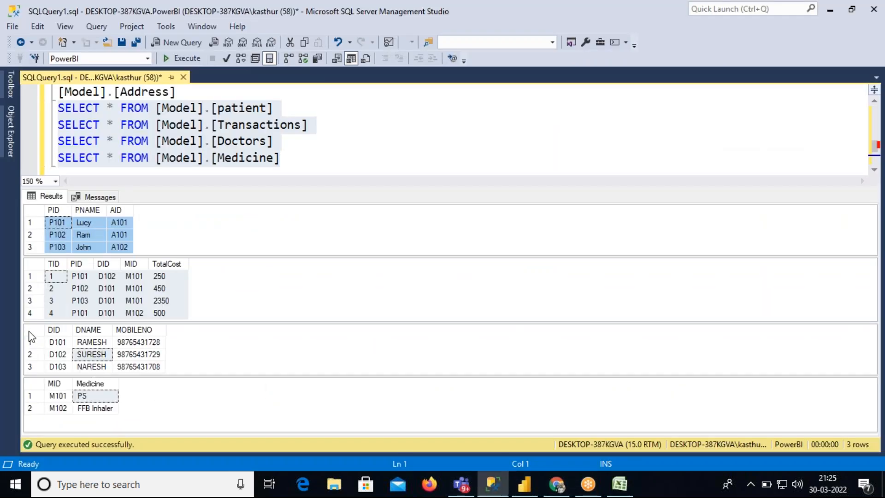
pyautogui.click(30, 335)
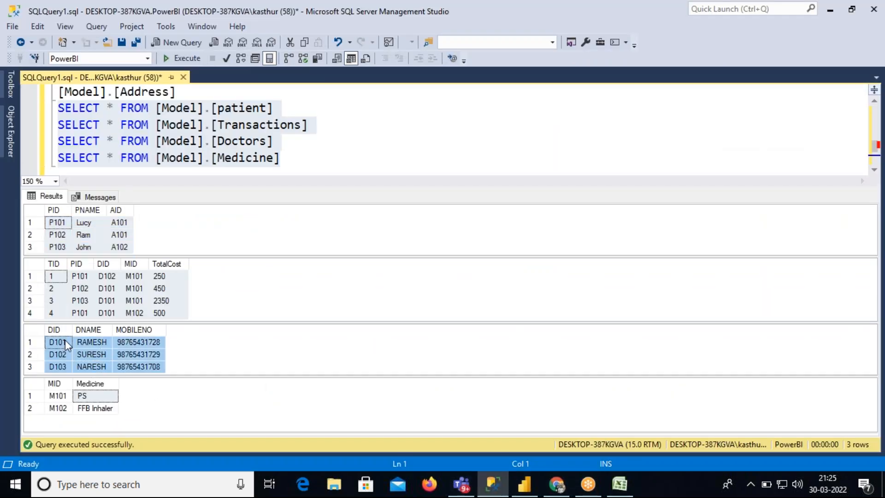
pyautogui.rightClick(65, 339)
pyautogui.click(110, 362)
pyautogui.click(620, 483)
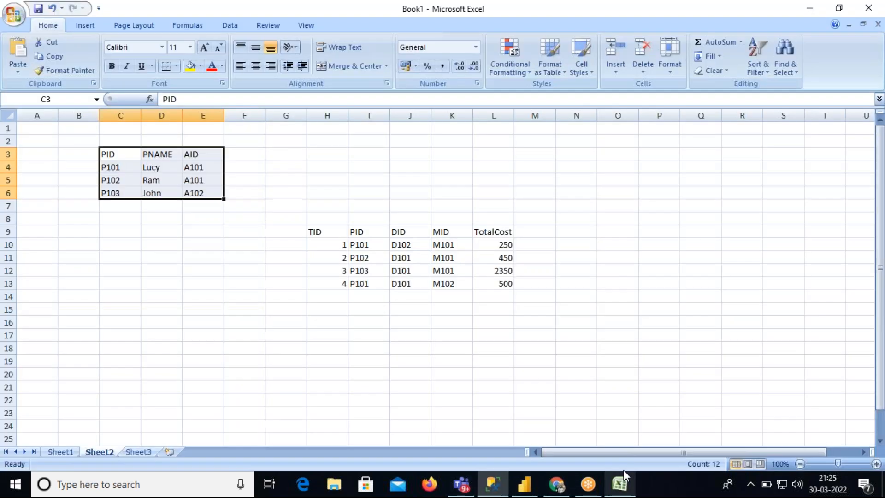
pyautogui.click(658, 155)
pyautogui.hotkey('ctrl', 'v')
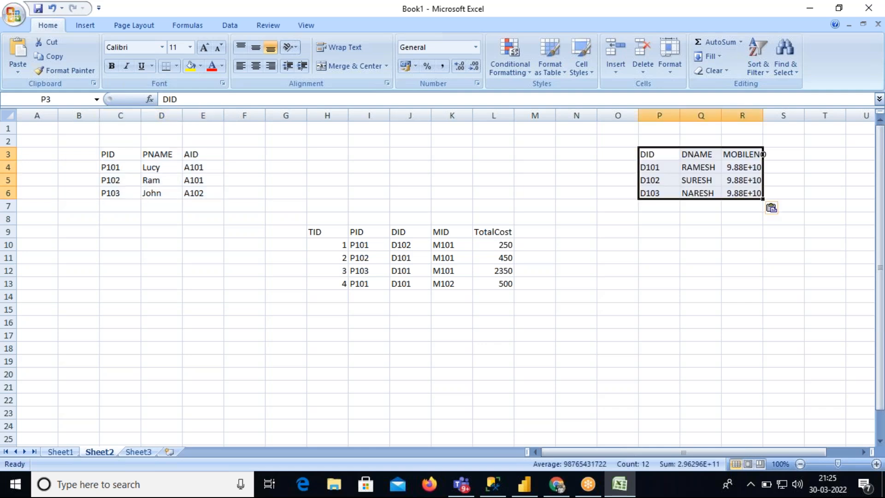
# Copy the whole Medicine result grid with its headers from SQL Server Management Studio and paste it at cell O17 of the Excel sheet.
pyautogui.click(493, 483)
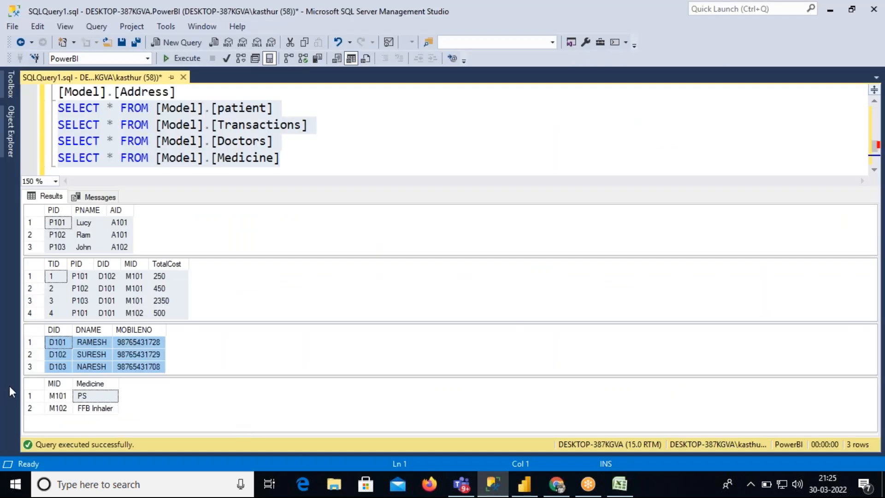
pyautogui.click(32, 384)
pyautogui.rightClick(61, 399)
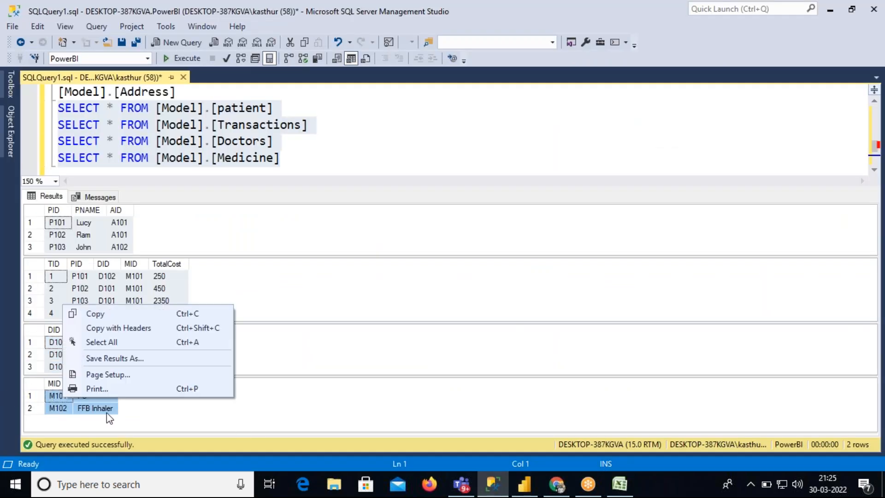
pyautogui.click(126, 327)
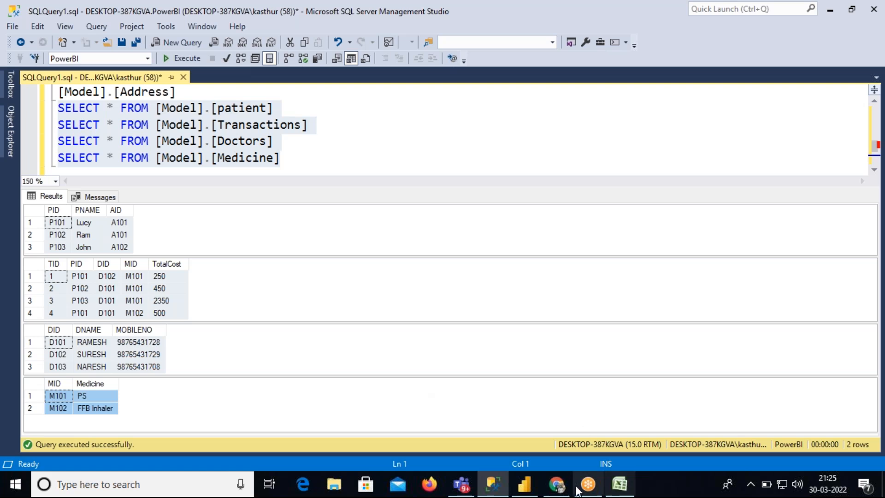
pyautogui.click(619, 484)
pyautogui.click(635, 334)
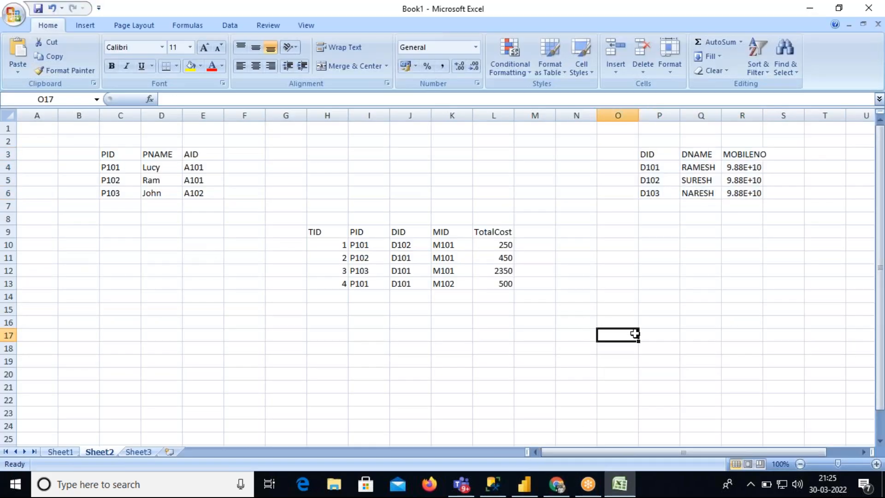
pyautogui.hotkey('ctrl', 'v')
pyautogui.click(695, 309)
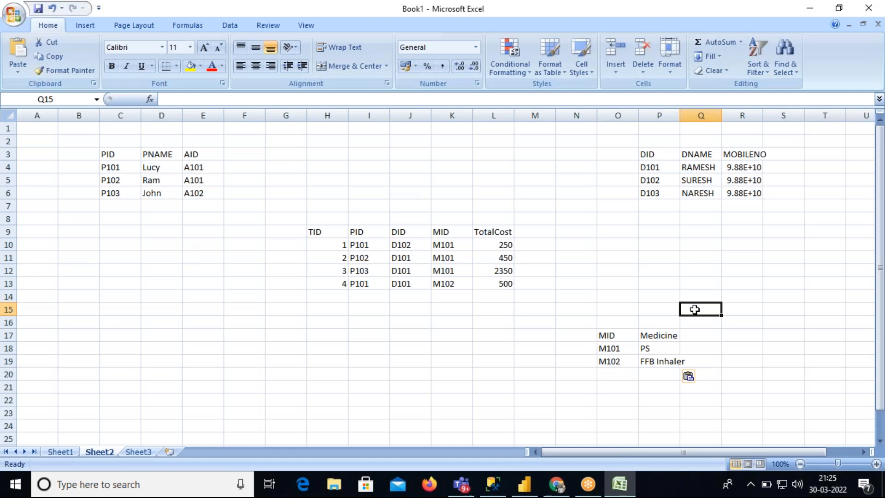
# Highlight the patient, Doctors, Medicine and Transactions tables in turn, auto-fitting the MOBILENO column R to its contents.
pyautogui.moveTo(109, 154); pyautogui.dragTo(195, 194)
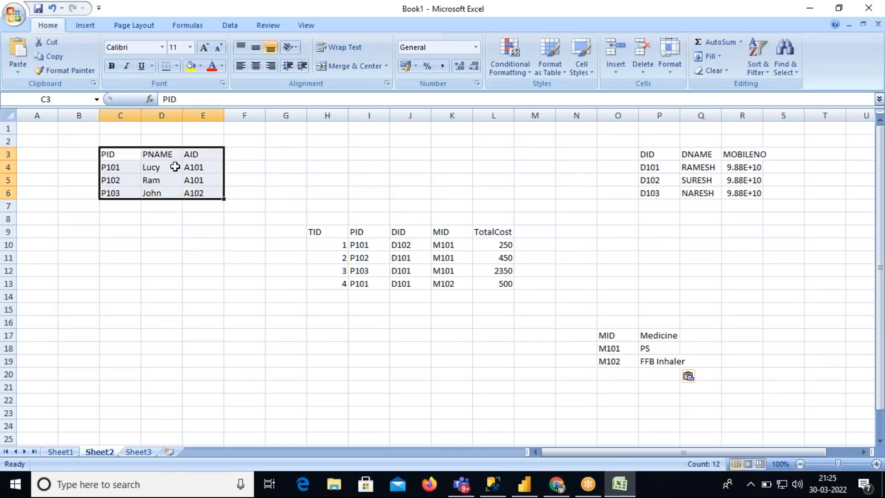
pyautogui.click(122, 141)
pyautogui.moveTo(665, 153); pyautogui.dragTo(743, 190)
pyautogui.doubleClick(762, 115)
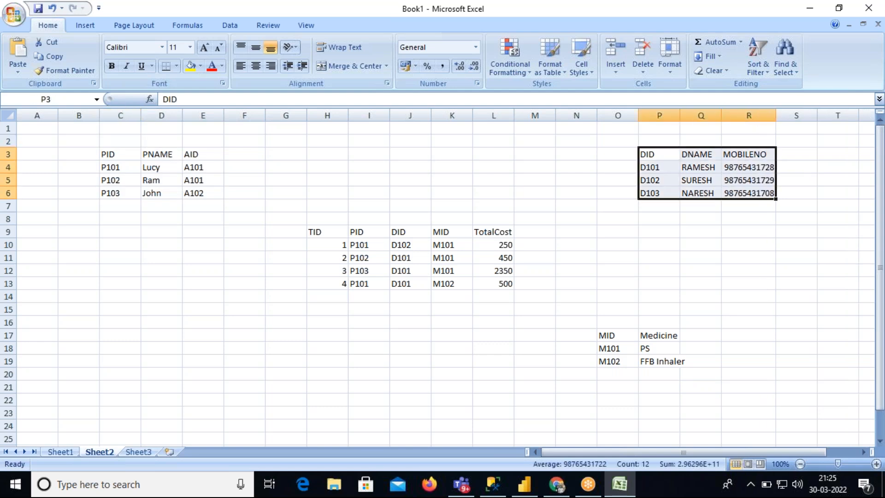
pyautogui.moveTo(620, 333); pyautogui.dragTo(660, 359)
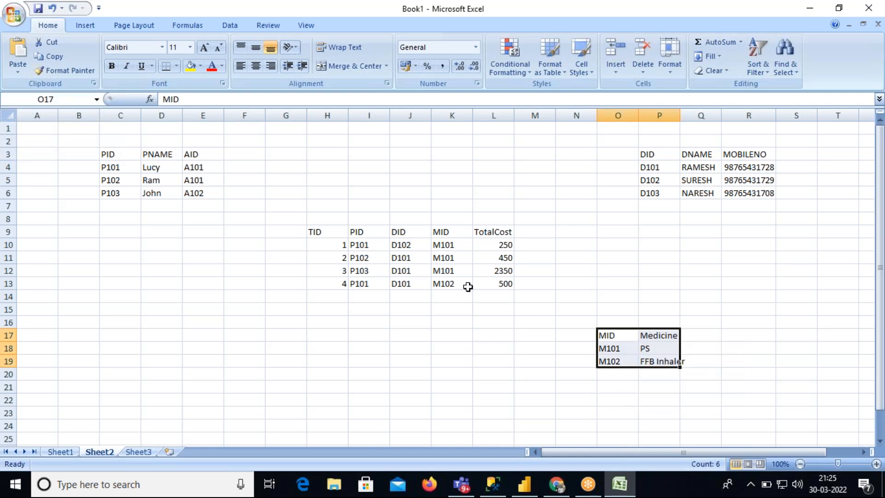
pyautogui.moveTo(325, 234); pyautogui.dragTo(489, 284)
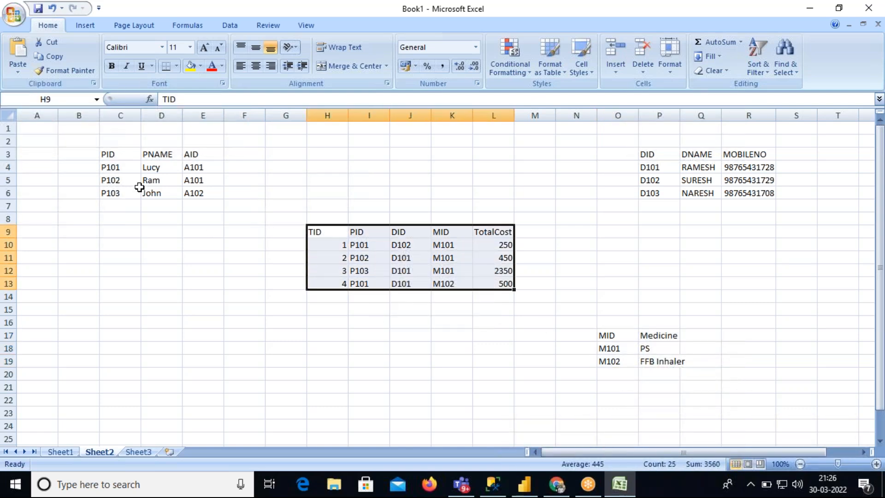
# Enter the heading Star Schema in cell A1, and highlight the Transactions table followed by the whole table layout.
pyautogui.click(36, 127)
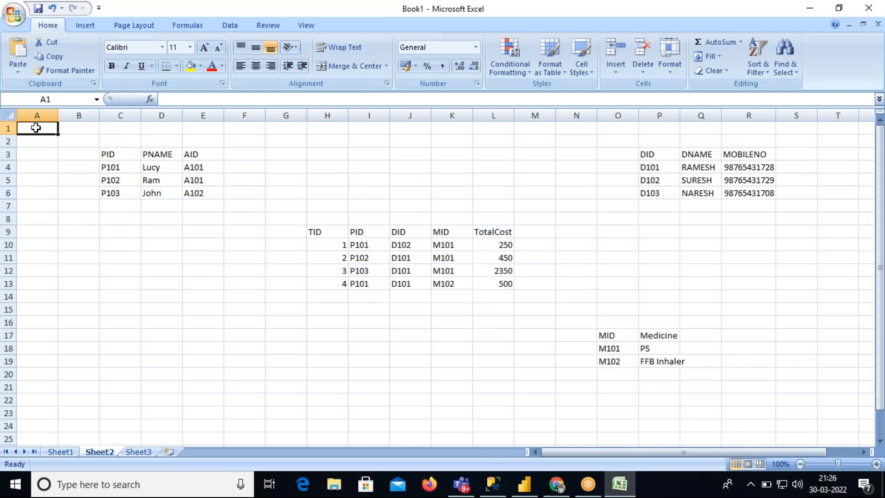
pyautogui.write('Star Schema')
pyautogui.press('Return')
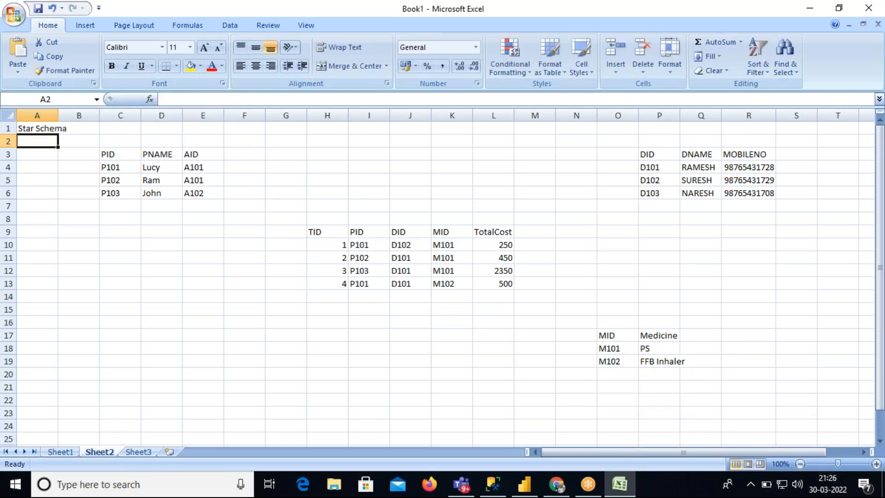
pyautogui.moveTo(314, 233); pyautogui.dragTo(480, 284)
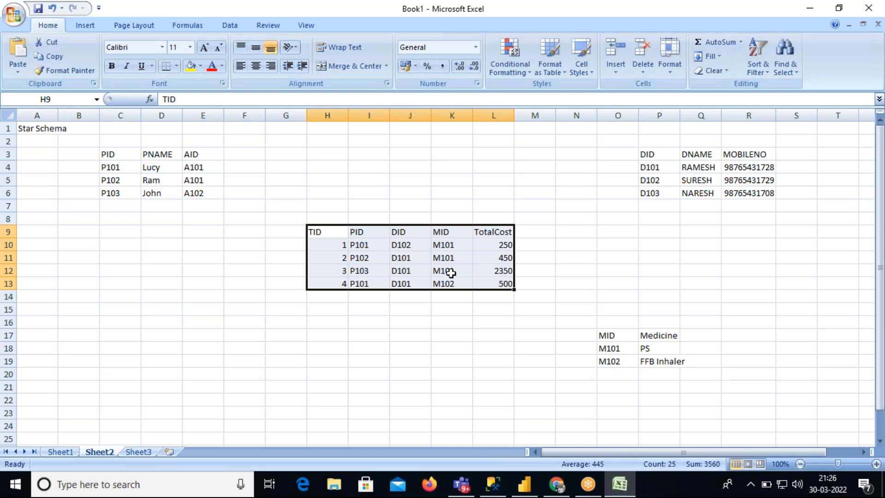
pyautogui.moveTo(122, 156); pyautogui.dragTo(741, 372)
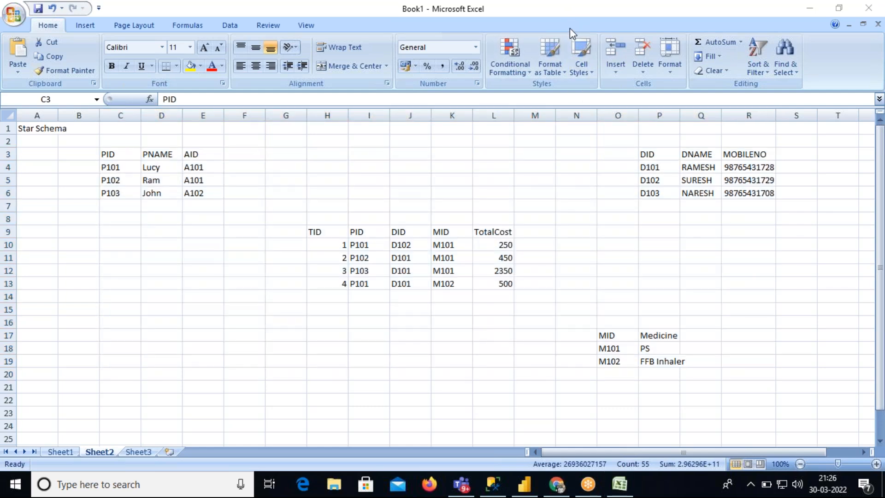
# Draw links from the PID, DID and MID keys to their Transactions columns with boxes around the tables, and erase the drawing.
pyautogui.moveTo(118, 146)
pyautogui.mouseDown()
pyautogui.moveTo(91, 150)
pyautogui.moveTo(228, 135)
pyautogui.moveTo(358, 225)
pyautogui.mouseUp()
pyautogui.moveTo(654, 143)
pyautogui.mouseDown()
pyautogui.moveTo(655, 153)
pyautogui.moveTo(647, 147)
pyautogui.moveTo(461, 174)
pyautogui.moveTo(406, 227)
pyautogui.mouseUp()
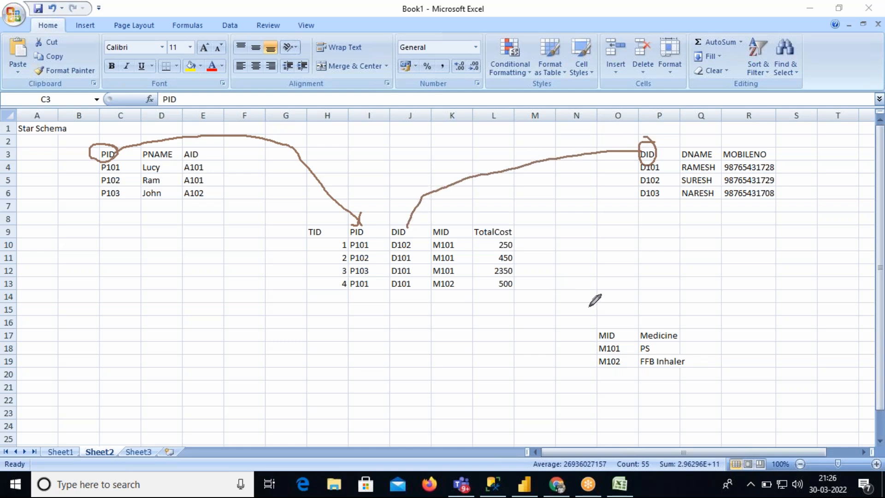
pyautogui.moveTo(608, 323)
pyautogui.mouseDown()
pyautogui.moveTo(620, 329)
pyautogui.moveTo(623, 302)
pyautogui.moveTo(534, 204)
pyautogui.moveTo(460, 220)
pyautogui.mouseUp()
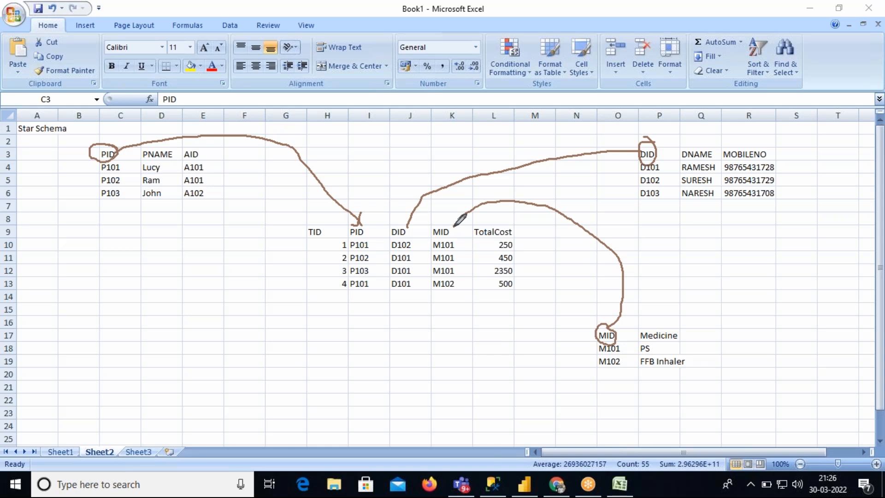
pyautogui.moveTo(297, 220)
pyautogui.mouseDown()
pyautogui.moveTo(521, 213)
pyautogui.moveTo(527, 310)
pyautogui.moveTo(292, 315)
pyautogui.moveTo(291, 226)
pyautogui.mouseUp()
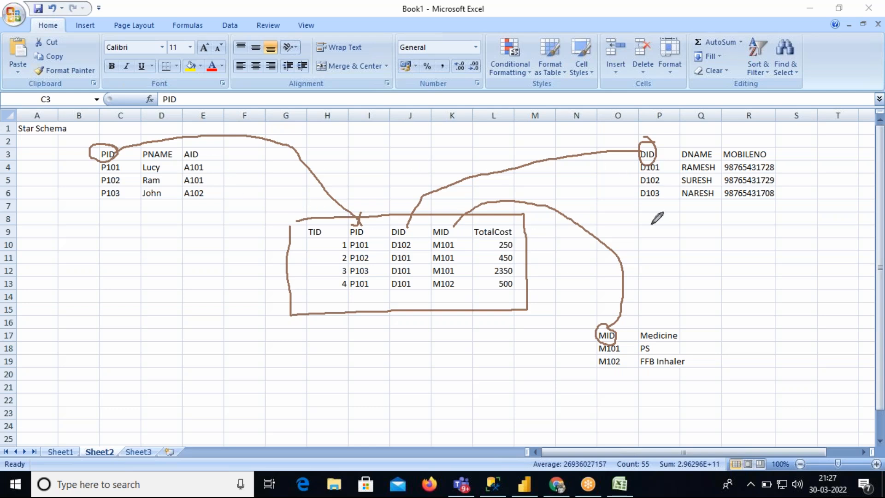
pyautogui.moveTo(92, 134)
pyautogui.mouseDown()
pyautogui.moveTo(796, 147)
pyautogui.moveTo(779, 396)
pyautogui.moveTo(321, 378)
pyautogui.moveTo(82, 390)
pyautogui.moveTo(87, 134)
pyautogui.mouseUp()
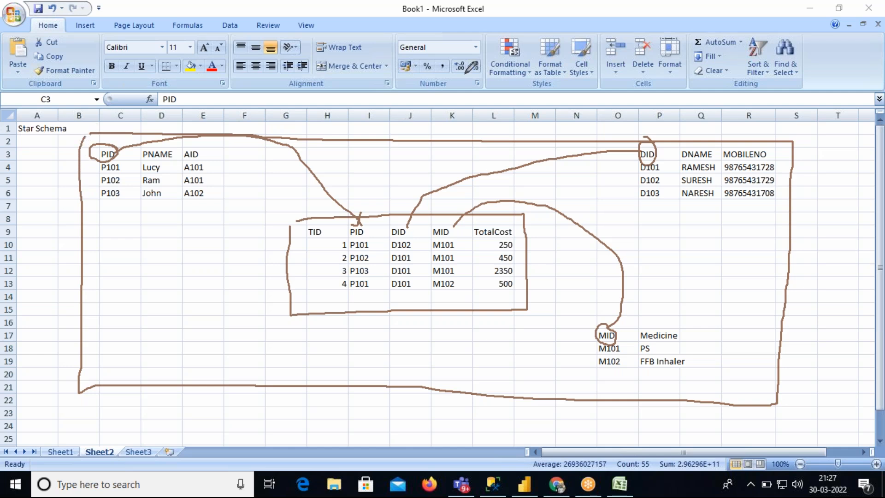
pyautogui.click(571, 92)
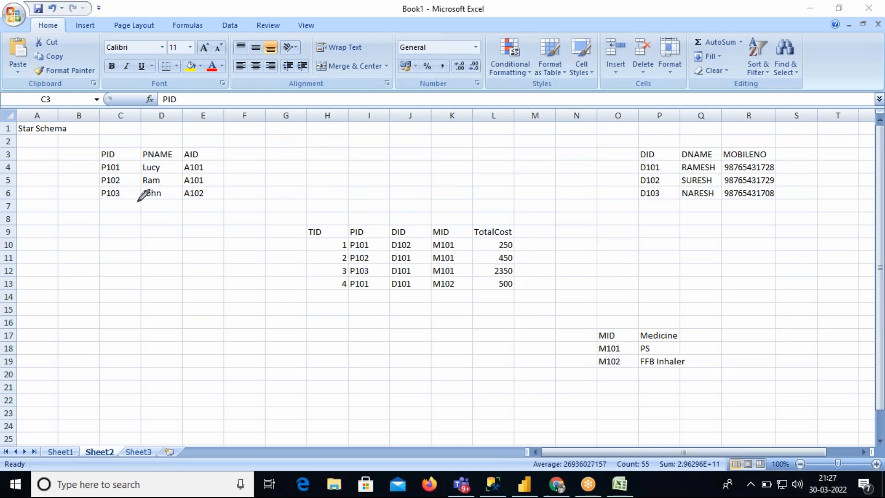
# Draw freehand lines linking the Transactions table to the patient, Doctors and Medicine tables, and box each of the three outer tables.
pyautogui.moveTo(115, 155); pyautogui.dragTo(319, 251)
pyautogui.moveTo(531, 240); pyautogui.dragTo(644, 184)
pyautogui.moveTo(527, 245); pyautogui.dragTo(610, 328)
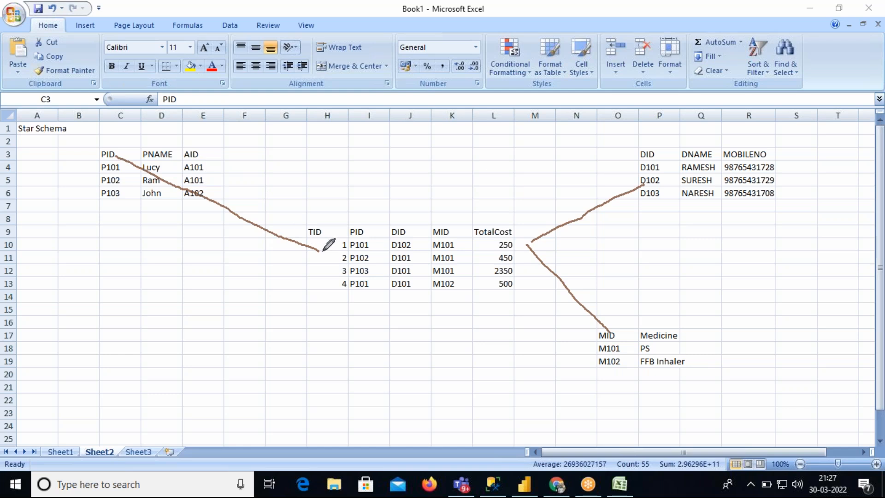
pyautogui.moveTo(91, 144)
pyautogui.mouseDown()
pyautogui.moveTo(216, 141)
pyautogui.moveTo(221, 208)
pyautogui.moveTo(98, 211)
pyautogui.moveTo(92, 159)
pyautogui.mouseUp()
pyautogui.click(624, 141)
pyautogui.moveTo(625, 142)
pyautogui.mouseDown()
pyautogui.moveTo(789, 141)
pyautogui.moveTo(795, 216)
pyautogui.moveTo(635, 226)
pyautogui.moveTo(630, 153)
pyautogui.mouseUp()
pyautogui.moveTo(586, 327)
pyautogui.mouseDown()
pyautogui.moveTo(644, 322)
pyautogui.moveTo(696, 331)
pyautogui.moveTo(697, 382)
pyautogui.moveTo(587, 389)
pyautogui.moveTo(588, 324)
pyautogui.mouseUp()
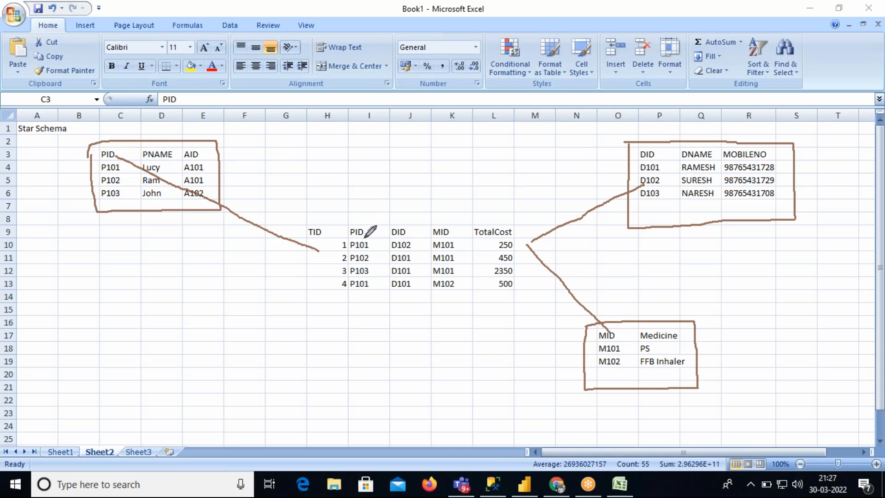
pyautogui.moveTo(353, 122); pyautogui.dragTo(429, 54)
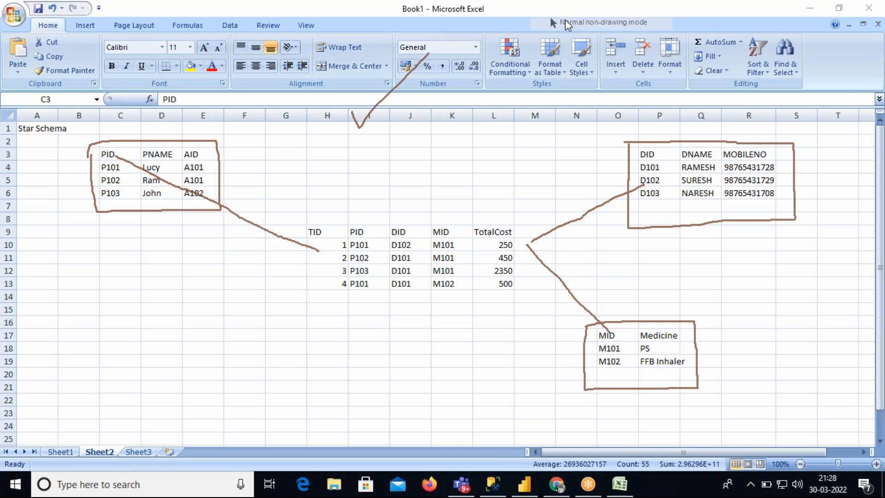
# In SQL Server Management Studio, complete the Address line as SELECT * FROM [Model].[Address] and run only that query.
pyautogui.click(492, 484)
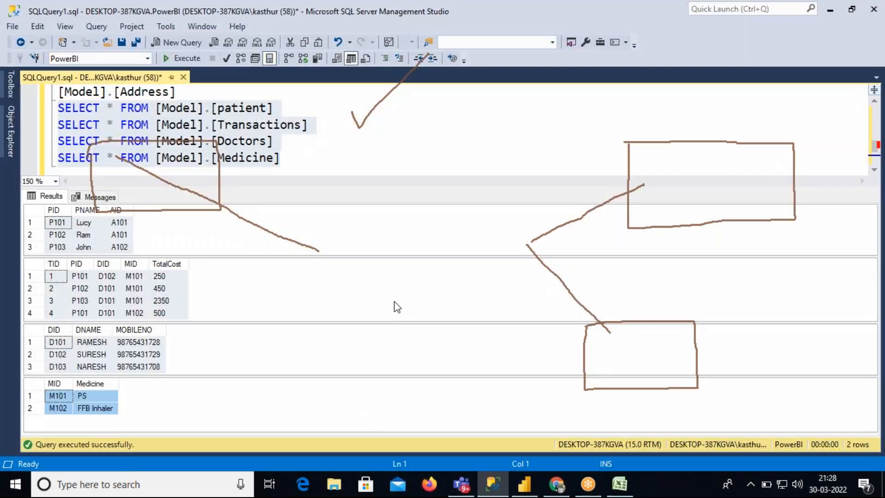
pyautogui.click(62, 92)
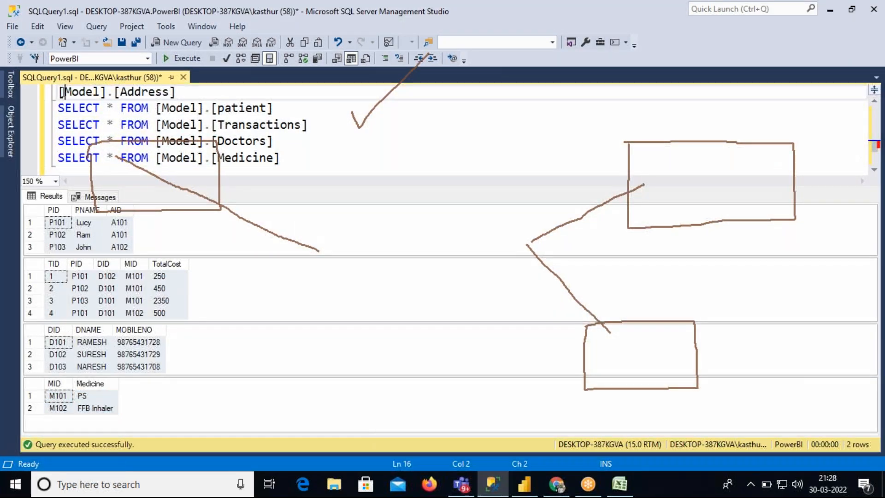
pyautogui.write('sele')
pyautogui.press('BackSpace')
pyautogui.press('BackSpace')
pyautogui.press('BackSpace')
pyautogui.press('BackSpace')
pyautogui.write('SELECT * FRO')
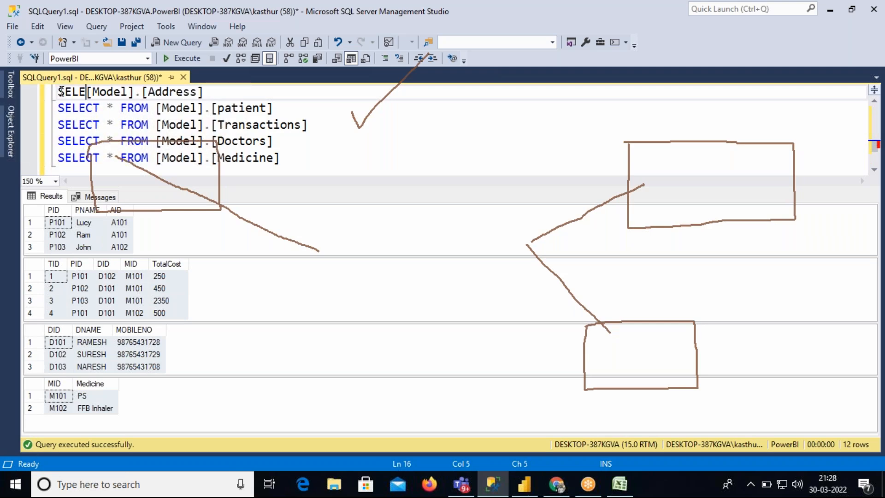
pyautogui.write('M')
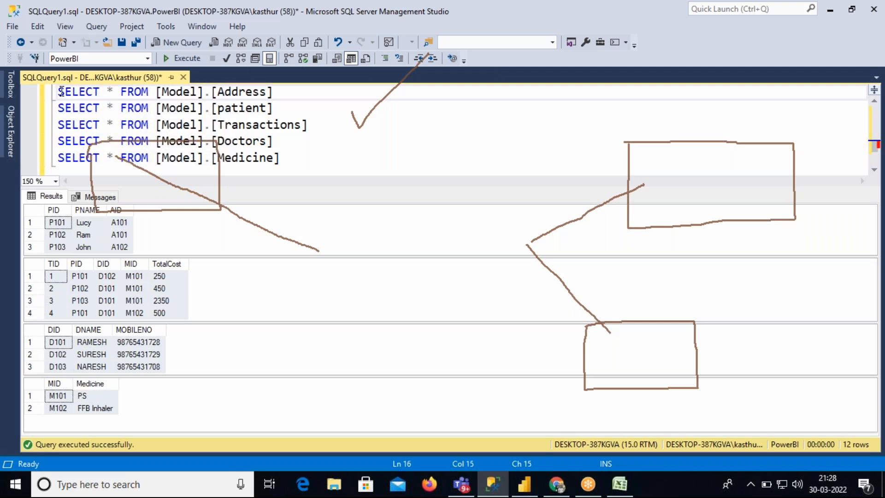
pyautogui.moveTo(283, 96); pyautogui.dragTo(57, 92)
pyautogui.press('F5')
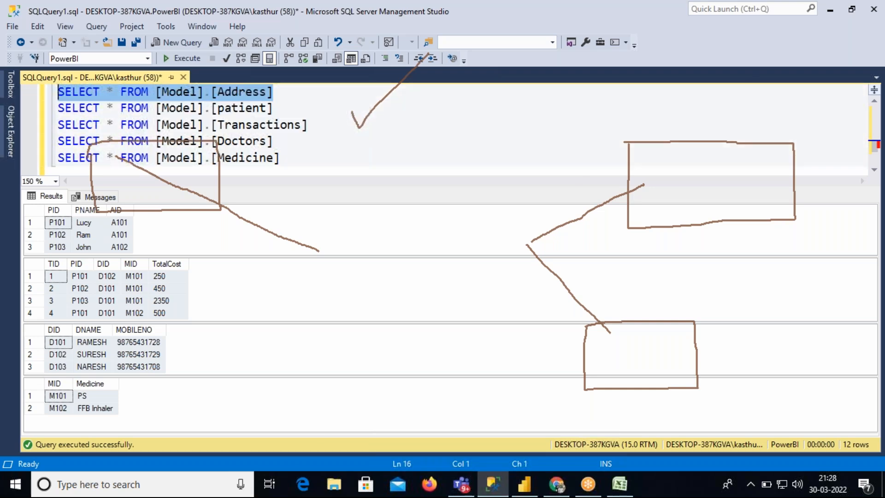
# Copy the Address query results with their headers into Excel's Sheet2 starting at cell A11, and highlight the pasted table.
pyautogui.click(38, 210)
pyautogui.rightClick(55, 221)
pyautogui.click(86, 242)
pyautogui.click(620, 484)
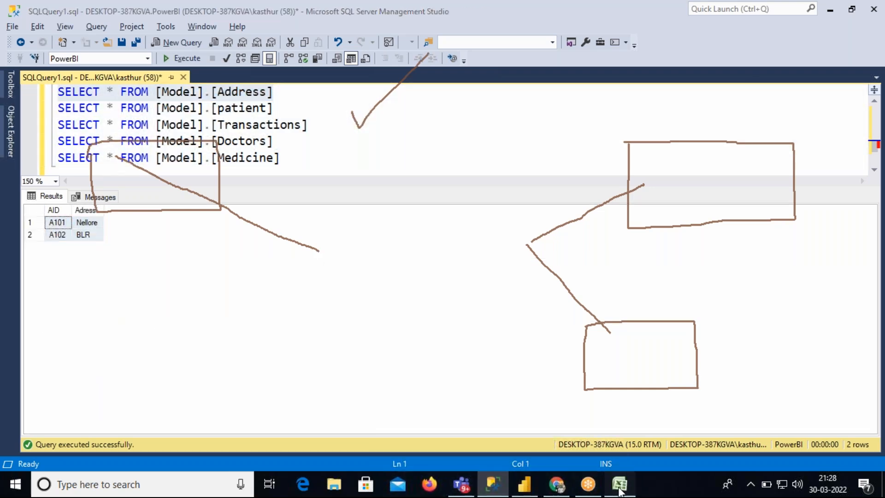
pyautogui.click(85, 293)
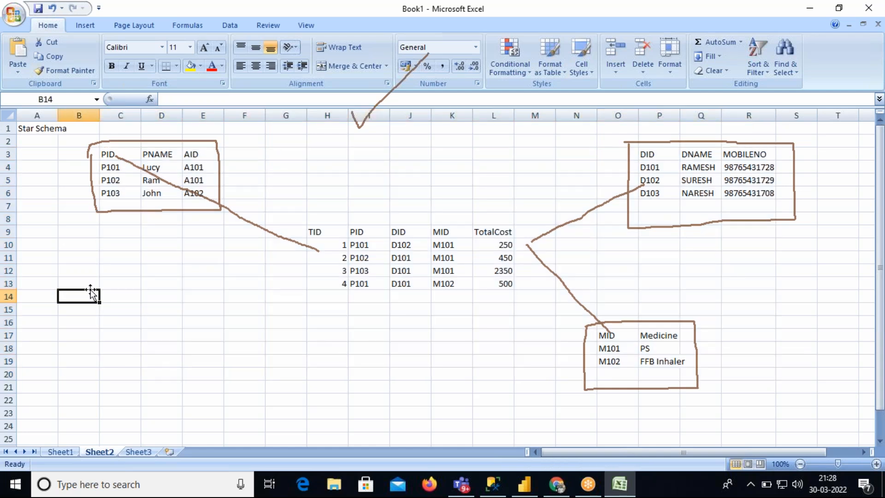
pyautogui.click(40, 262)
pyautogui.write('AID\tAdress A101\tNellore A102\tBLR')
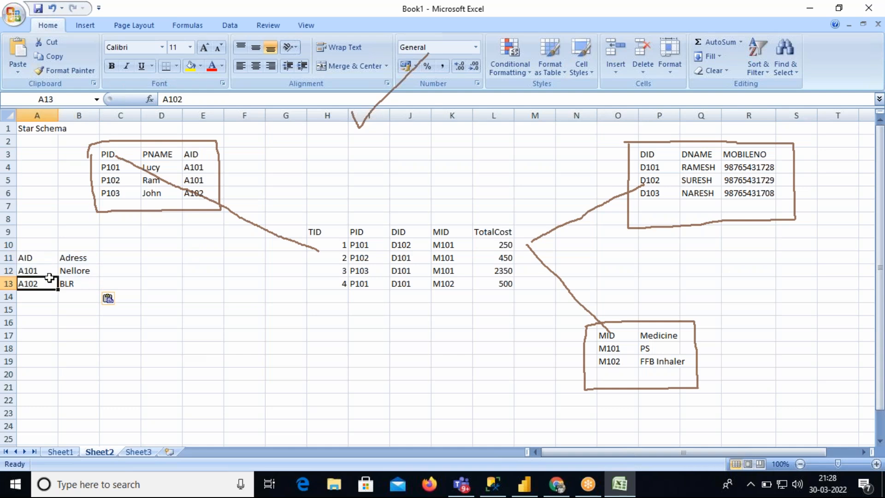
pyautogui.moveTo(37, 259); pyautogui.dragTo(68, 280)
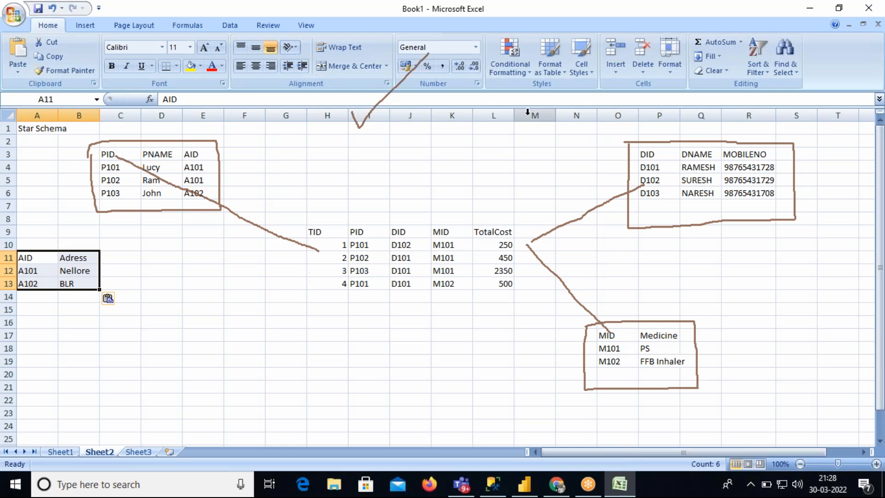
# Draw a box around the Address table and freehand links from its AID to the patient table and on to Transactions, and erase all drawings.
pyautogui.click(582, 12)
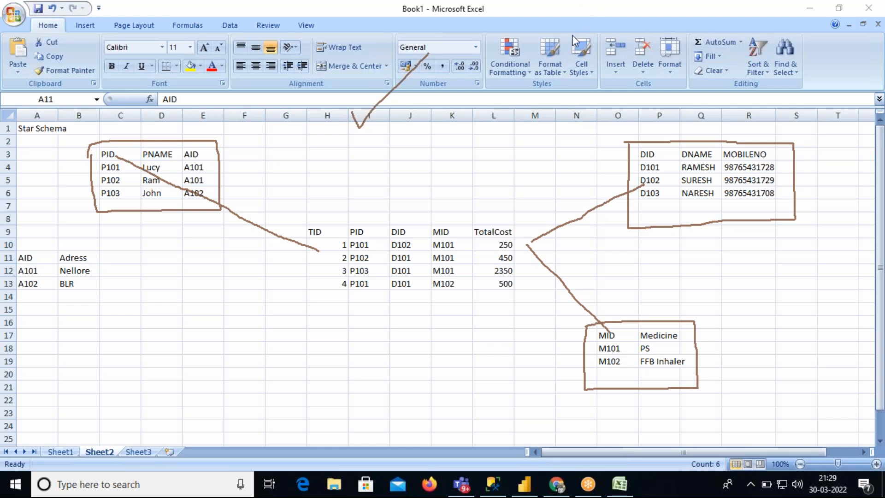
pyautogui.moveTo(9, 247)
pyautogui.mouseDown()
pyautogui.moveTo(109, 245)
pyautogui.moveTo(107, 304)
pyautogui.moveTo(42, 328)
pyautogui.moveTo(9, 328)
pyautogui.moveTo(9, 253)
pyautogui.moveTo(32, 235)
pyautogui.moveTo(91, 140)
pyautogui.moveTo(152, 113)
pyautogui.moveTo(196, 128)
pyautogui.moveTo(199, 138)
pyautogui.mouseUp()
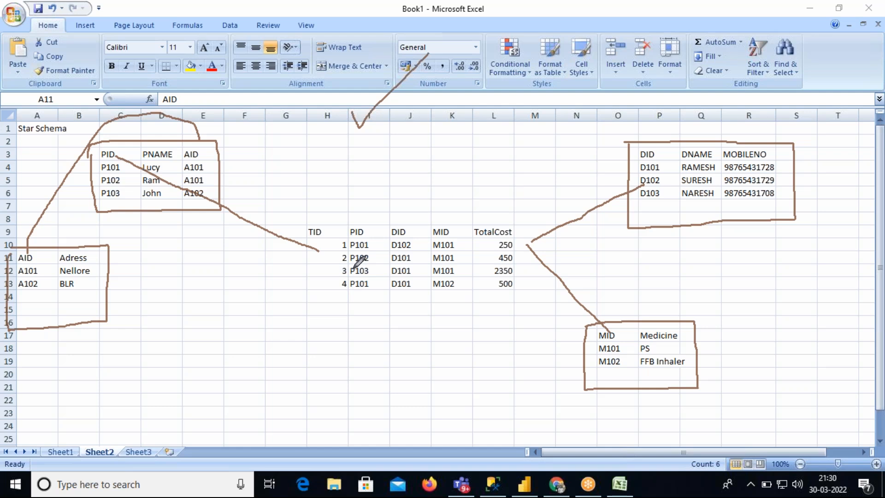
pyautogui.moveTo(32, 245)
pyautogui.mouseDown()
pyautogui.moveTo(66, 162)
pyautogui.moveTo(139, 102)
pyautogui.moveTo(196, 124)
pyautogui.mouseUp()
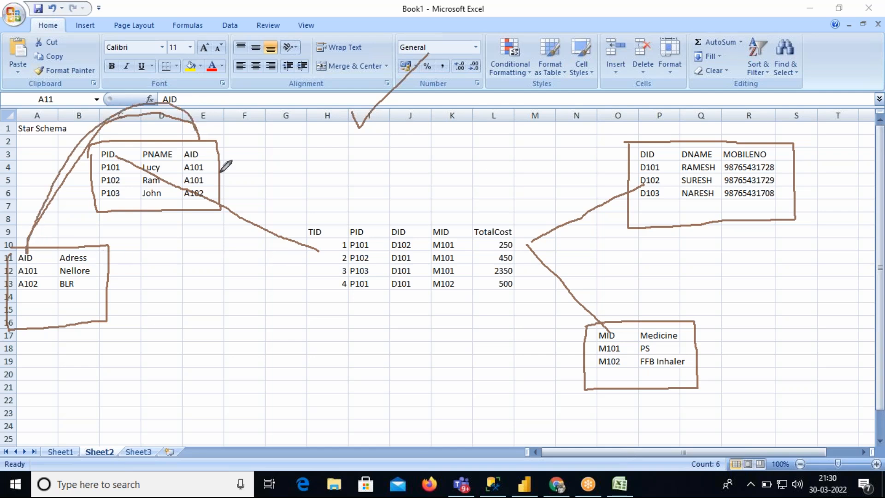
pyautogui.moveTo(227, 208); pyautogui.dragTo(319, 251)
pyautogui.click(580, 96)
pyautogui.click(576, 10)
pyautogui.click(576, 26)
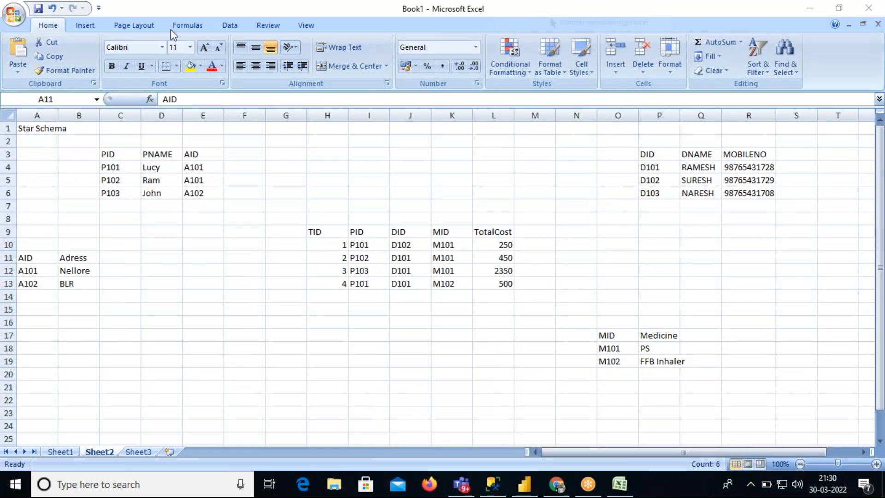
# Switch to Power BI Desktop's report view and start a SQL Server database connection with the advanced options expanded.
pyautogui.click(520, 490)
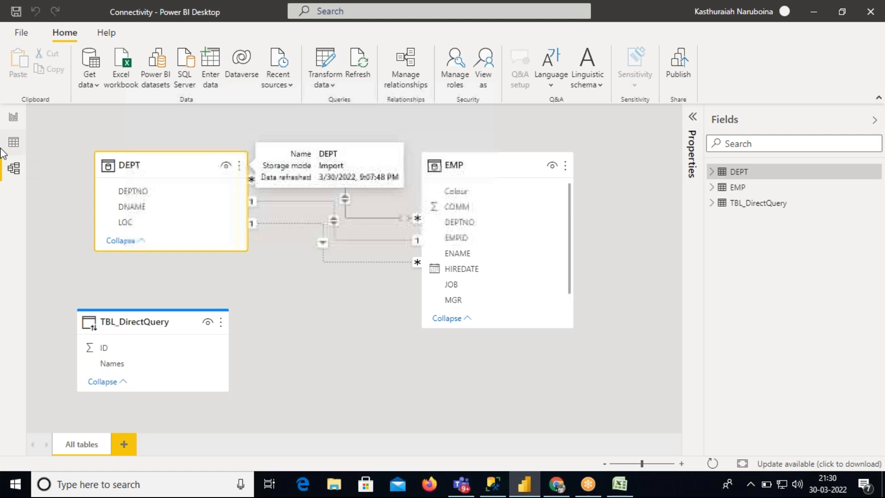
pyautogui.click(13, 117)
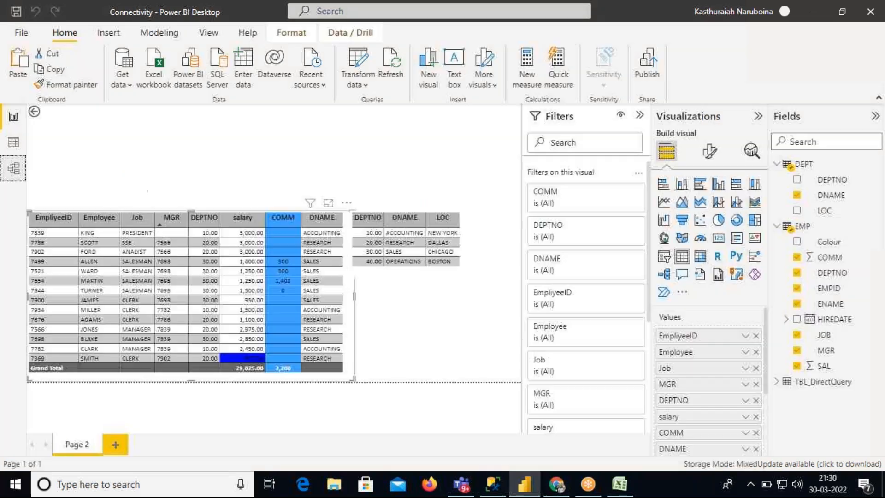
pyautogui.click(131, 81)
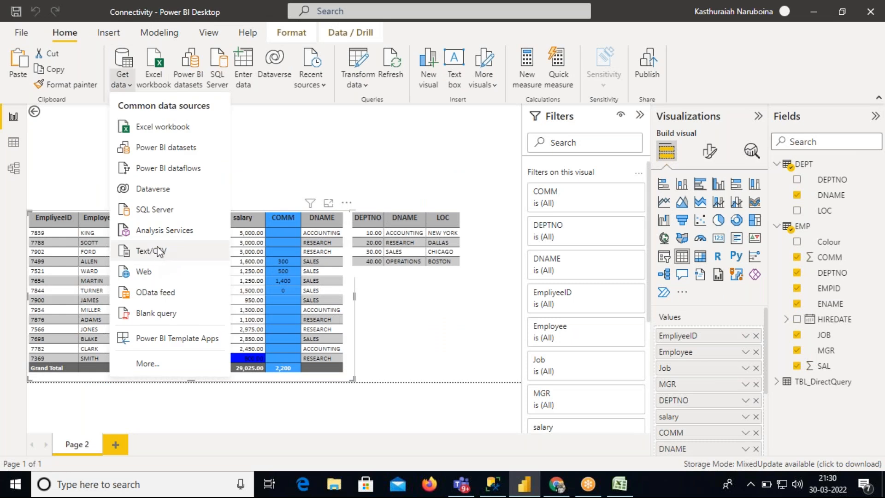
pyautogui.click(153, 211)
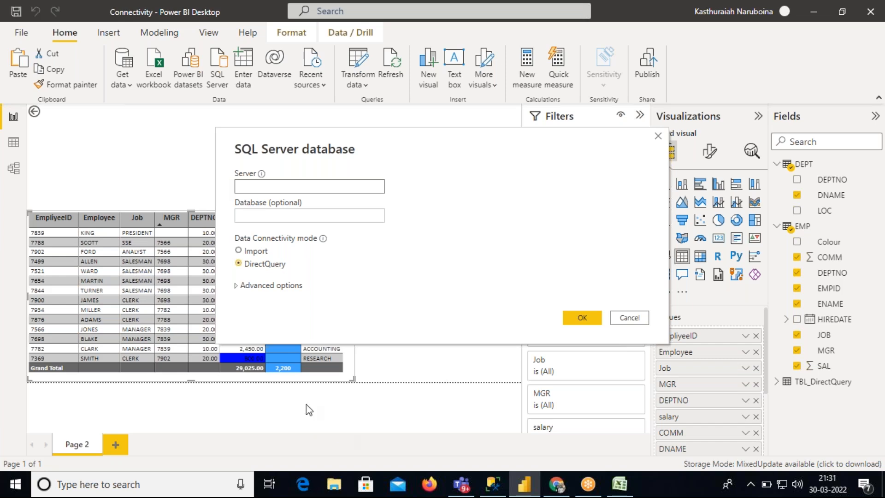
pyautogui.click(237, 285)
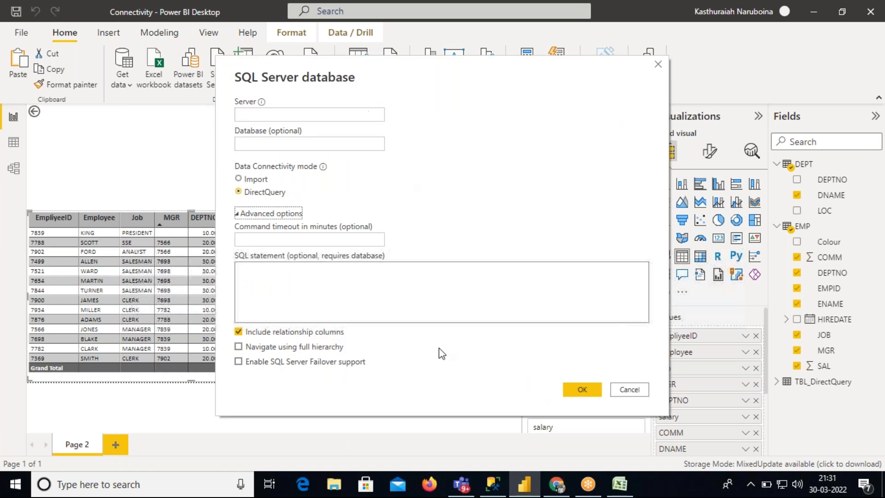
# In SQL Server Management Studio, copy the server name from a new Database Engine connection dialog and close the dialog without connecting.
pyautogui.click(493, 484)
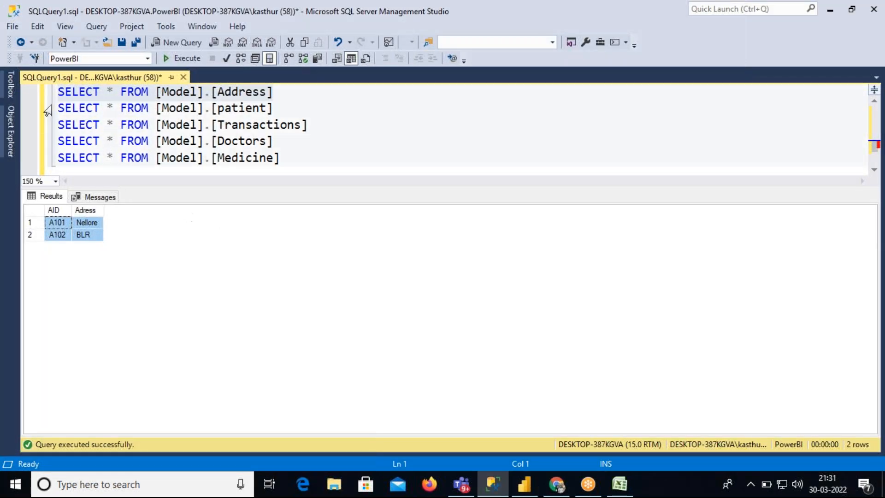
pyautogui.click(12, 124)
pyautogui.click(67, 93)
pyautogui.click(504, 161)
pyautogui.moveTo(503, 161); pyautogui.dragTo(387, 164)
pyautogui.hotkey('ctrl', 'c')
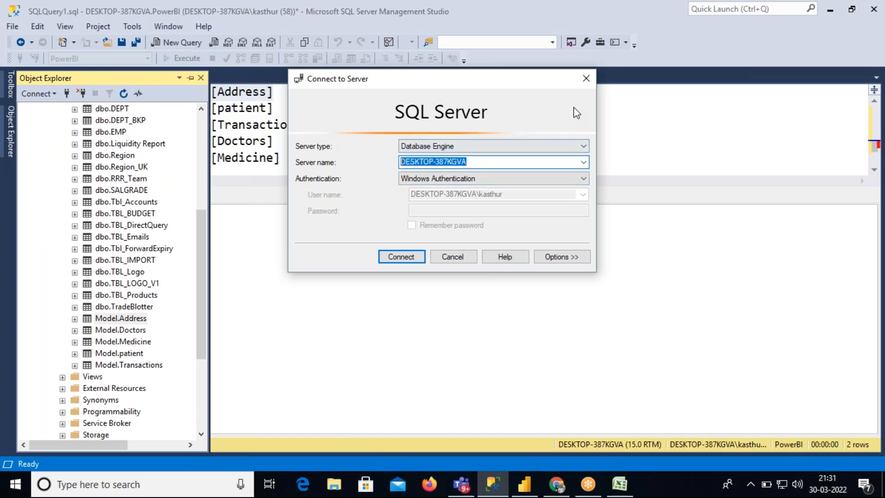
pyautogui.click(585, 79)
# Back in Power BI Desktop, connect to the server DESKTOP-387KGVA using the Import connectivity mode.
pyautogui.click(526, 482)
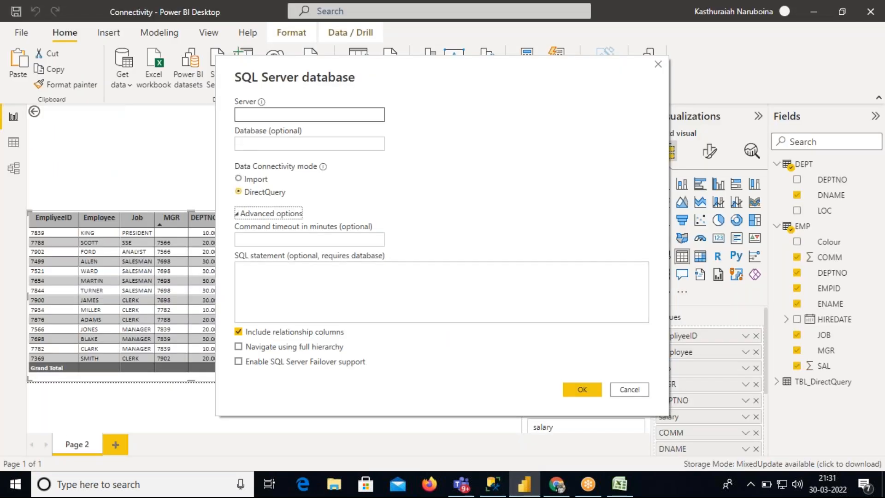
pyautogui.hotkey('ctrl', 'v')
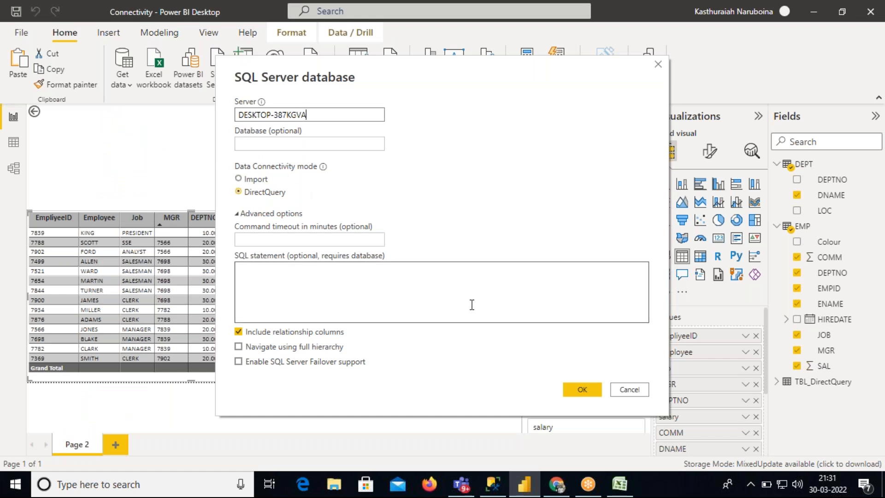
pyautogui.click(251, 179)
pyautogui.click(591, 388)
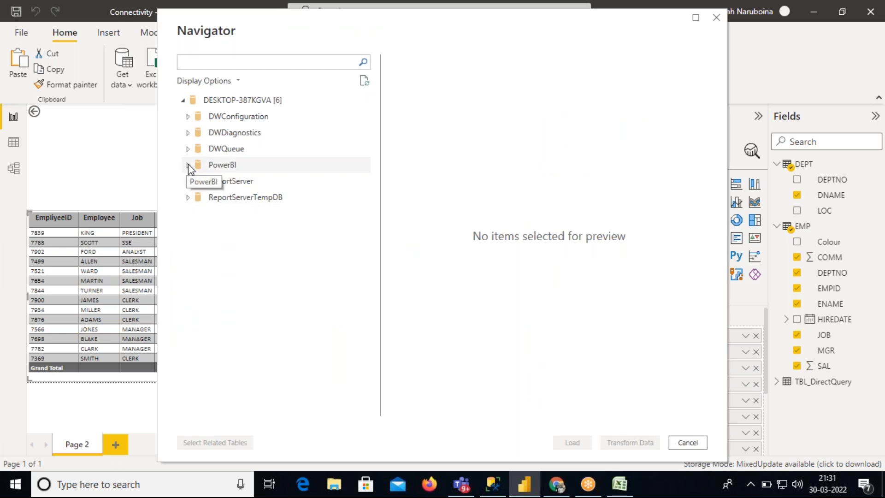
# Load the Model.Address, Model.Doctors, Model.Medicine, Model.patient and Model.Transactions tables from the PowerBI database.
pyautogui.click(188, 165)
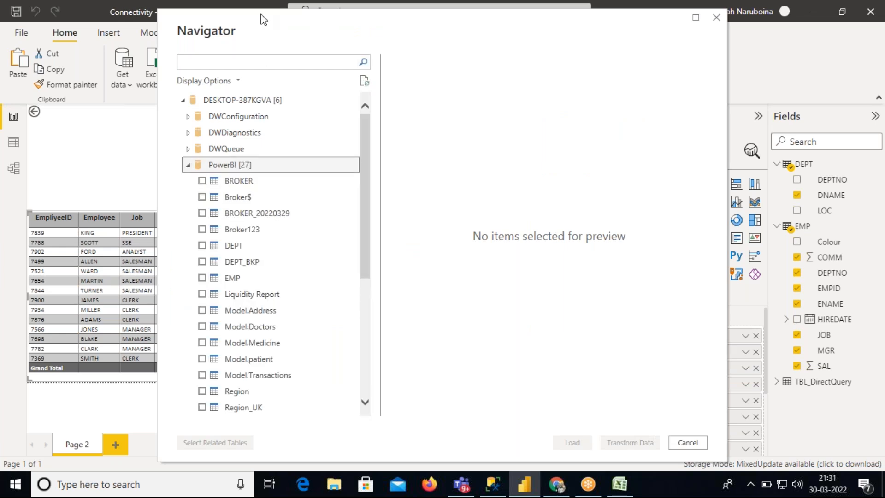
pyautogui.moveTo(244, 21); pyautogui.dragTo(146, 21)
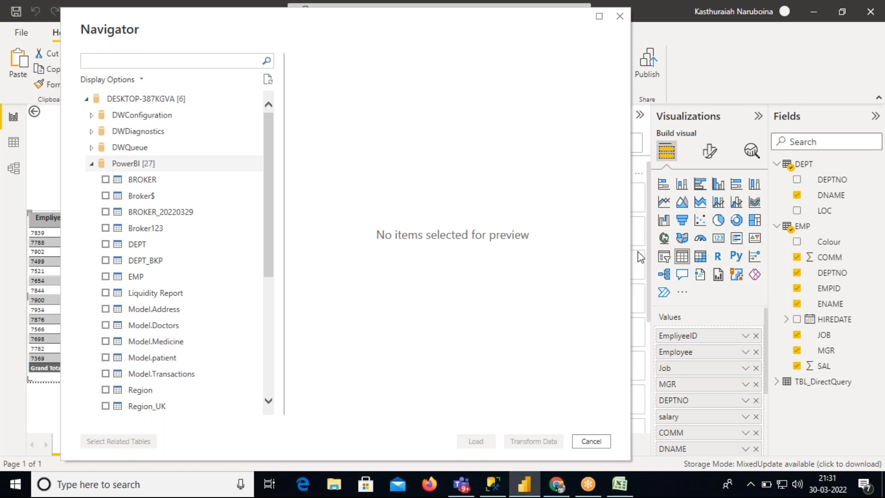
pyautogui.moveTo(271, 212); pyautogui.dragTo(269, 344)
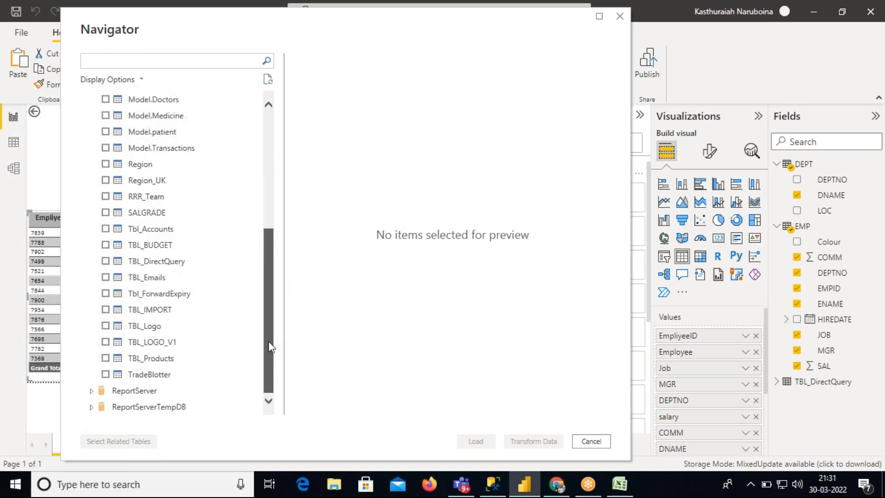
pyautogui.scroll(3, 271, 232)
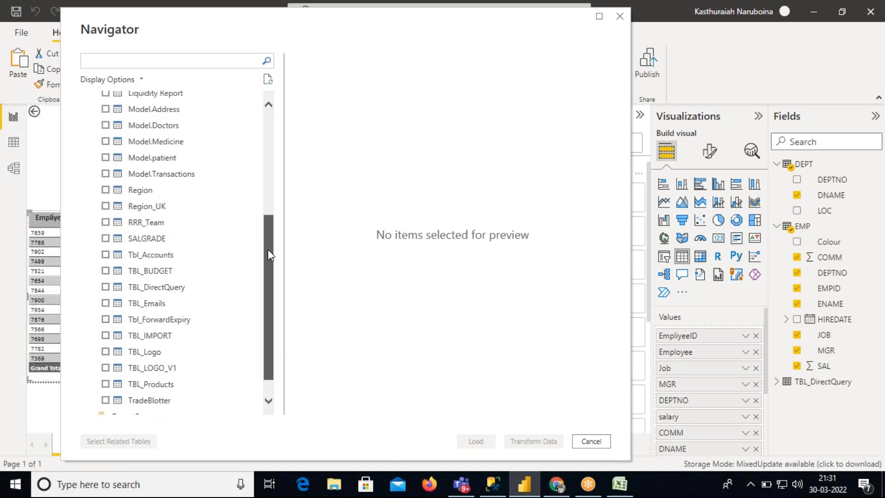
pyautogui.click(105, 161)
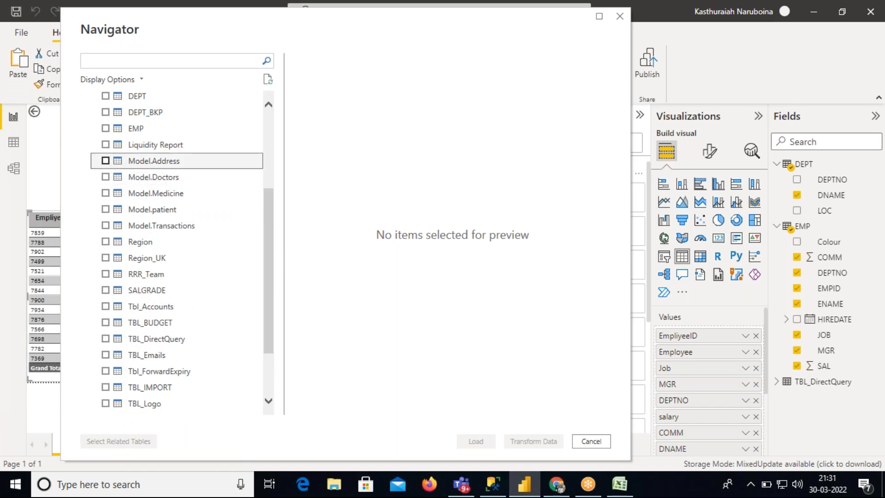
pyautogui.click(105, 177)
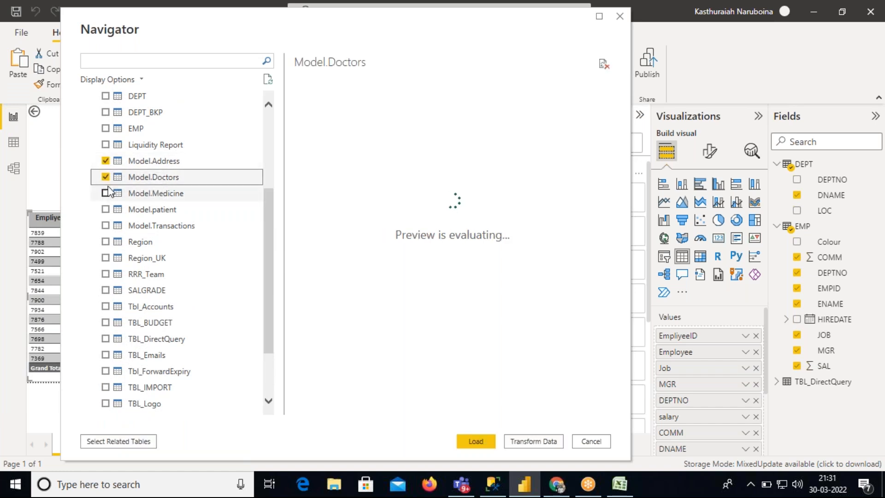
pyautogui.click(106, 193)
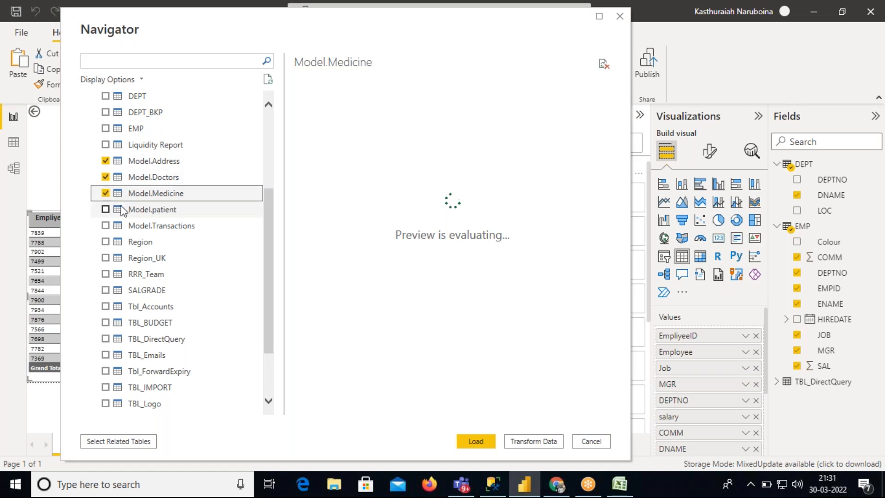
pyautogui.click(115, 210)
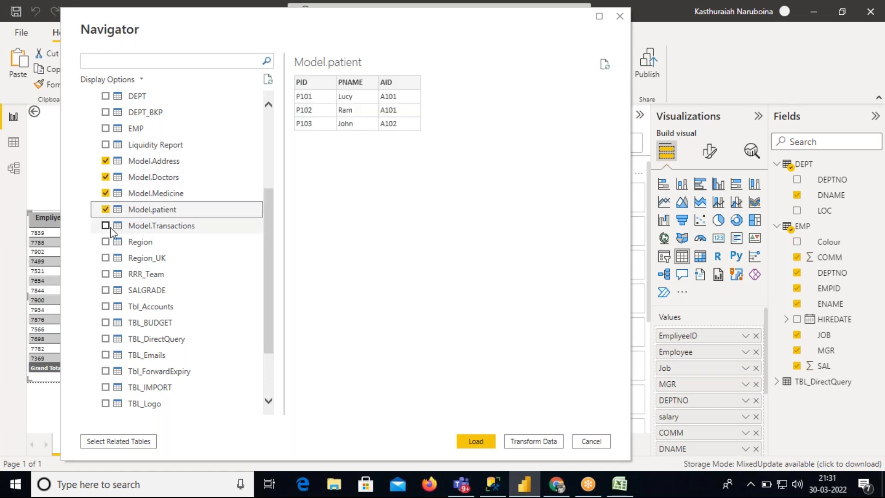
pyautogui.click(105, 226)
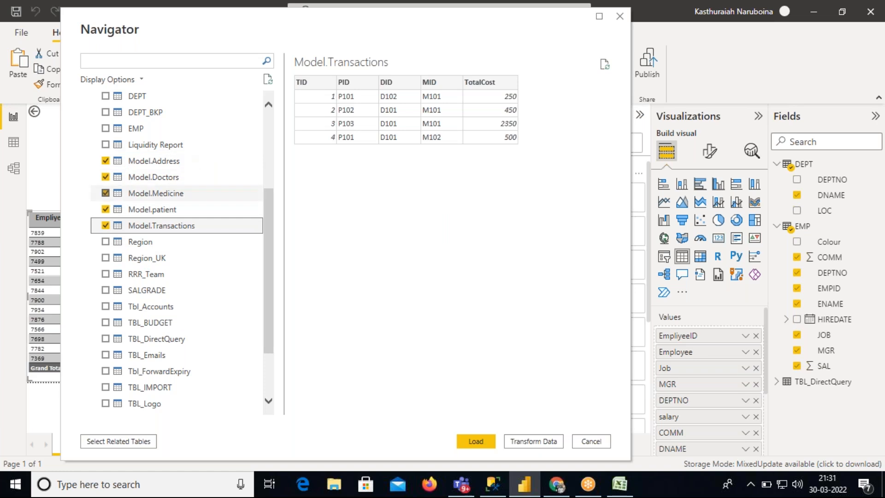
pyautogui.click(479, 443)
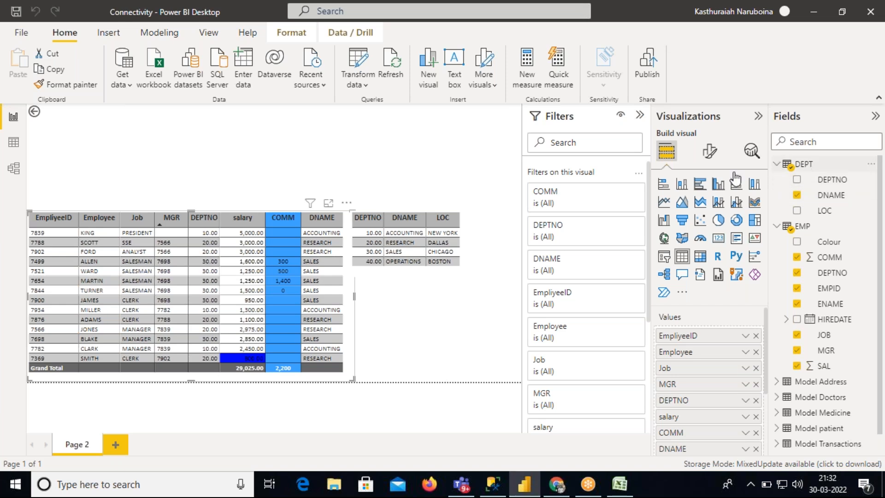
# Collapse the DEPT and EMP field lists, and open the model view at the Model tables' relationships.
pyautogui.click(777, 164)
pyautogui.click(778, 179)
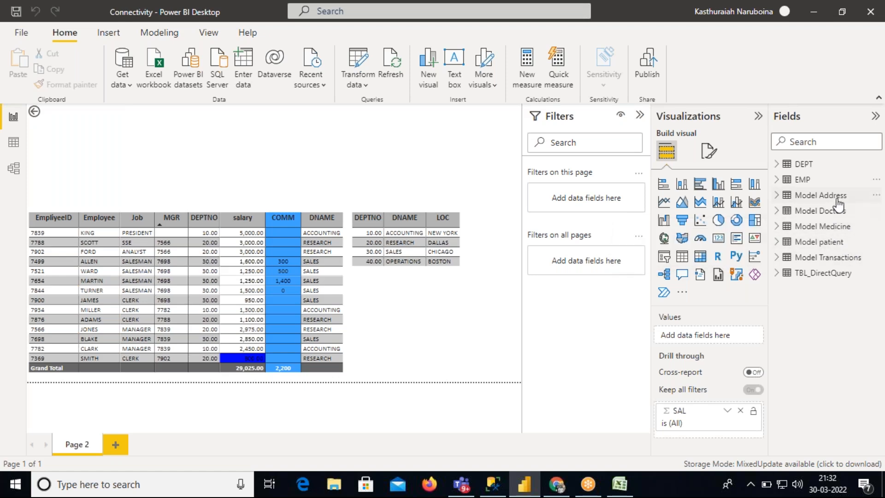
pyautogui.click(14, 168)
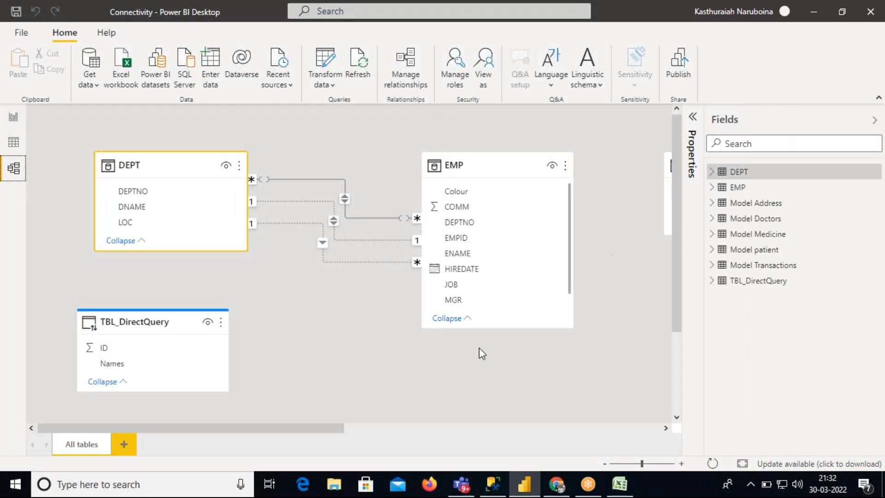
pyautogui.moveTo(341, 431); pyautogui.dragTo(362, 431)
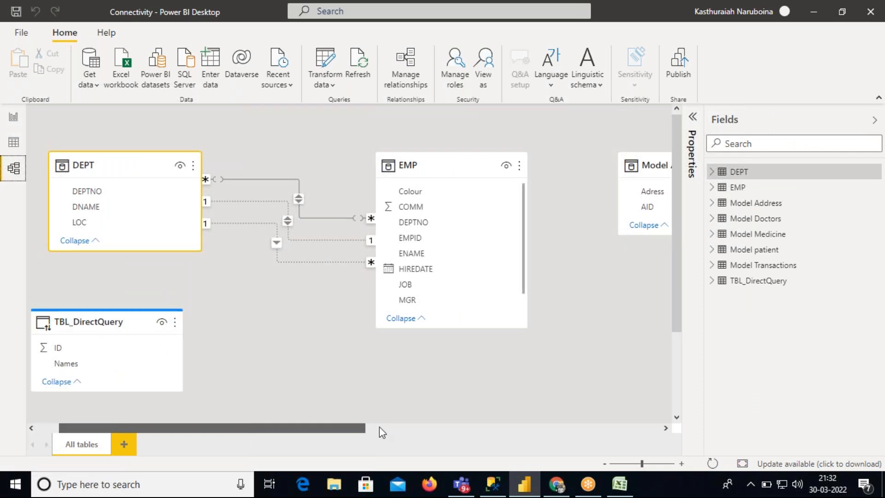
pyautogui.moveTo(338, 429); pyautogui.dragTo(390, 430)
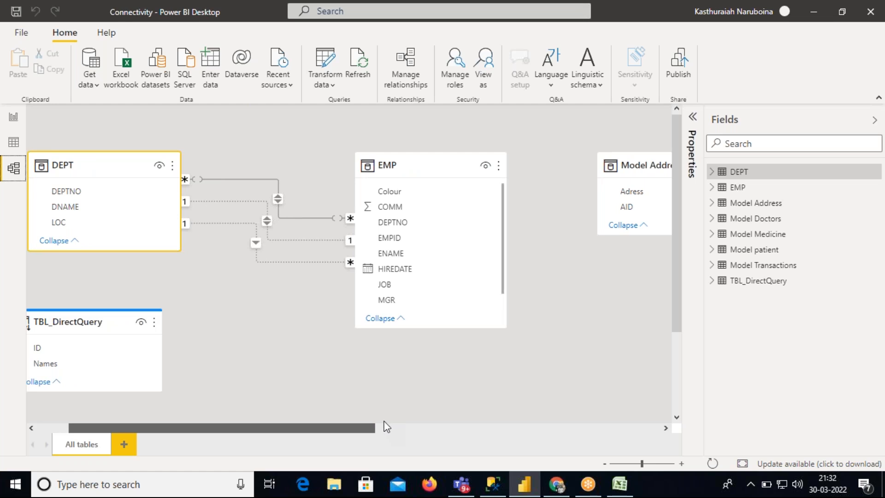
pyautogui.moveTo(361, 430); pyautogui.dragTo(450, 428)
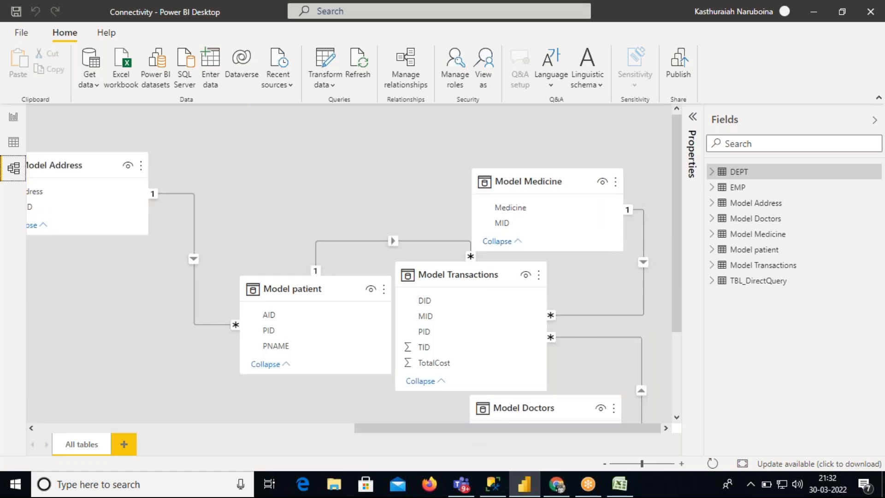
# Arrange the diagram with Model Transactions central, Address above patient on one side, and Medicine above Doctors on the other.
pyautogui.click(540, 181)
pyautogui.moveTo(540, 180); pyautogui.dragTo(568, 161)
pyautogui.moveTo(328, 288); pyautogui.dragTo(226, 305)
pyautogui.click(91, 166)
pyautogui.moveTo(92, 164); pyautogui.dragTo(225, 143)
pyautogui.moveTo(216, 138)
pyautogui.mouseDown()
pyautogui.moveTo(236, 140)
pyautogui.moveTo(228, 141)
pyautogui.mouseUp()
pyautogui.moveTo(676, 199); pyautogui.dragTo(677, 240)
pyautogui.moveTo(488, 232); pyautogui.dragTo(452, 228)
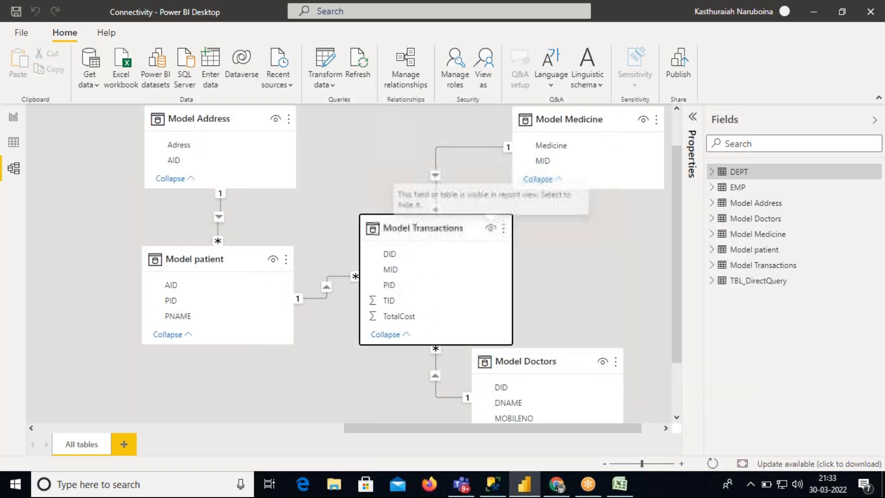
pyautogui.moveTo(584, 361); pyautogui.dragTo(676, 292)
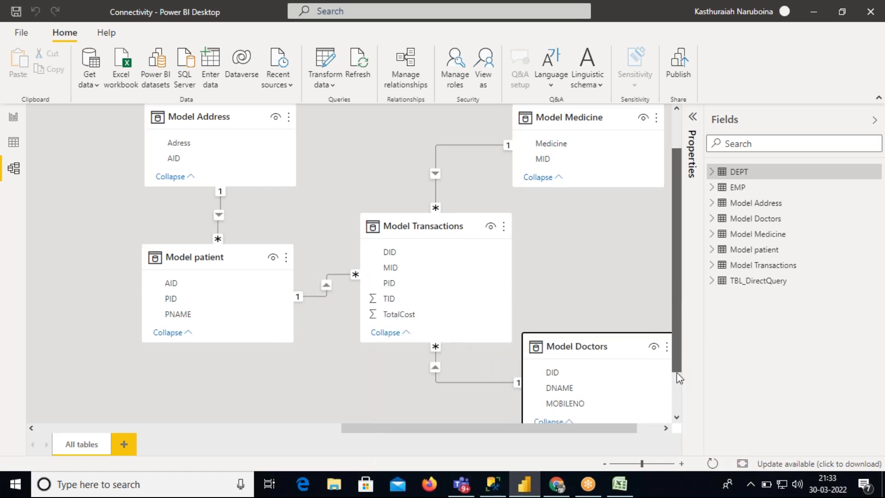
# Set the cross filter direction of the relationship between Model patient and Model Address to Both.
pyautogui.scroll(-1, 626, 427)
pyautogui.click(663, 430)
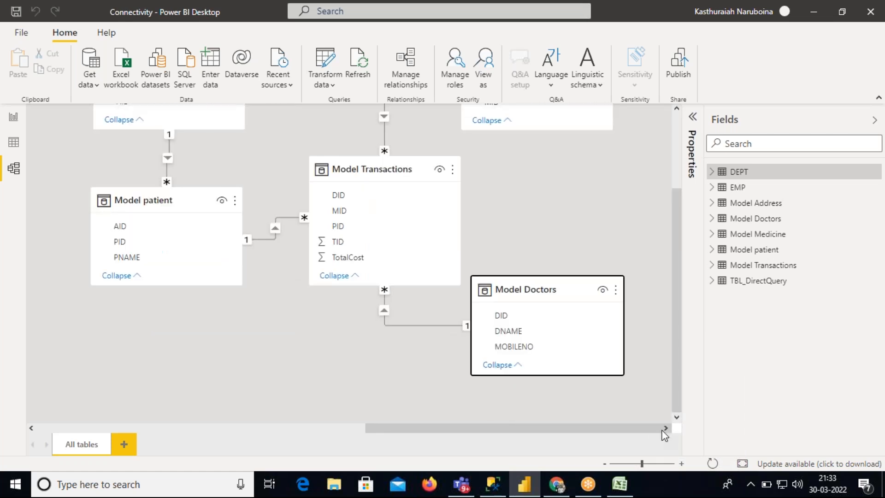
pyautogui.scroll(4, 681, 295)
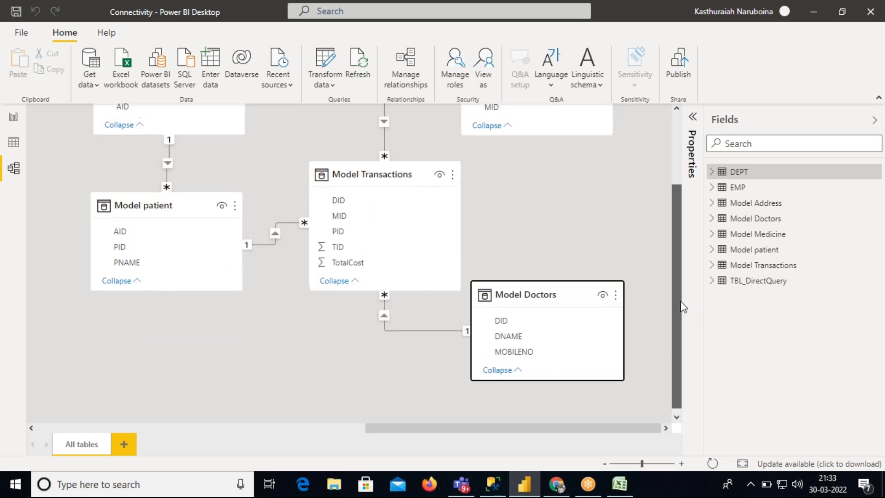
pyautogui.scroll(4, 682, 282)
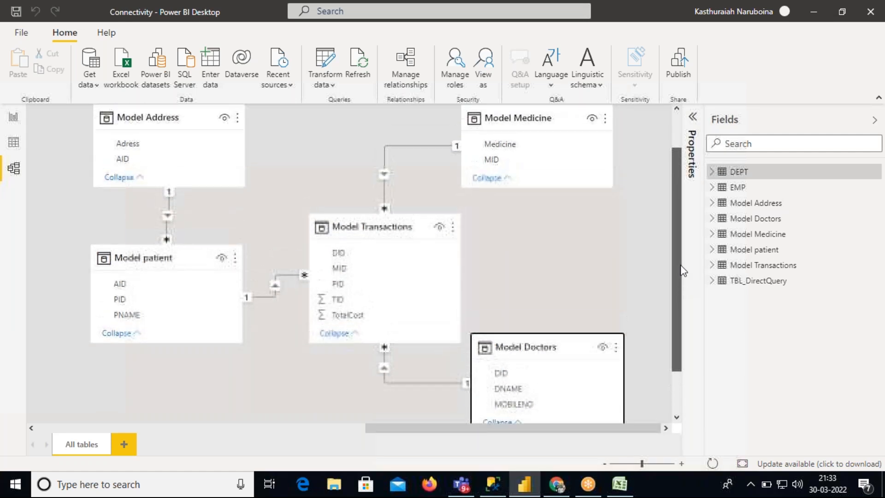
pyautogui.click(169, 230)
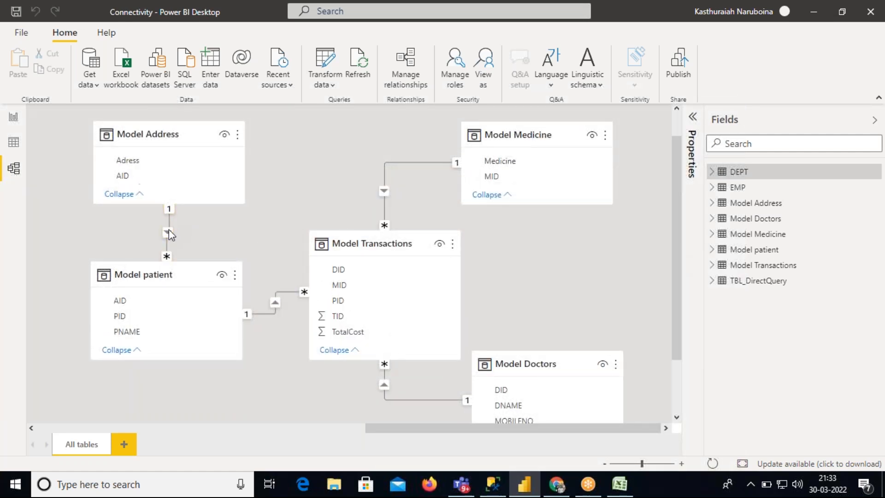
pyautogui.rightClick(169, 229)
pyautogui.click(189, 253)
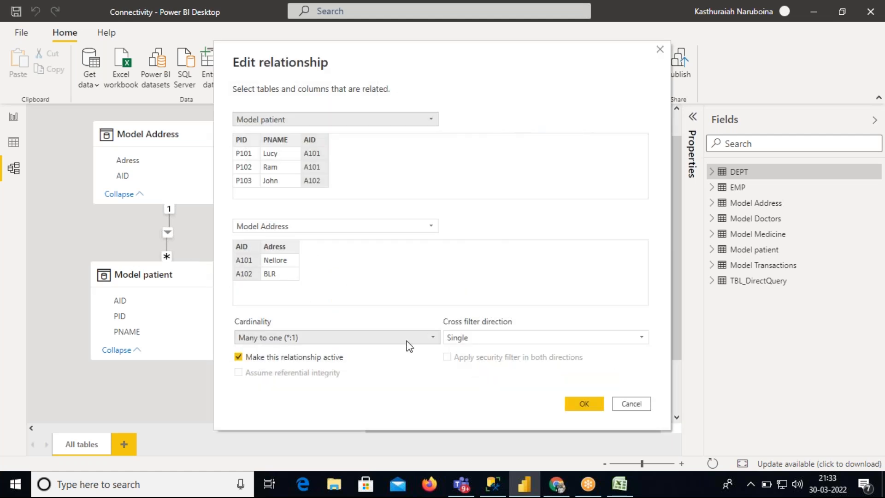
pyautogui.click(464, 339)
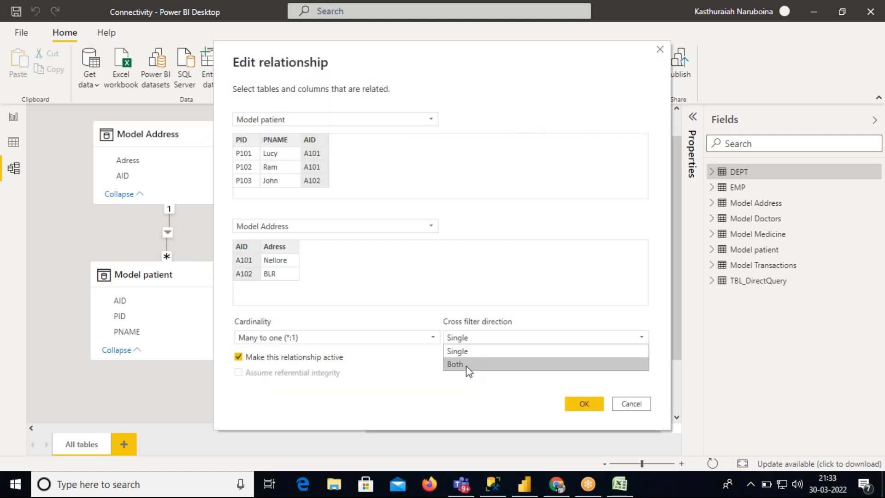
pyautogui.click(466, 366)
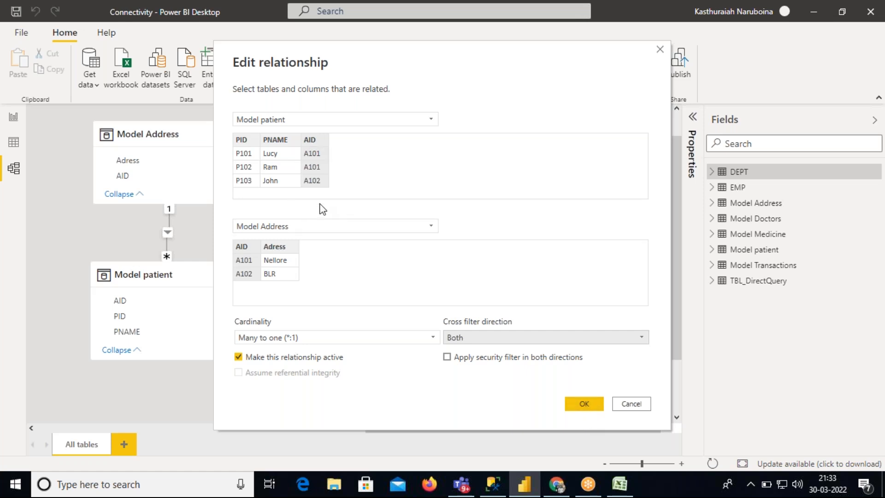
pyautogui.click(584, 404)
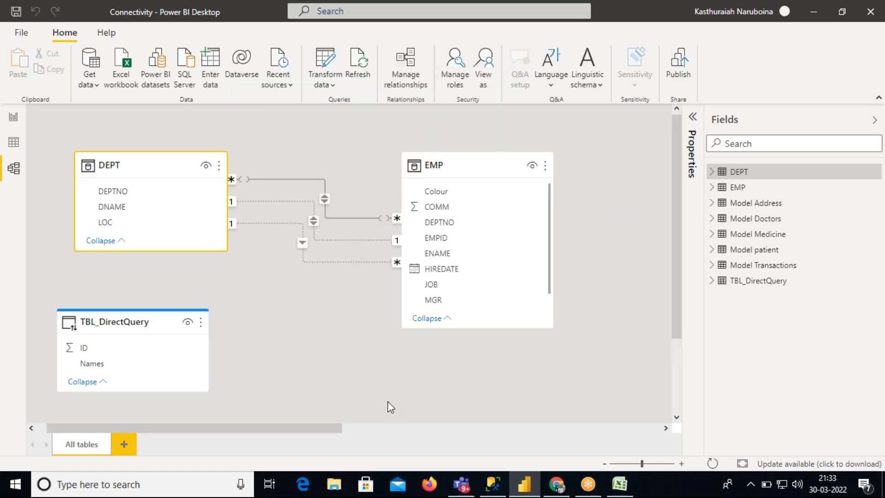
# Examine how Model Address and Model patient link to the central Model Transactions table, selecting Address and patient in turn.
pyautogui.moveTo(326, 427); pyautogui.dragTo(532, 428)
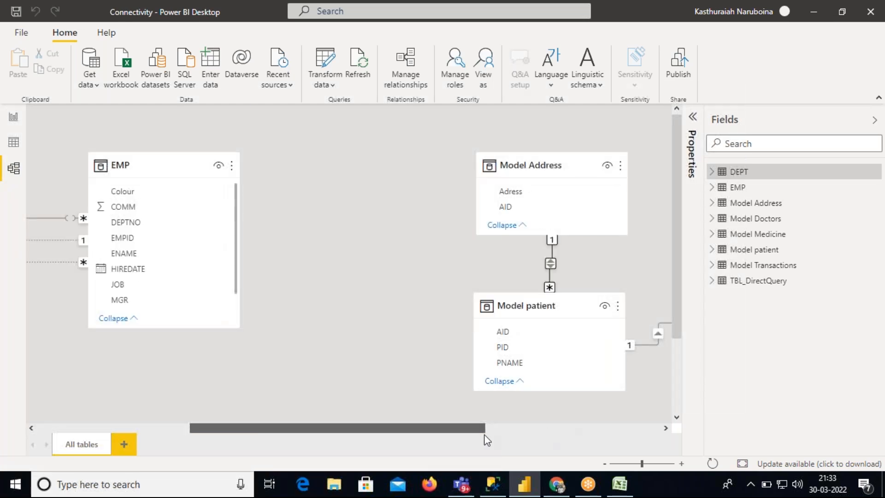
pyautogui.moveTo(468, 429); pyautogui.dragTo(637, 429)
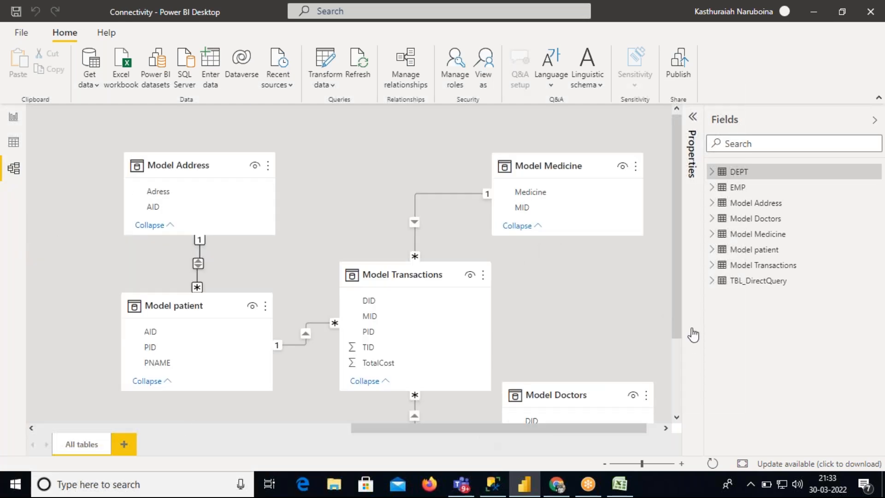
pyautogui.moveTo(679, 279); pyautogui.dragTo(682, 311)
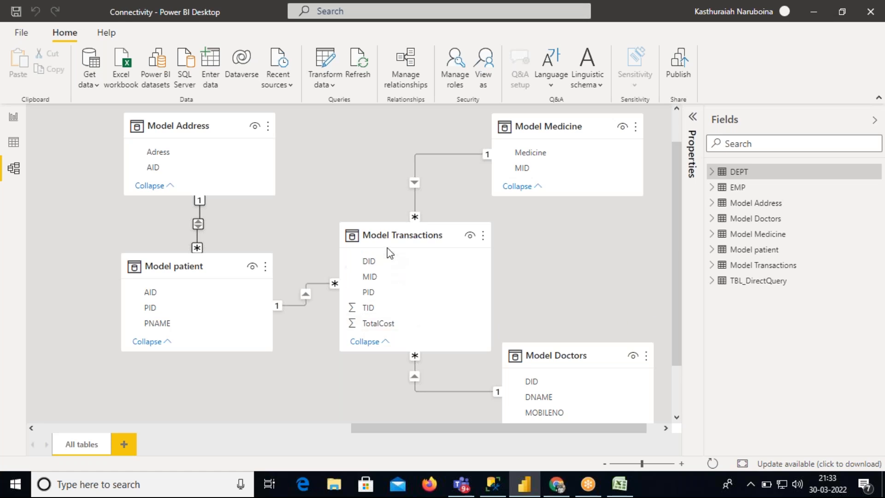
pyautogui.moveTo(394, 235)
pyautogui.moveTo(569, 429); pyautogui.dragTo(595, 429)
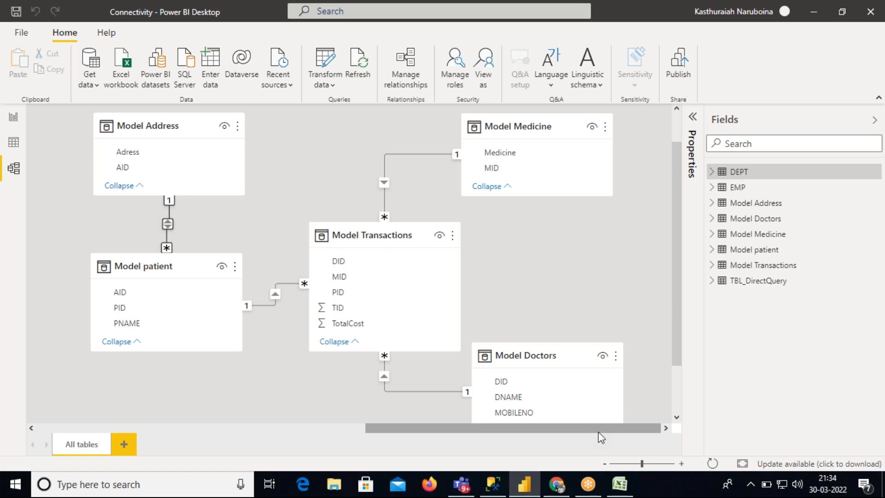
pyautogui.click(159, 126)
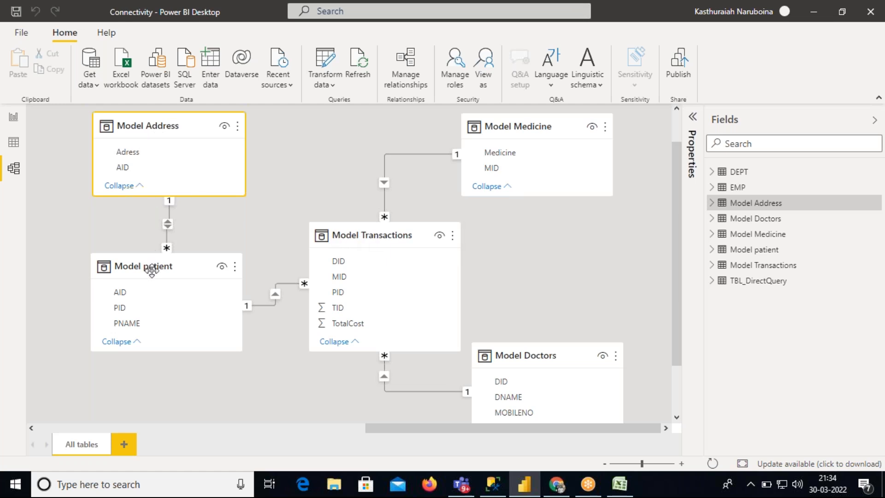
pyautogui.click(185, 263)
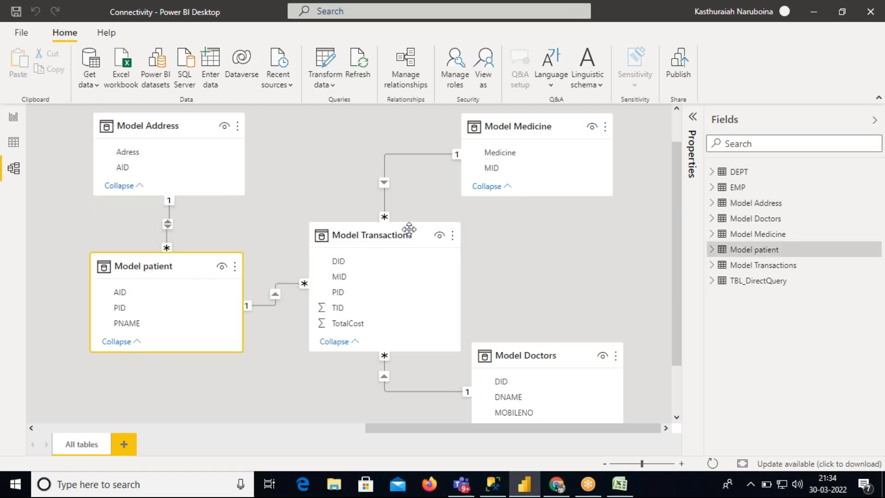